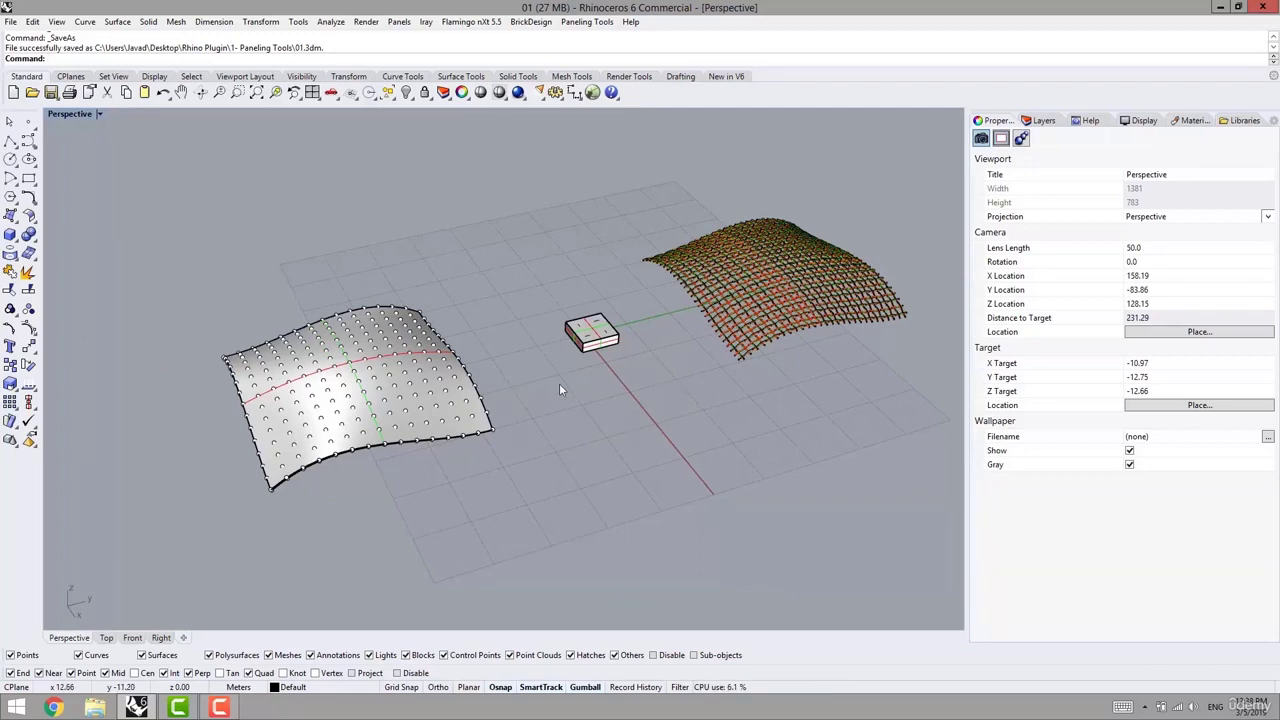
Delete all existing objects from the model
key(ctrl+a)
right_drag(563, 380, 148, 603)
key(Delete)
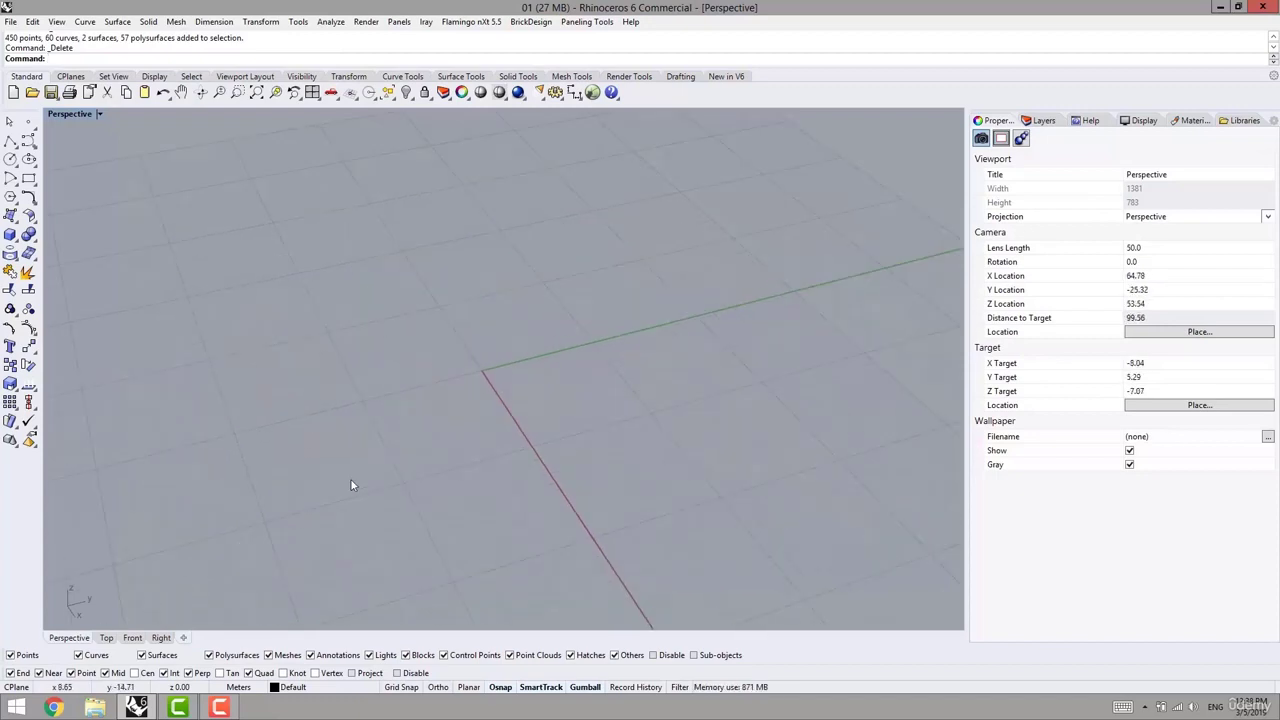
In the Front view, turn on grid snap and draw a 12 m vertical polyline upward from x = 10 on the ground line
right_drag(350, 485, 368, 458)
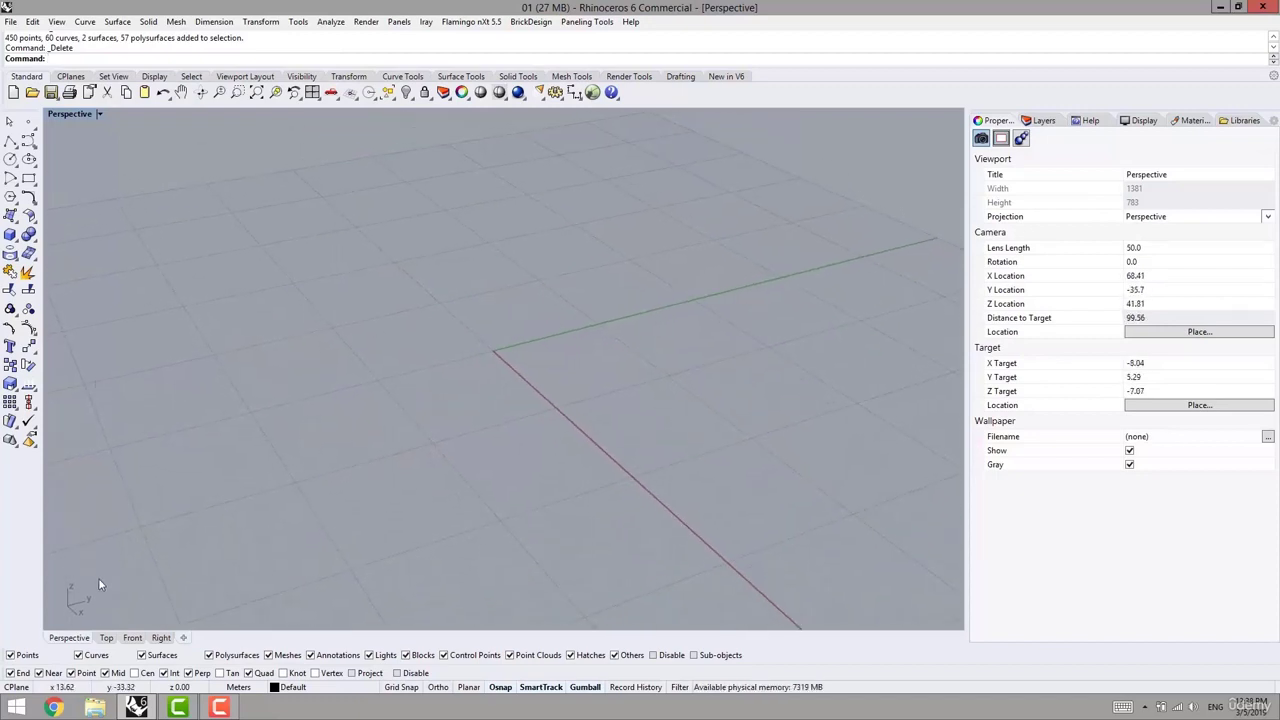
click(133, 638)
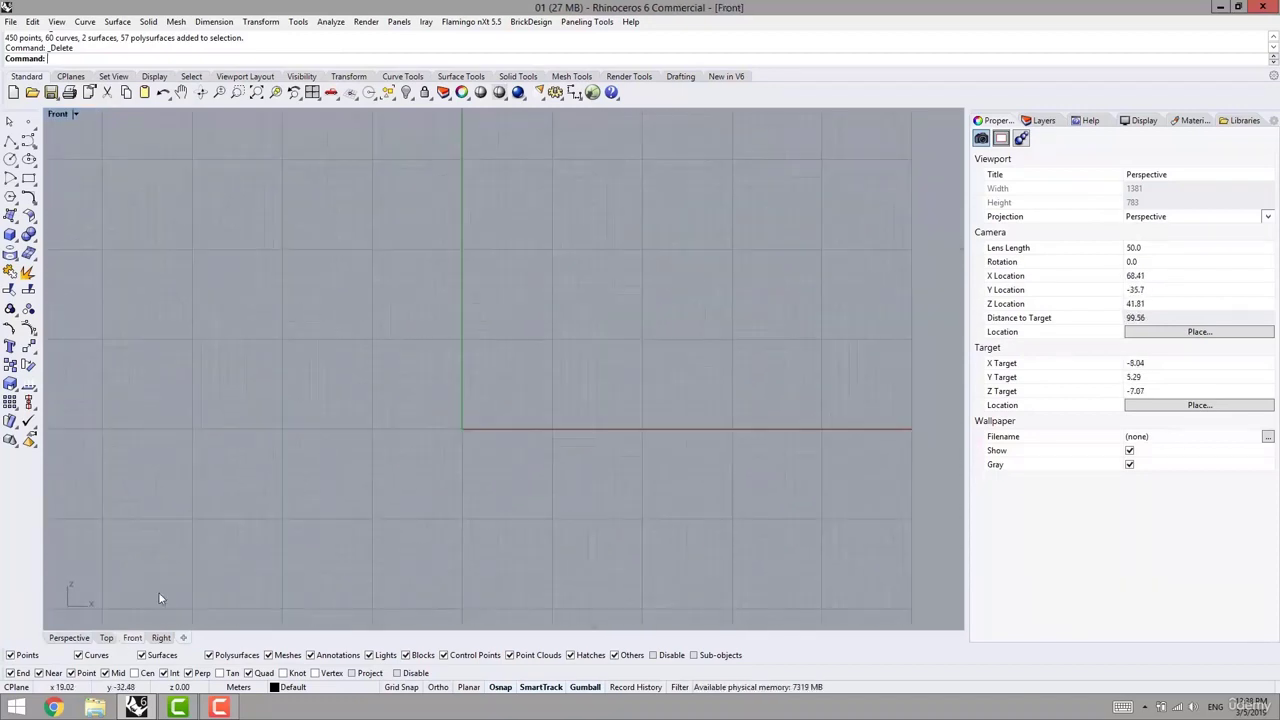
click(10, 142)
scroll(500, 382, up, 4)
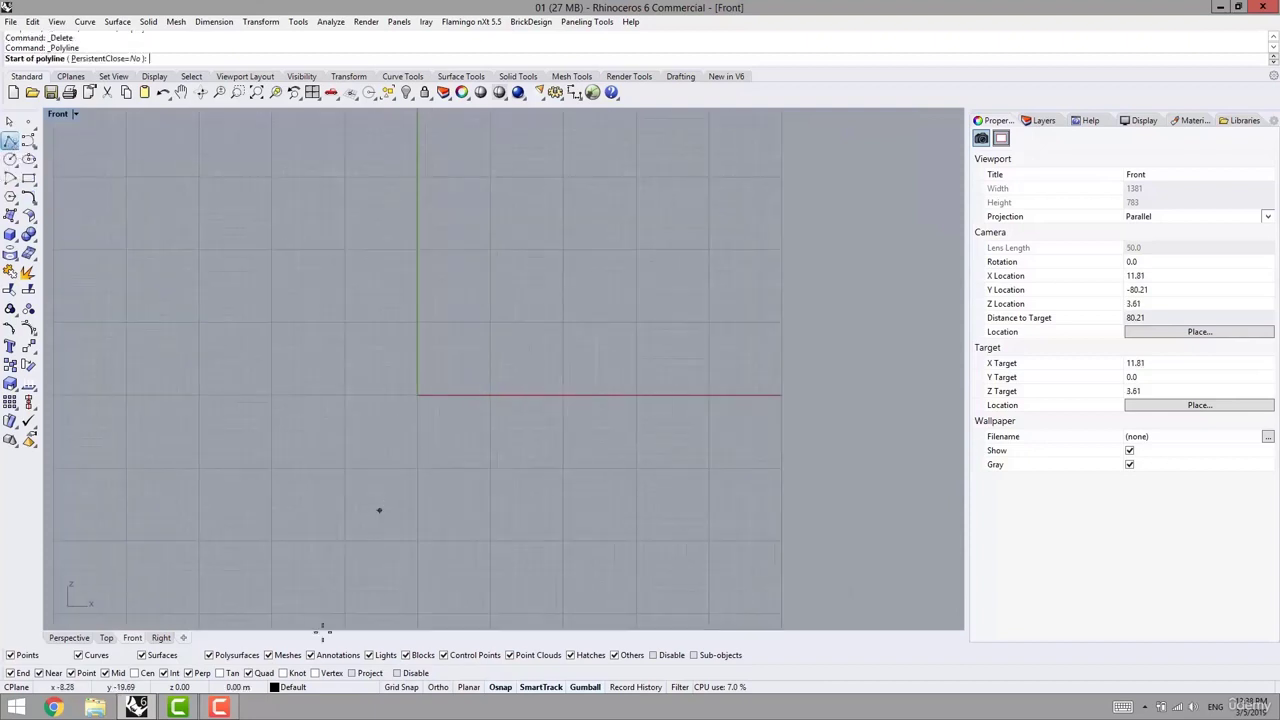
click(401, 687)
scroll(486, 343, up, 3)
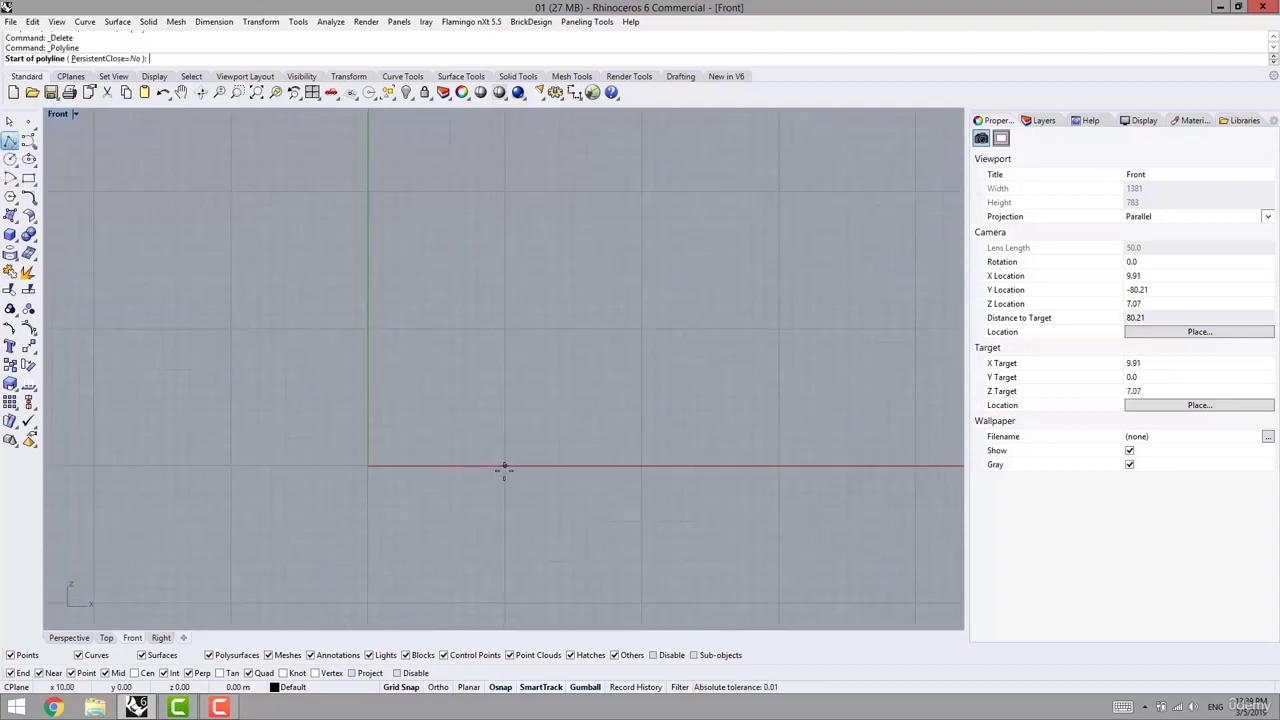
click(504, 464)
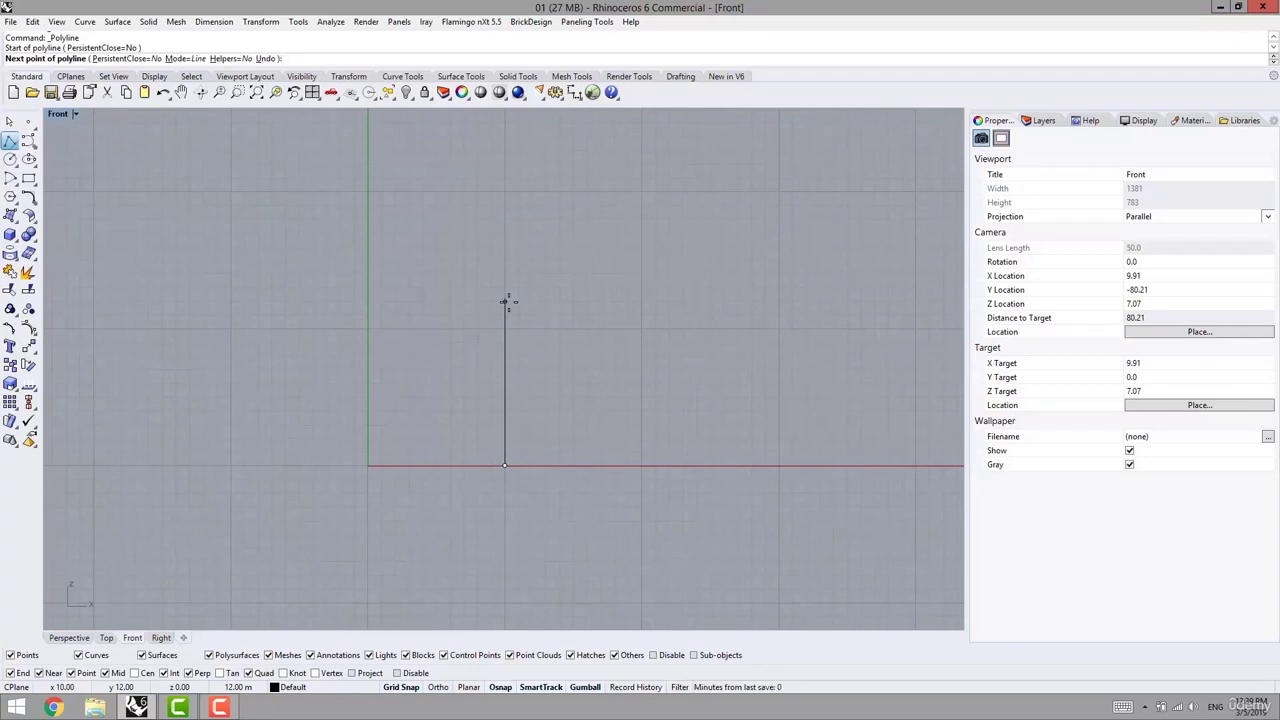
click(507, 301)
key(Return)
Mirror a copy of the vertical line across the vertical axis through the origin (0)
right_drag(528, 392, 615, 380)
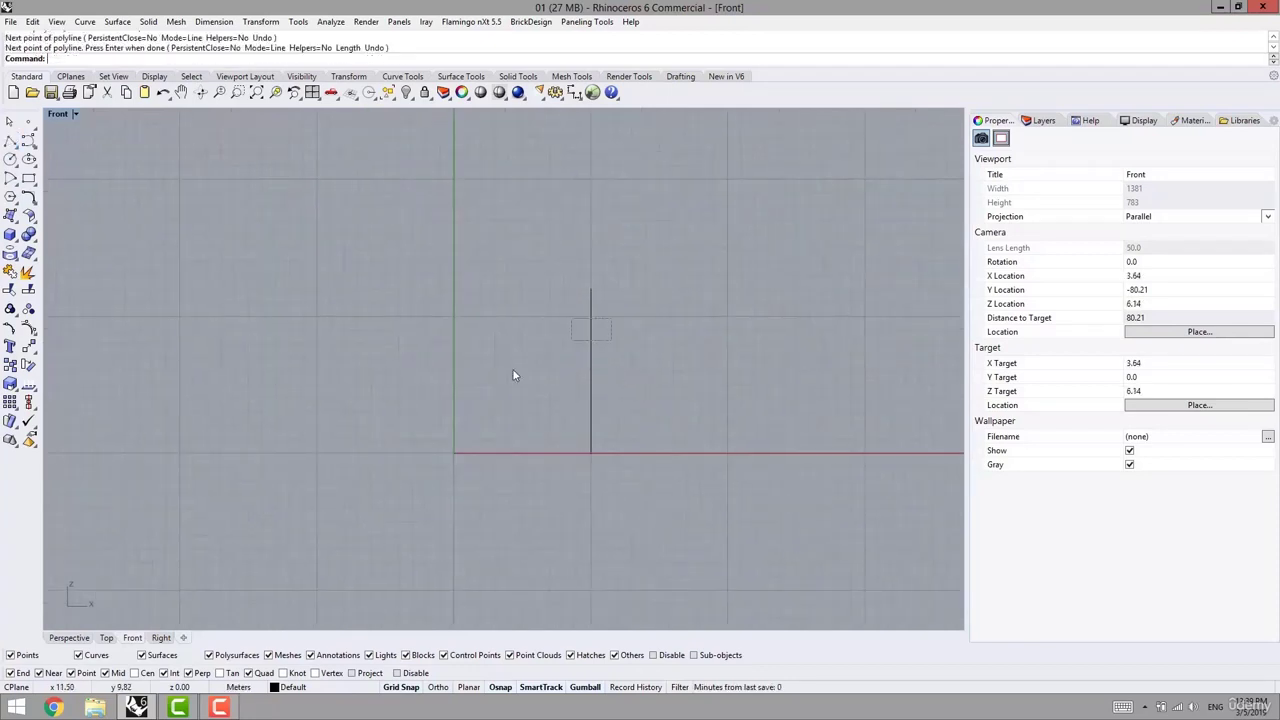
key(ctrl+a)
text(Mi)
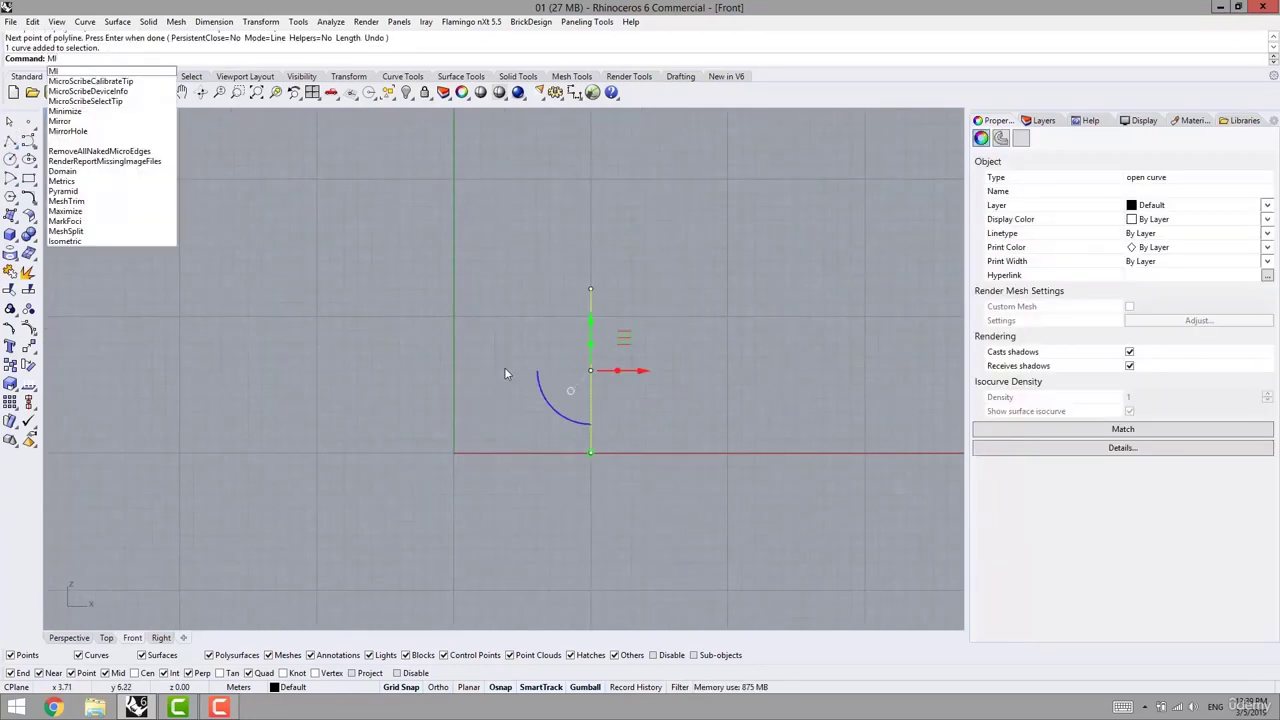
key(Return)
text(0)
key(Return)
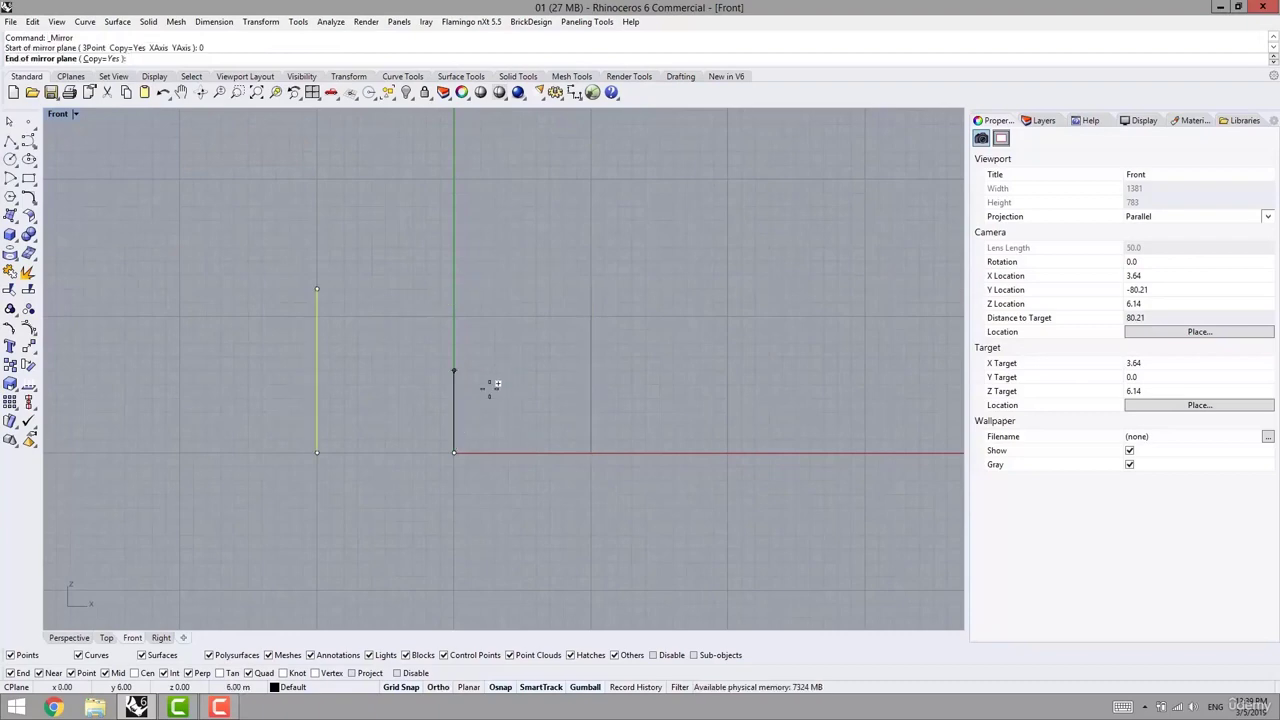
click(455, 492)
key(Escape)
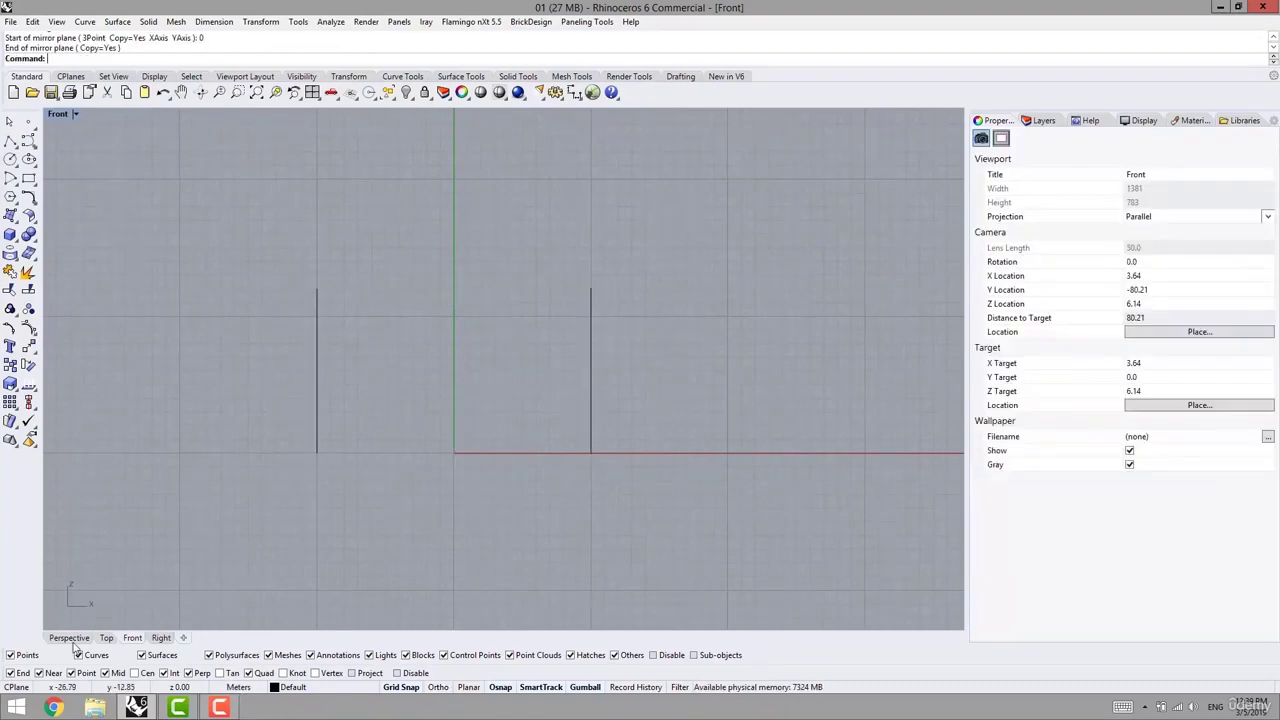
In the Perspective view, blend the upper ends of the two vertical lines with Tangency continuity at both ends
click(69, 637)
right_drag(148, 595, 486, 503)
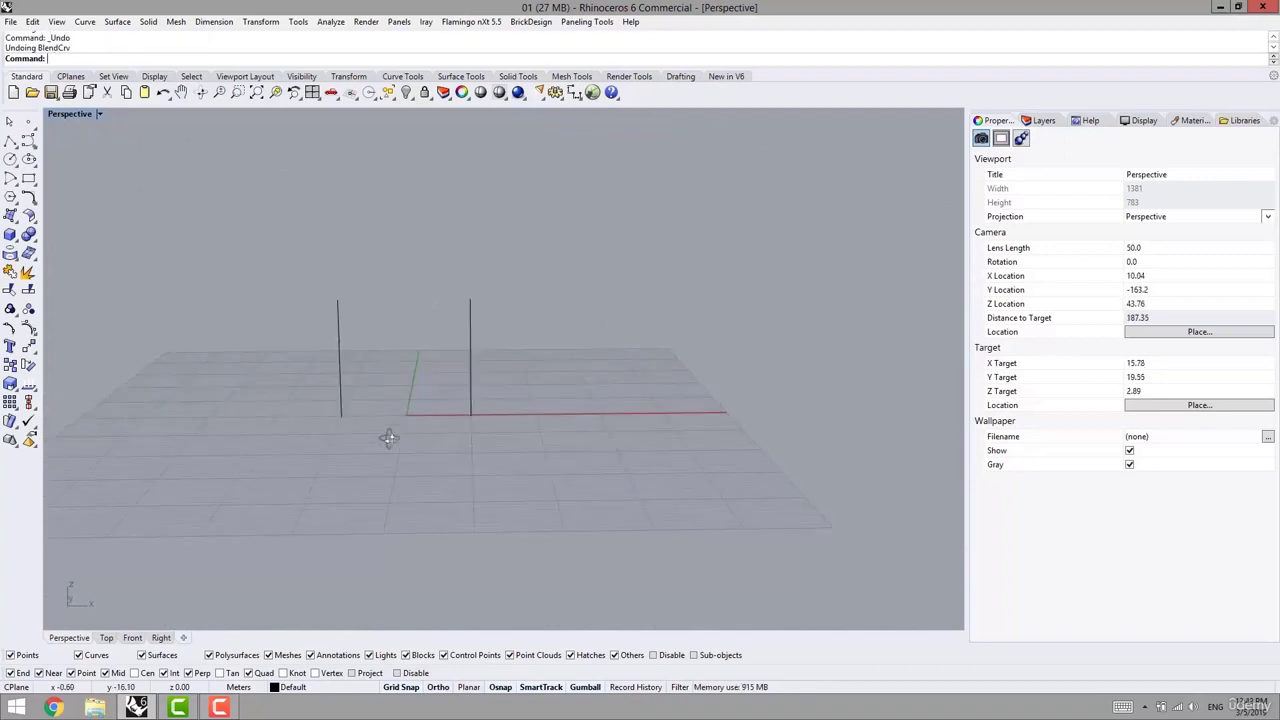
mouse_move(391, 439)
right_down()
mouse_move(433, 441)
mouse_move(417, 423)
mouse_move(397, 417)
mouse_move(409, 456)
right_up()
key(Return)
scroll(535, 353, up, 4)
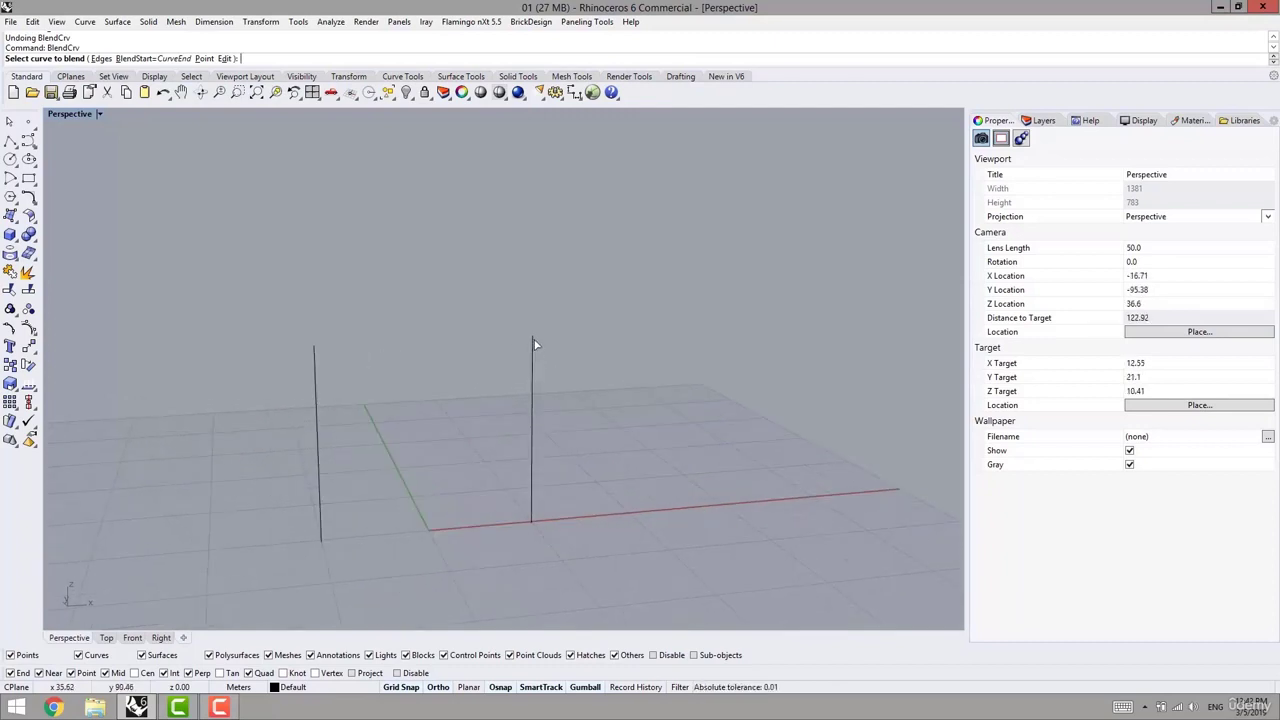
click(532, 342)
click(314, 350)
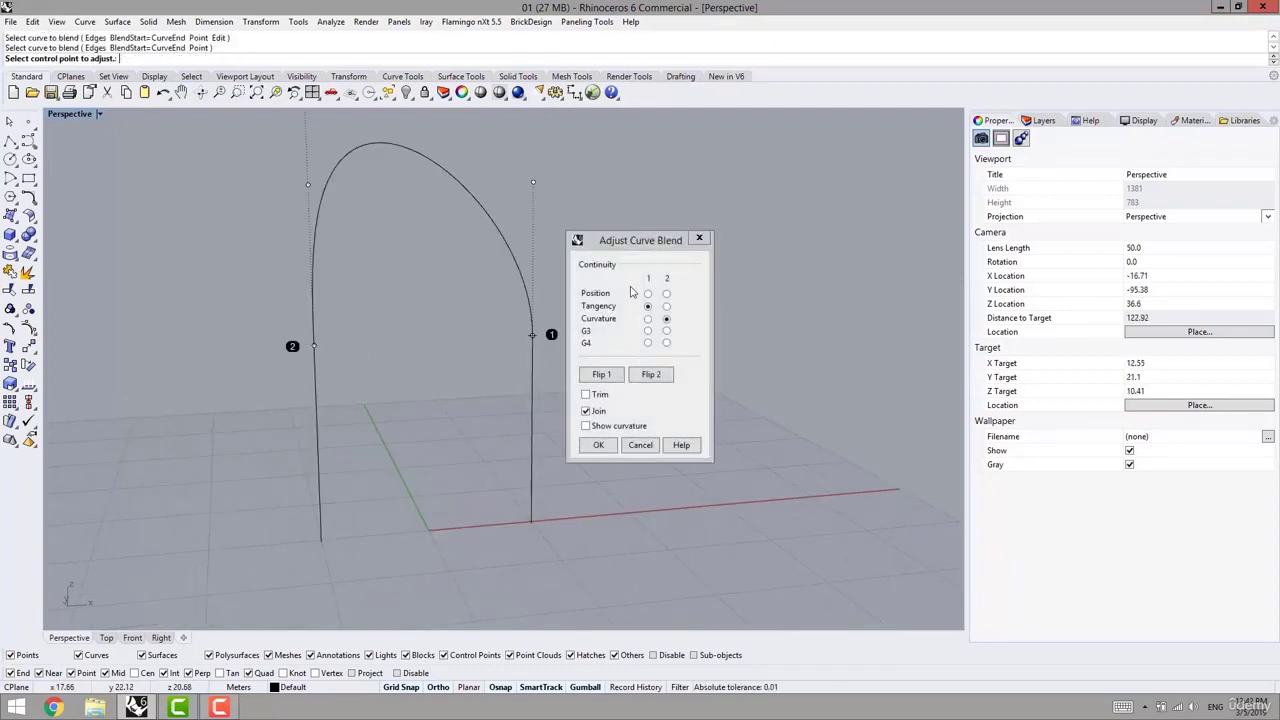
drag(620, 242, 697, 191)
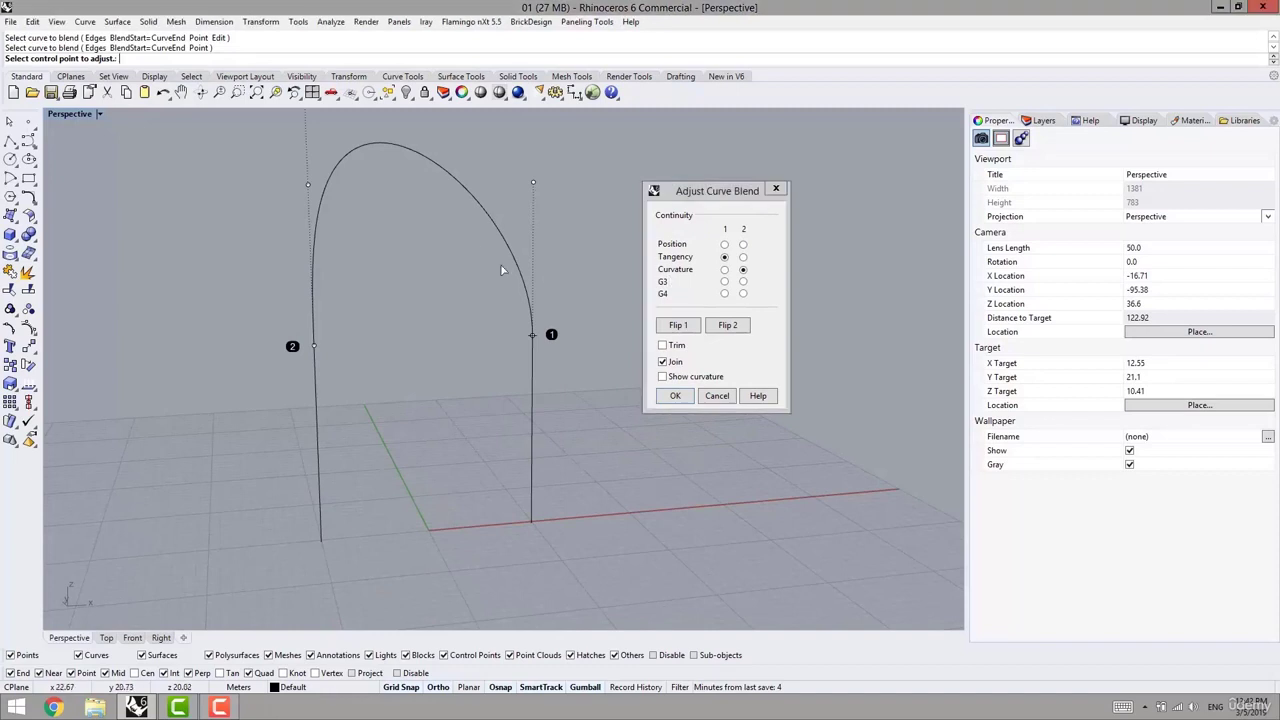
click(743, 257)
Lower both blend handles symmetrically to flatten the arch slightly, and accept the curve blend
shift+right_drag(400, 329, 388, 352)
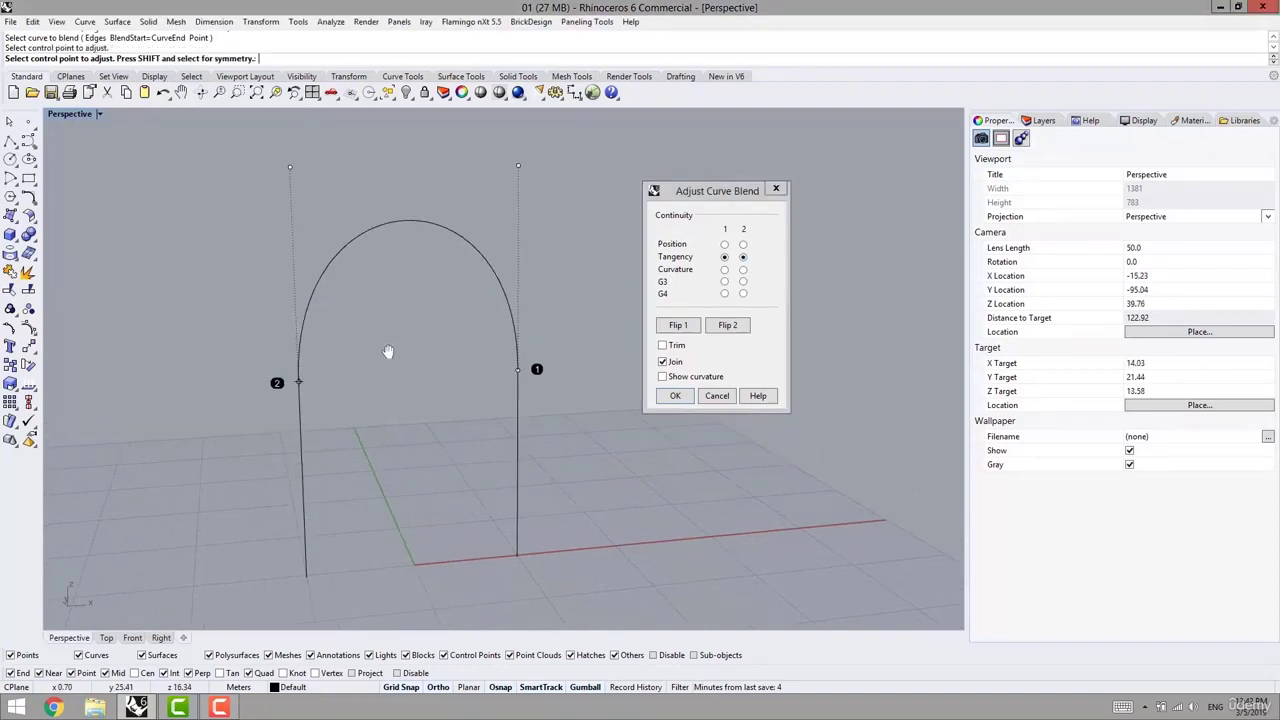
click(518, 167)
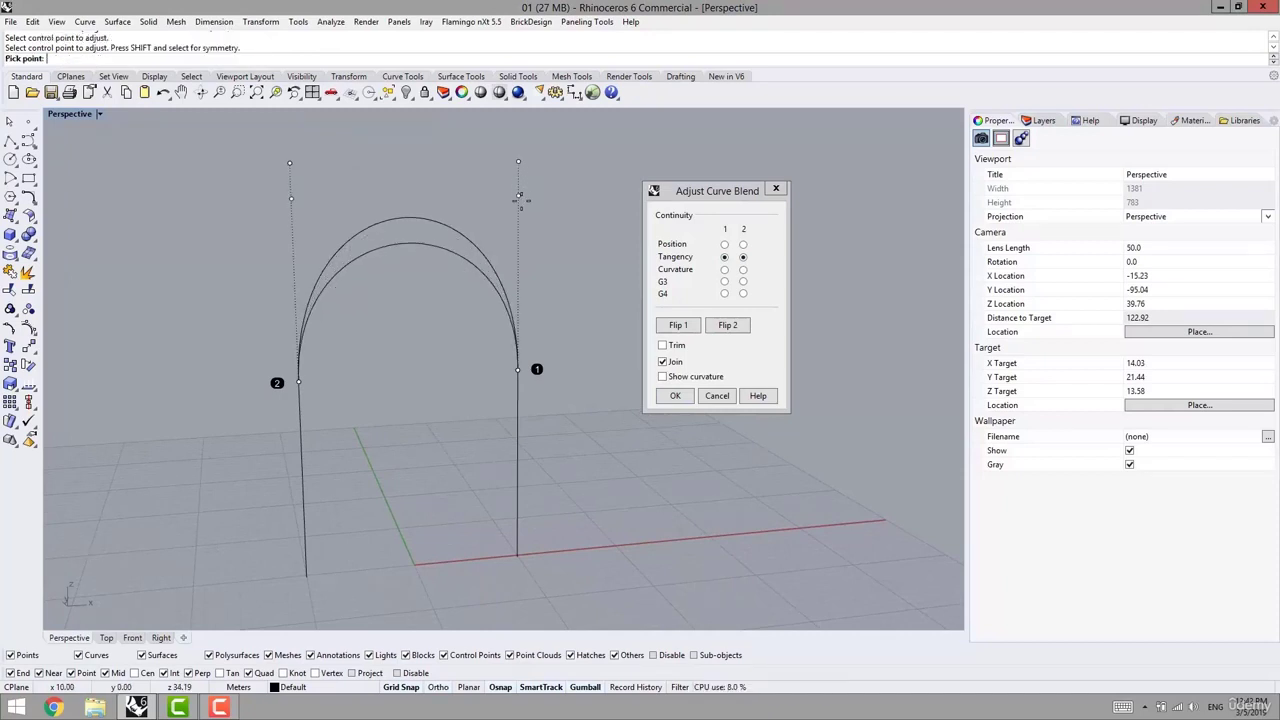
click(518, 195)
right_drag(337, 286, 302, 287)
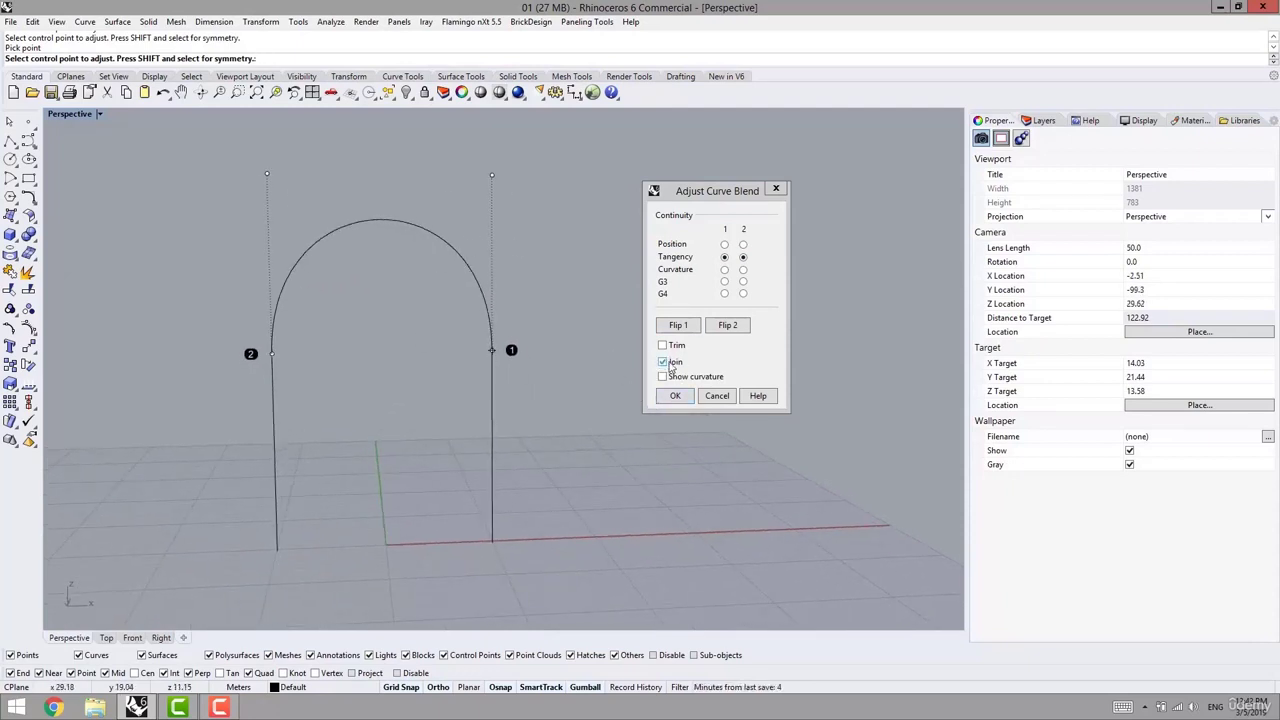
click(674, 396)
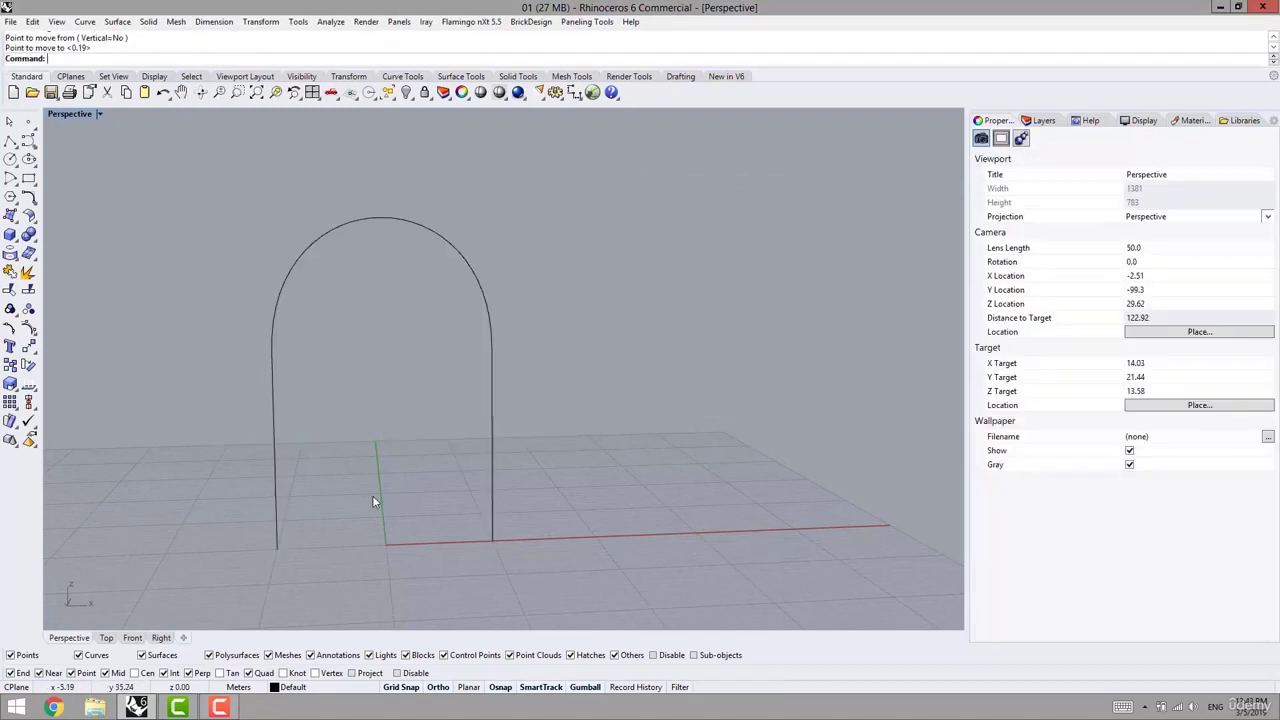
Draw a circle of radius 4 centred on the foot of the arch's right leg
shift+right_drag(372, 495, 153, 287)
click(11, 159)
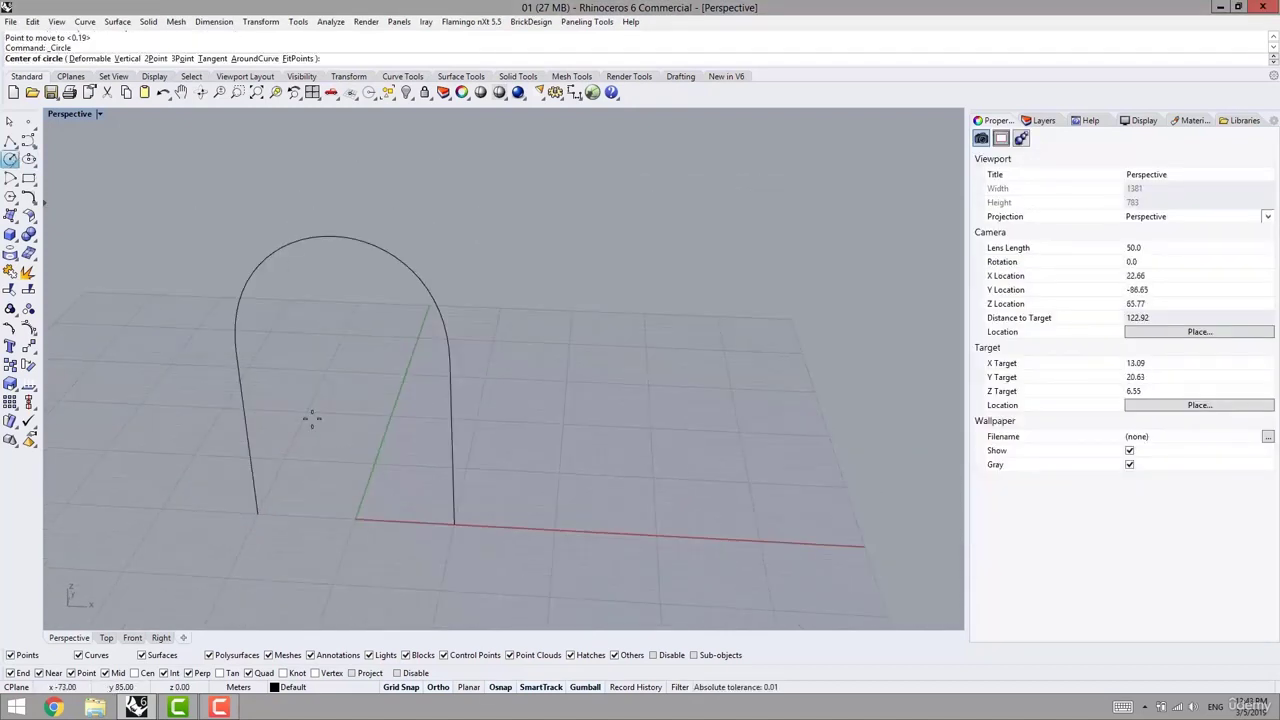
click(452, 521)
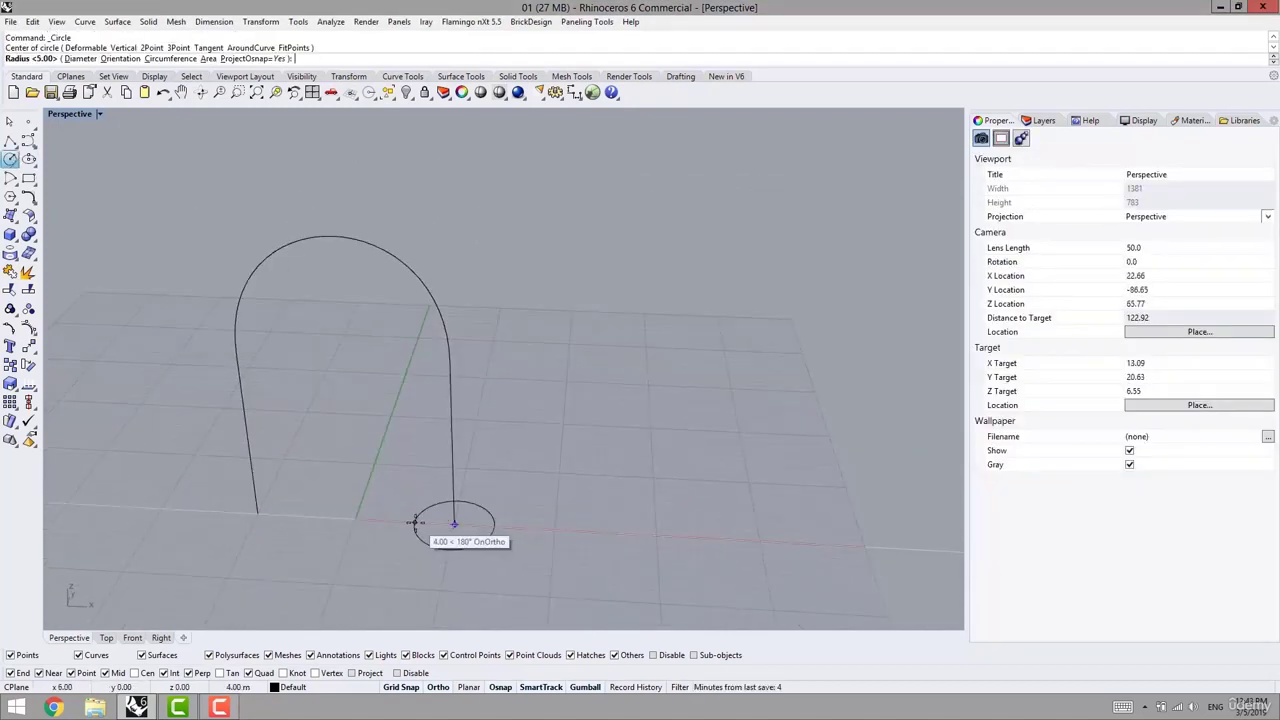
scroll(415, 522, up, 2)
scroll(415, 522, up, 2)
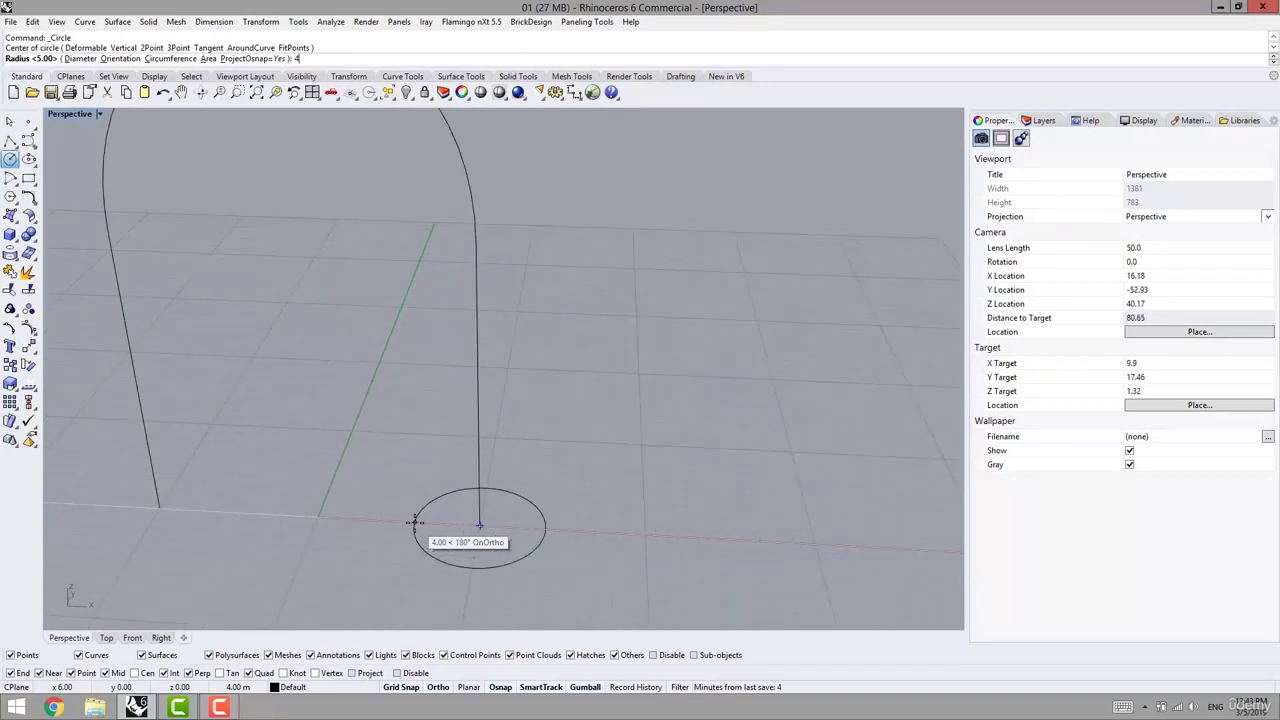
key(Return)
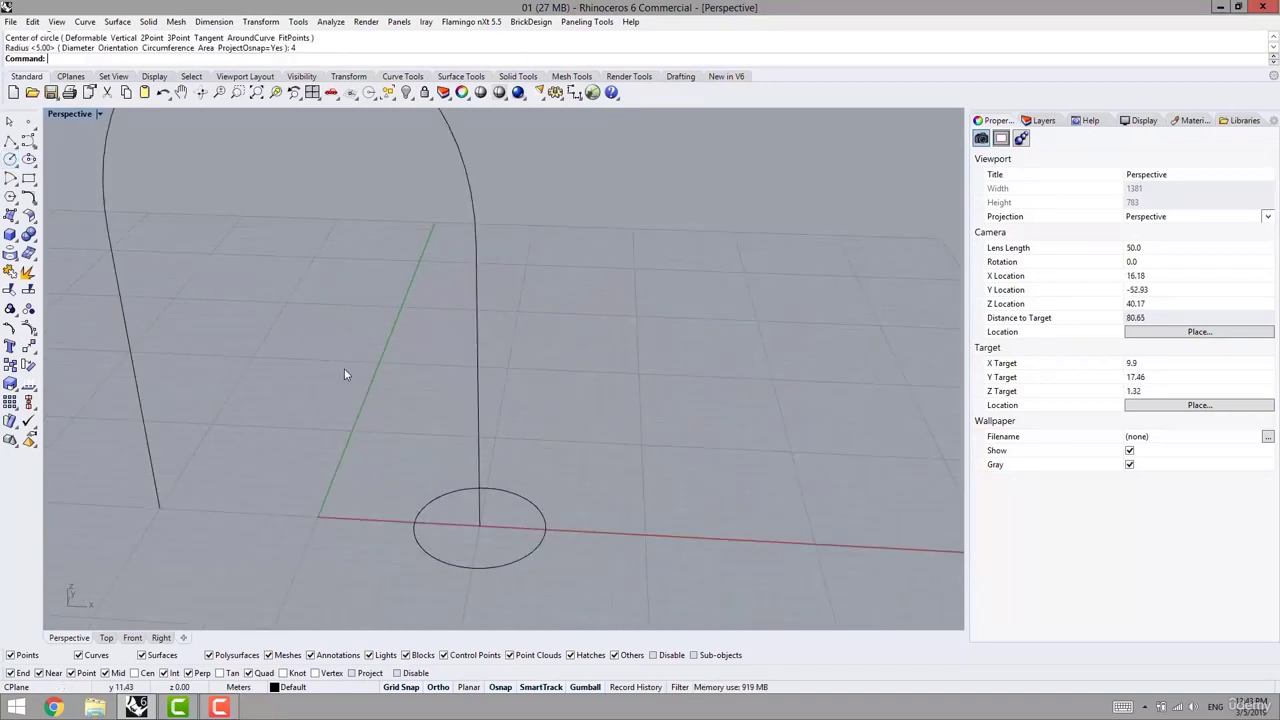
Draw a second circle of radius 4 centred on the foot of the arch's left leg
shift+right_drag(453, 505, 651, 473)
right_click(455, 482)
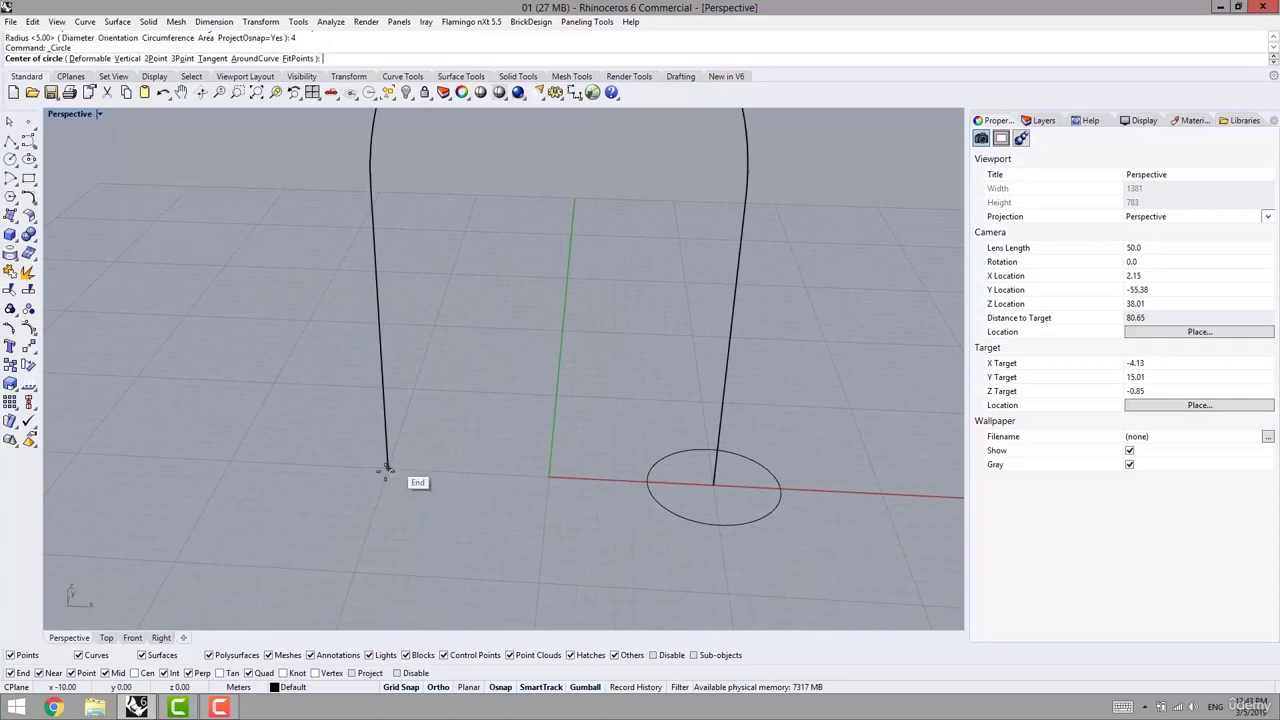
click(386, 470)
key(Return)
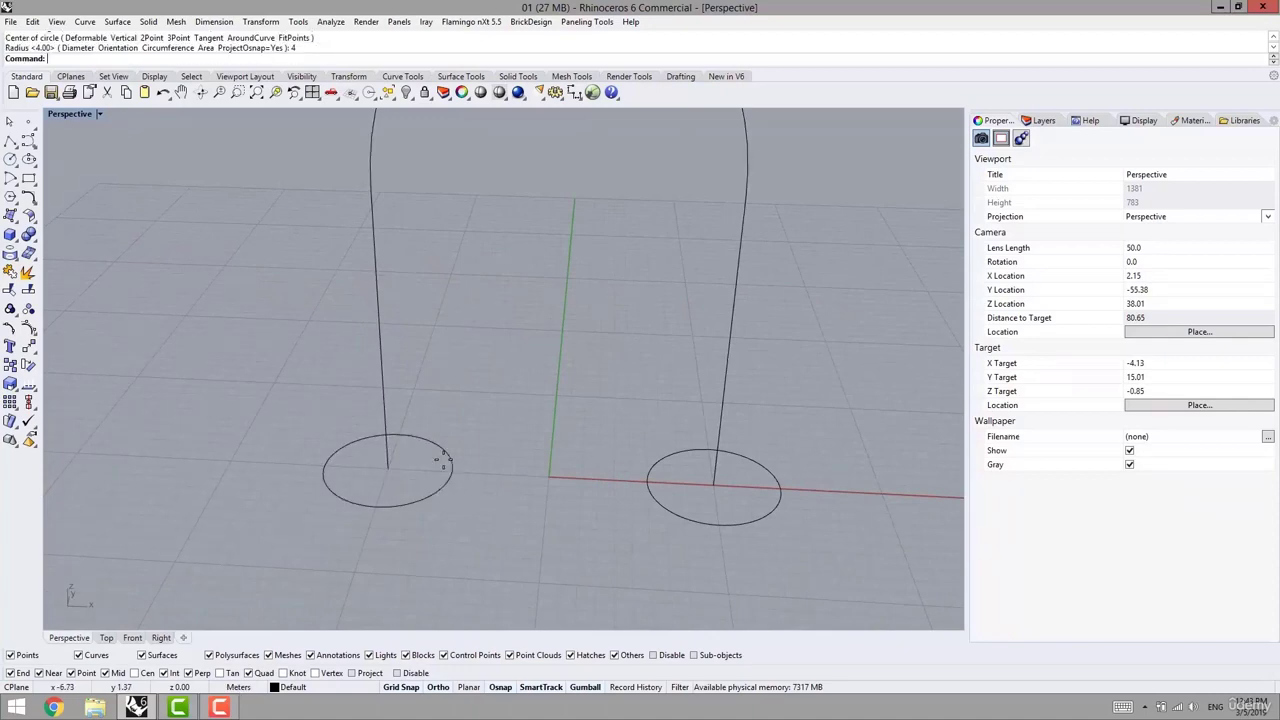
Create a one-turn helix around the arch curve, starting at the outer quadrant of the right leg's circle
scroll(529, 490, down, 3)
right_drag(529, 490, 514, 463)
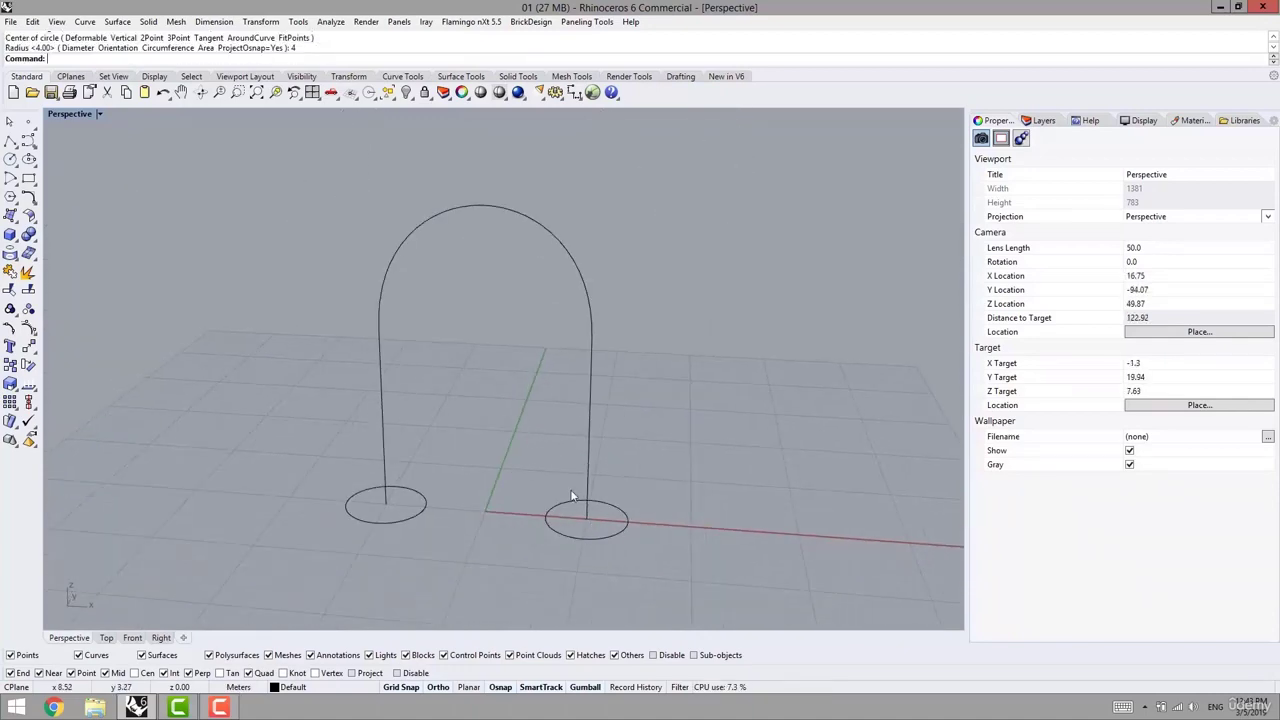
scroll(571, 495, up, 3)
scroll(555, 504, down, 1)
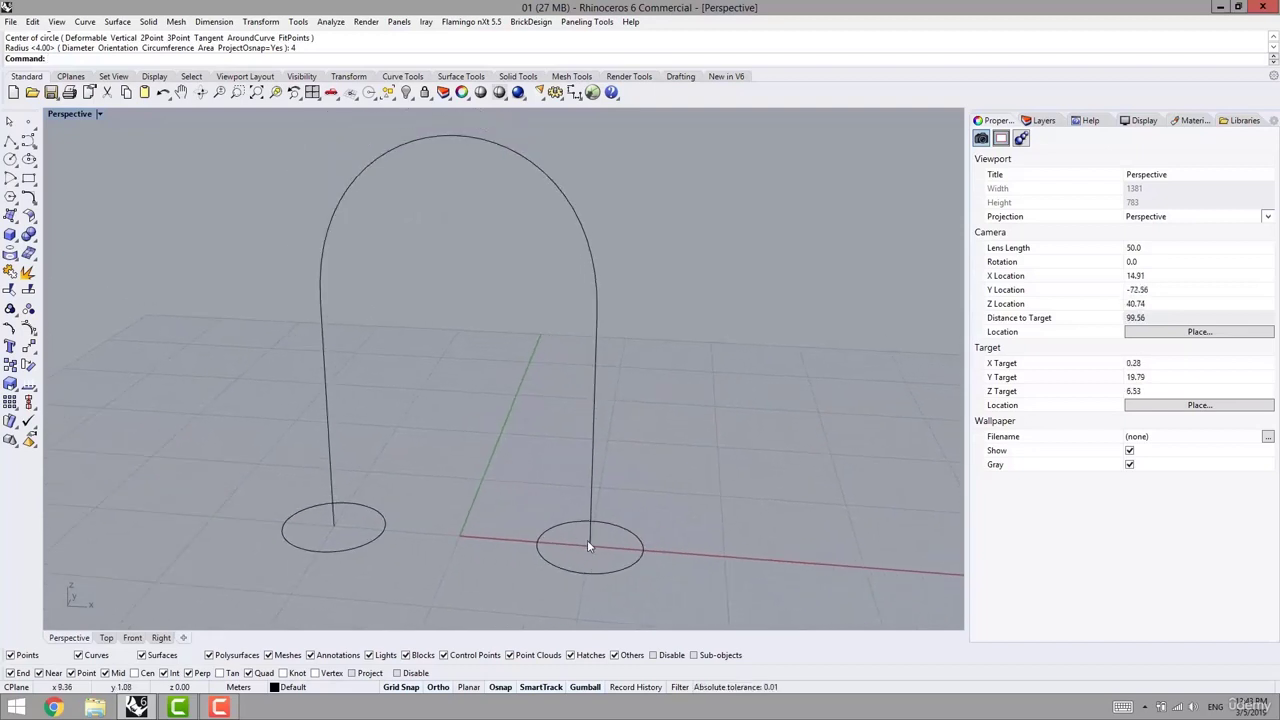
shift+right_drag(584, 425, 577, 374)
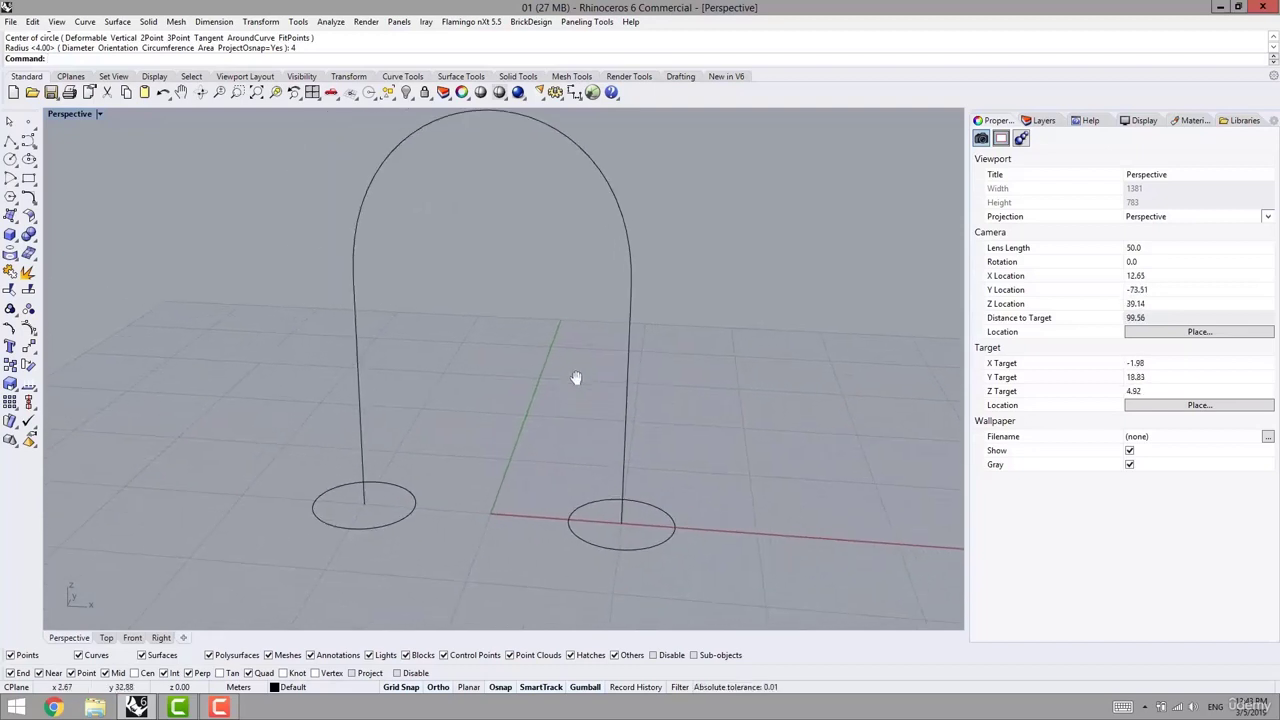
text(he)
key(Return)
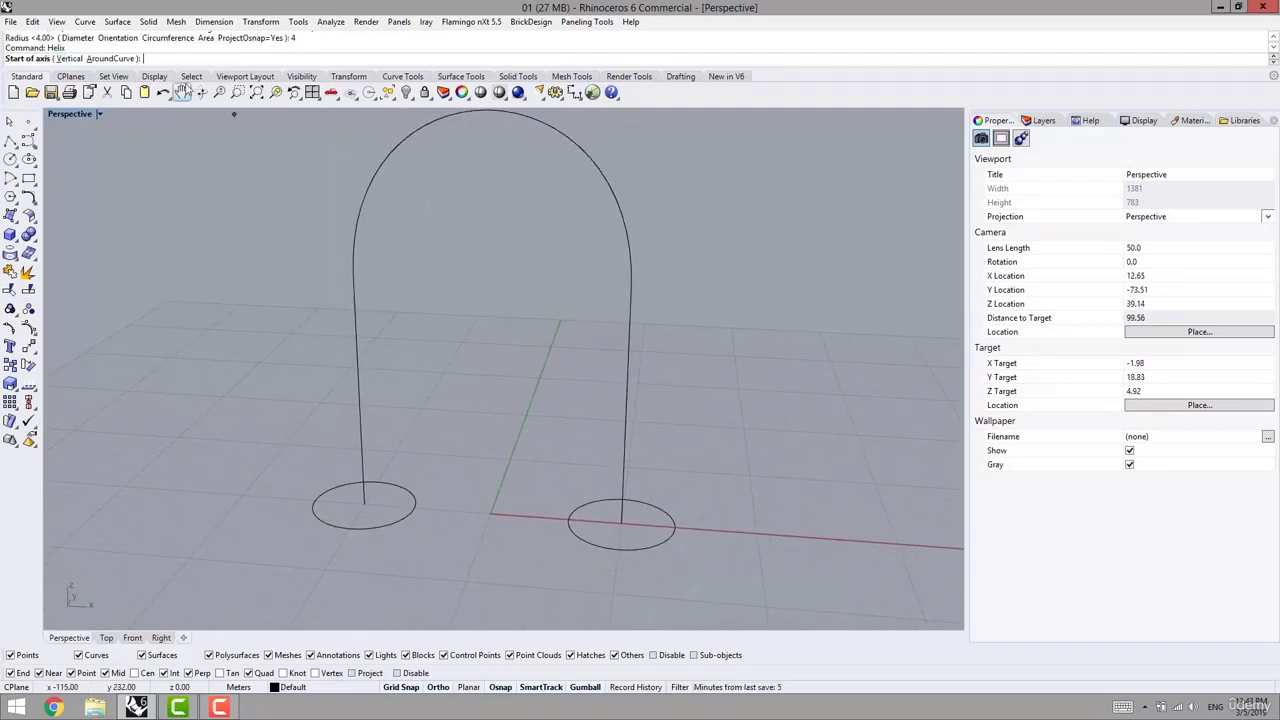
click(110, 59)
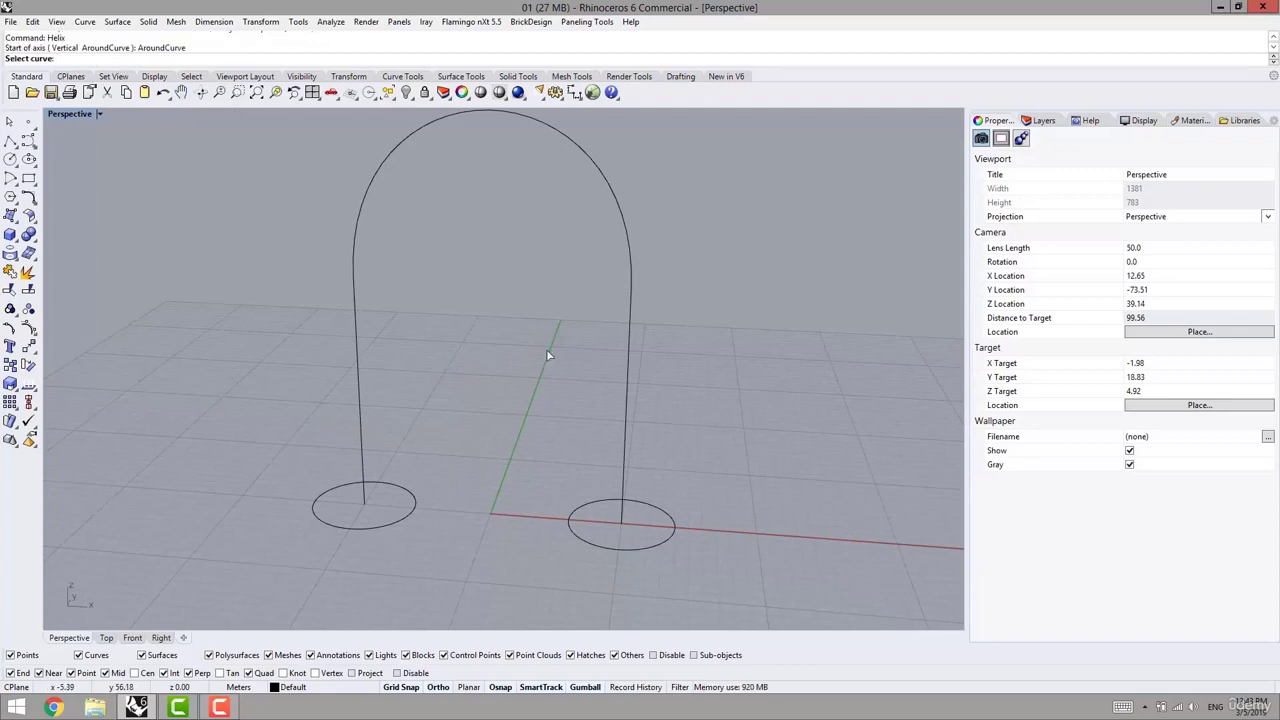
click(627, 390)
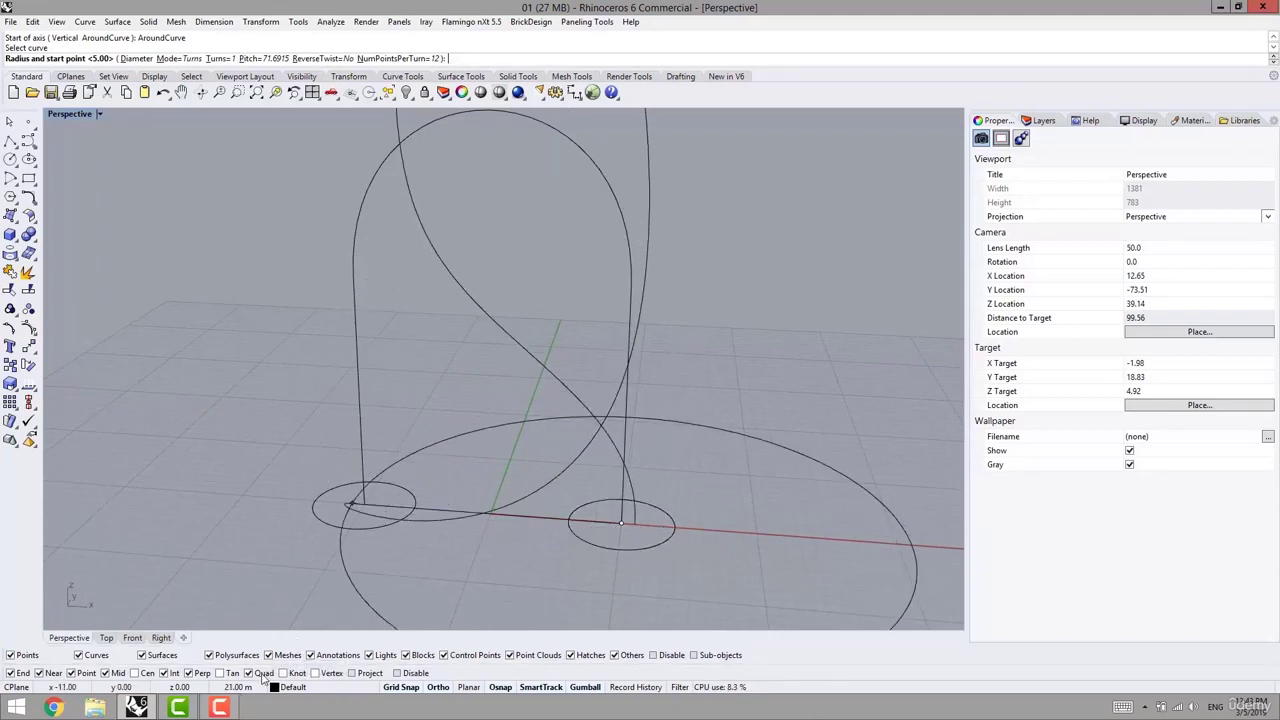
click(263, 674)
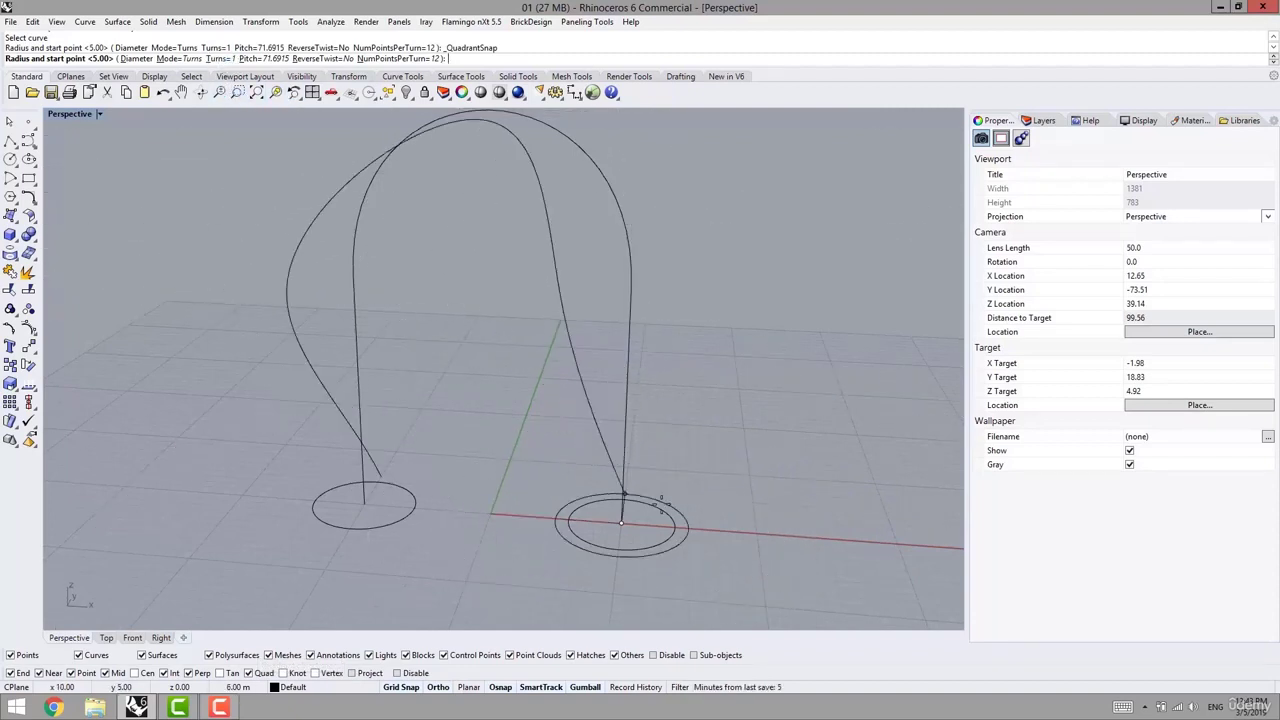
click(680, 521)
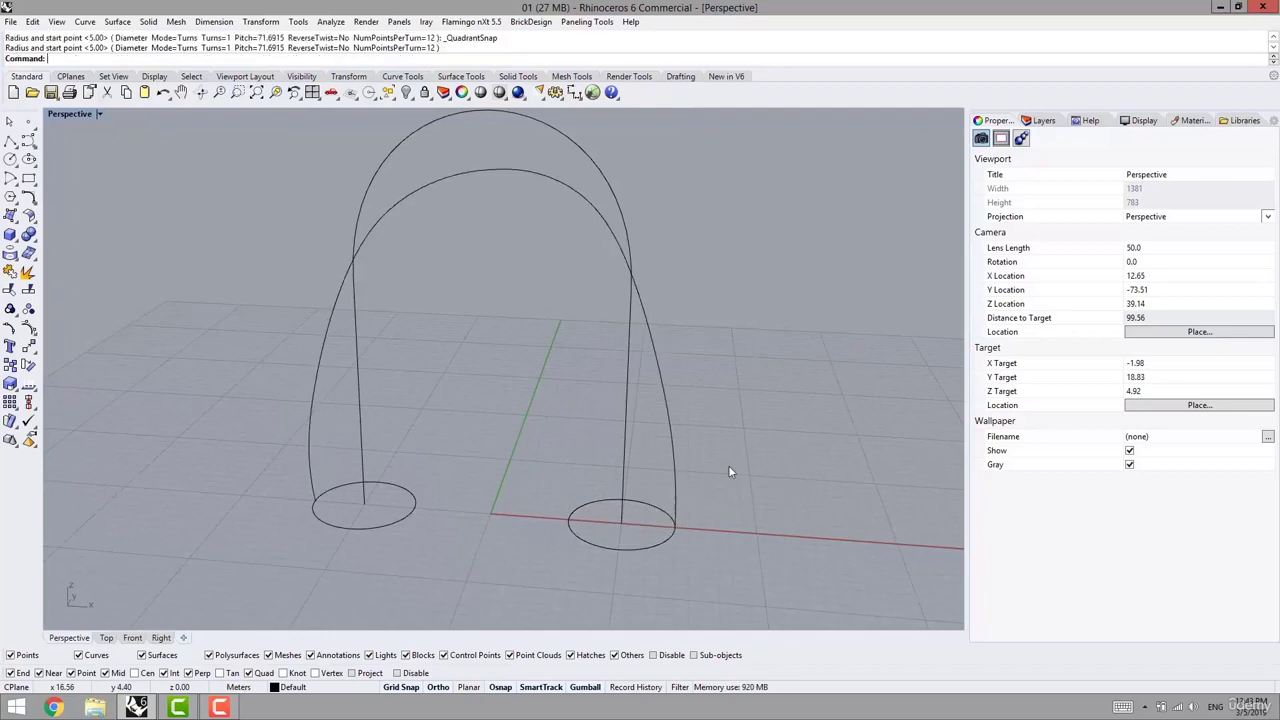
Create a second one-turn helix around the arch curve, starting at the inner quadrant of the right leg's circle
mouse_move(728, 468)
right_down()
mouse_move(654, 409)
mouse_move(520, 420)
mouse_move(713, 463)
mouse_move(727, 454)
right_up()
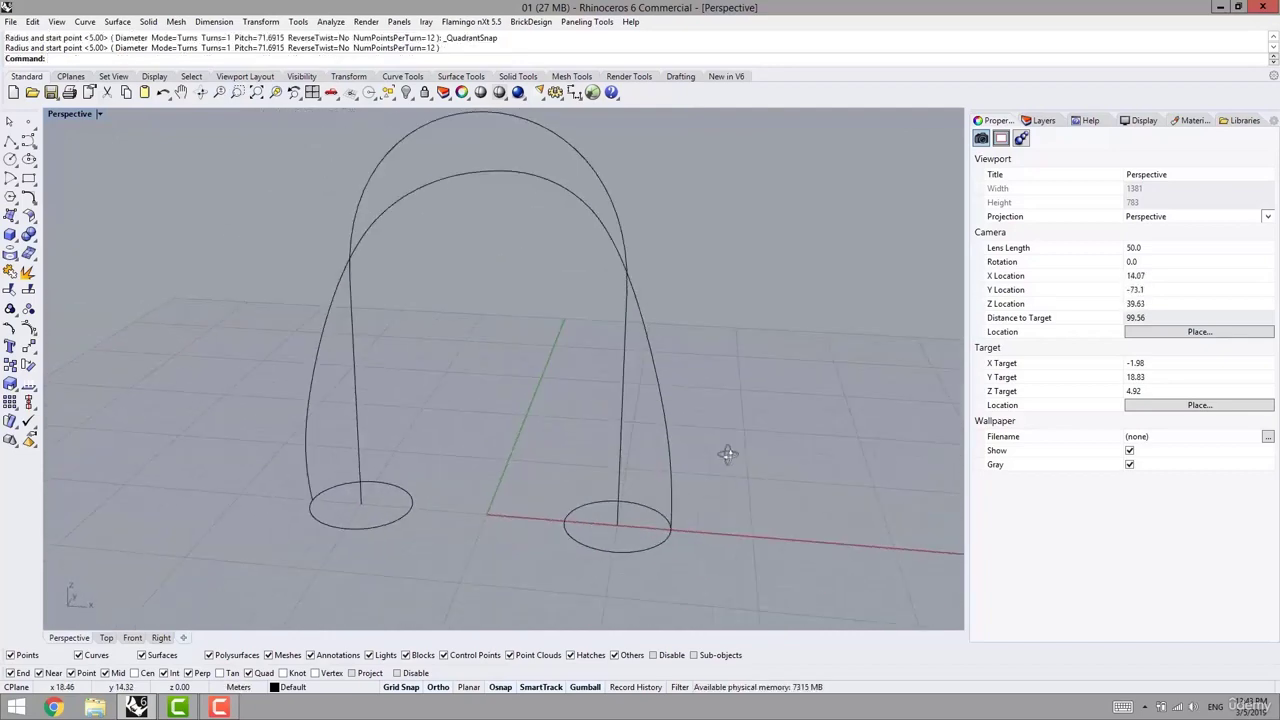
right_click(551, 325)
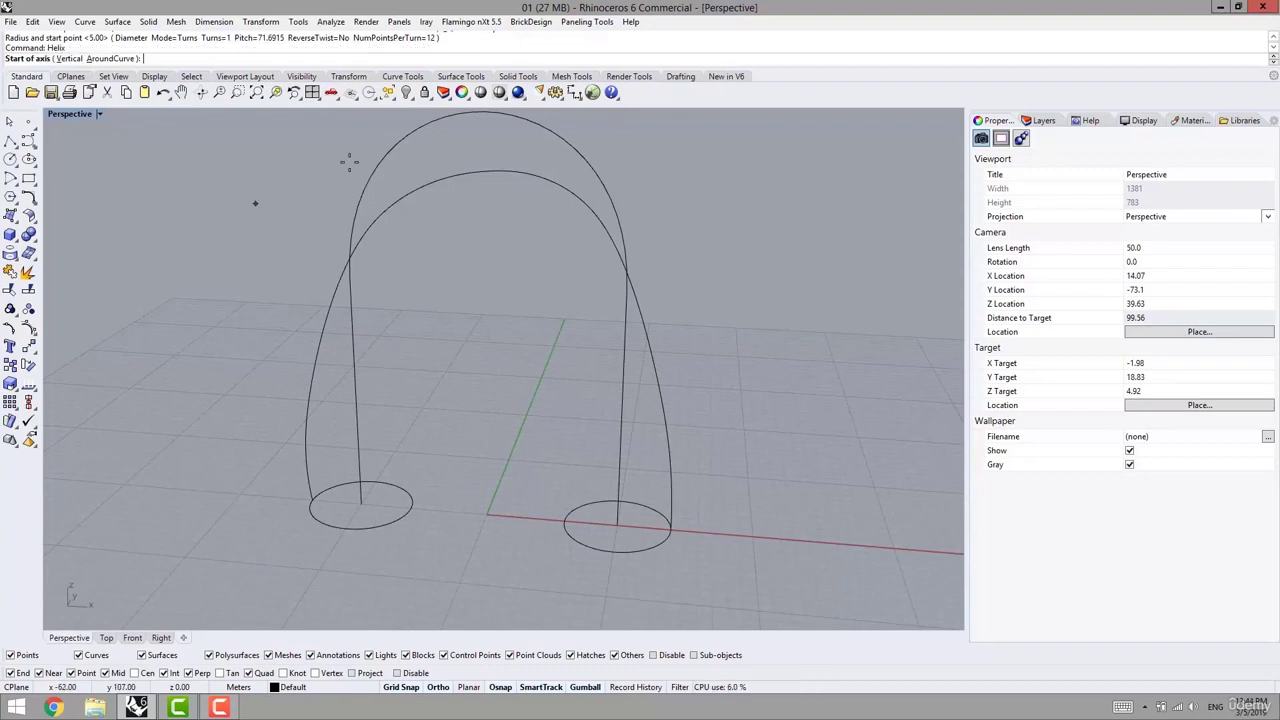
click(101, 59)
click(628, 380)
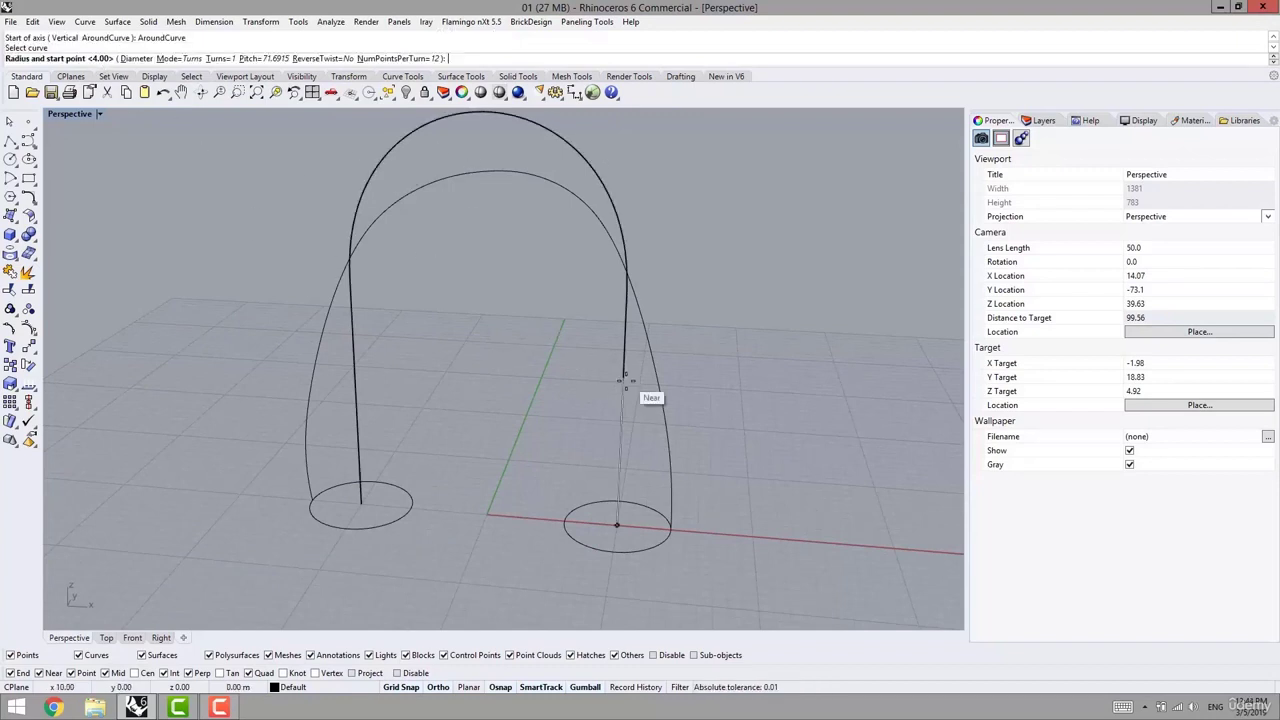
click(268, 673)
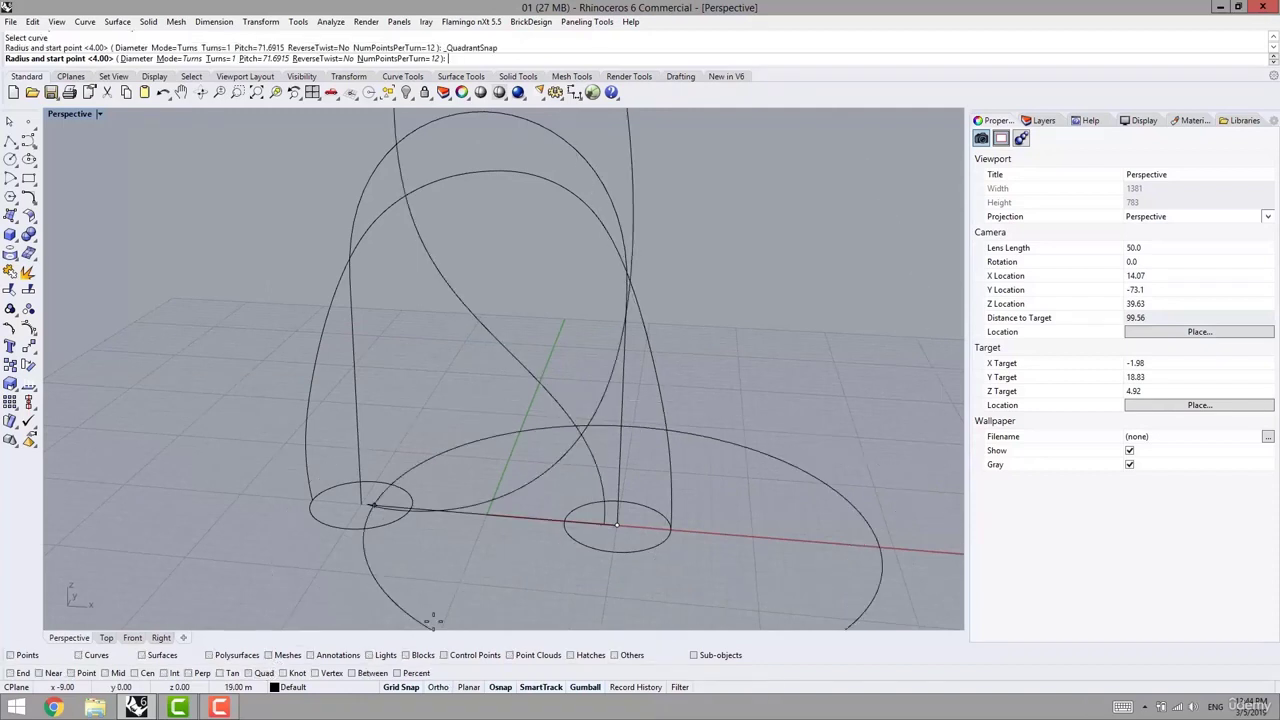
click(566, 524)
Sweep along the two helices as rails, using both base circles as cross sections and keeping the default seam points
scroll(566, 524, down, 5)
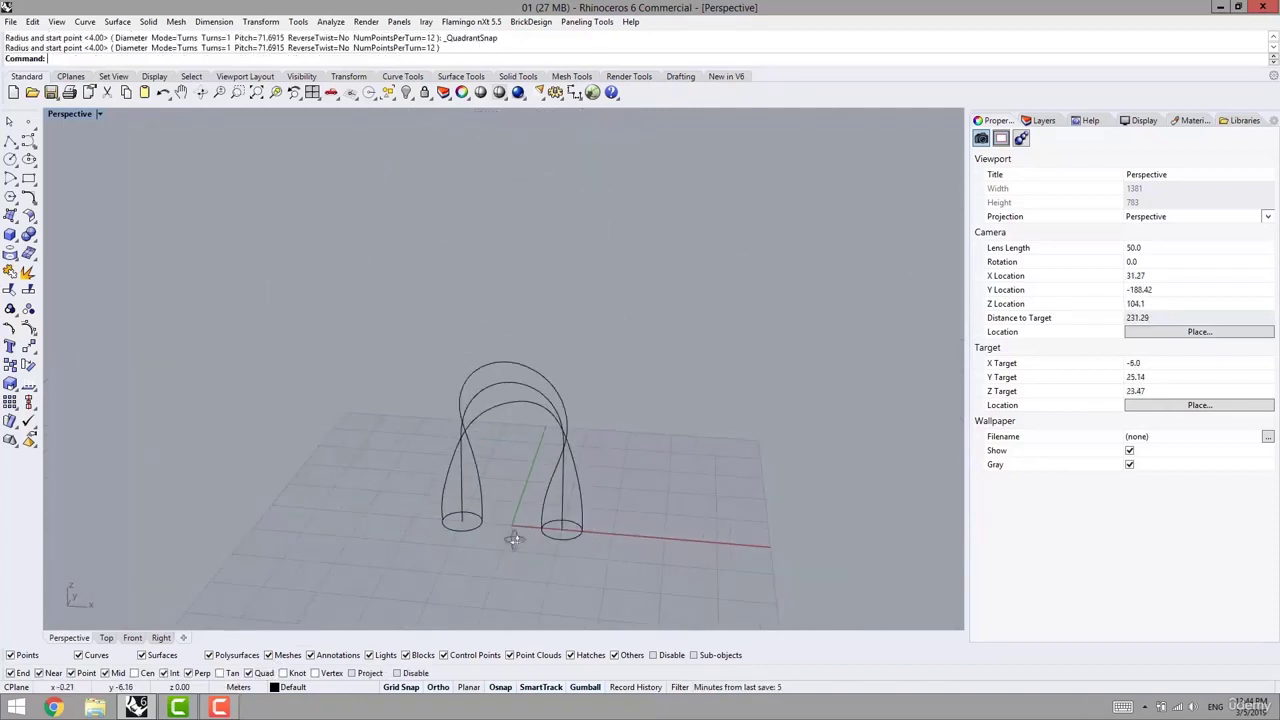
right_drag(509, 523, 467, 508)
scroll(456, 445, up, 4)
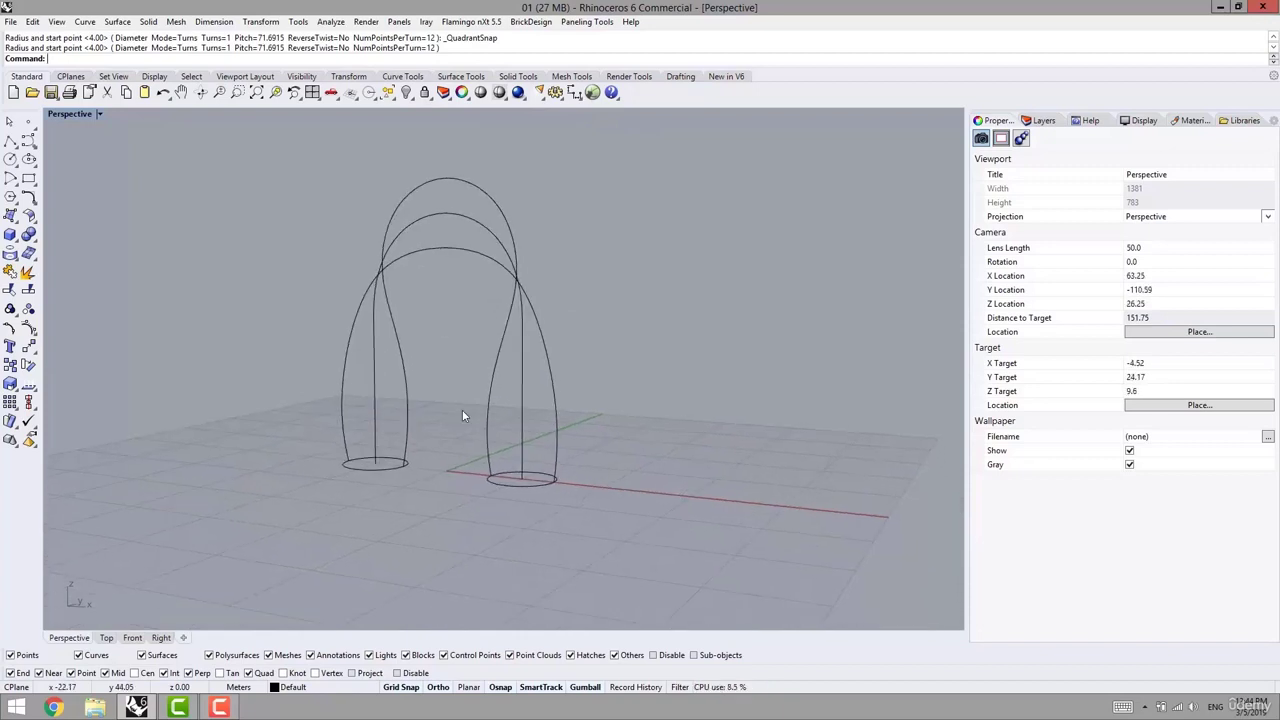
key(Return)
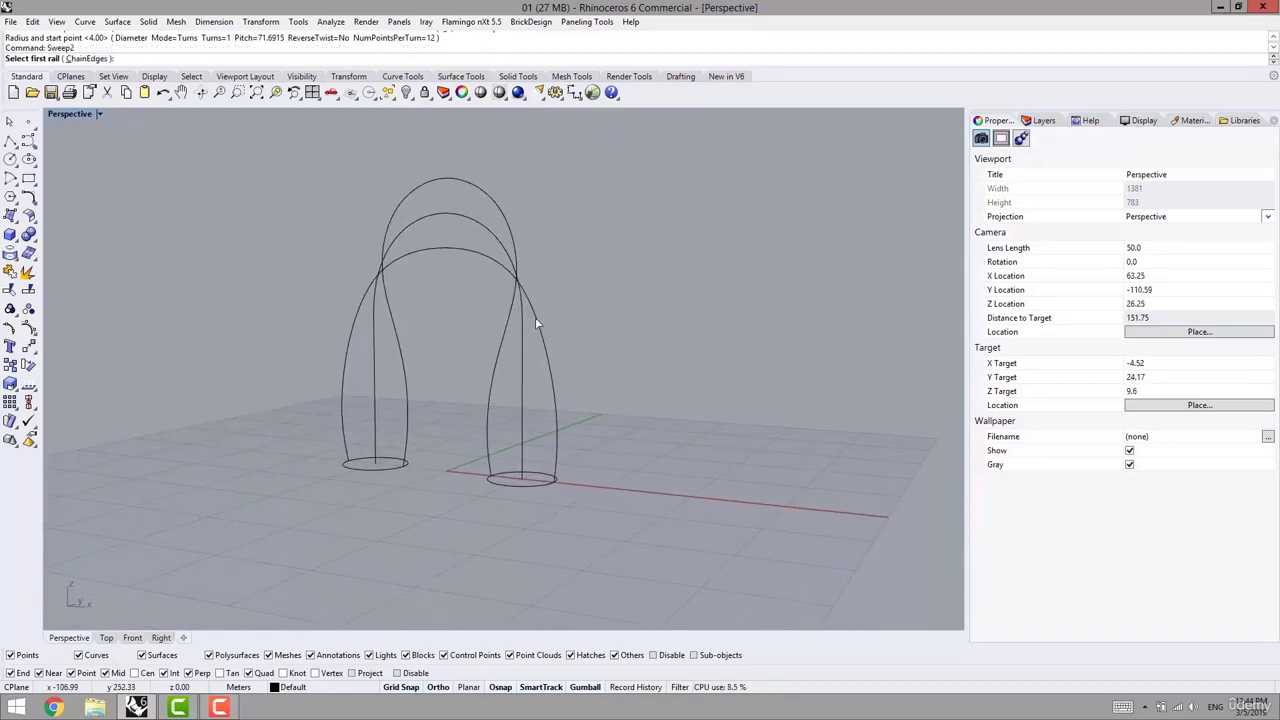
click(535, 322)
click(512, 341)
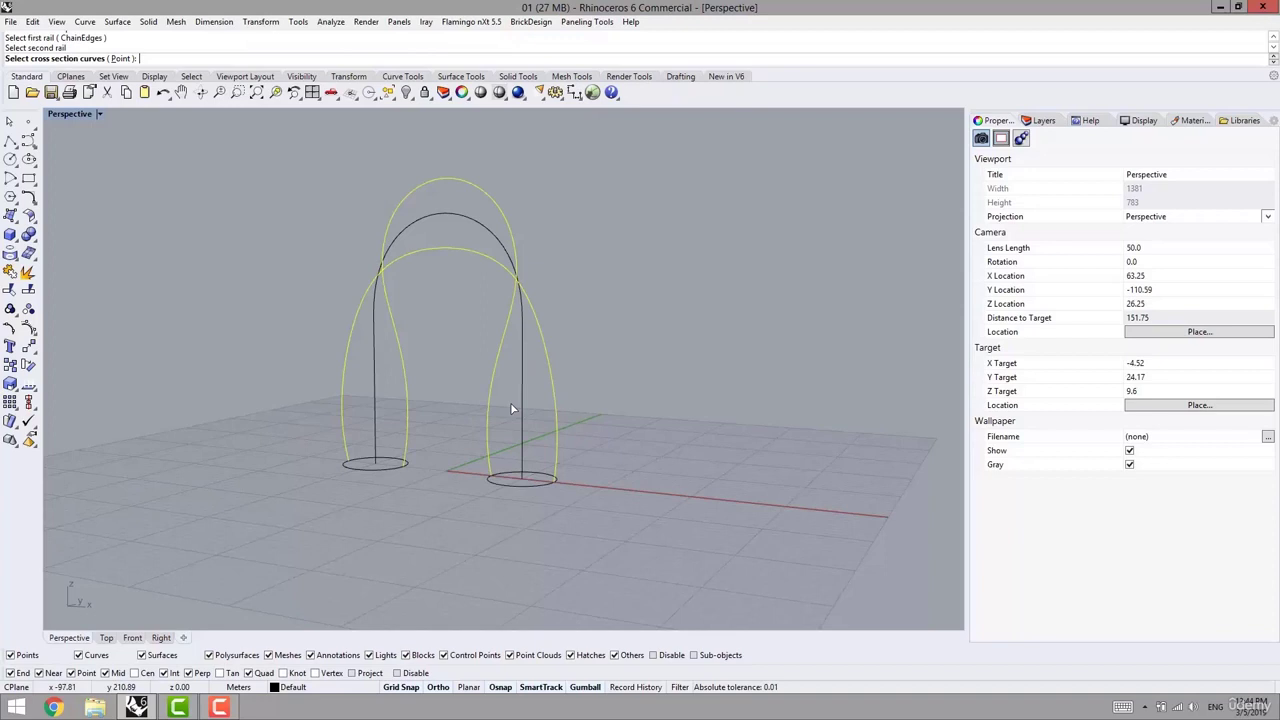
click(511, 489)
click(382, 470)
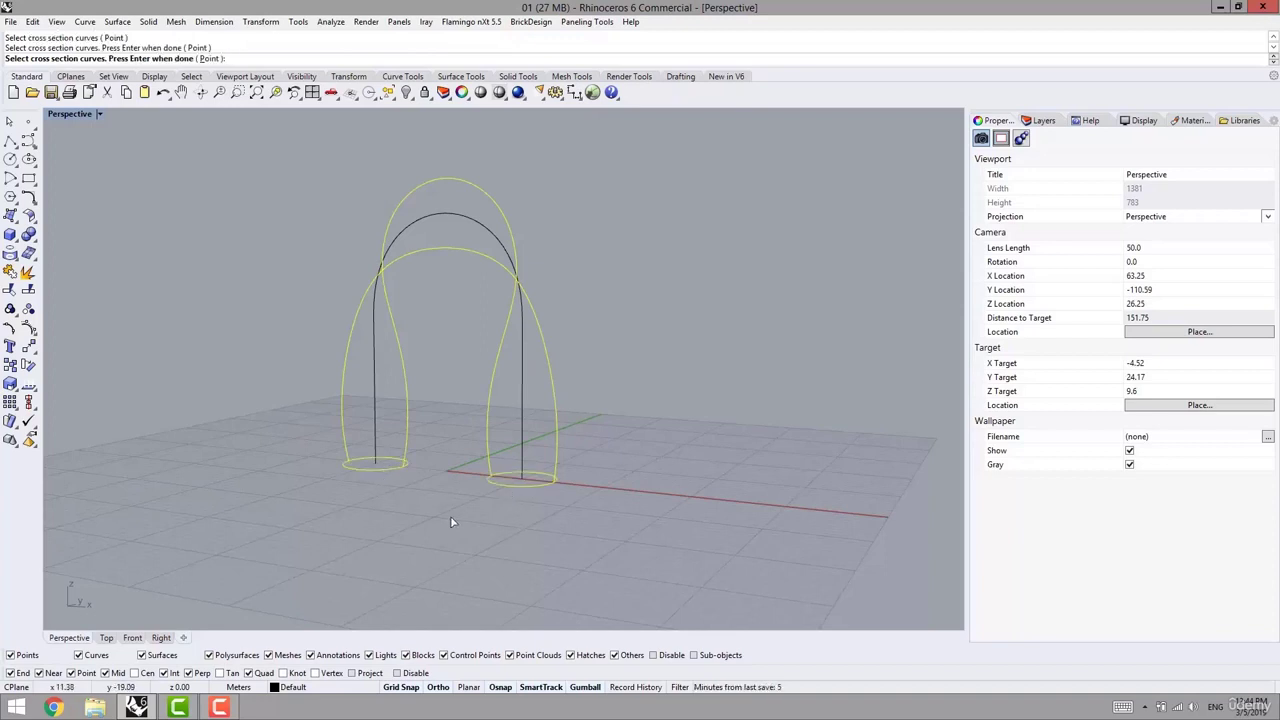
mouse_move(451, 520)
right_down()
mouse_move(490, 546)
mouse_move(426, 521)
right_up()
key(Return)
key(Return)
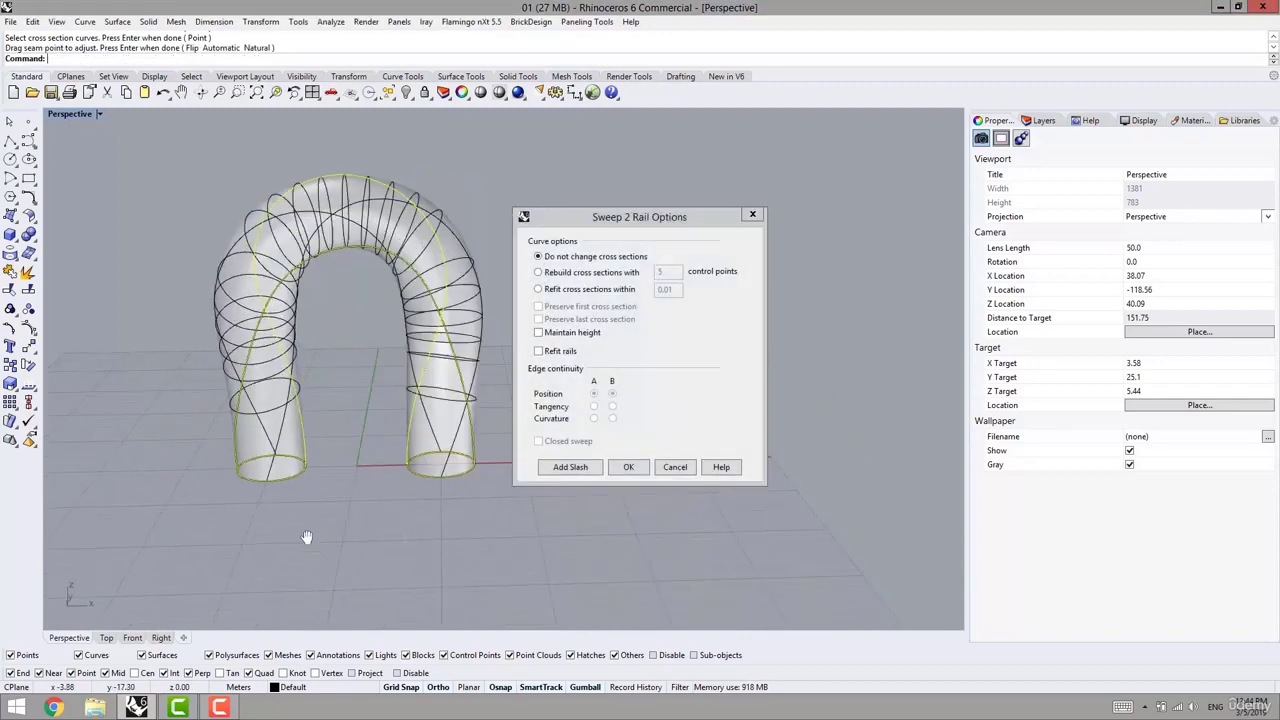
Accept the two-rail sweep with refitted rails and unchanged cross sections, and hide the isocurves of the tube surface
right_drag(309, 534, 347, 533)
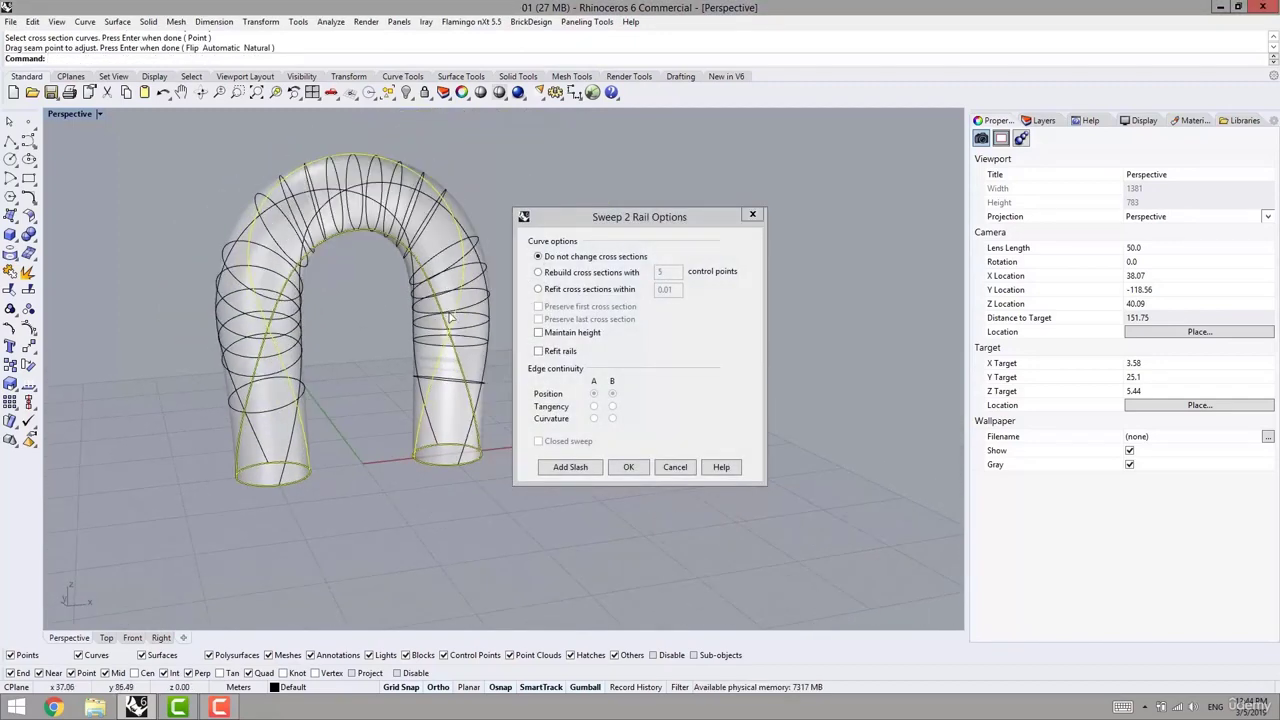
click(557, 358)
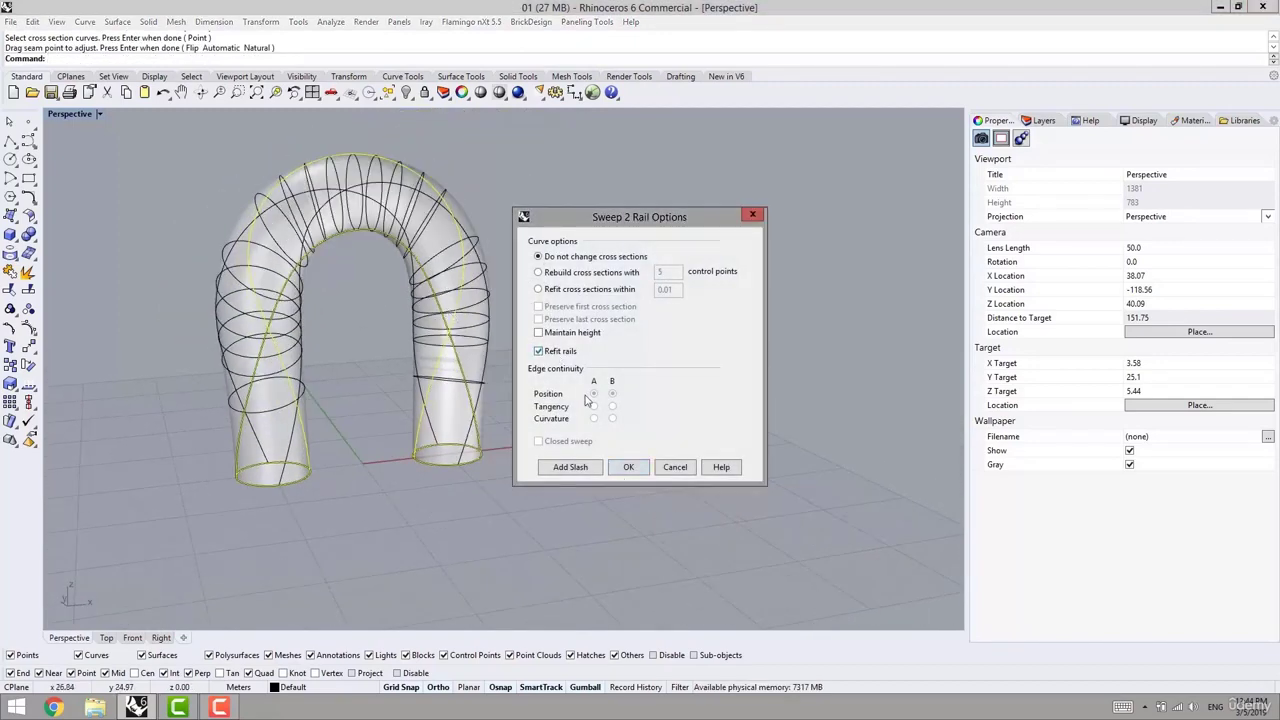
click(628, 468)
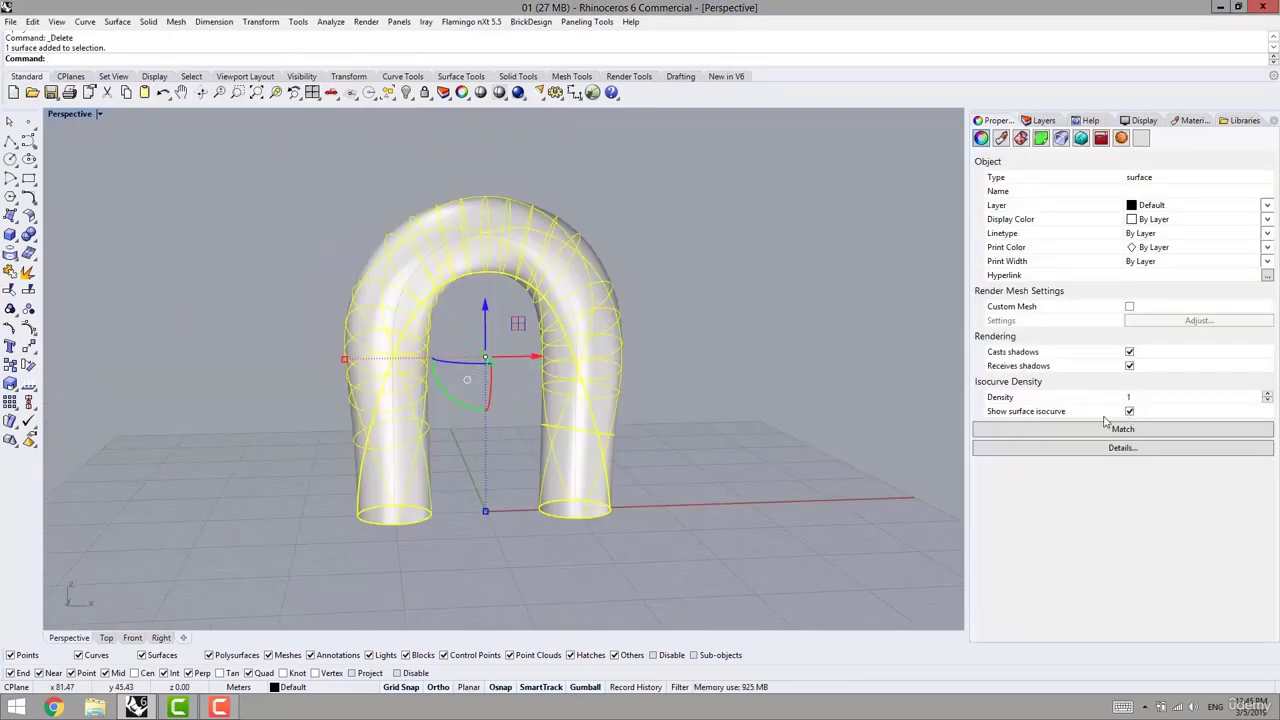
click(1130, 412)
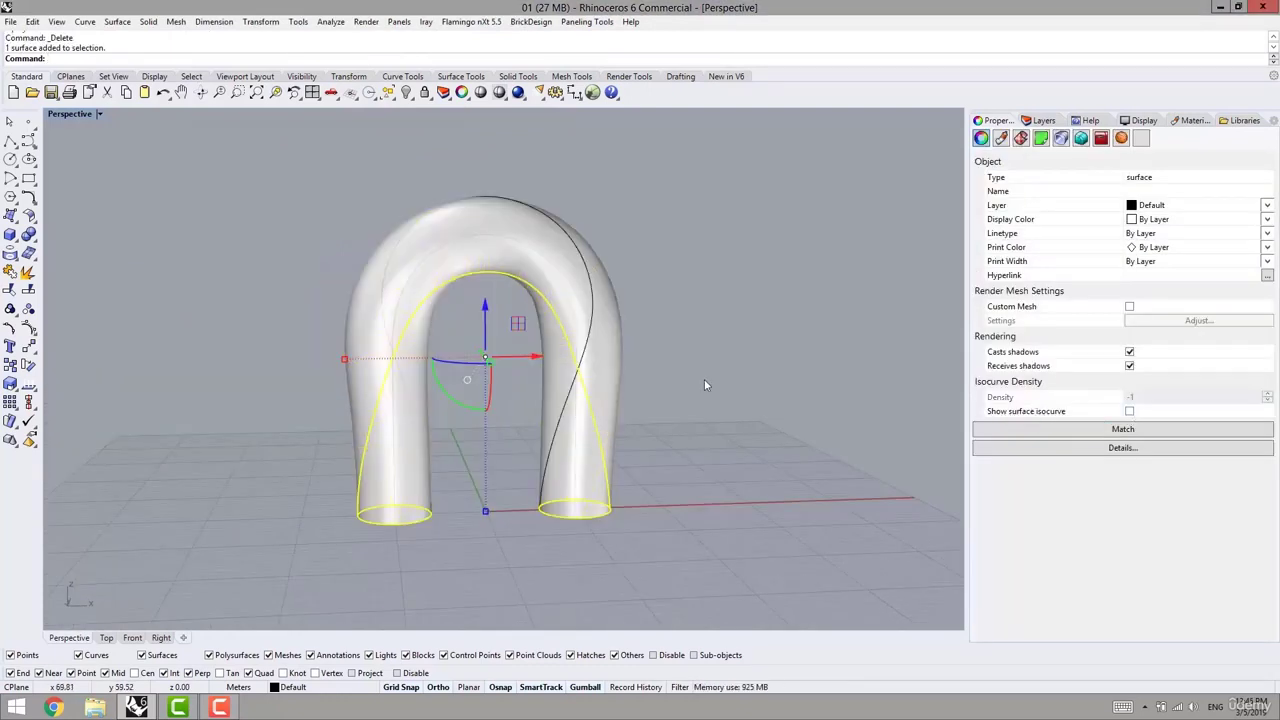
click(658, 374)
Start a paneling grid by surface domain number on the swept tube surface
click(586, 22)
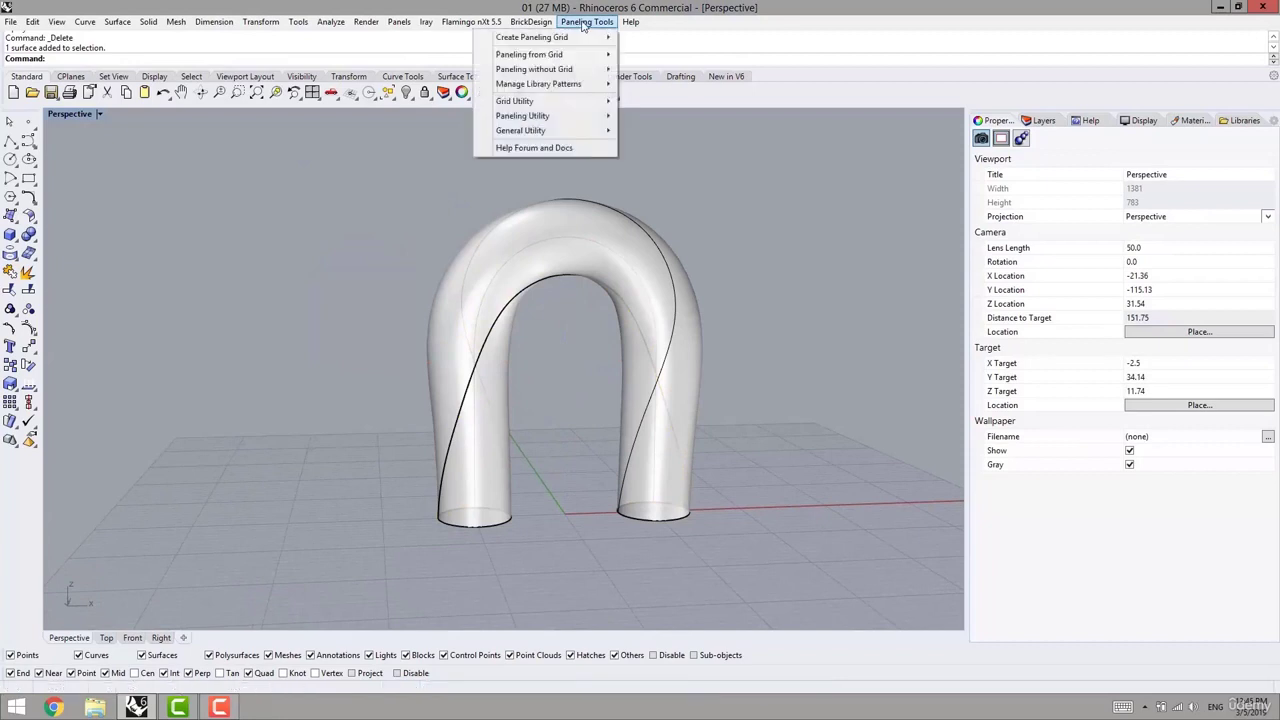
mouse_move(528, 42)
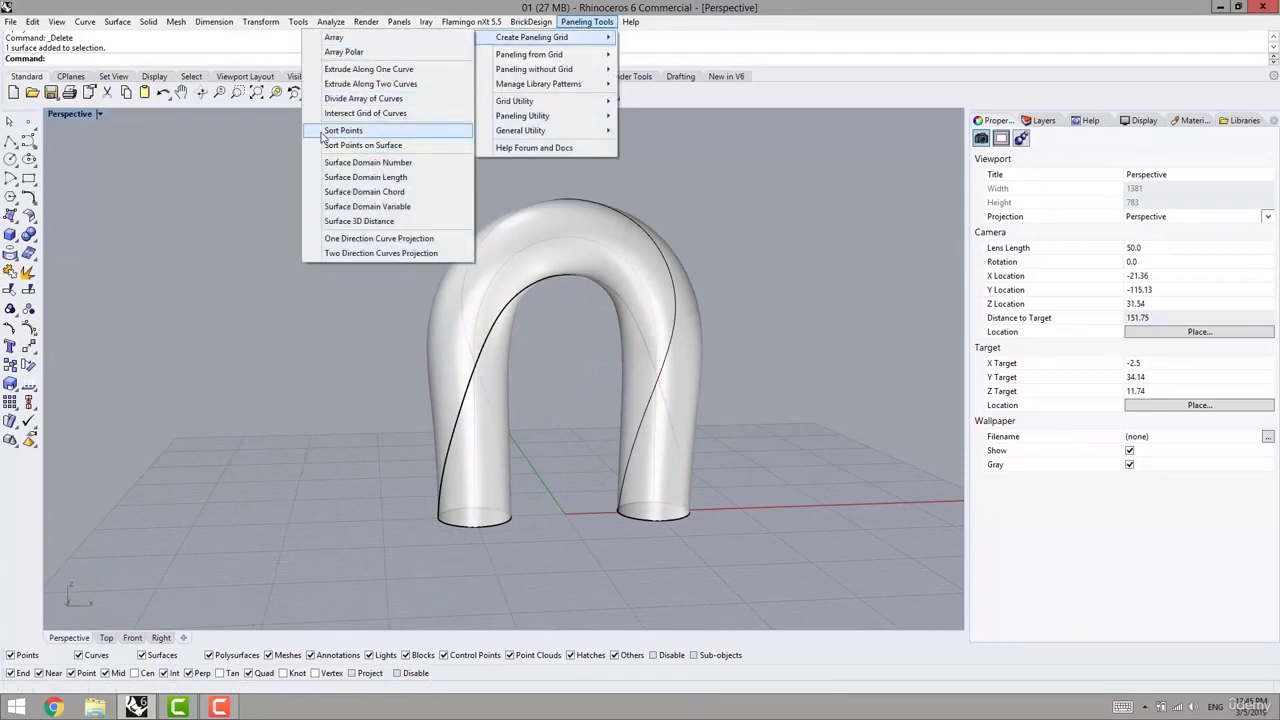
click(352, 163)
click(634, 243)
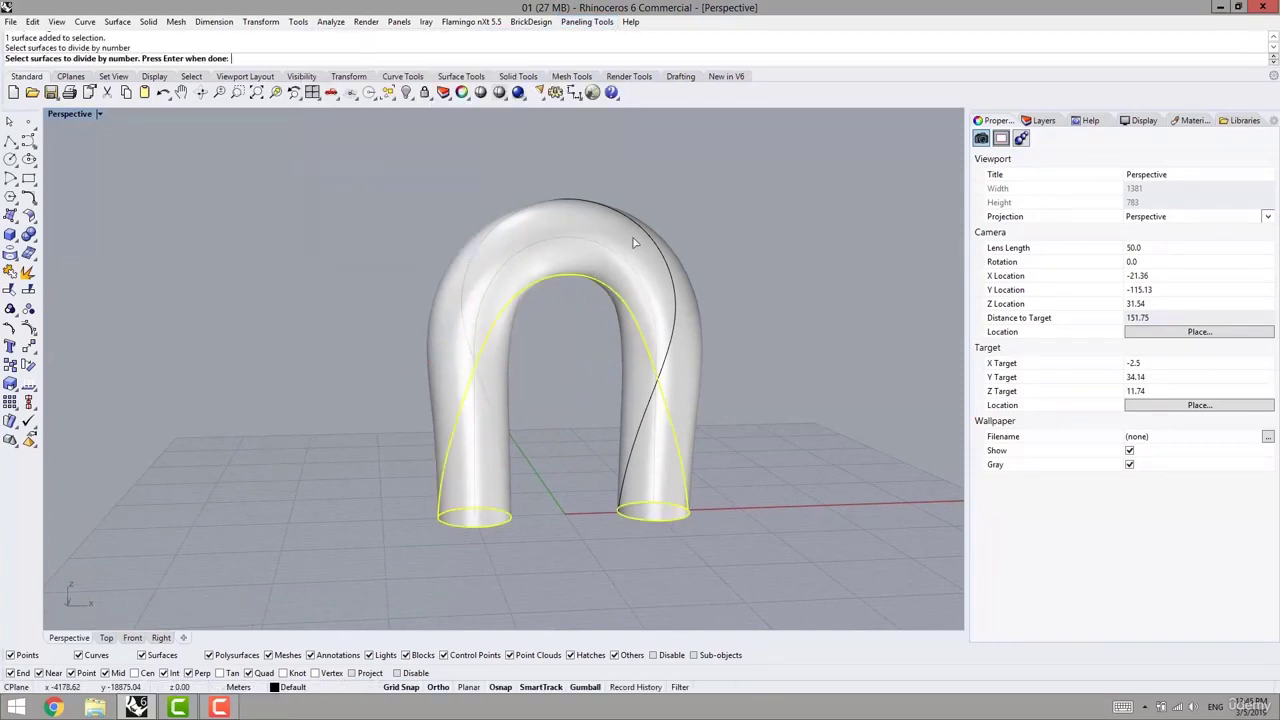
key(Return)
right_drag(754, 347, 430, 178)
Set the paneling grid to 20 spans in U and 16 spans in V
click(152, 62)
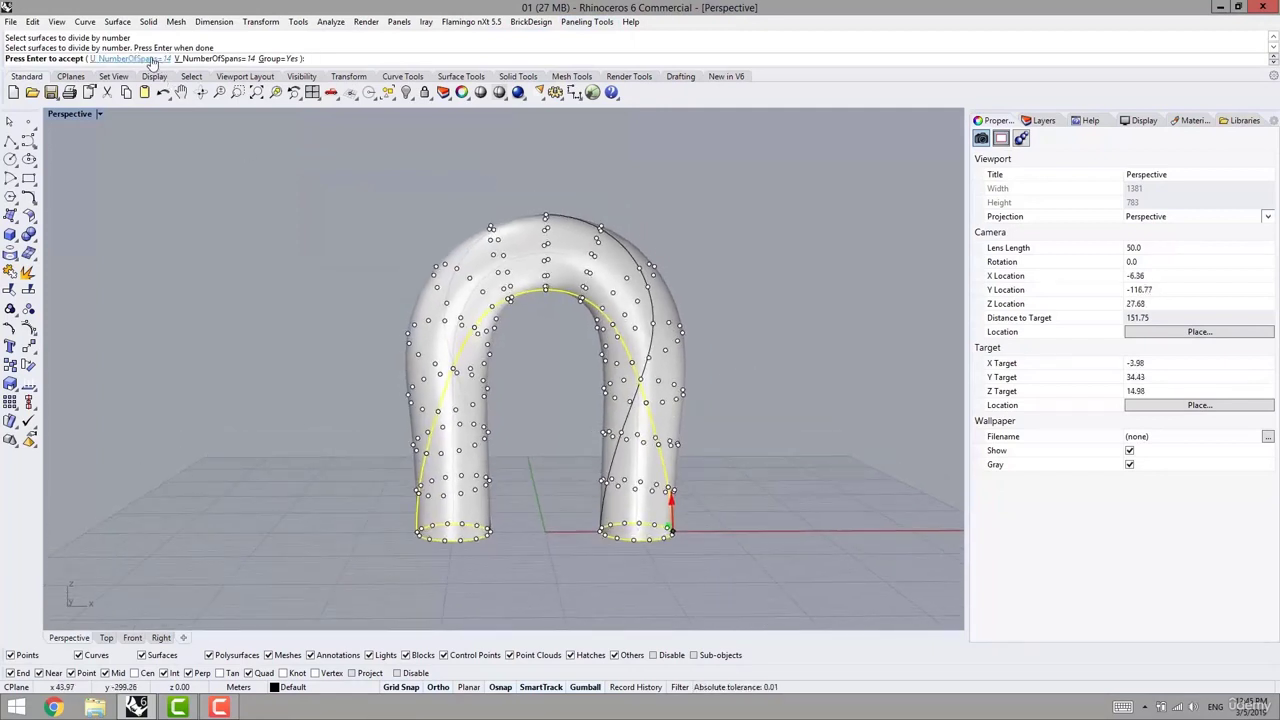
text(20)
key(Return)
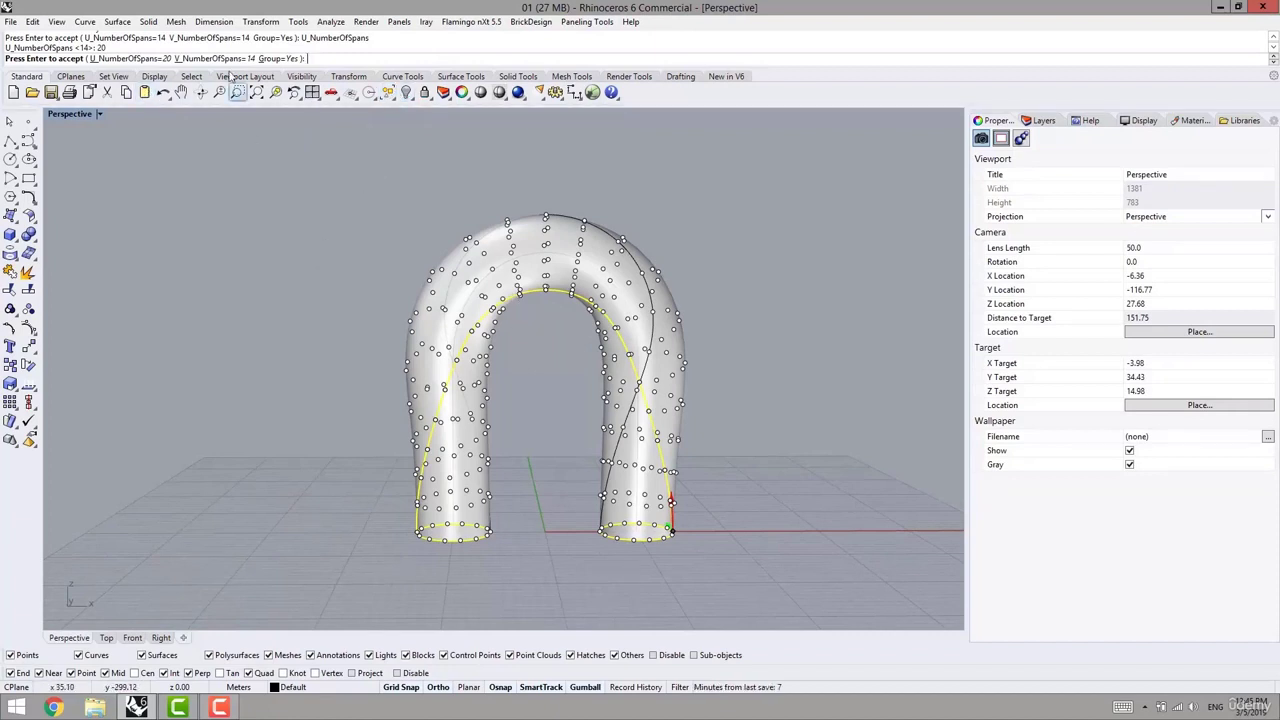
click(226, 58)
text(16)
key(Return)
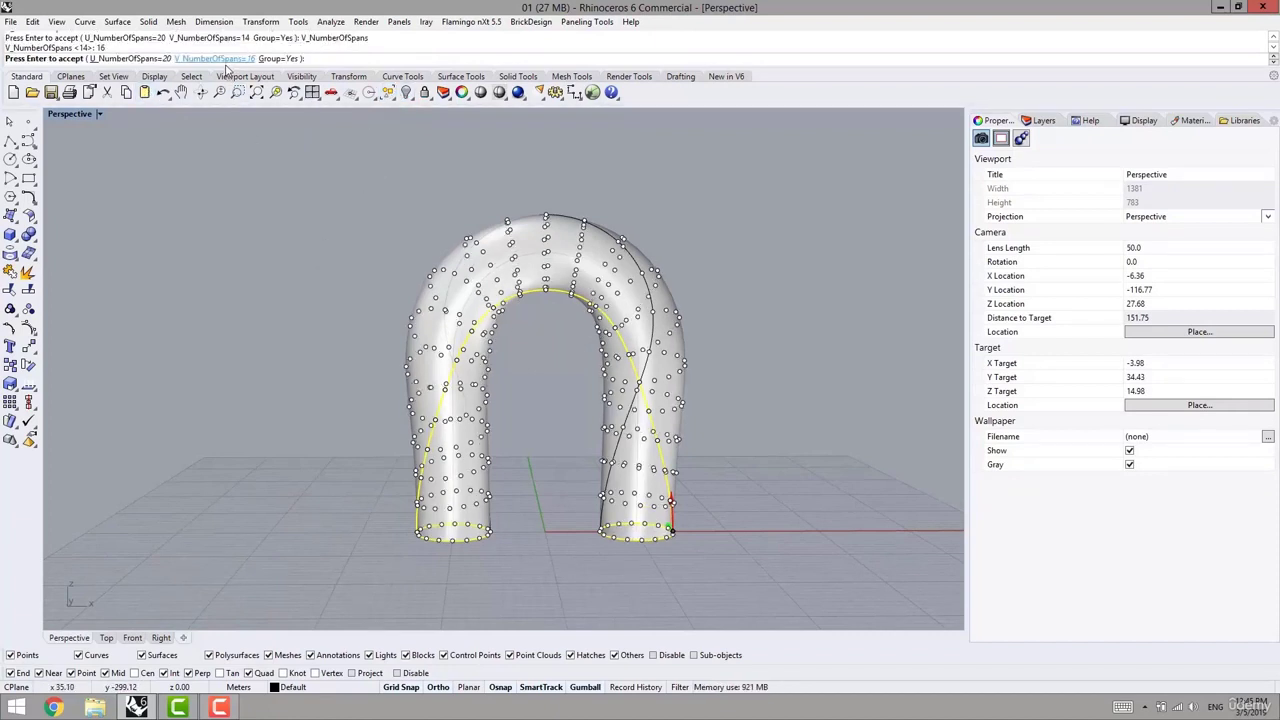
Set the paneling grid to 15 spans in V and 22 in U, and create the grouped grid points
click(226, 64)
text(15)
key(Return)
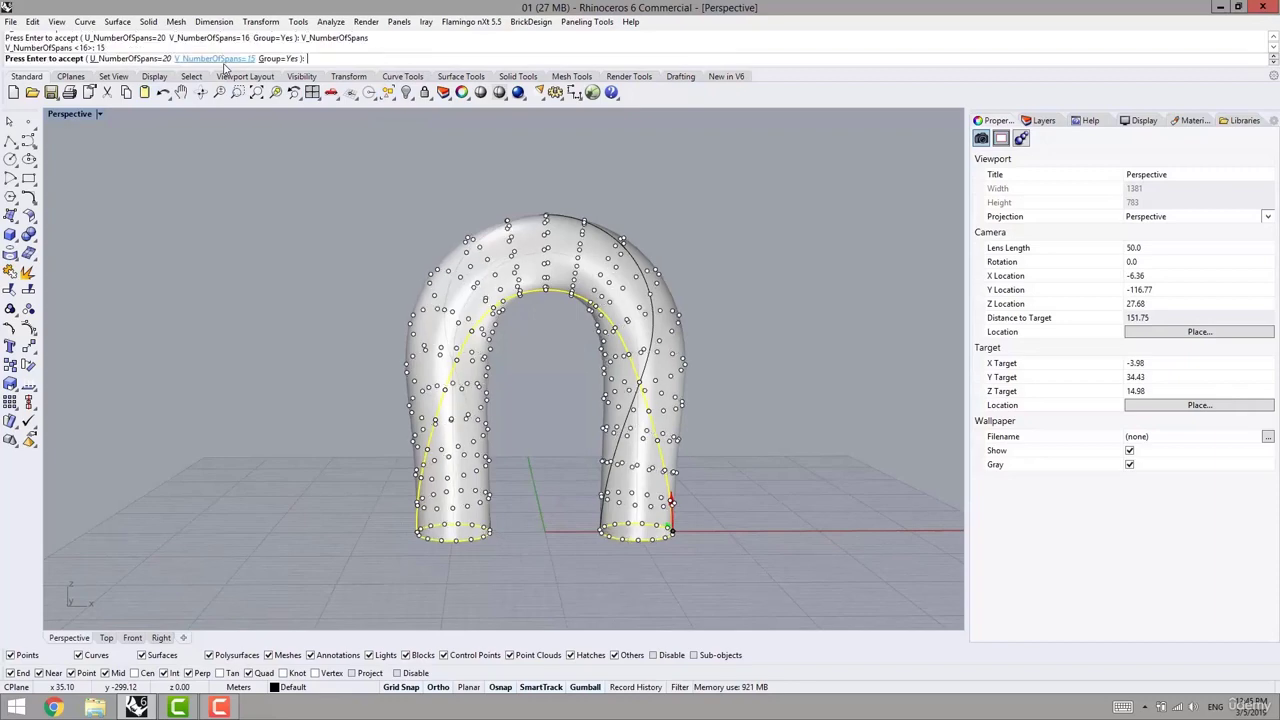
click(140, 60)
text(22)
key(Return)
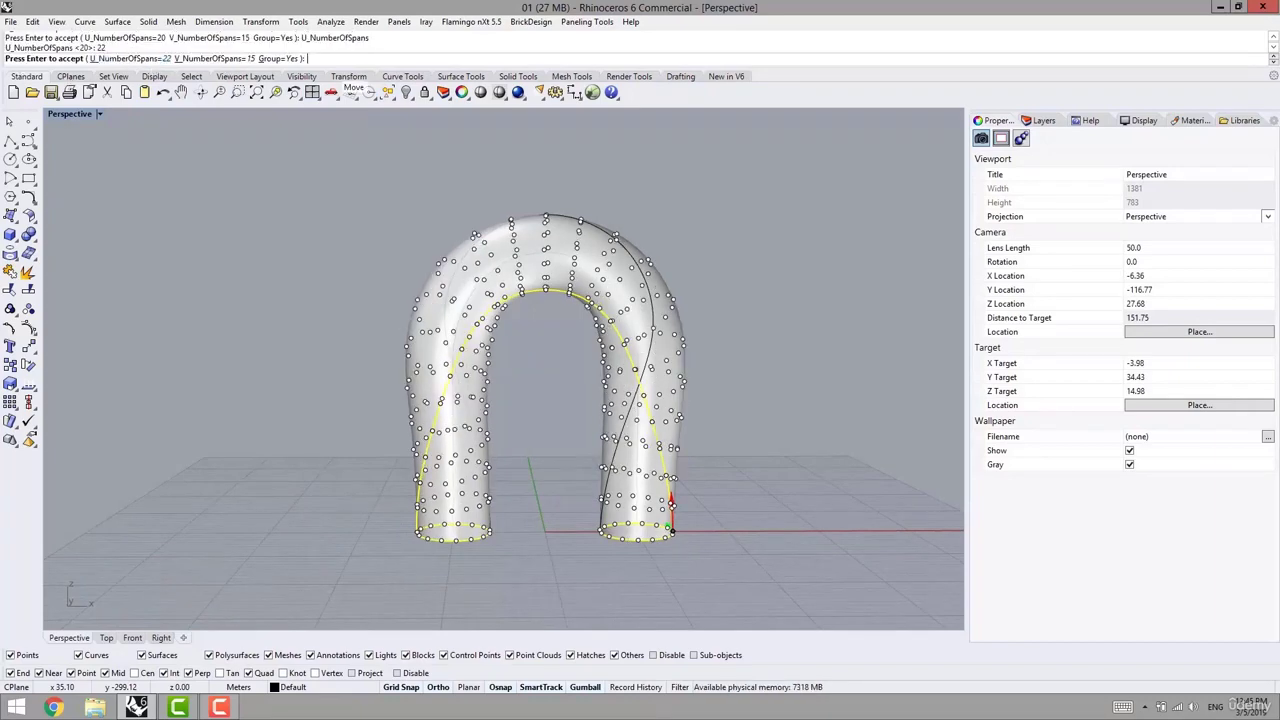
shift+right_drag(675, 253, 660, 247)
right_click(660, 247)
key(Escape)
Examine the grid points on the tube surface up close, selecting the surface and the point group in turn
scroll(568, 268, up, 3)
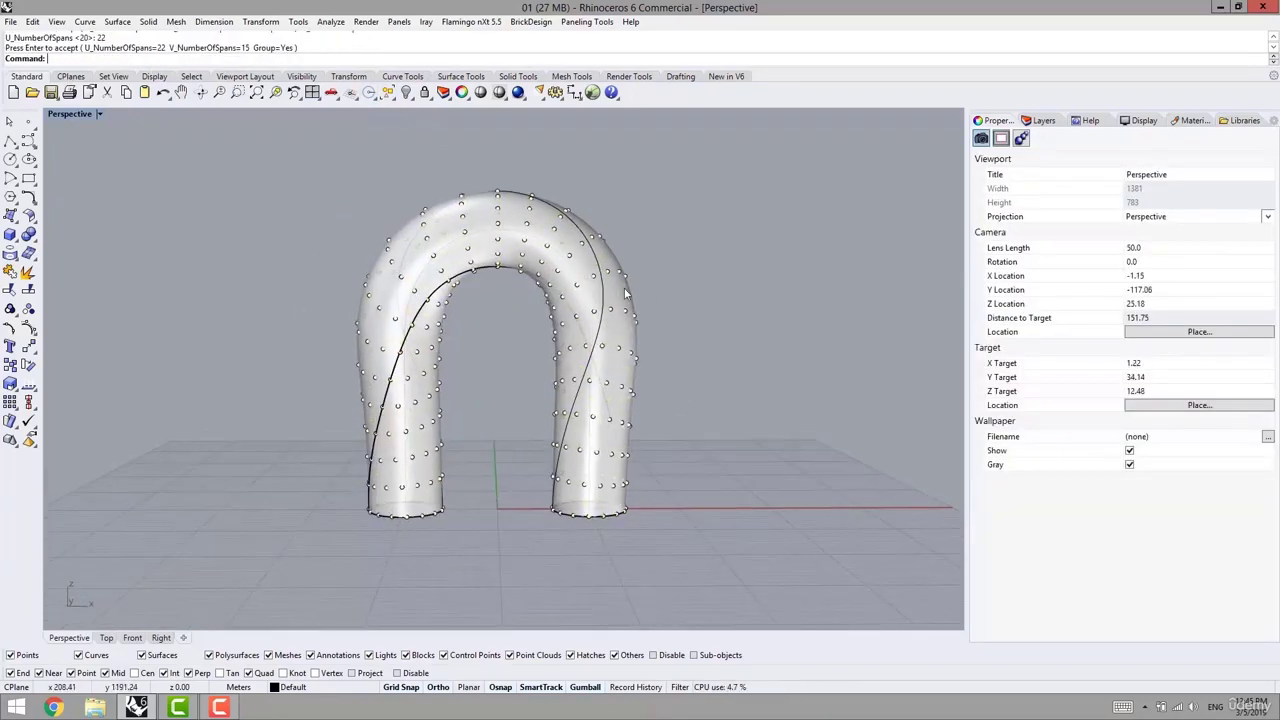
scroll(606, 238, up, 2)
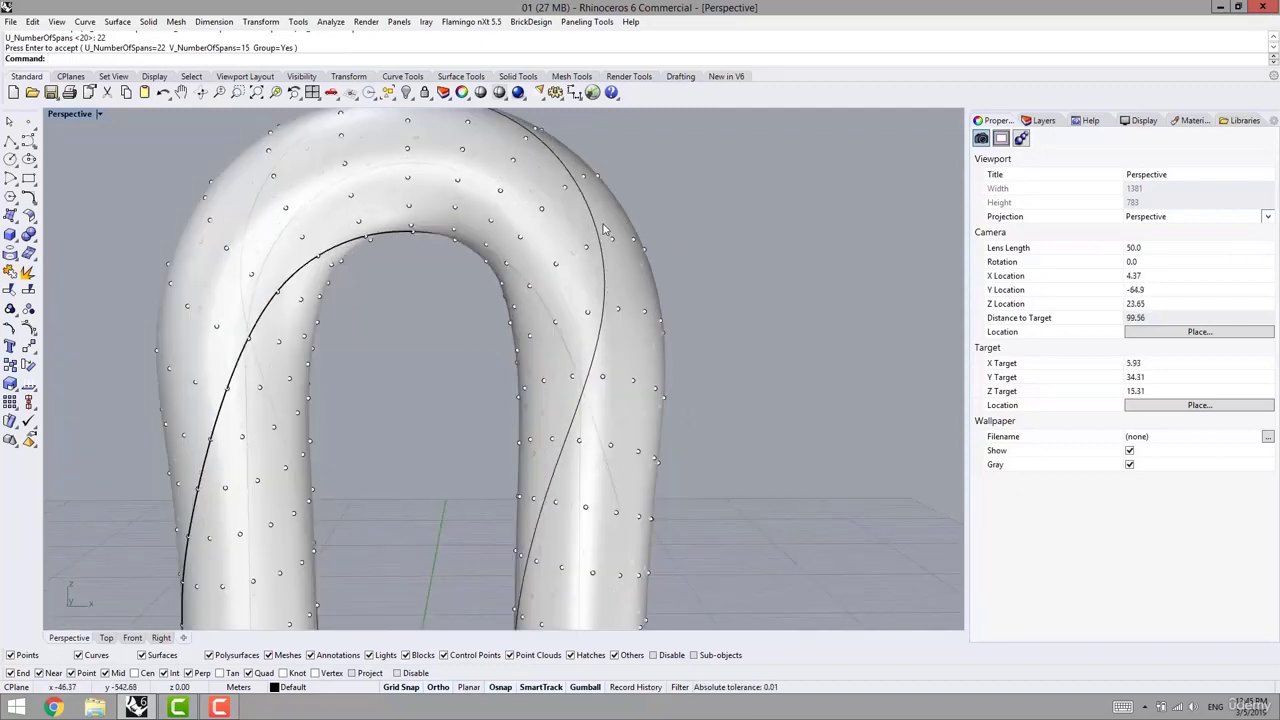
shift+right_drag(664, 264, 686, 247)
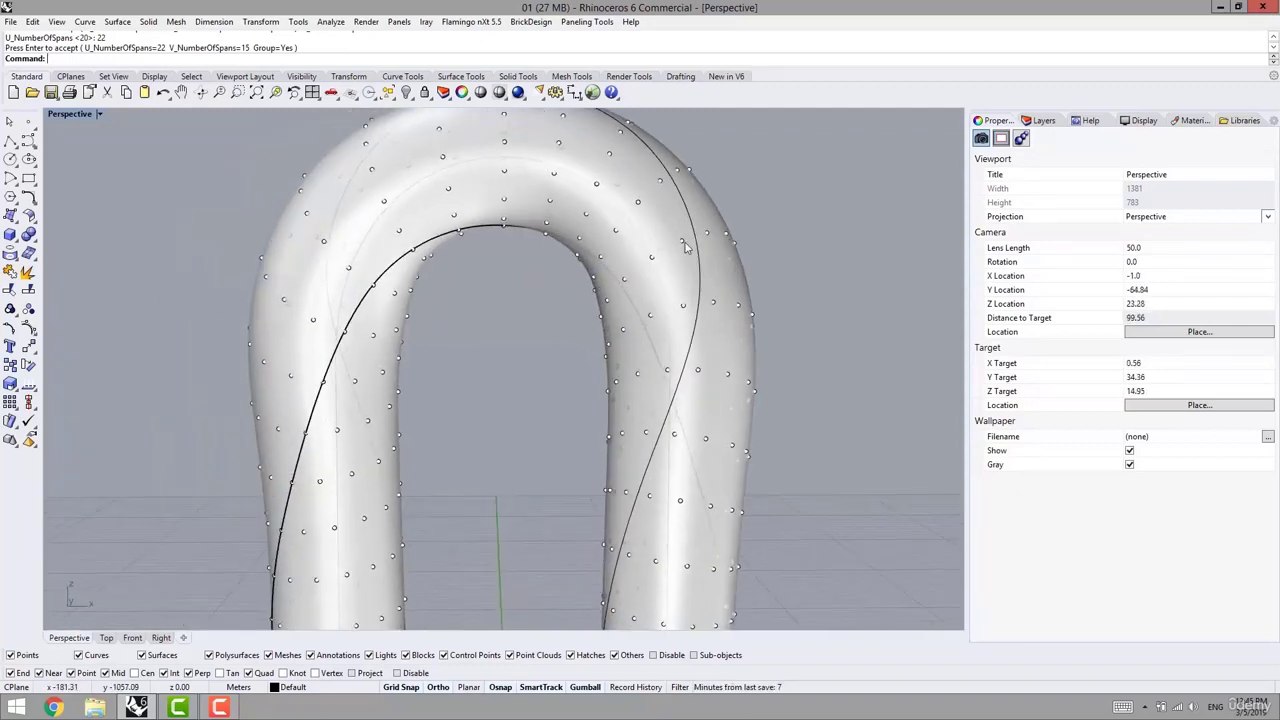
click(710, 207)
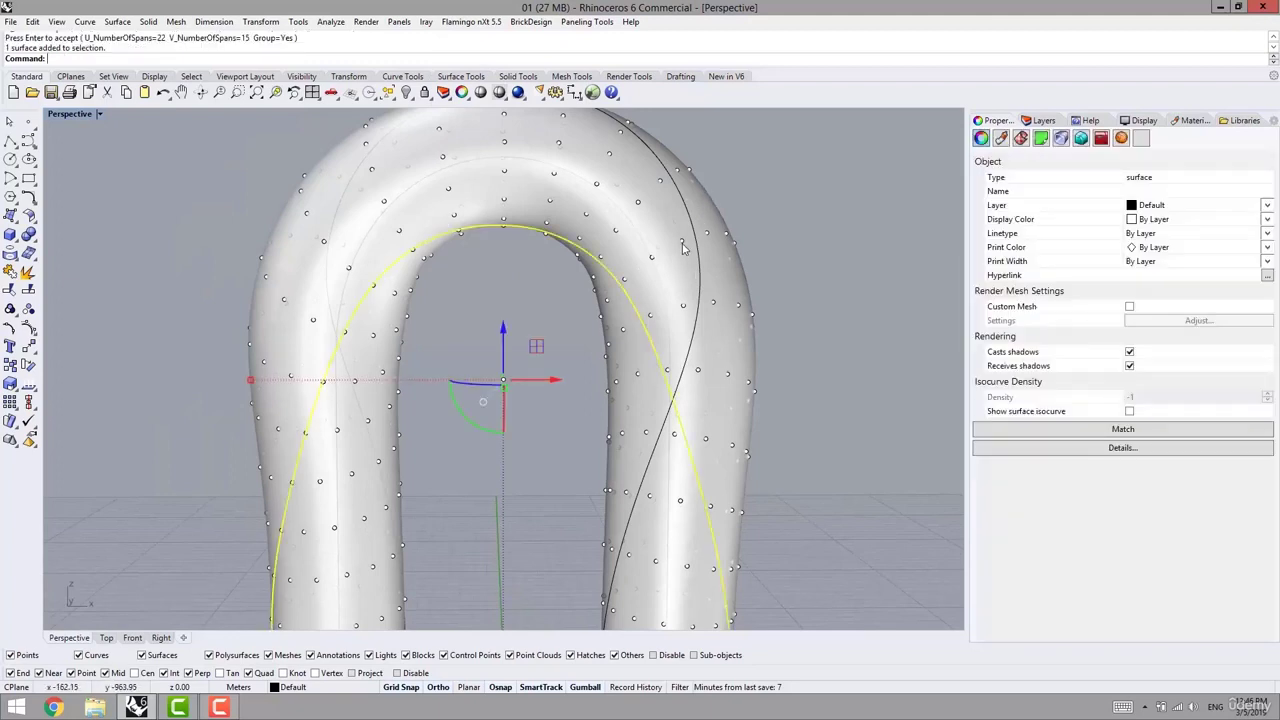
click(708, 234)
click(816, 210)
scroll(826, 218, down, 2)
right_drag(834, 257, 714, 232)
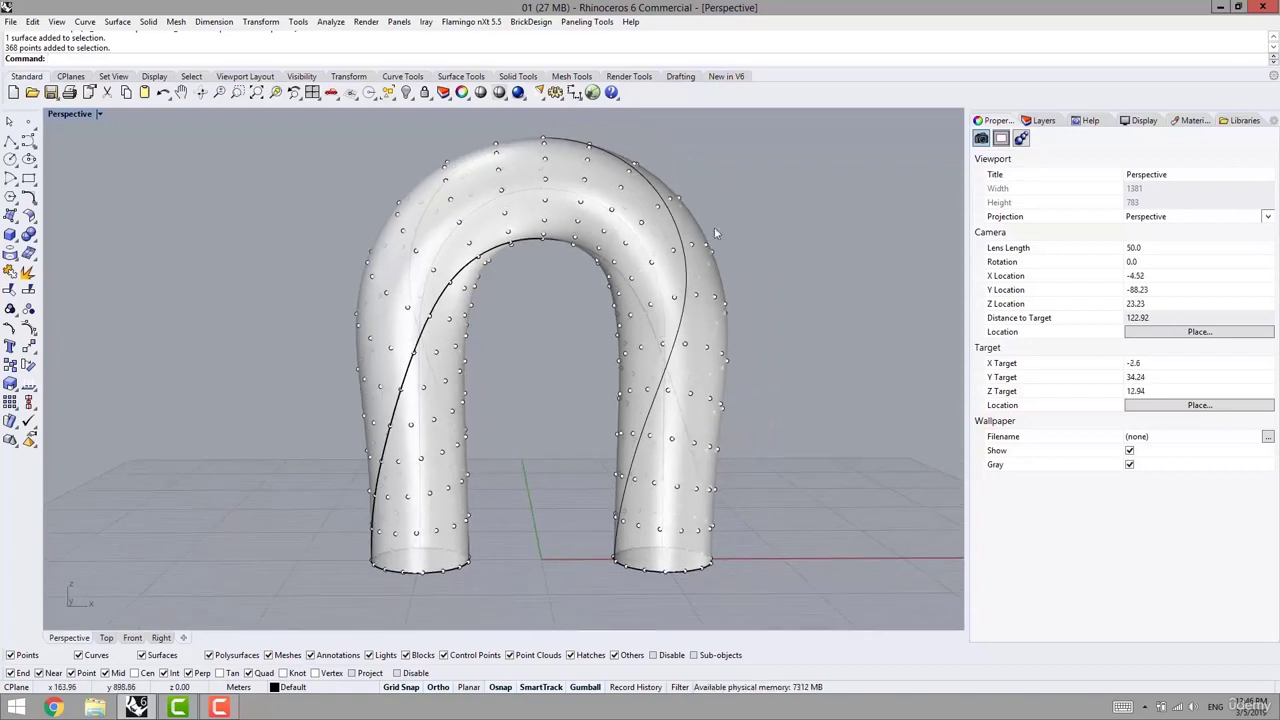
Offset the tube surface outward by a distance of 1.5 with round corners, as a non-solid surface
click(691, 222)
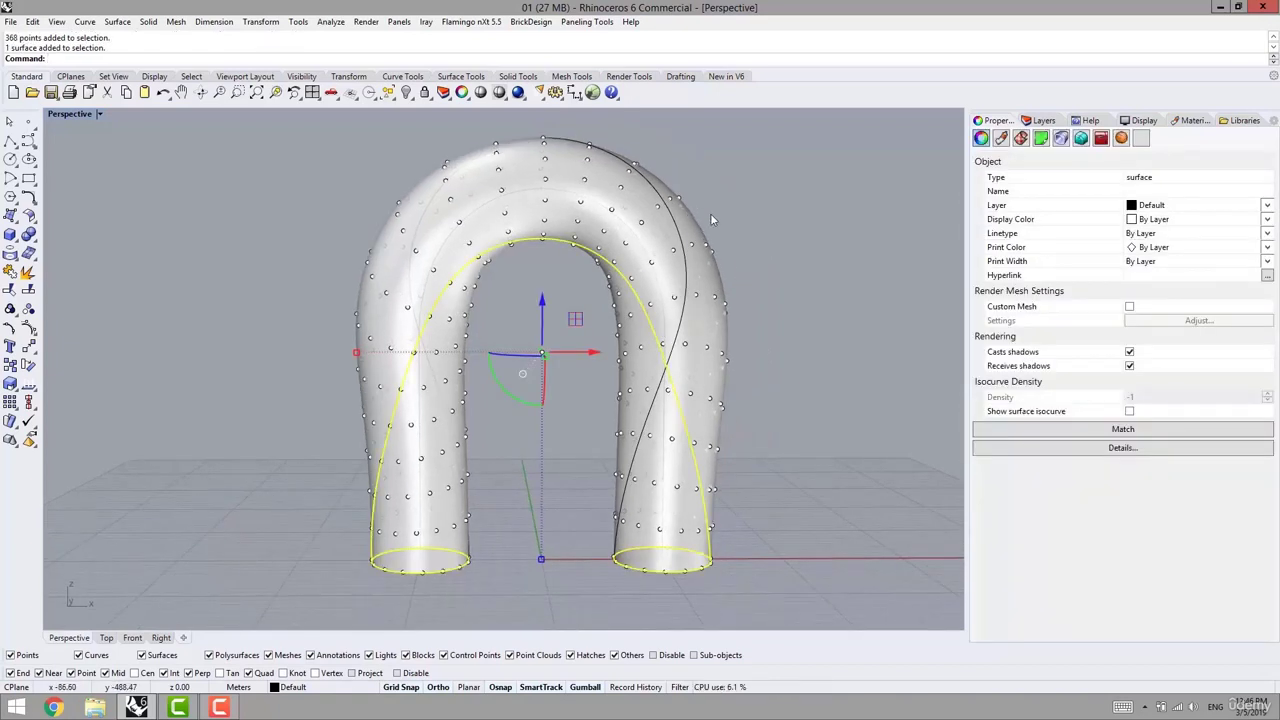
scroll(777, 374, down, 5)
mouse_move(770, 416)
right_down()
mouse_move(763, 403)
mouse_move(750, 429)
right_up()
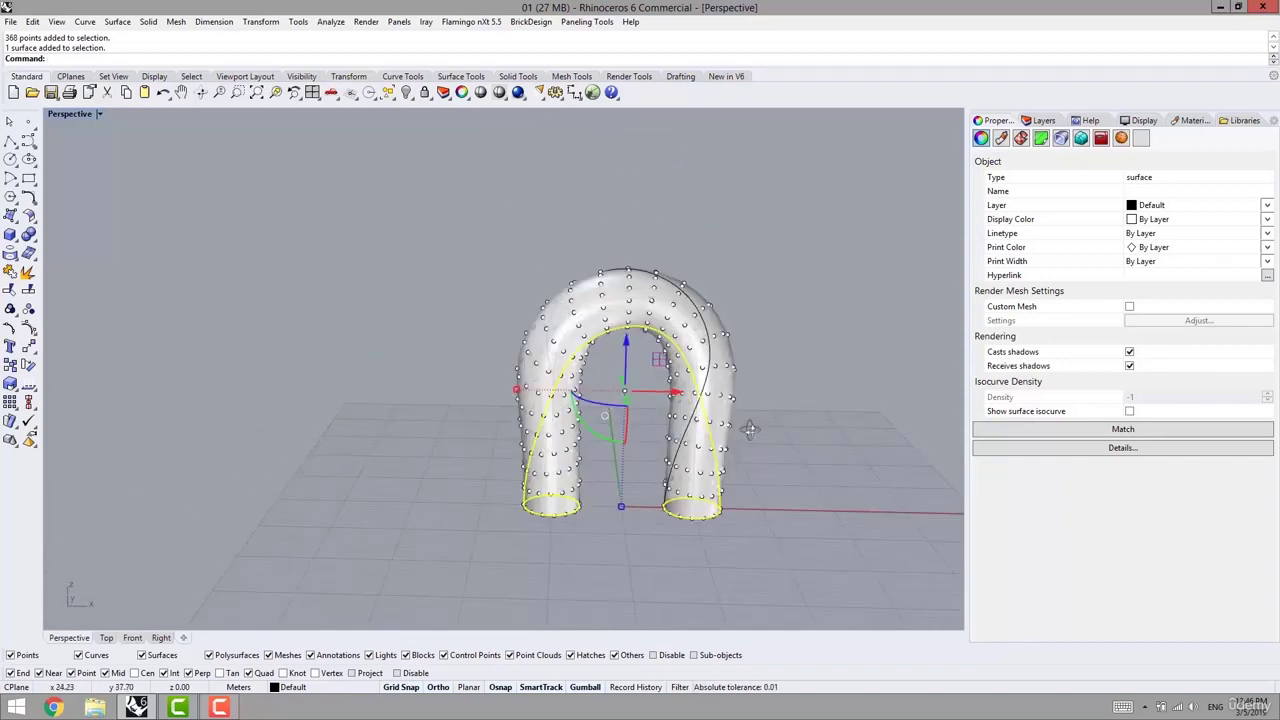
key(Return)
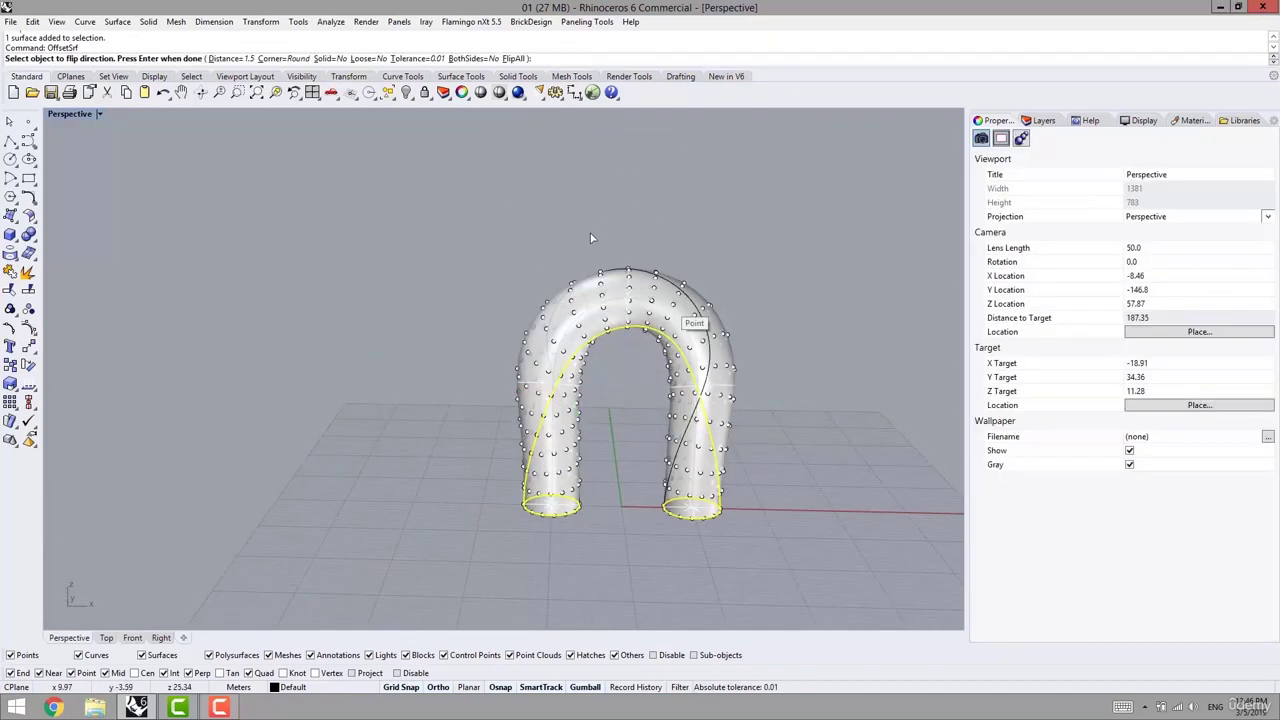
click(290, 61)
click(289, 61)
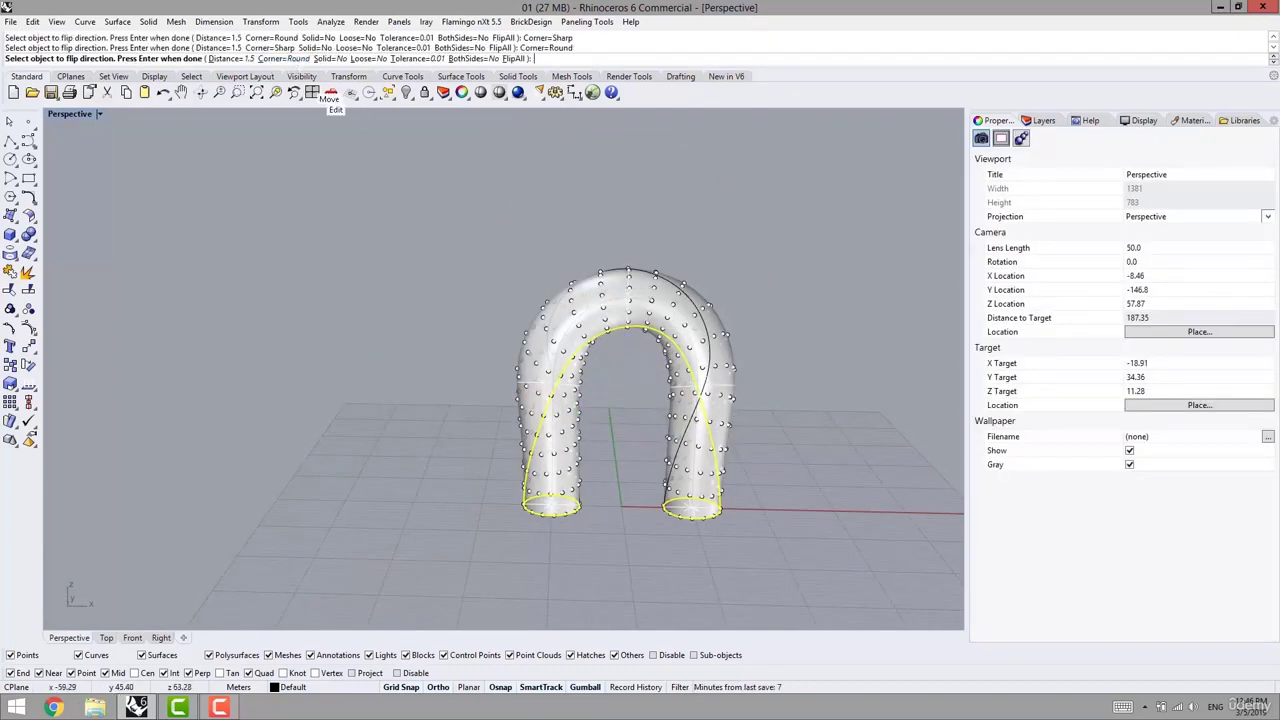
shift+right_drag(323, 182, 287, 176)
scroll(539, 285, up, 4)
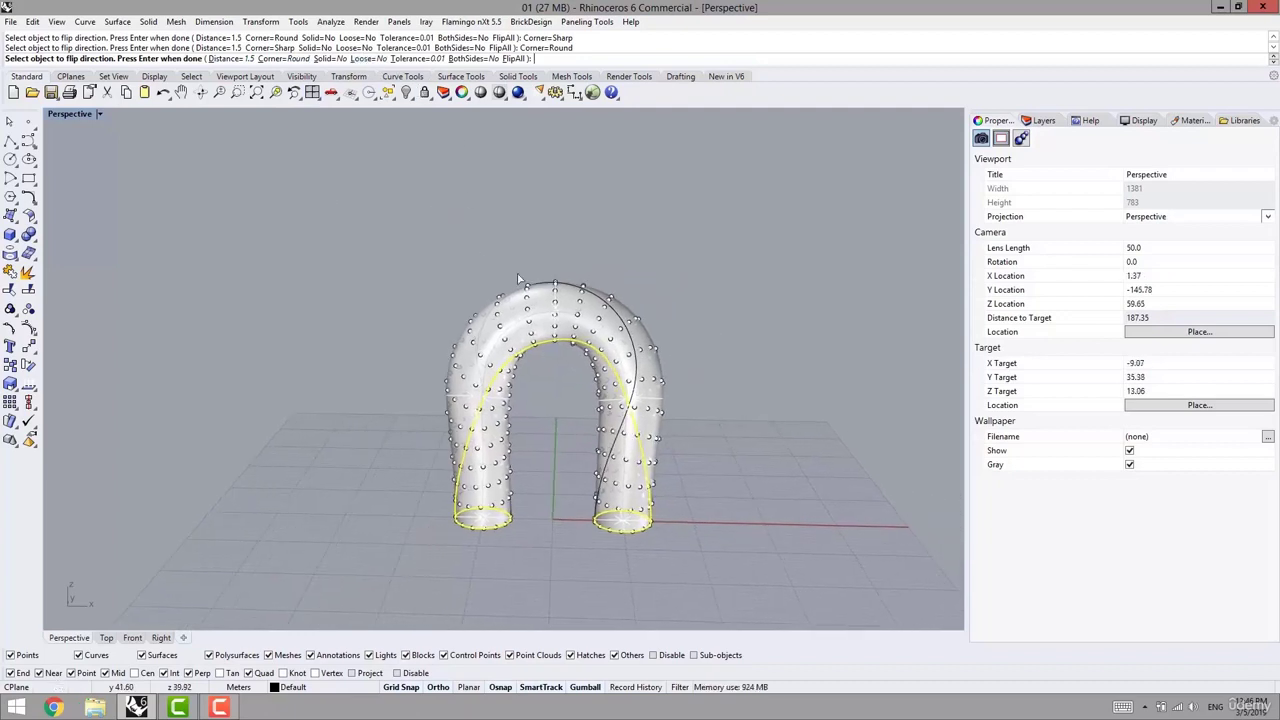
right_drag(539, 285, 531, 270)
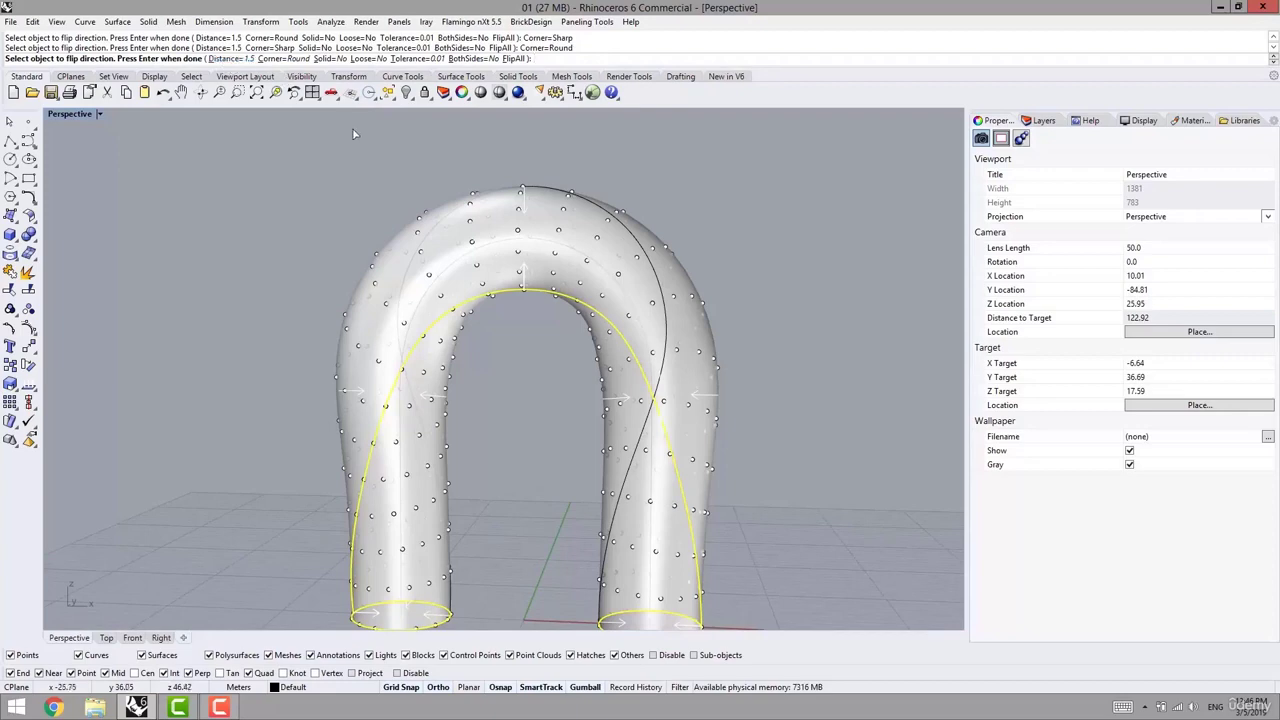
shift+right_drag(355, 133, 347, 633)
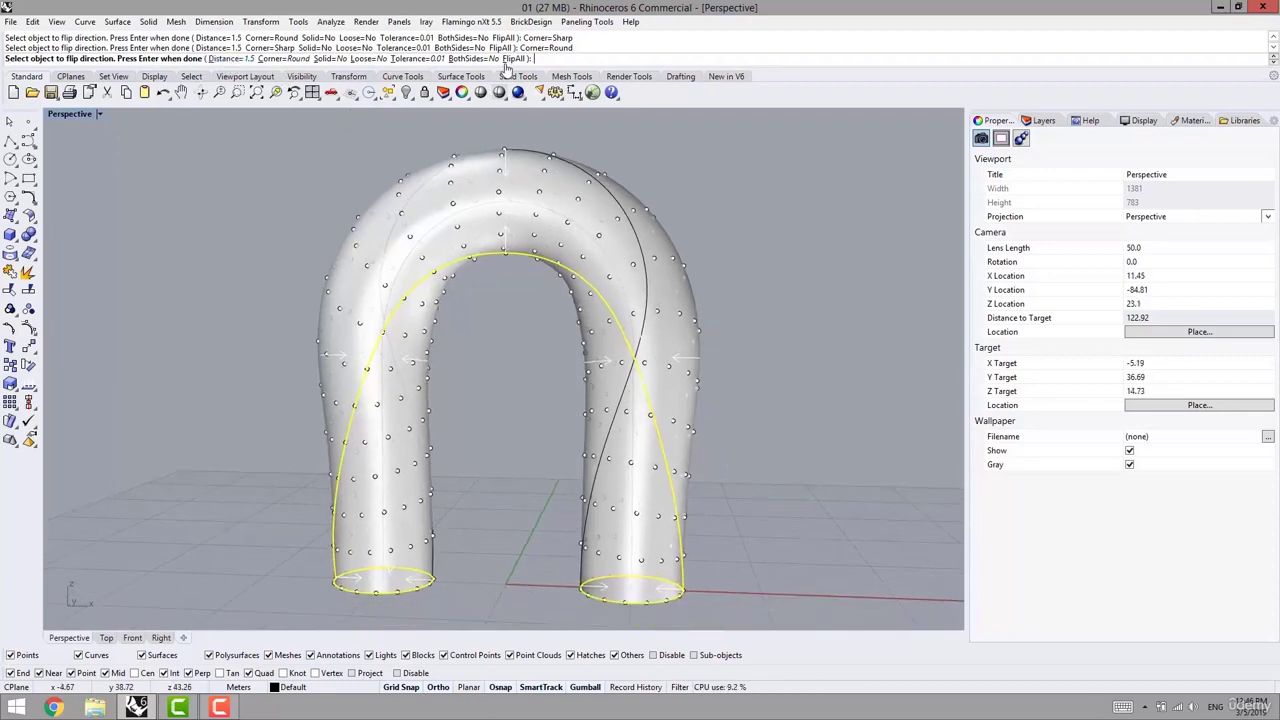
key(Return)
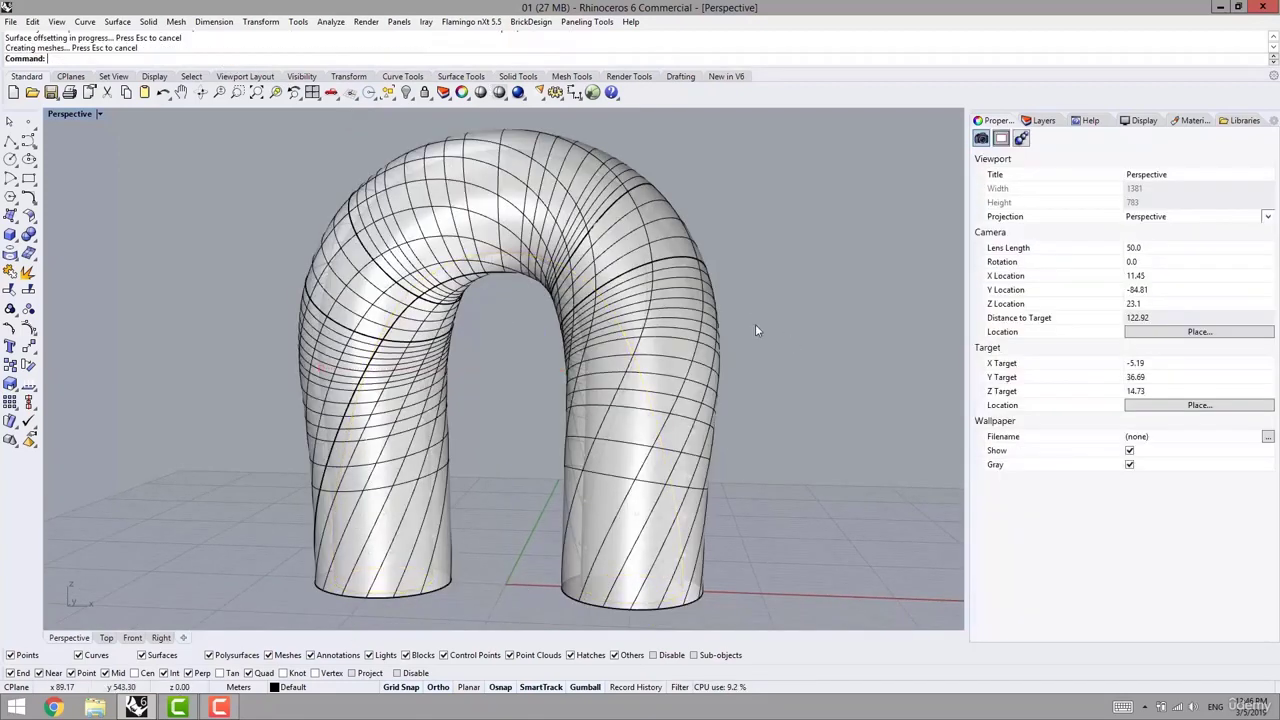
Move the offset tube surface along the X axis clear of the original tube and hide its surface isocurves
click(699, 300)
shift+right_drag(742, 377, 675, 373)
scroll(591, 272, down, 7)
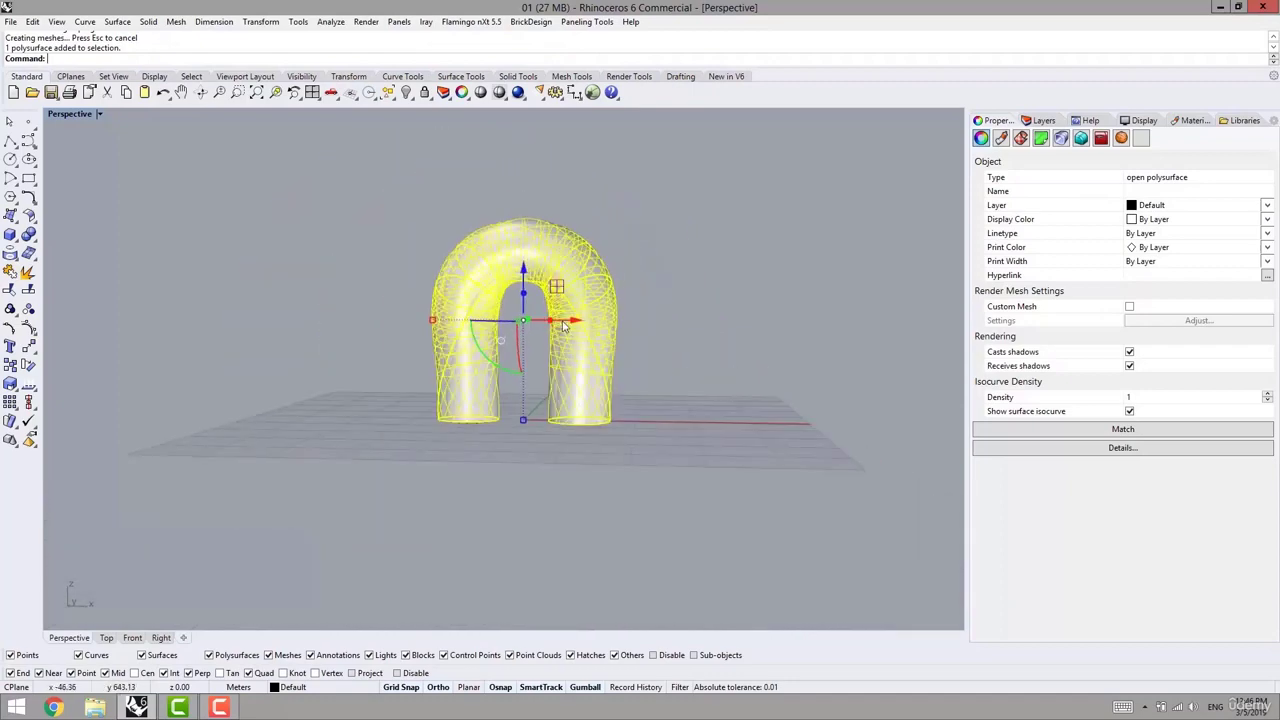
drag(564, 321, 855, 338)
shift+right_drag(893, 190, 723, 310)
click(802, 188)
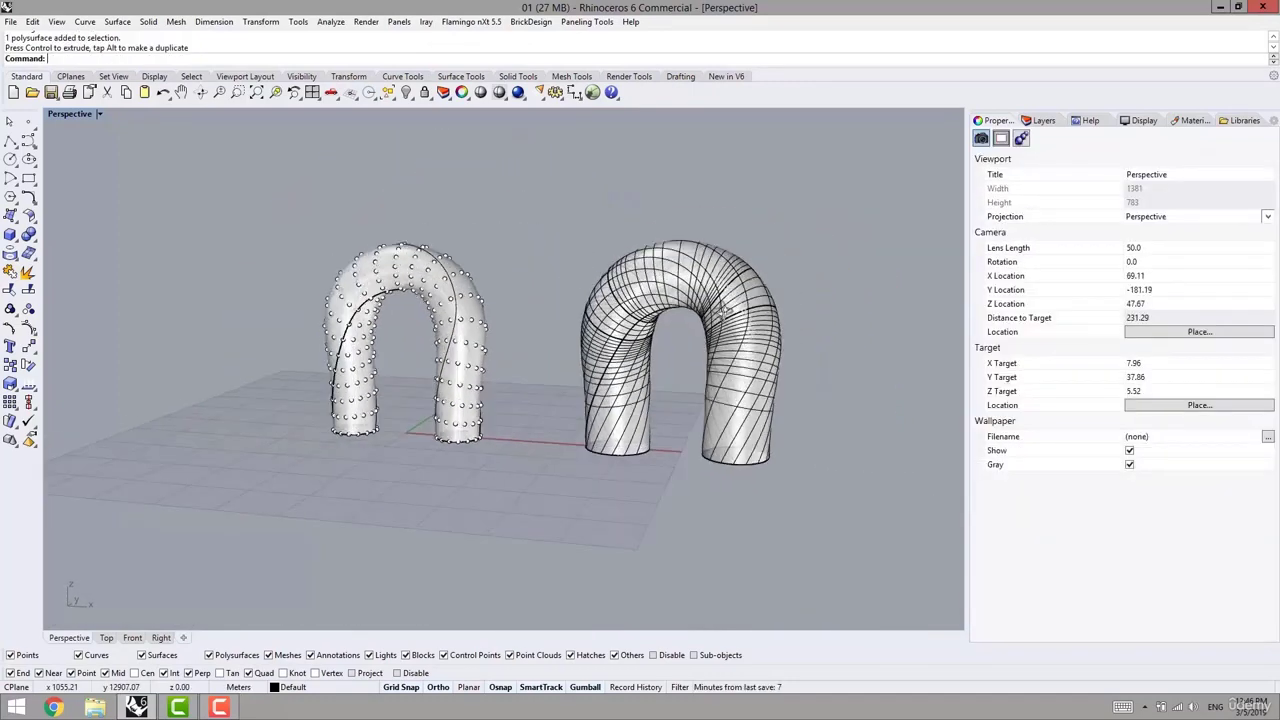
click(749, 324)
click(790, 267)
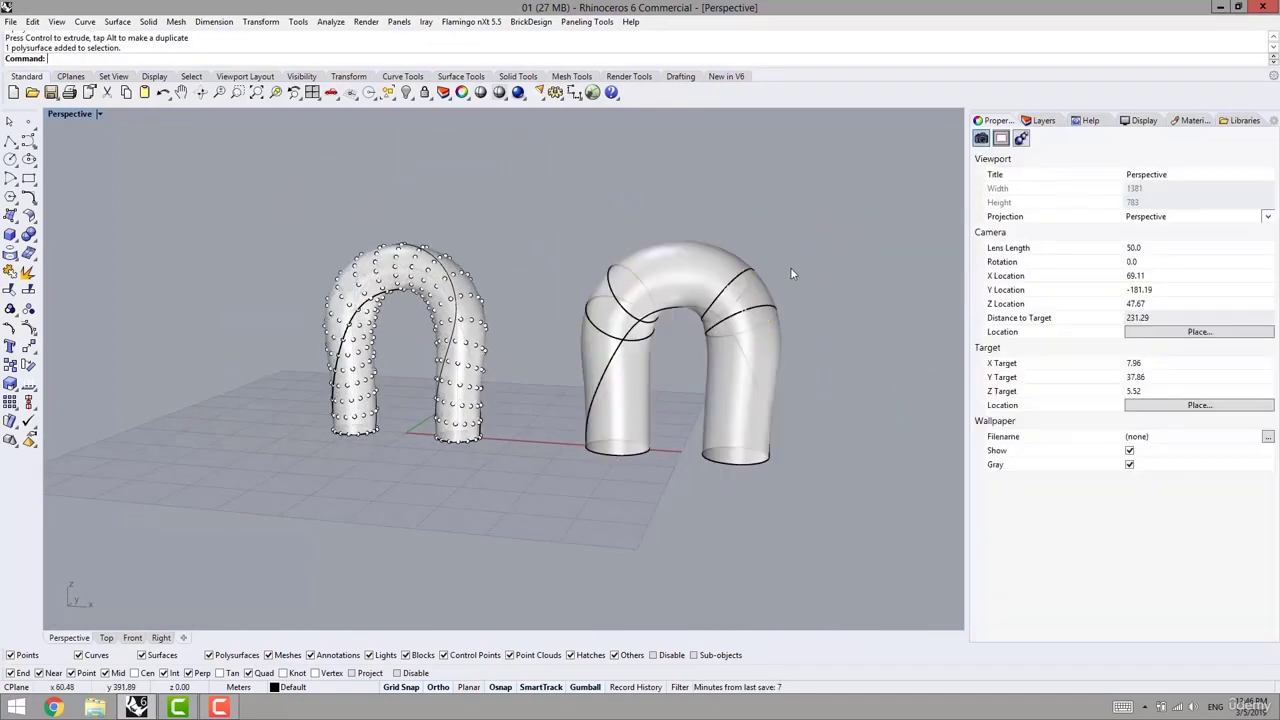
Try to create a paneling grid by surface domain number on the offset surface with 22 spans in U and 15 in V
scroll(790, 267, up, 3)
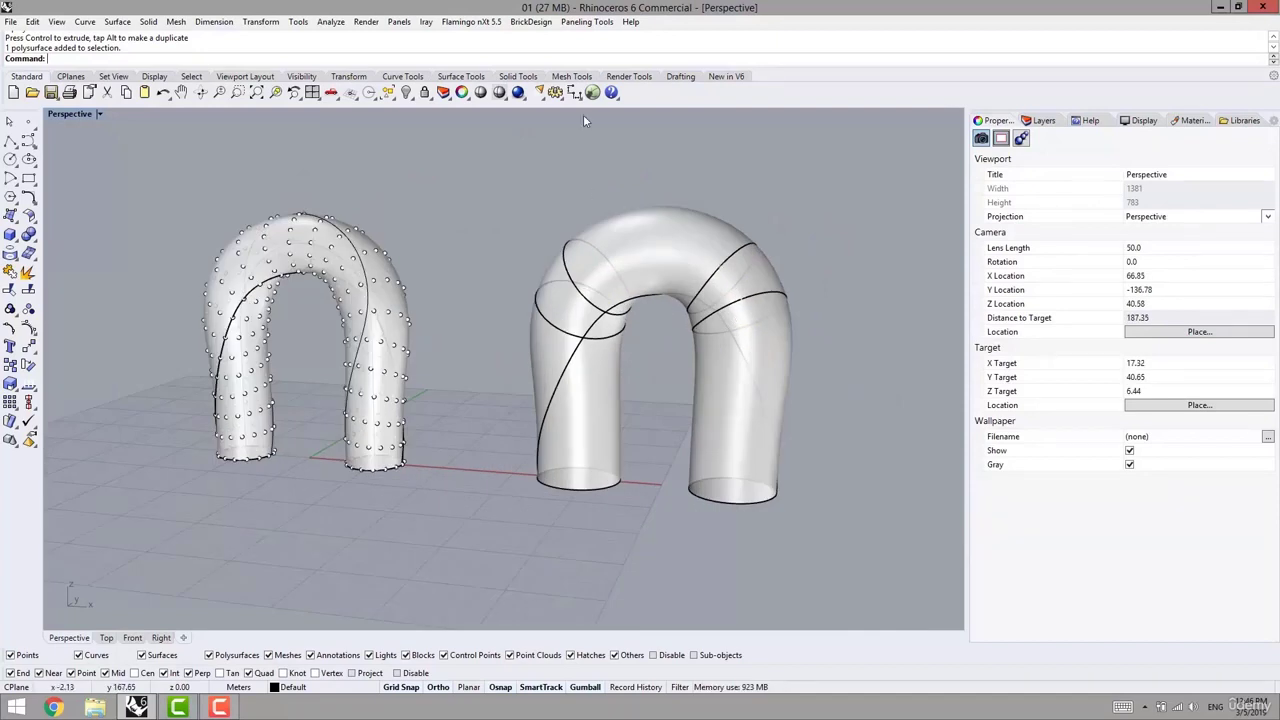
click(587, 21)
mouse_move(540, 37)
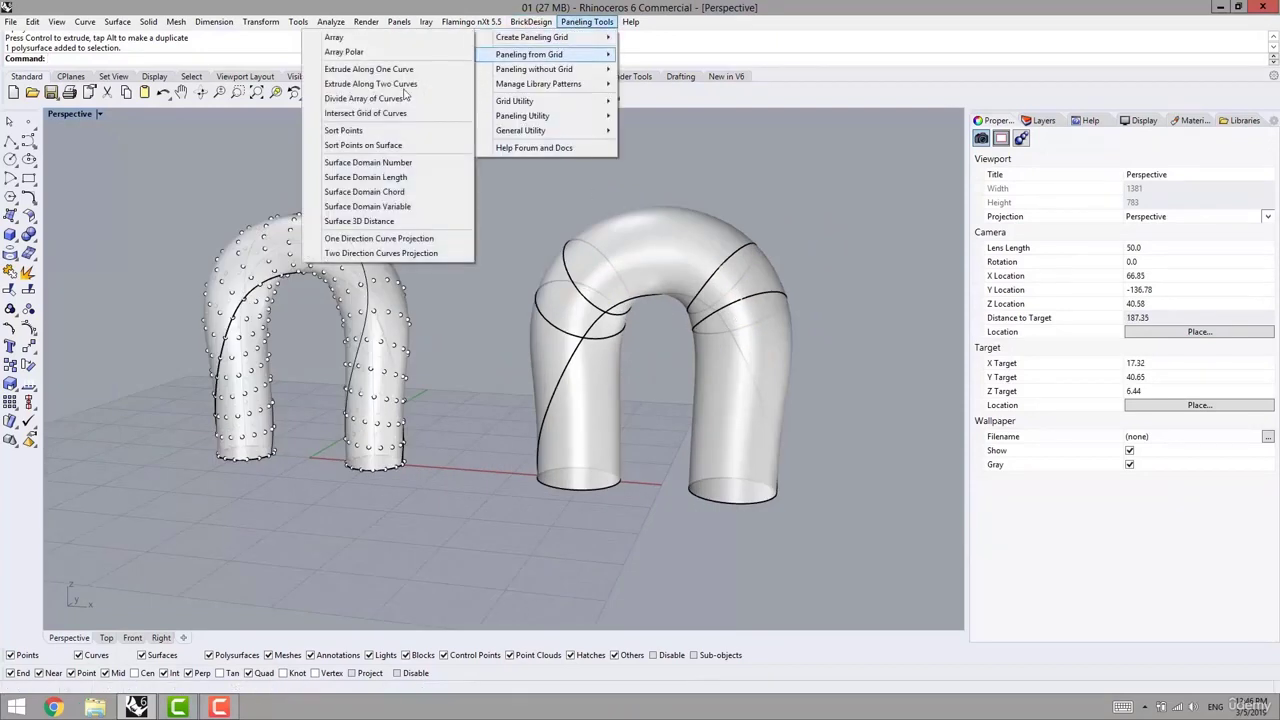
click(390, 162)
click(740, 372)
key(Return)
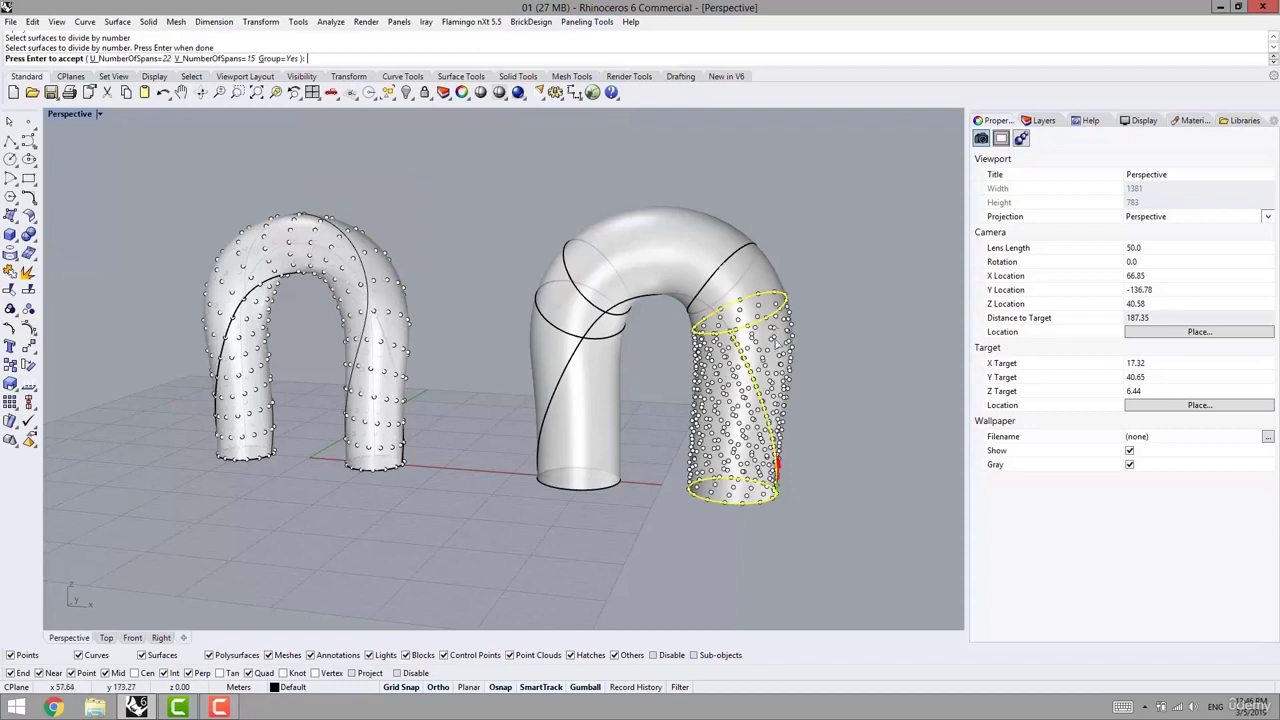
key(Return)
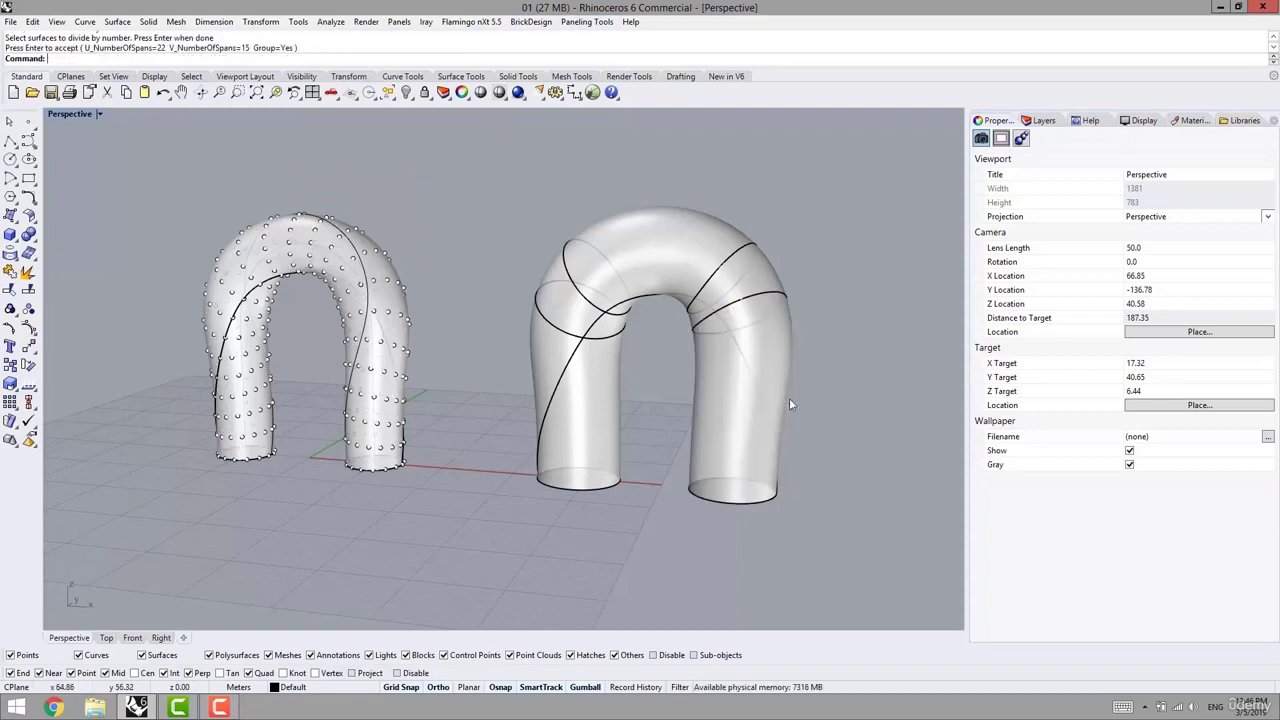
Delete the offset tube surface beside the original tube
click(534, 374)
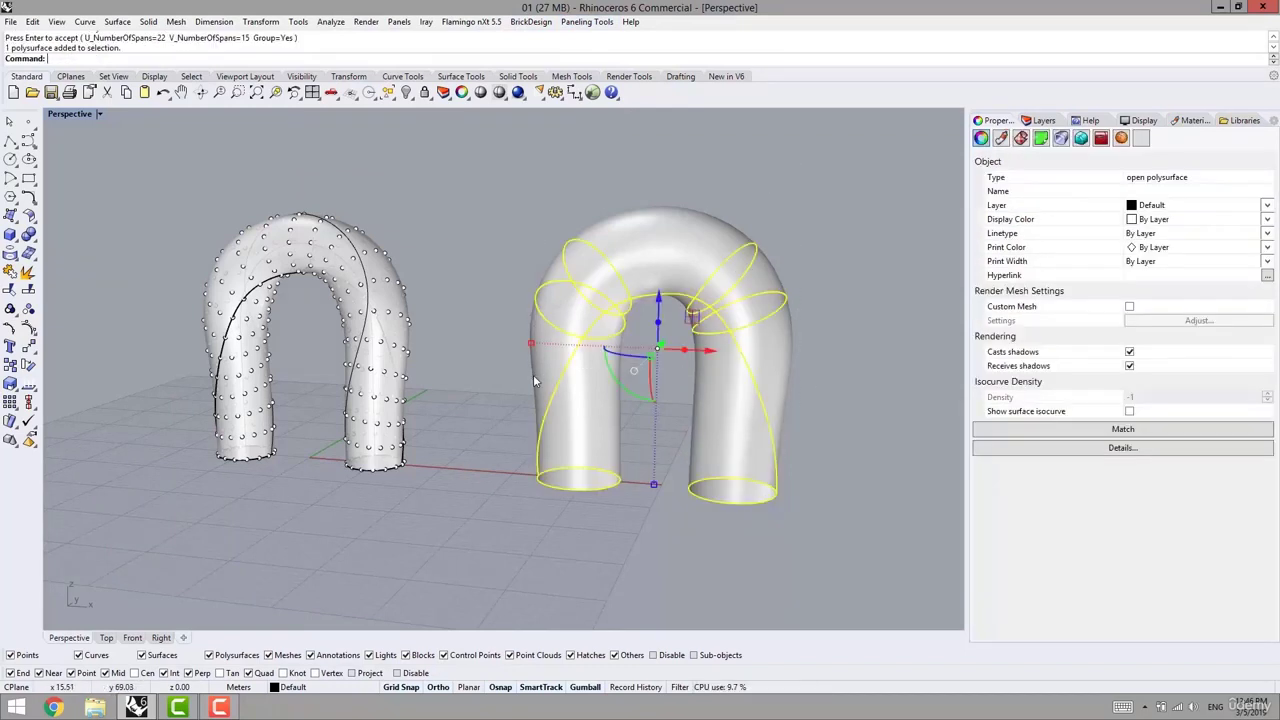
key(Delete)
shift+right_drag(411, 386, 496, 388)
click(561, 21)
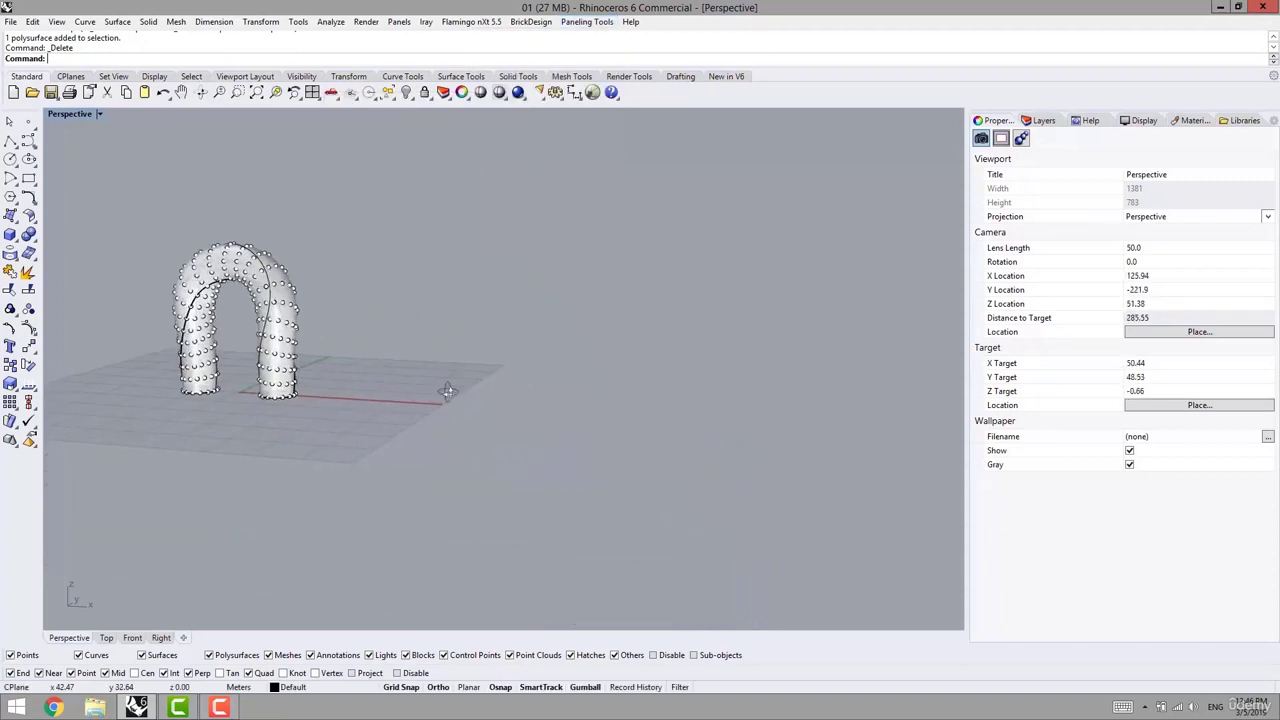
Draw a rectangular plane surface on the ground beside the tube and select it
click(16, 222)
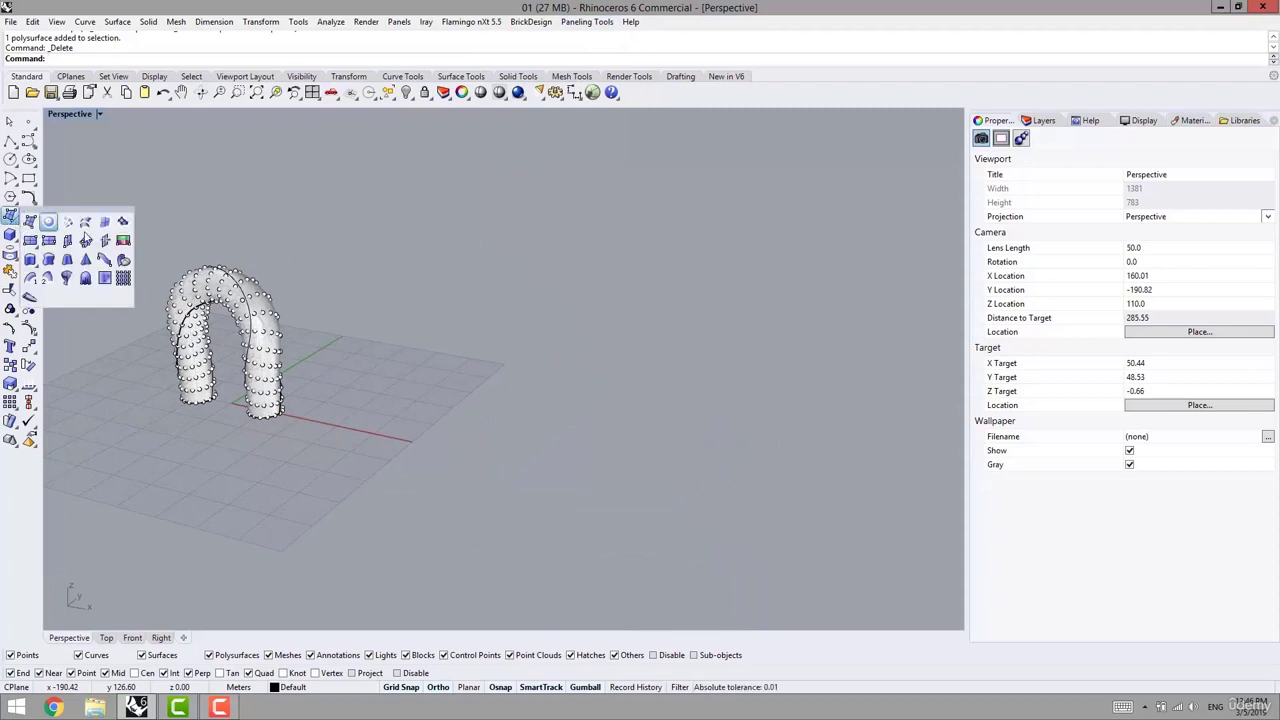
click(32, 243)
click(451, 372)
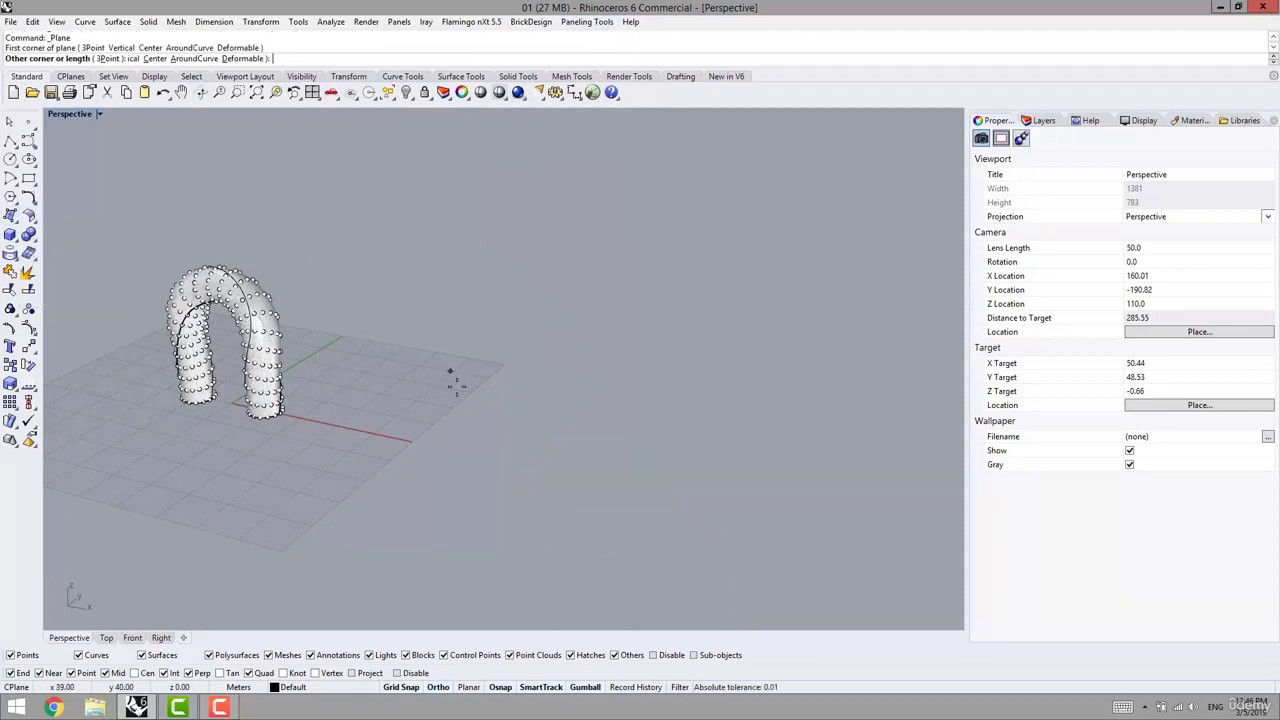
click(536, 497)
shift+right_drag(540, 488, 642, 493)
click(645, 482)
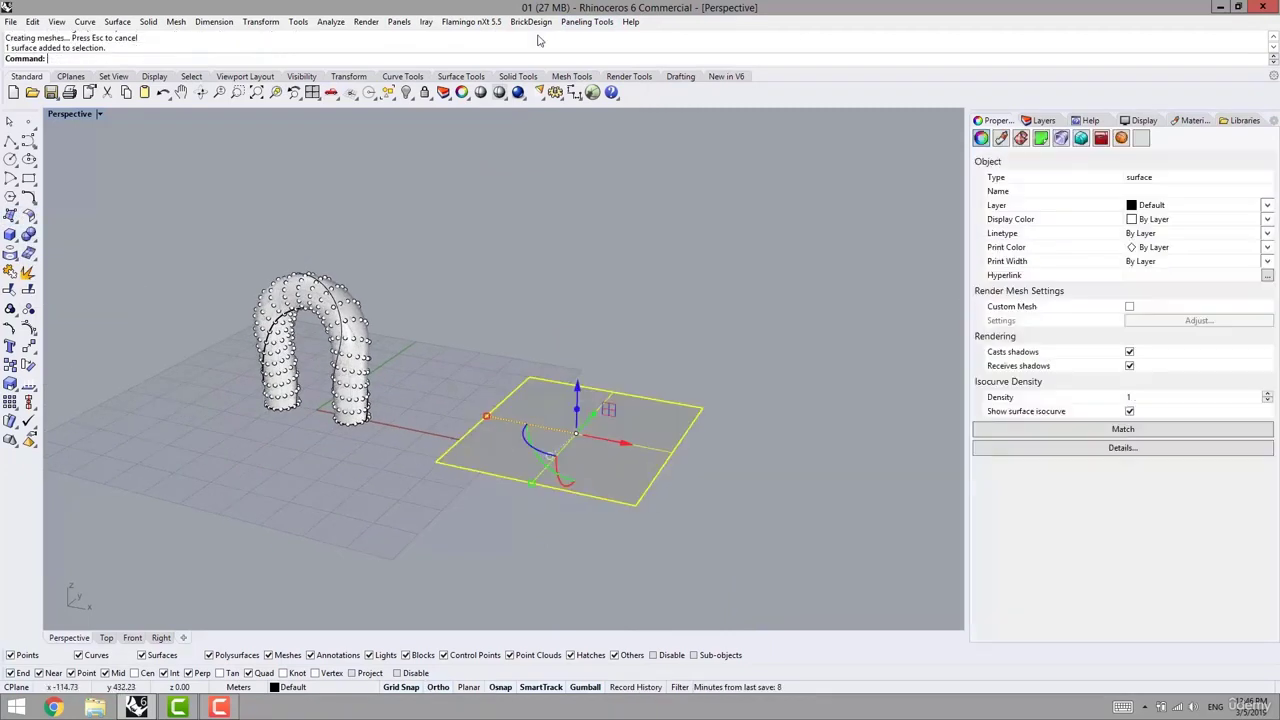
Create a grouped paneling grid by domain number on the plane with 20 spans in U and 20 in V
click(587, 21)
mouse_move(531, 37)
click(408, 164)
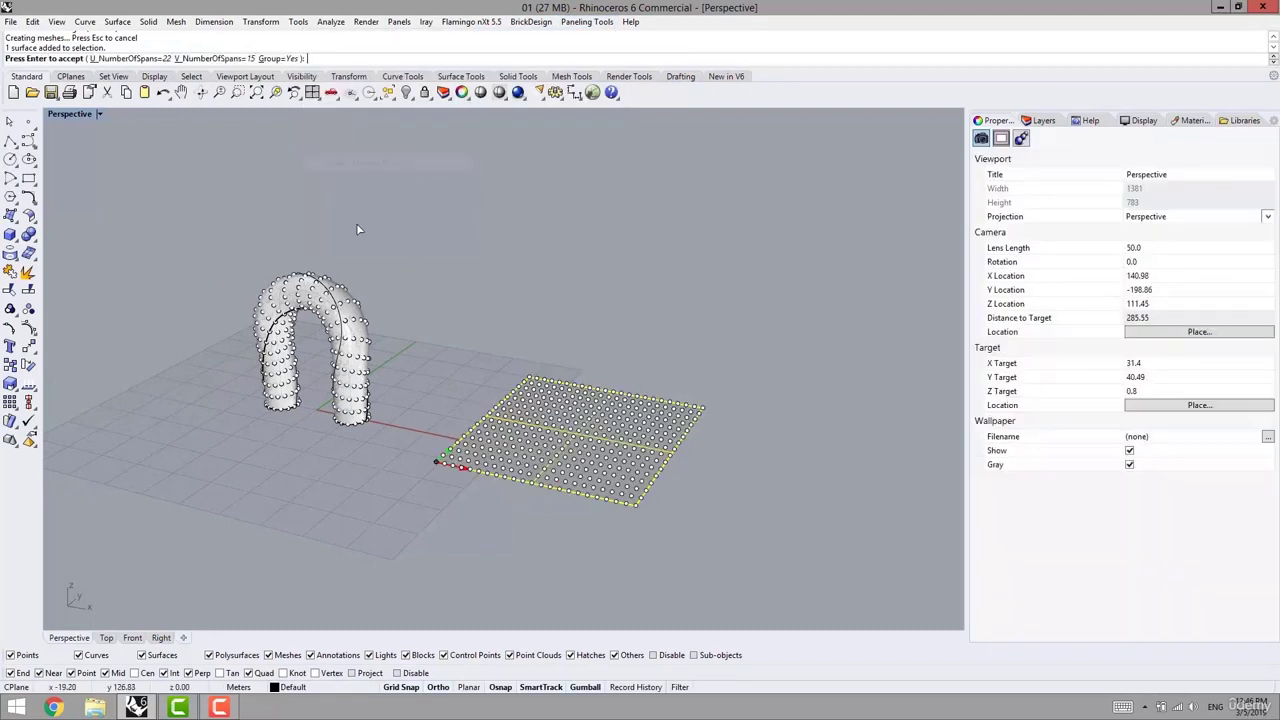
click(143, 59)
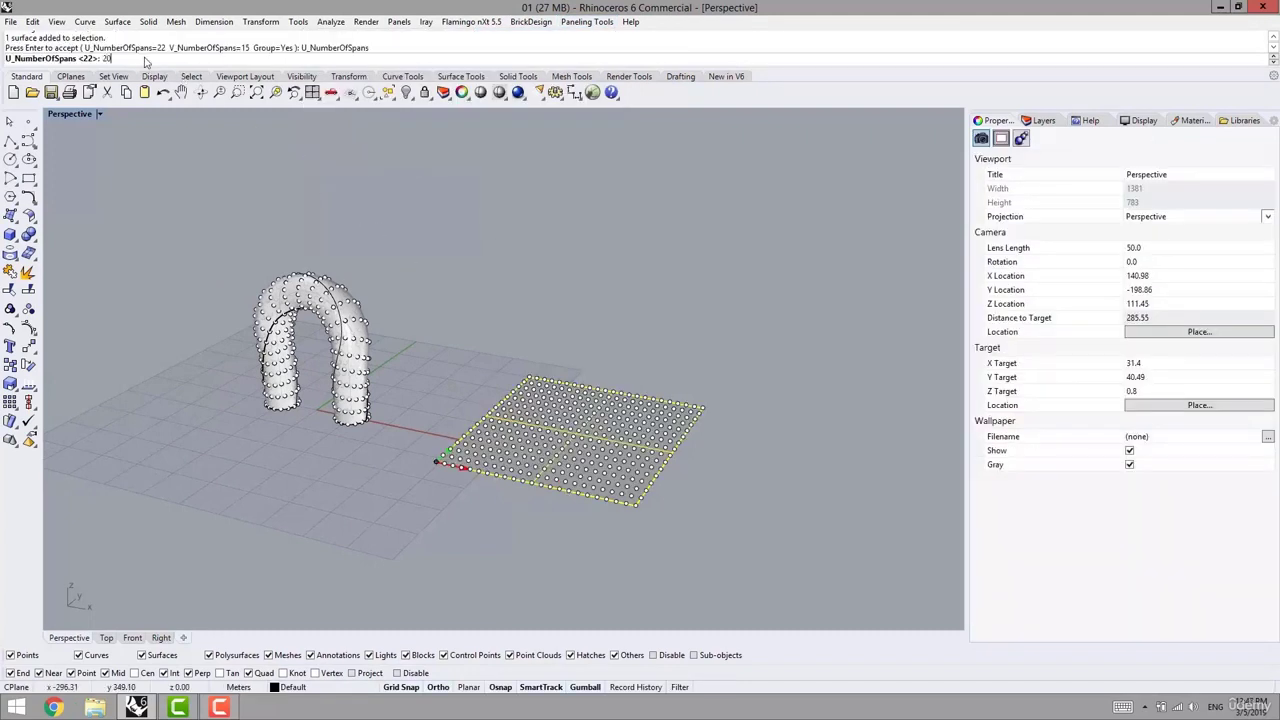
text(20)
key(Return)
key(Return)
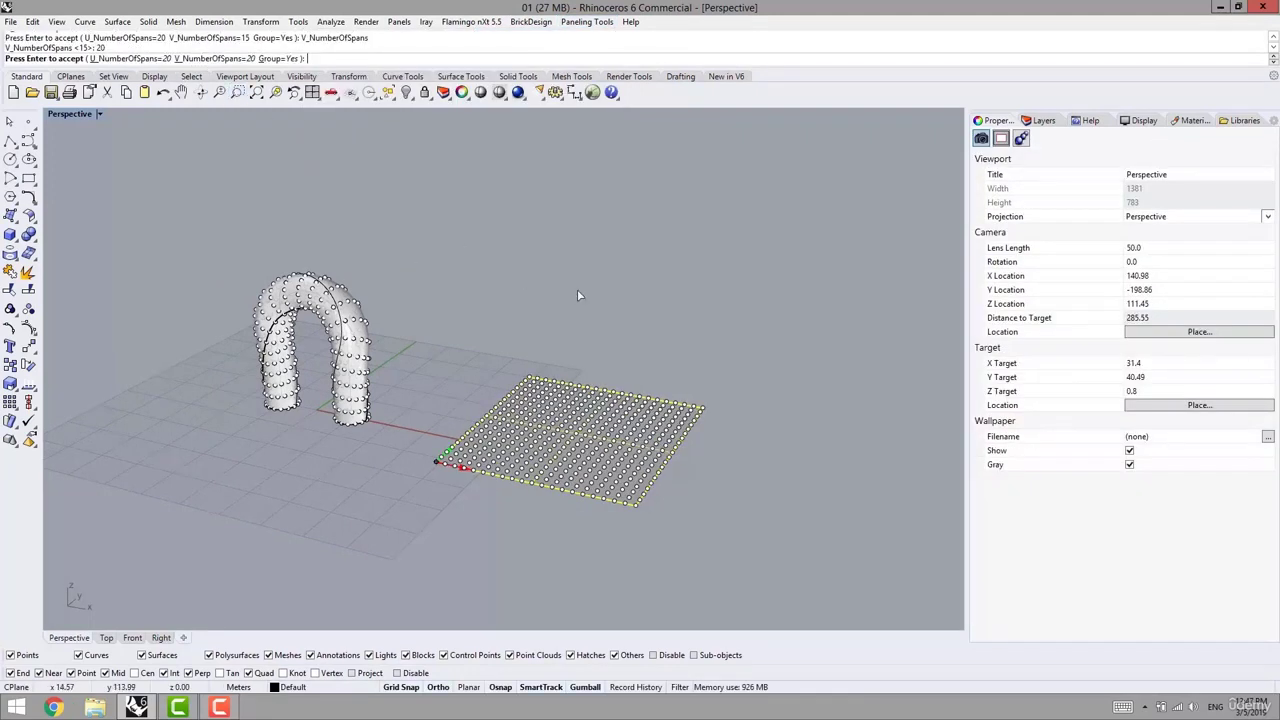
key(Return)
click(661, 325)
Start the Offset Points grid utility and set its distance method to Fixed
scroll(614, 418, up, 4)
shift+right_drag(590, 393, 578, 366)
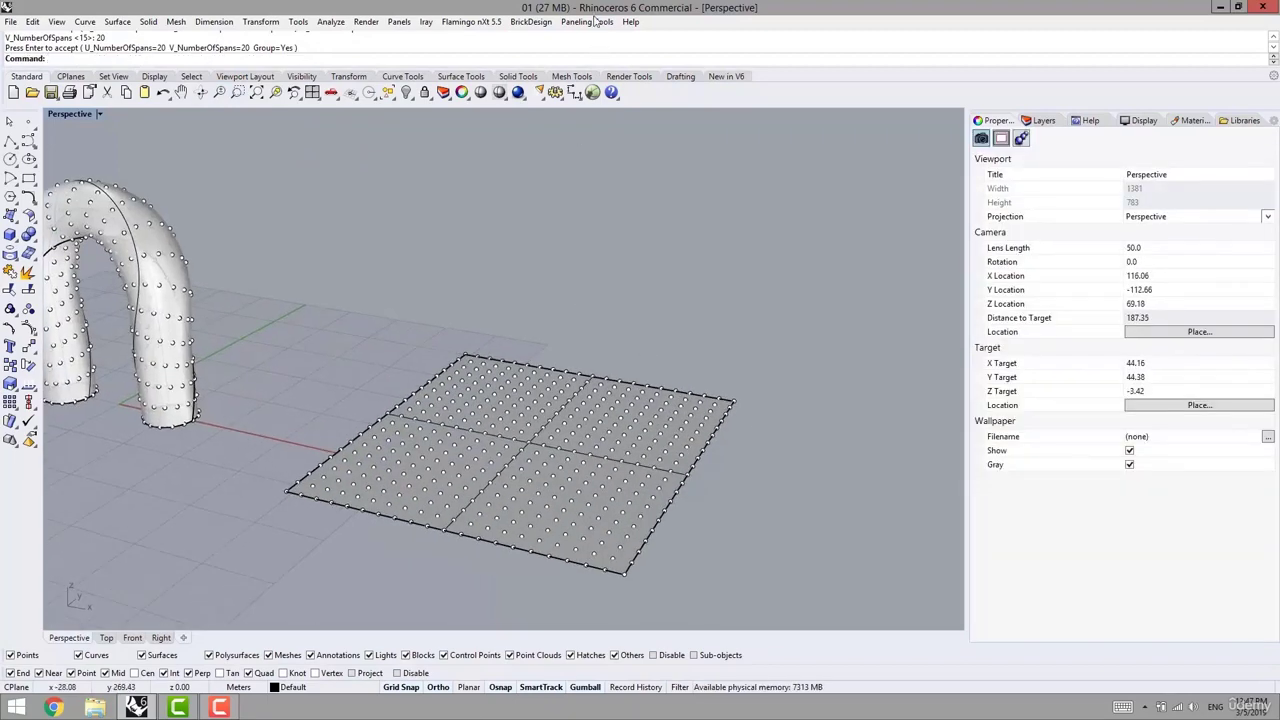
click(587, 21)
mouse_move(525, 103)
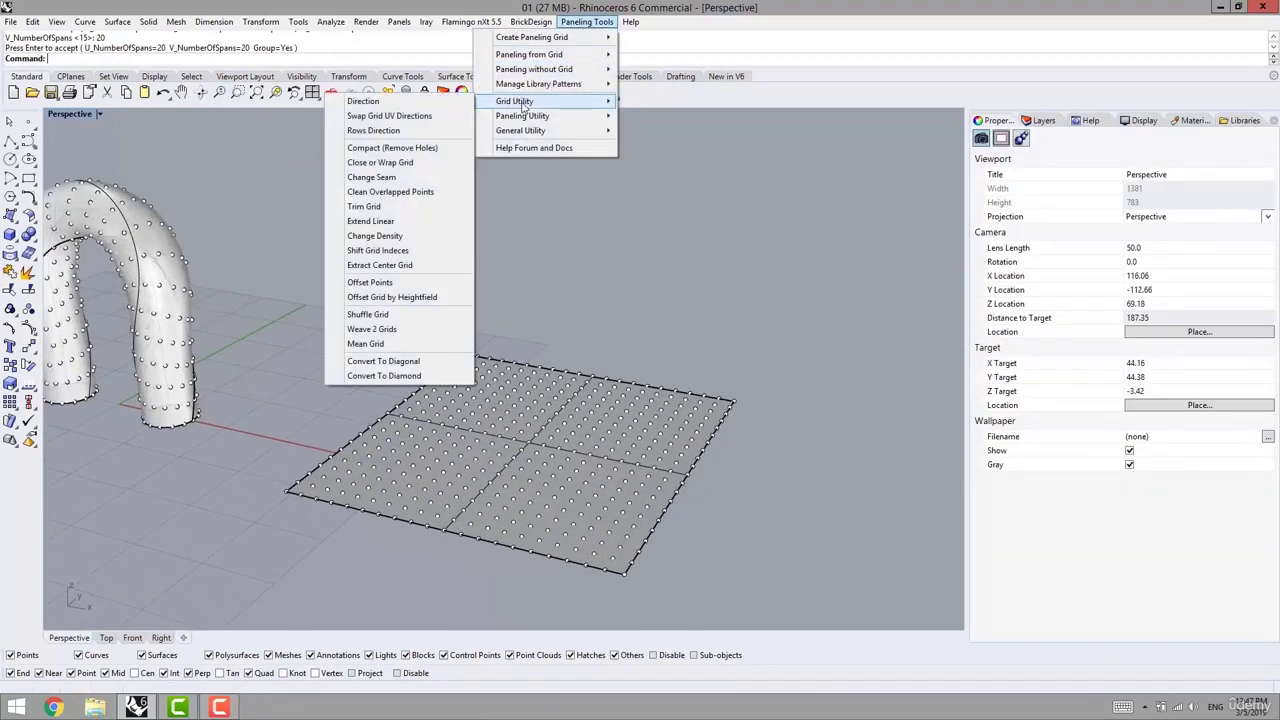
click(381, 287)
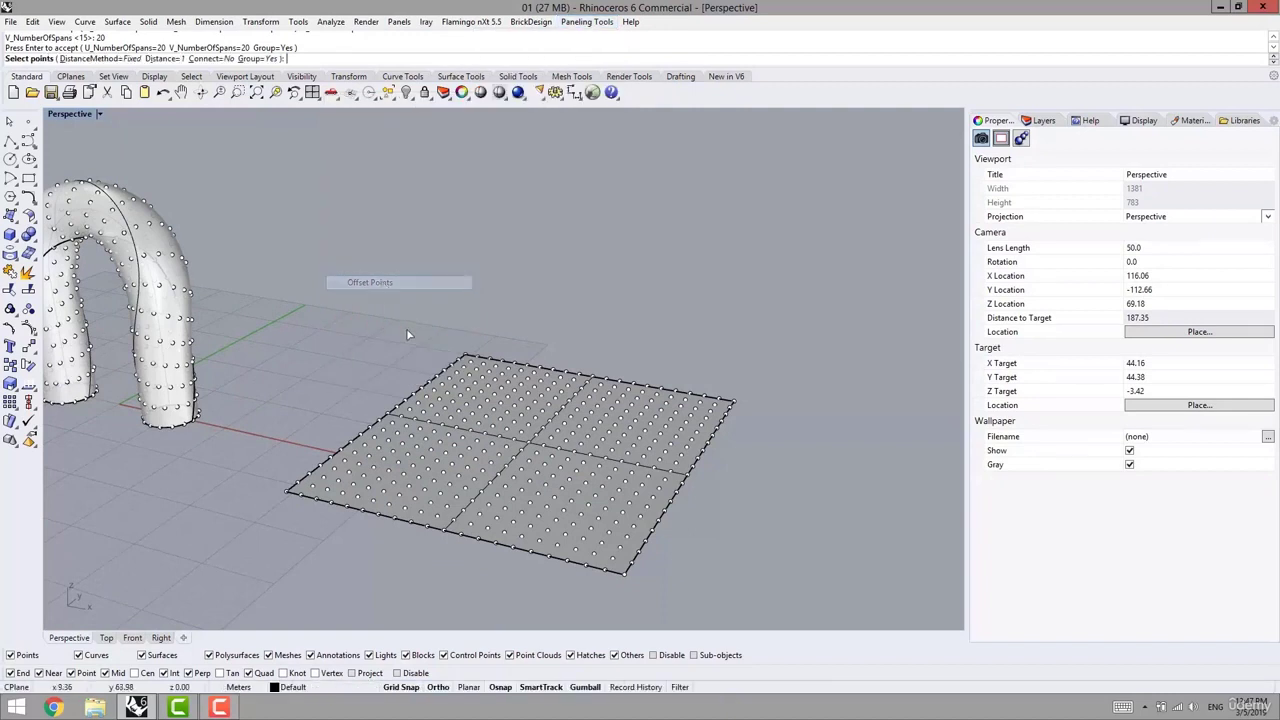
shift+right_drag(406, 331, 457, 320)
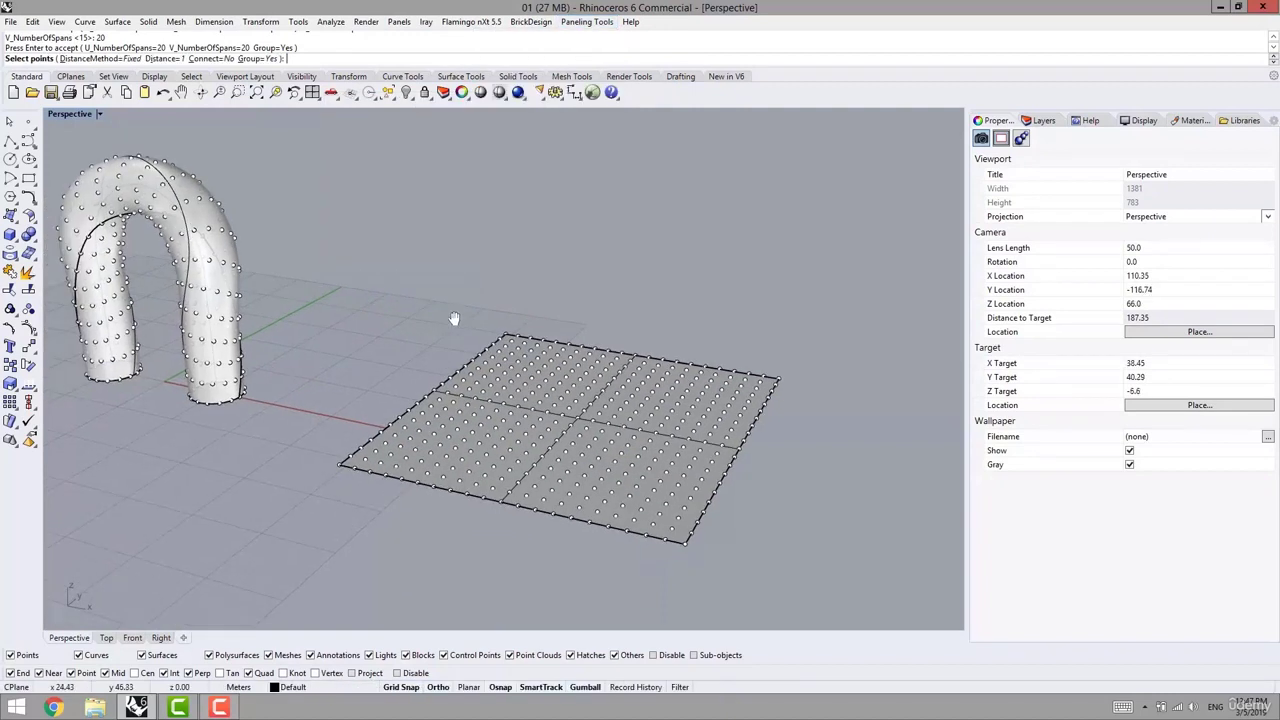
click(128, 59)
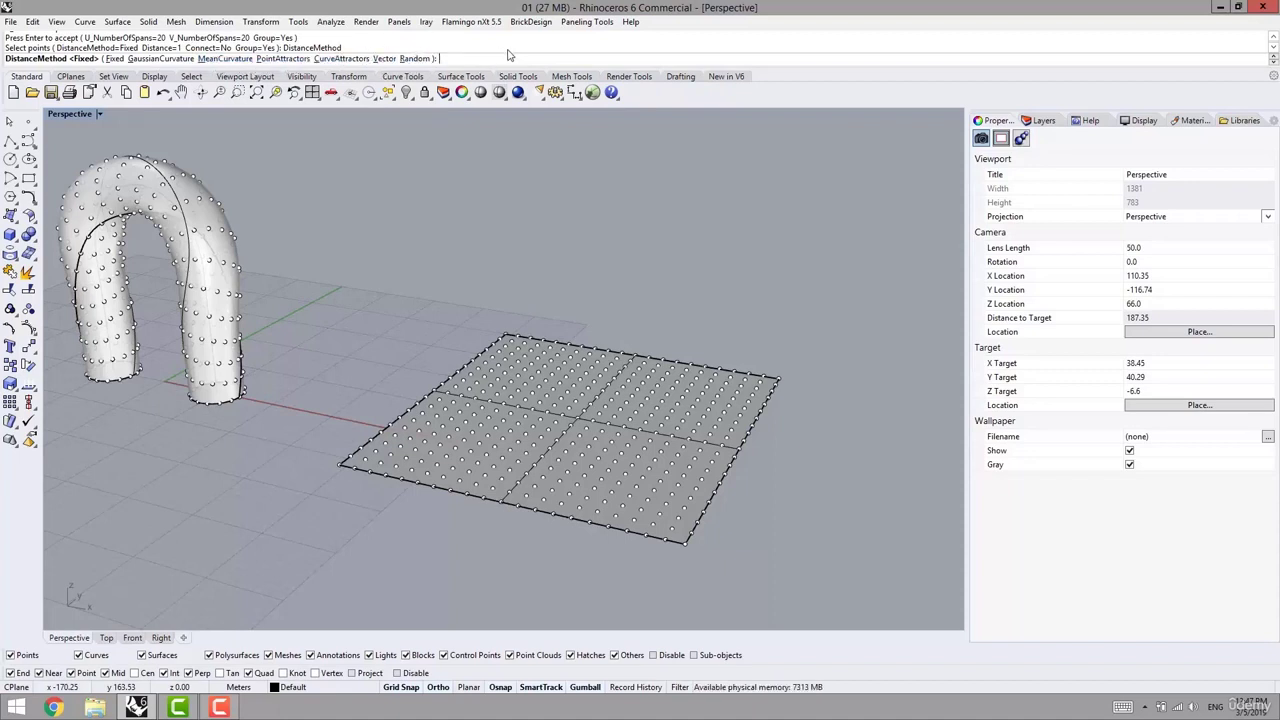
right_drag(415, 336, 411, 326)
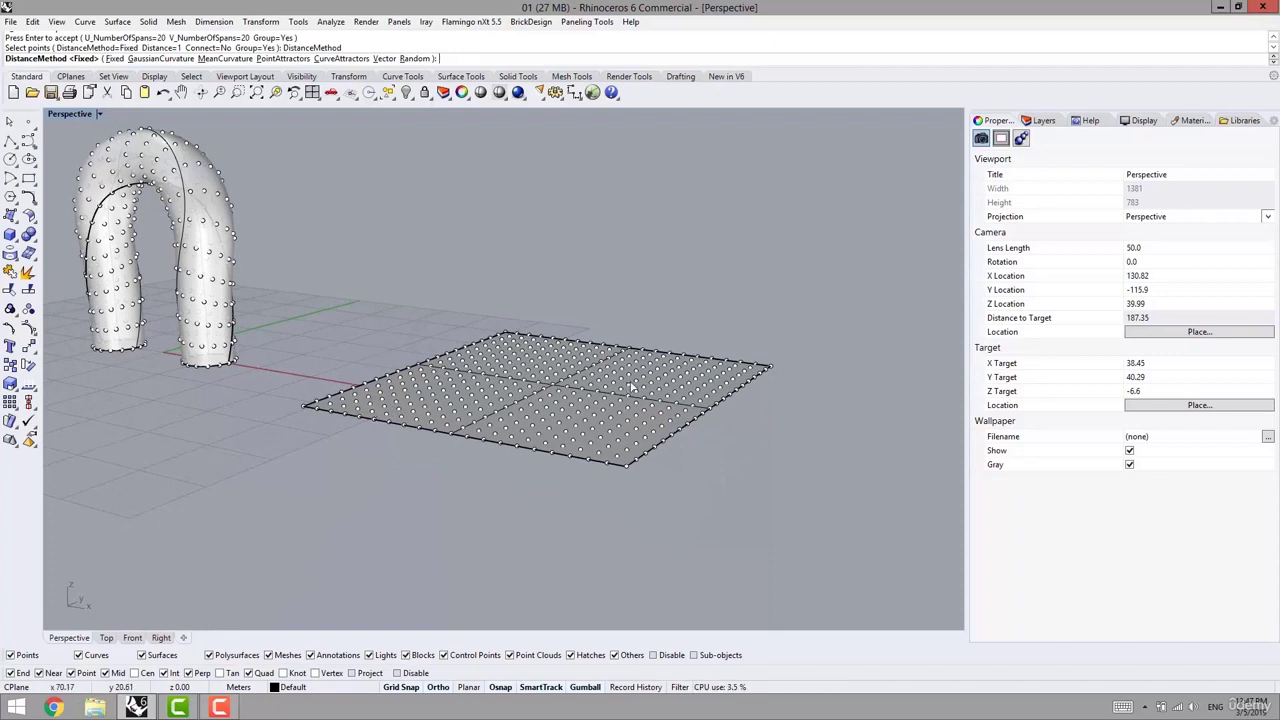
right_drag(424, 441, 308, 403)
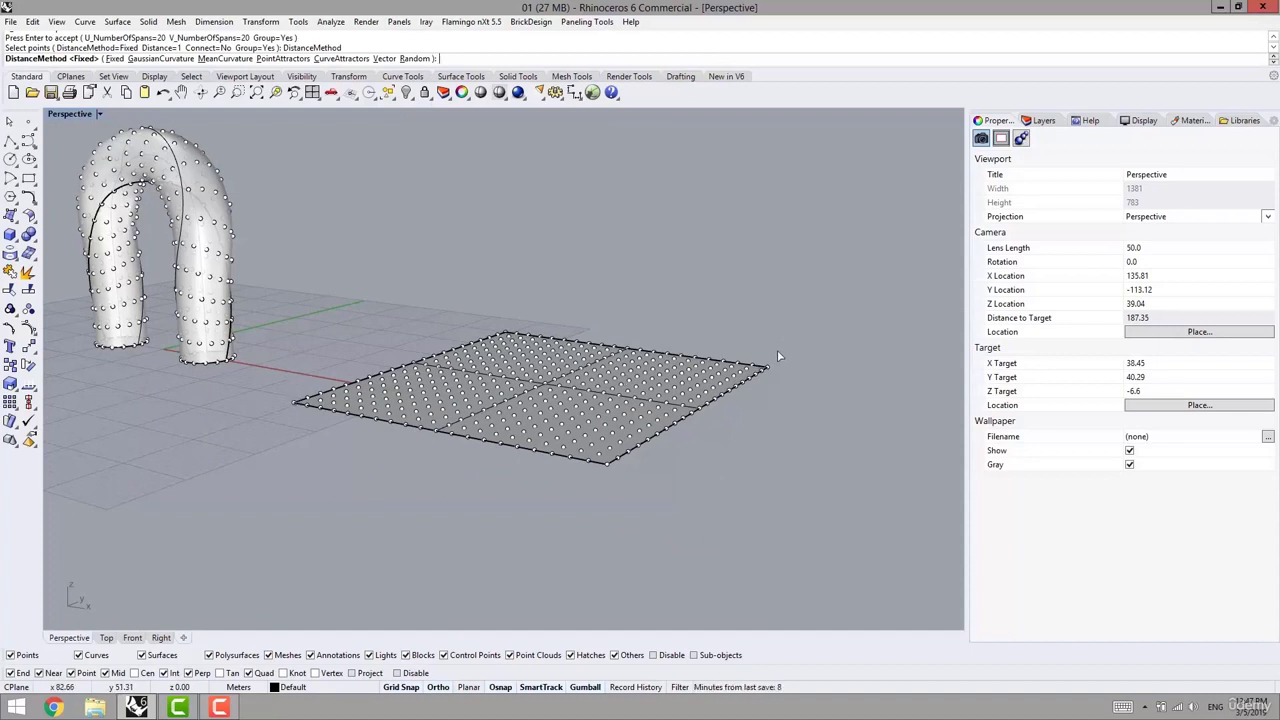
right_drag(317, 243, 446, 329)
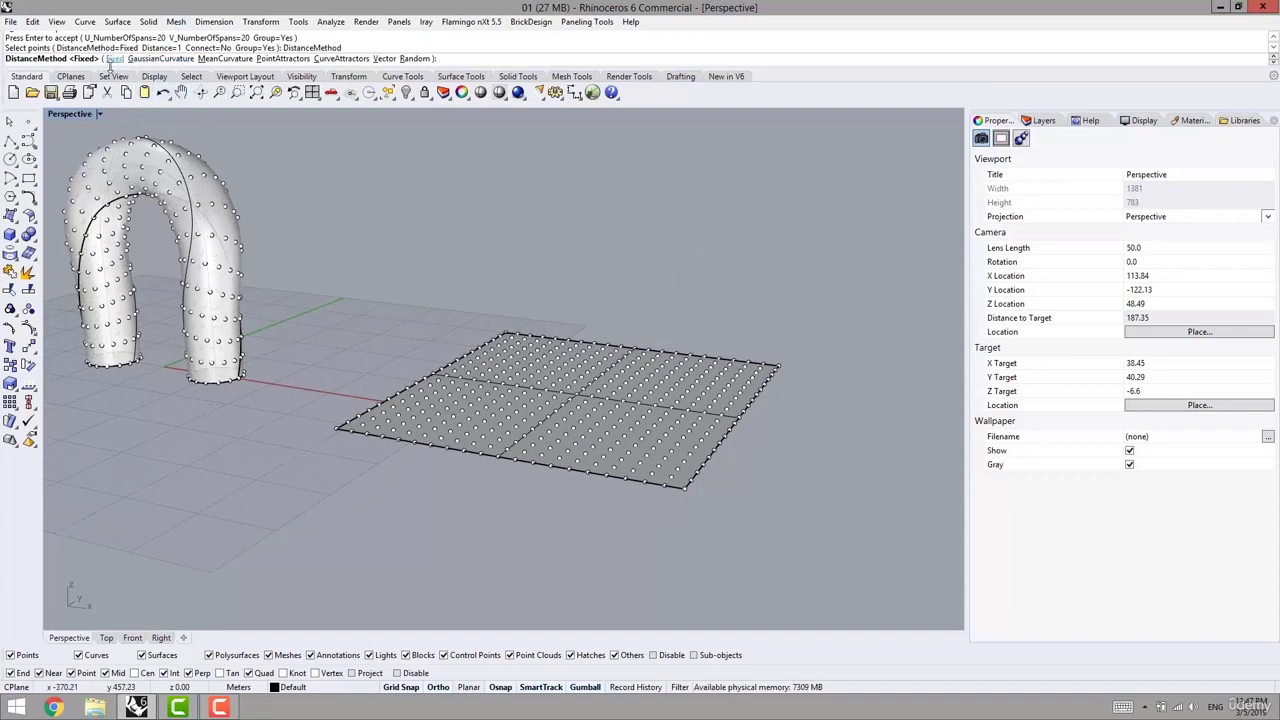
click(113, 59)
right_drag(417, 337, 400, 325)
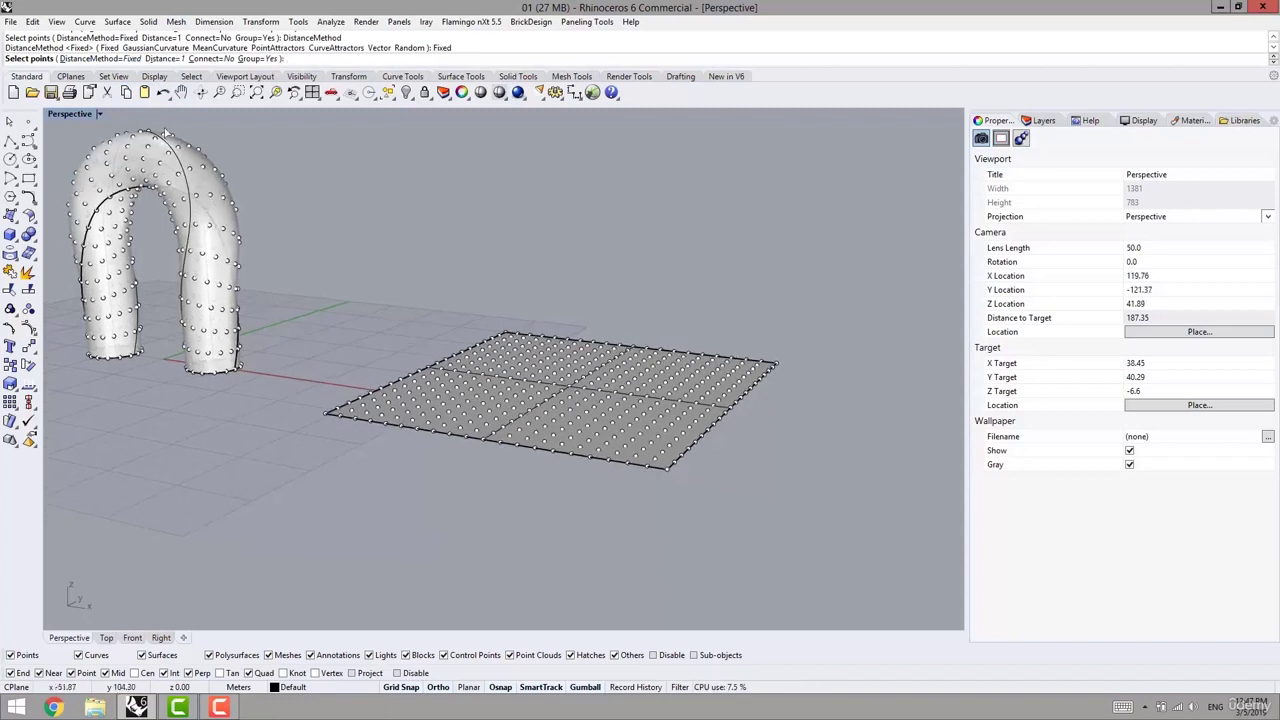
Offset the plane's grid points by a distance of 1.5, using the plane as the base surface
click(167, 59)
text(1.5)
key(Return)
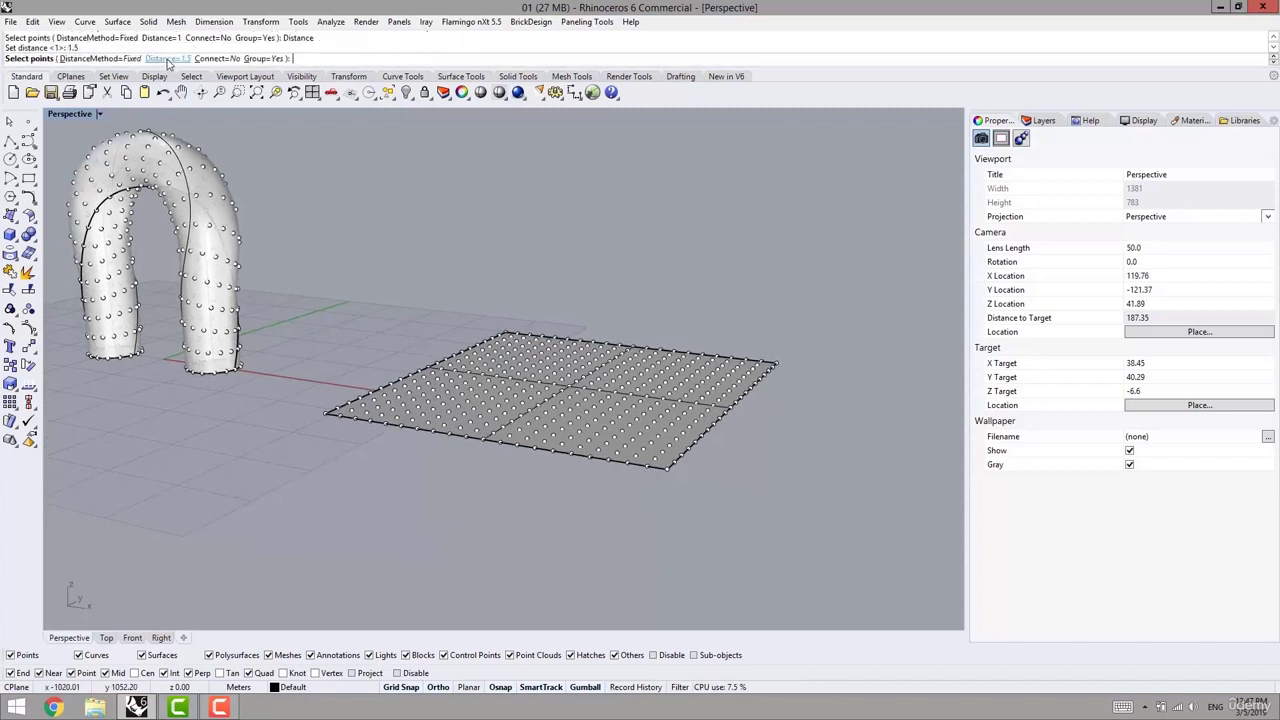
click(441, 389)
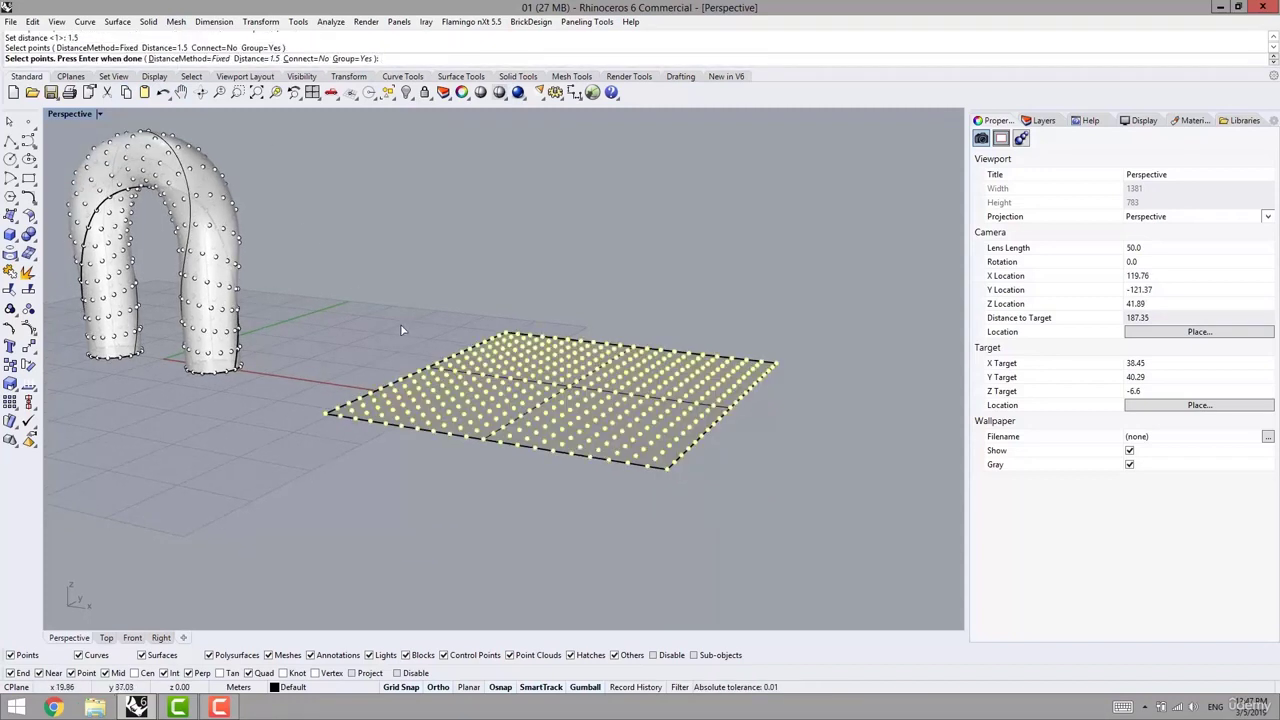
key(Return)
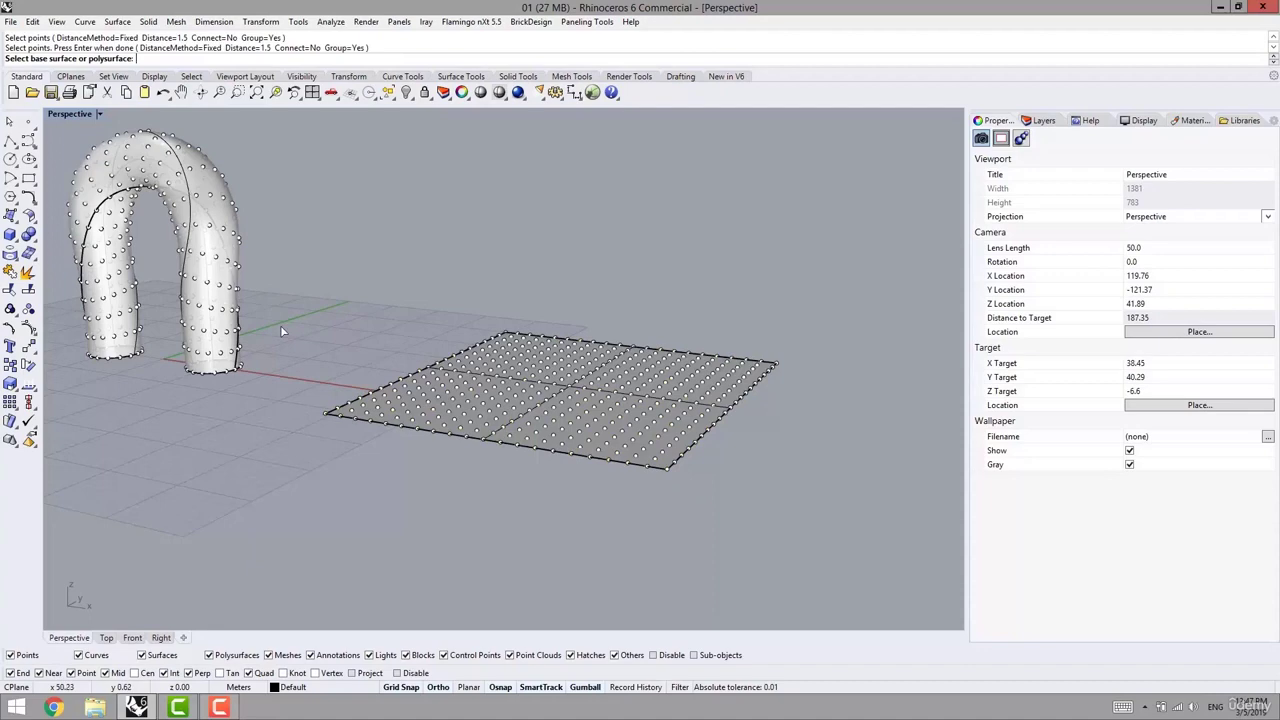
click(485, 414)
right_drag(389, 429, 333, 415)
click(330, 416)
scroll(324, 395, up, 3)
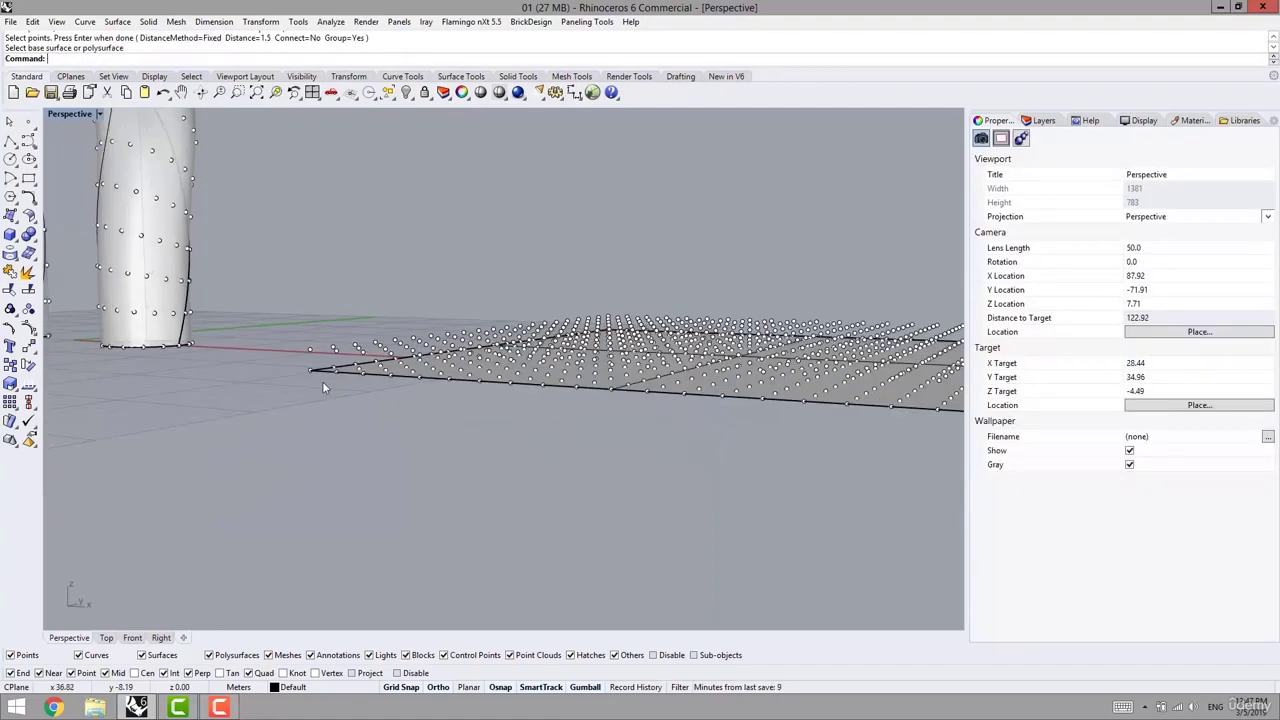
Try to offset the tube's grid points by a fixed distance of 1 with the tube as base surface, and undo the offset
scroll(506, 342, down, 3)
mouse_move(506, 342)
right_down()
mouse_move(363, 351)
mouse_move(502, 334)
right_up()
right_click(502, 335)
click(165, 59)
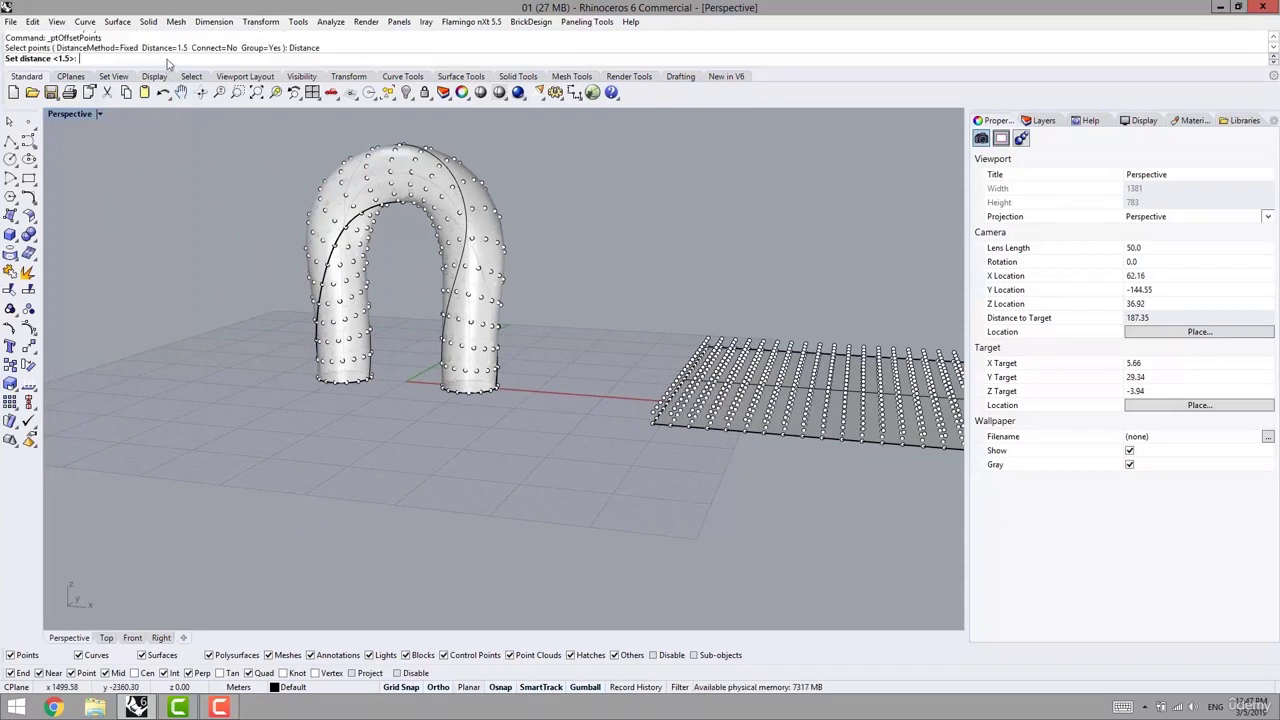
text(1)
key(Return)
scroll(480, 252, up, 3)
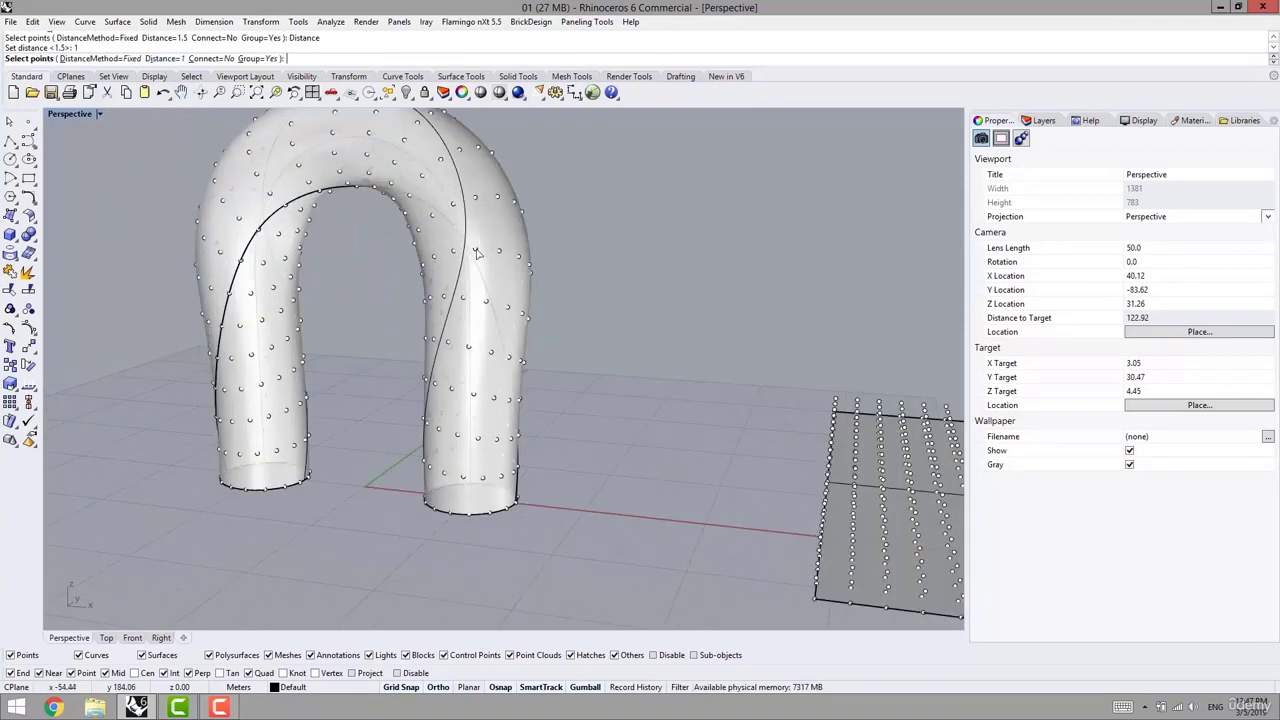
click(476, 253)
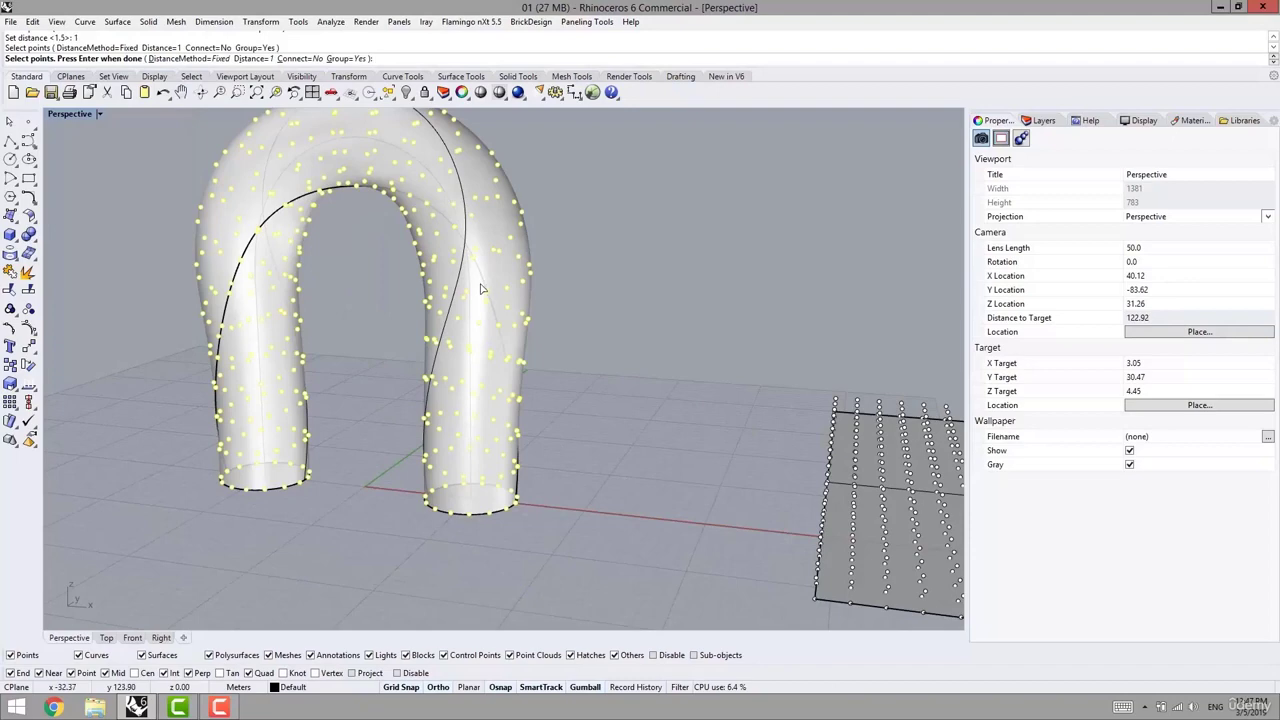
key(Return)
click(505, 310)
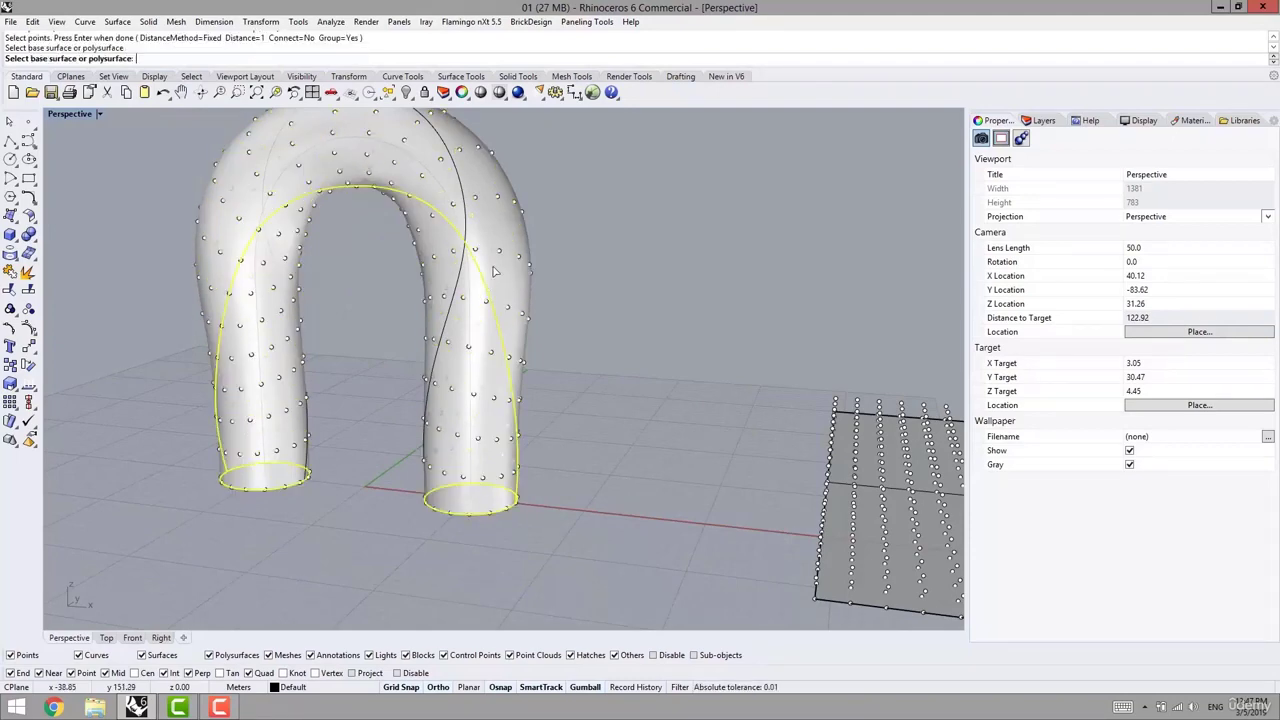
right_drag(555, 353, 623, 285)
scroll(625, 253, up, 2)
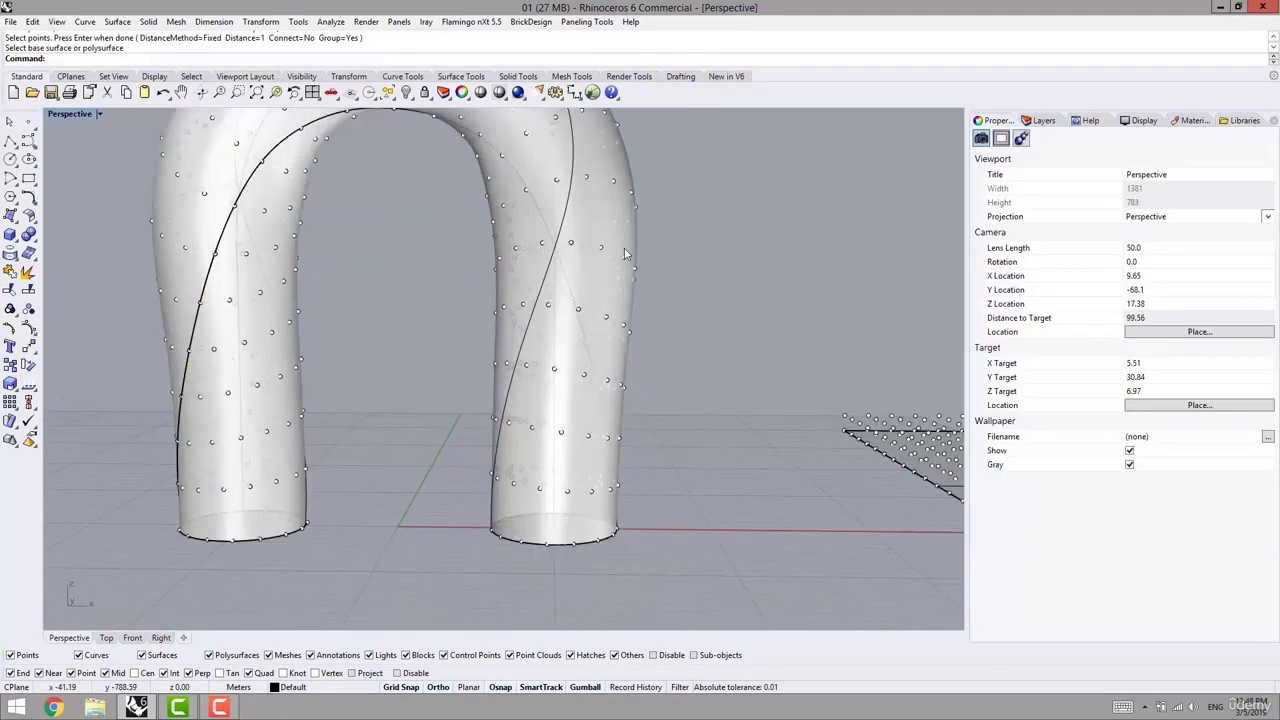
key(ctrl+z)
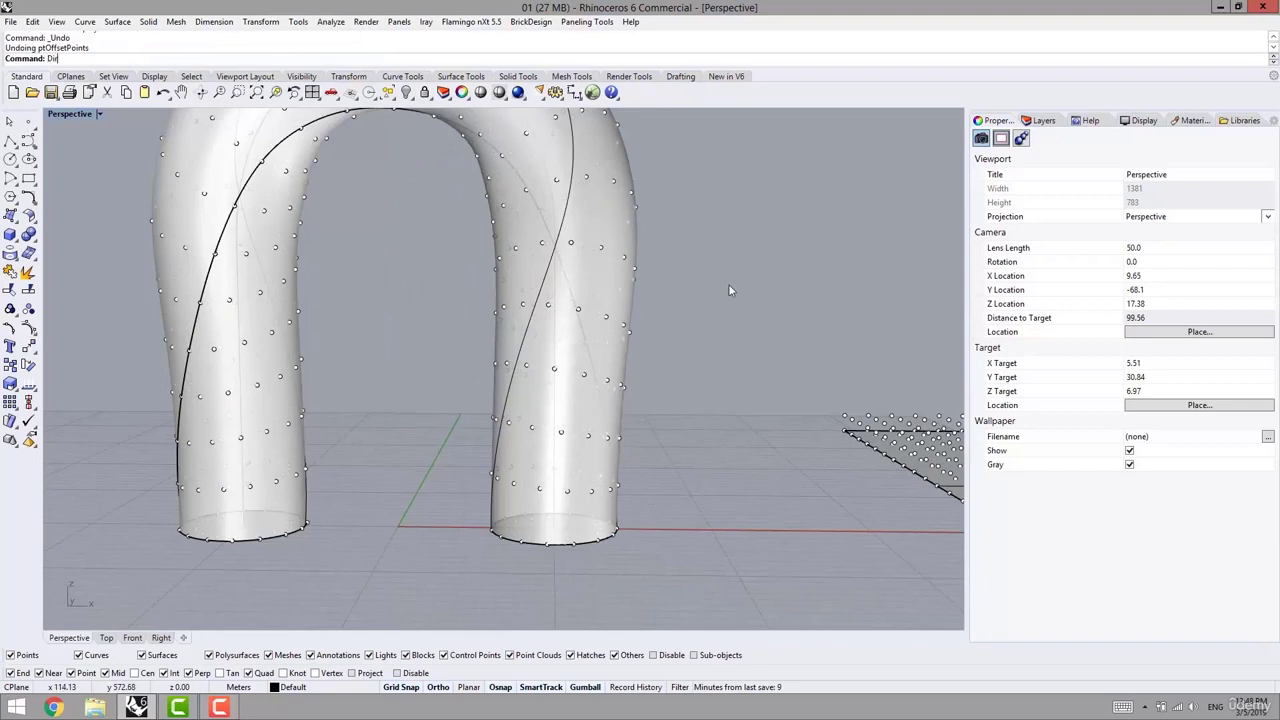
Flip the tube surface's normal direction so it points outward, using the Dir command
key(Return)
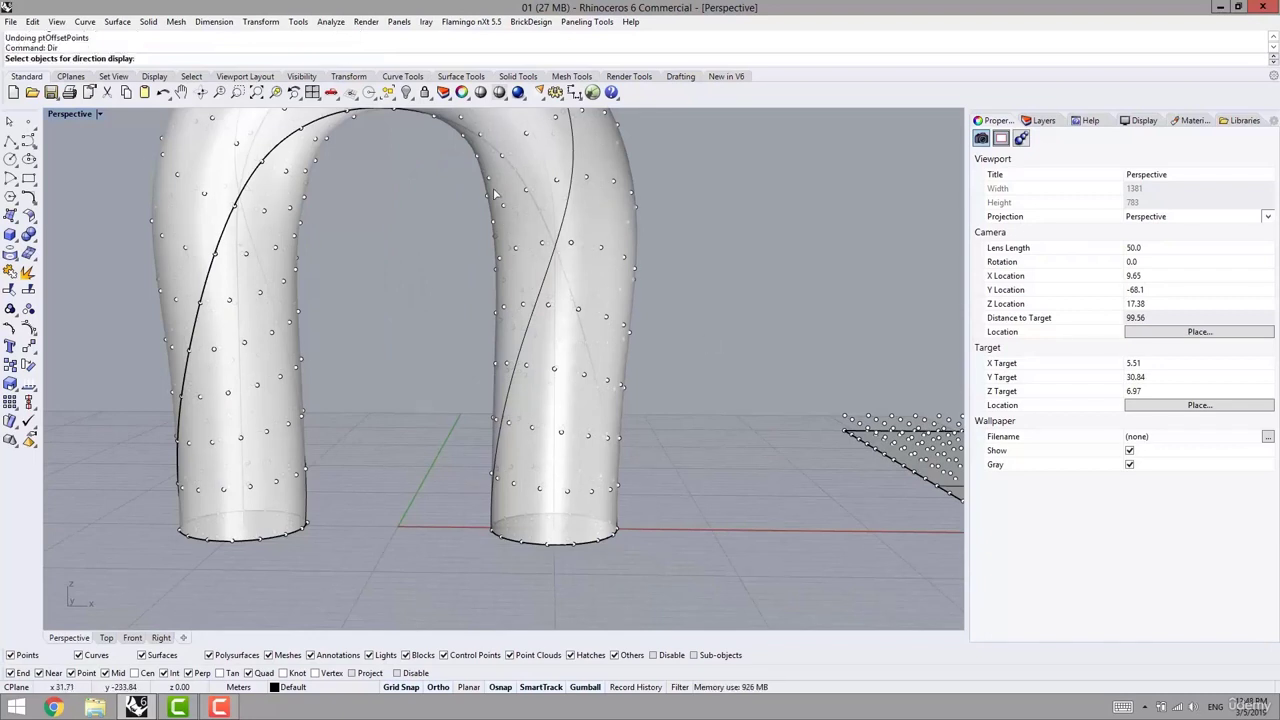
right_drag(503, 228, 666, 280)
click(612, 297)
key(Return)
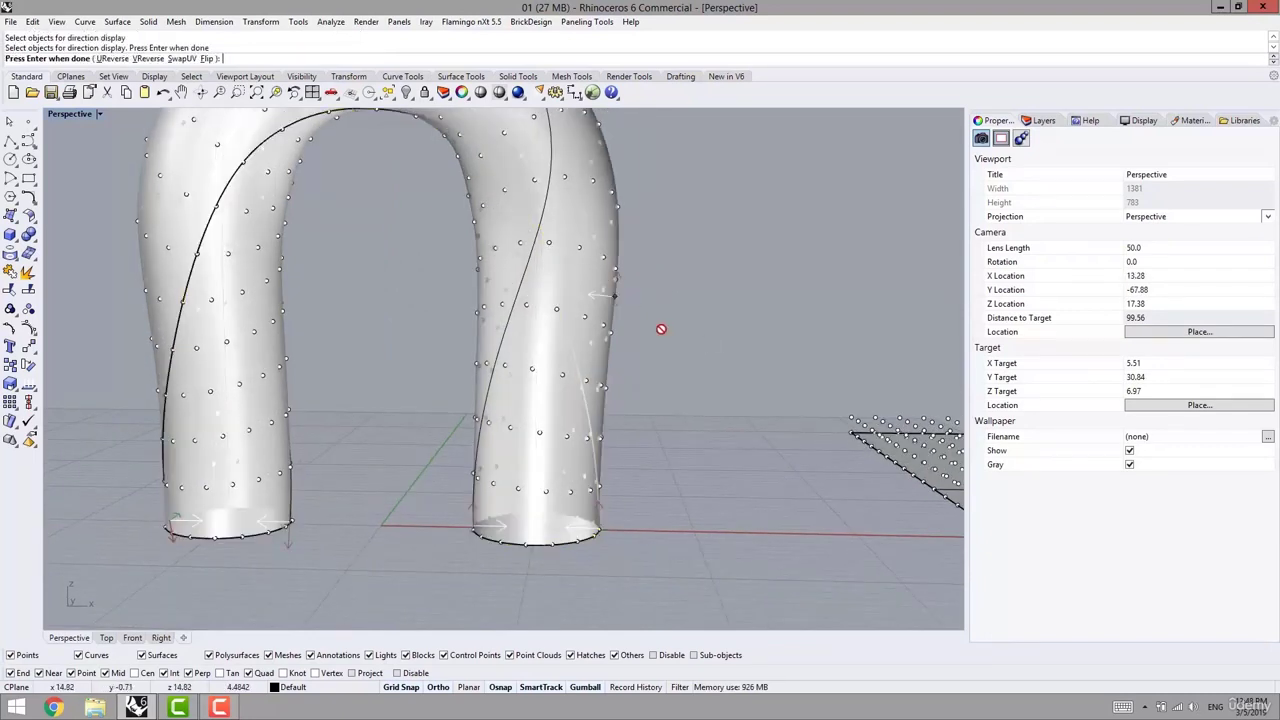
scroll(683, 351, up, 5)
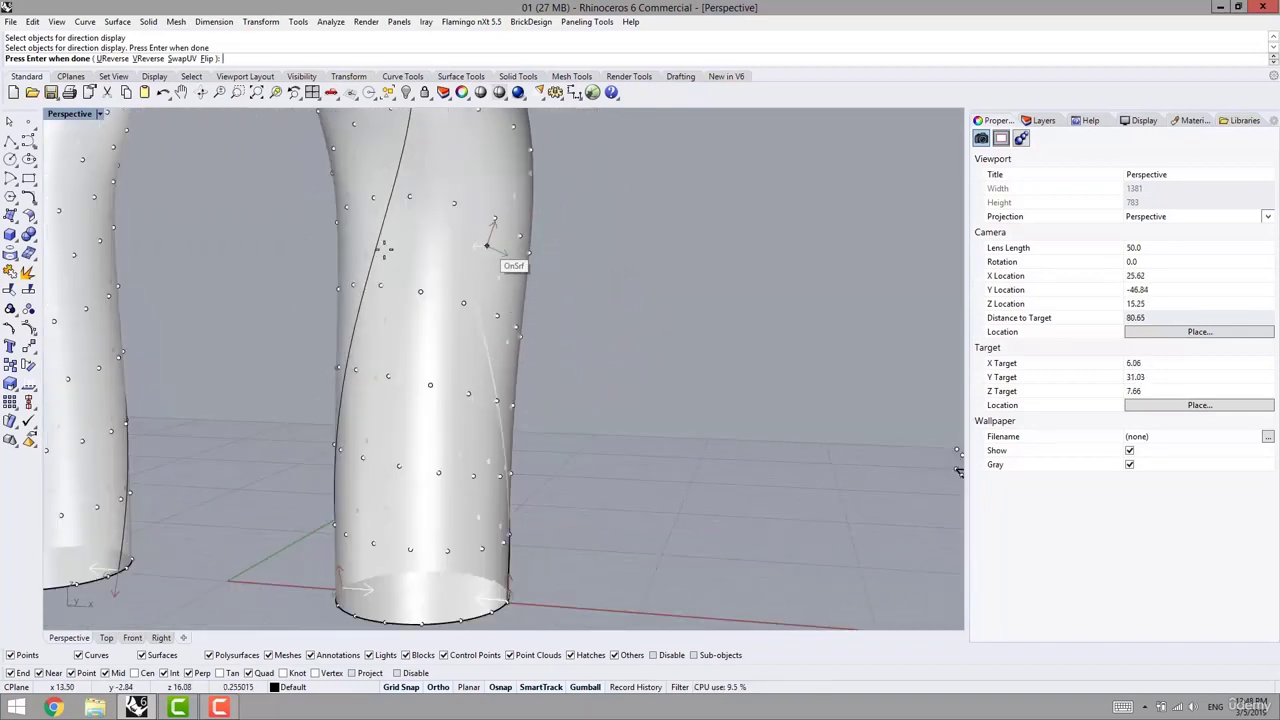
click(207, 58)
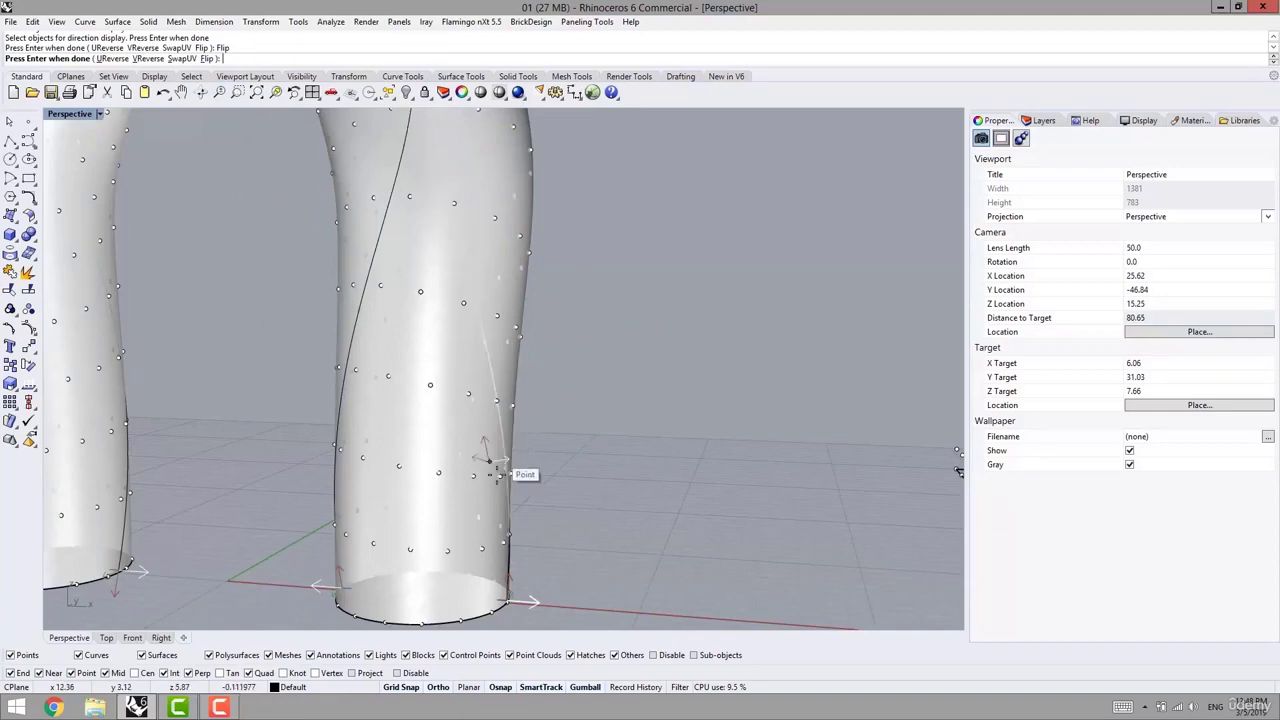
key(Return)
scroll(665, 370, down, 5)
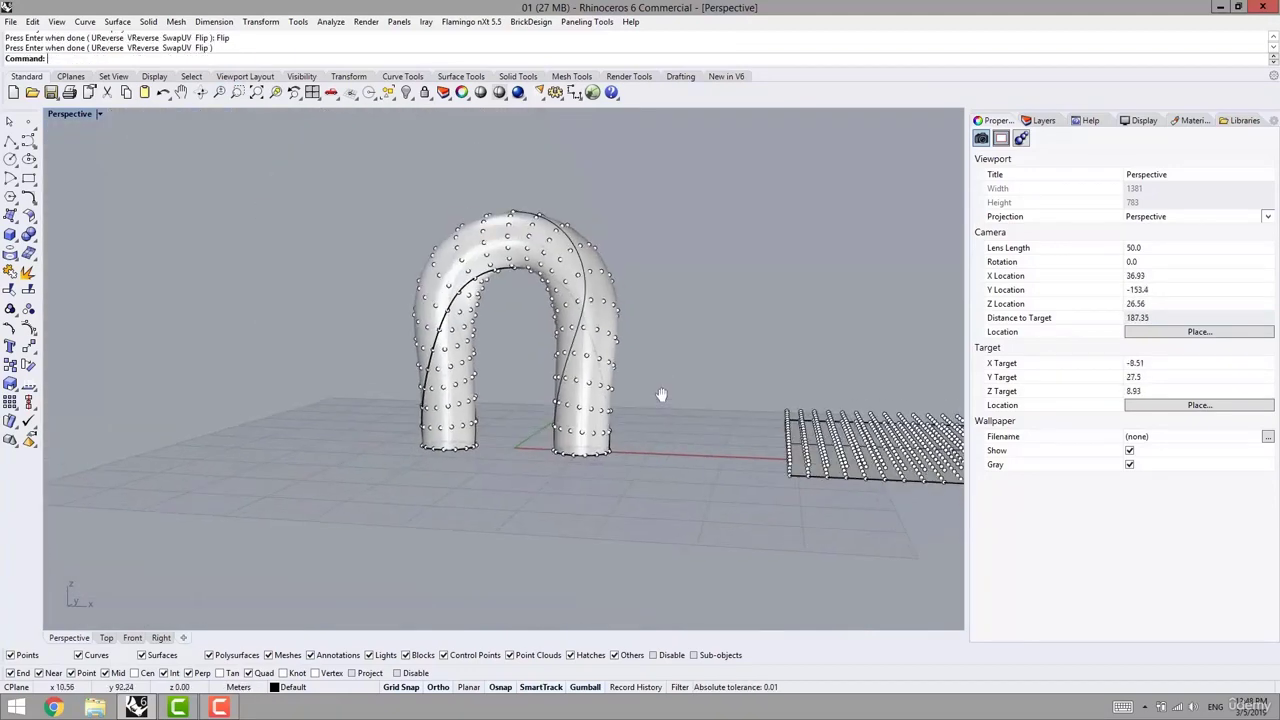
Offset the tube's grid points outward by a fixed distance of 1, using the tube as the base surface
click(587, 21)
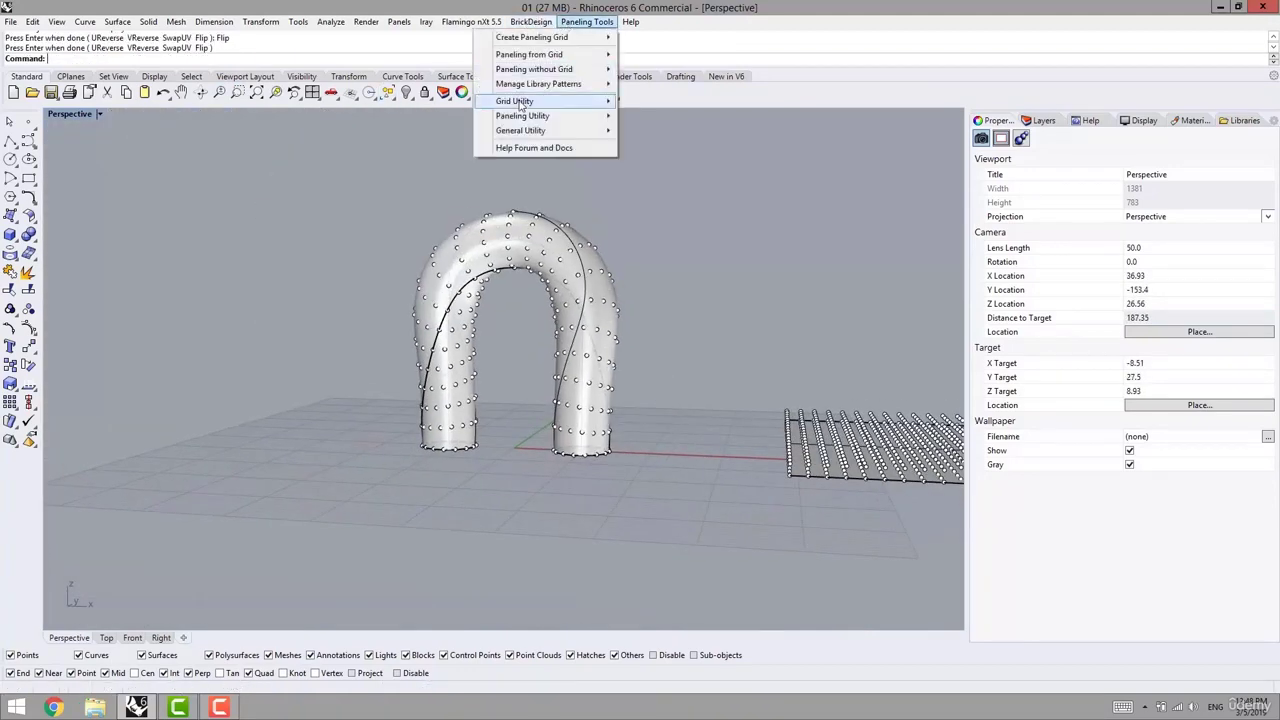
mouse_move(514, 101)
click(370, 282)
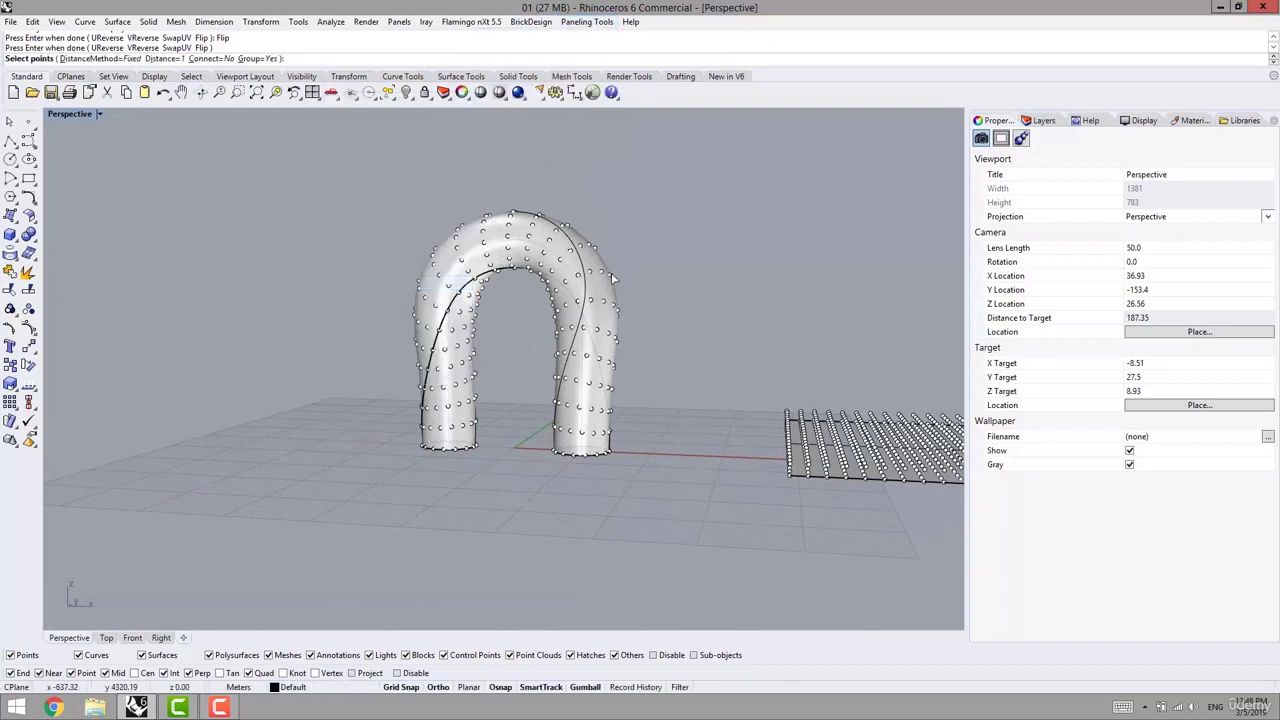
click(611, 306)
key(Return)
click(611, 306)
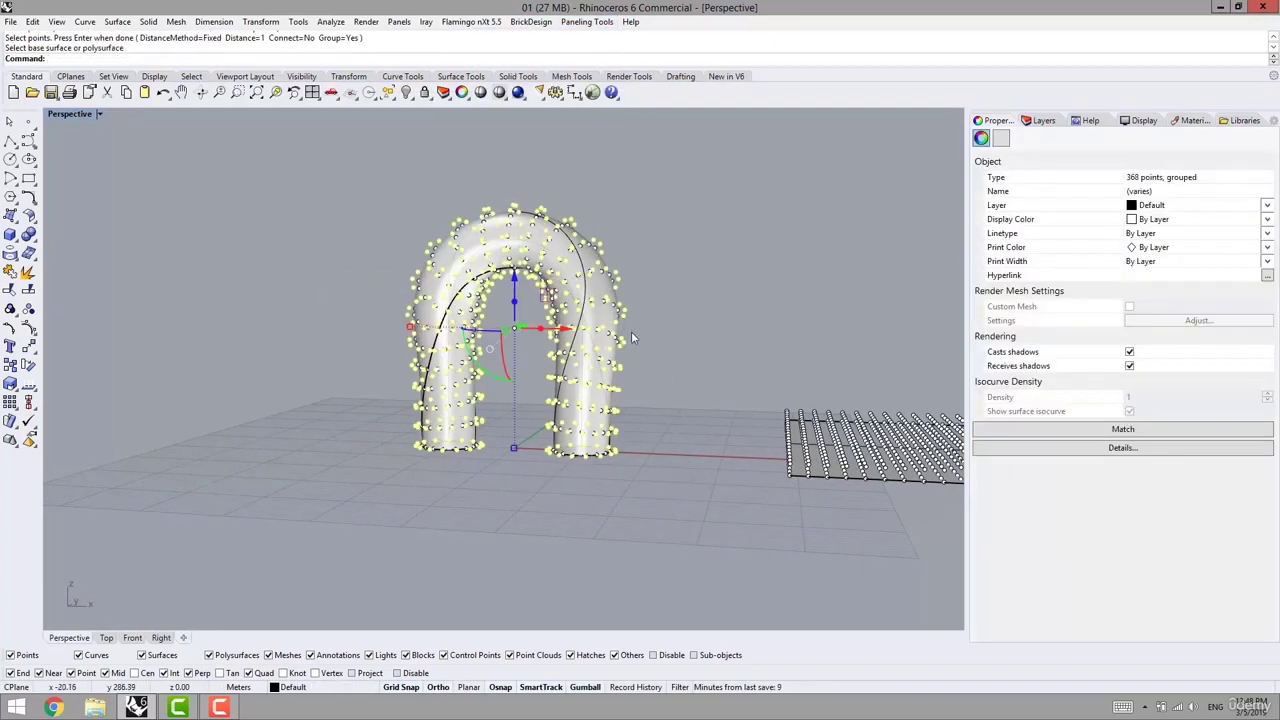
shift+right_drag(668, 311, 641, 293)
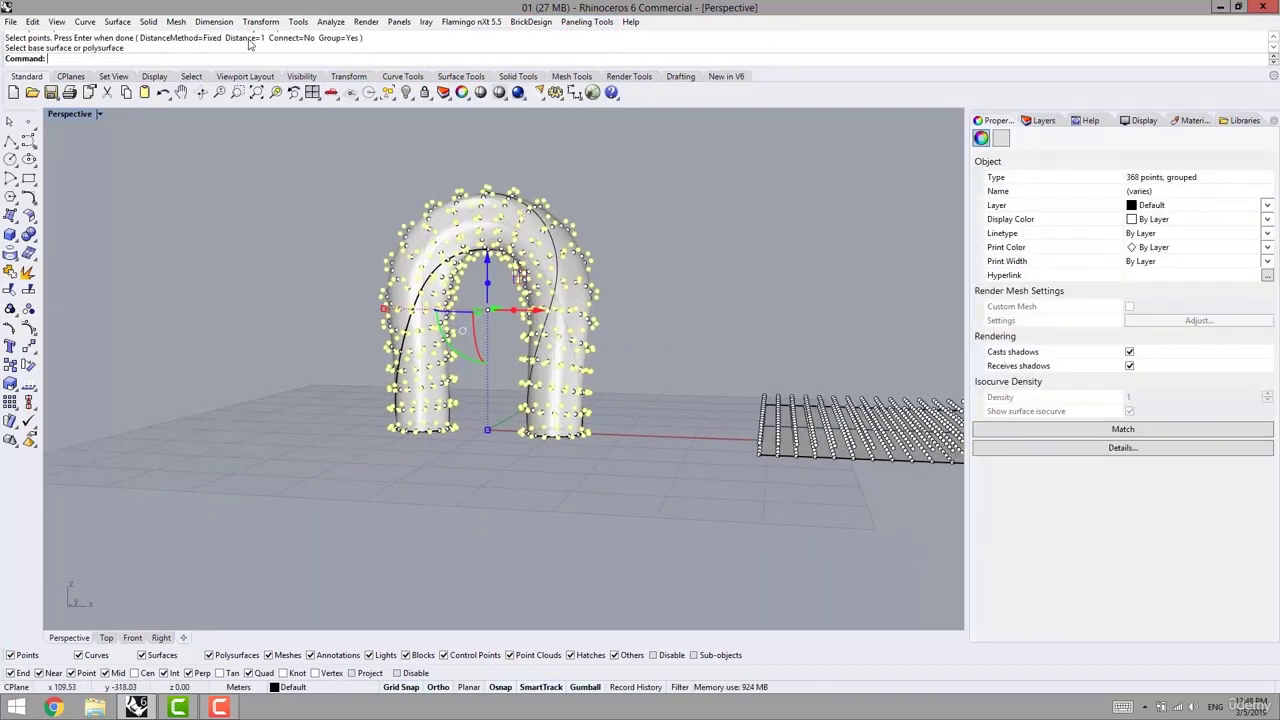
click(688, 234)
scroll(629, 316, down, 4)
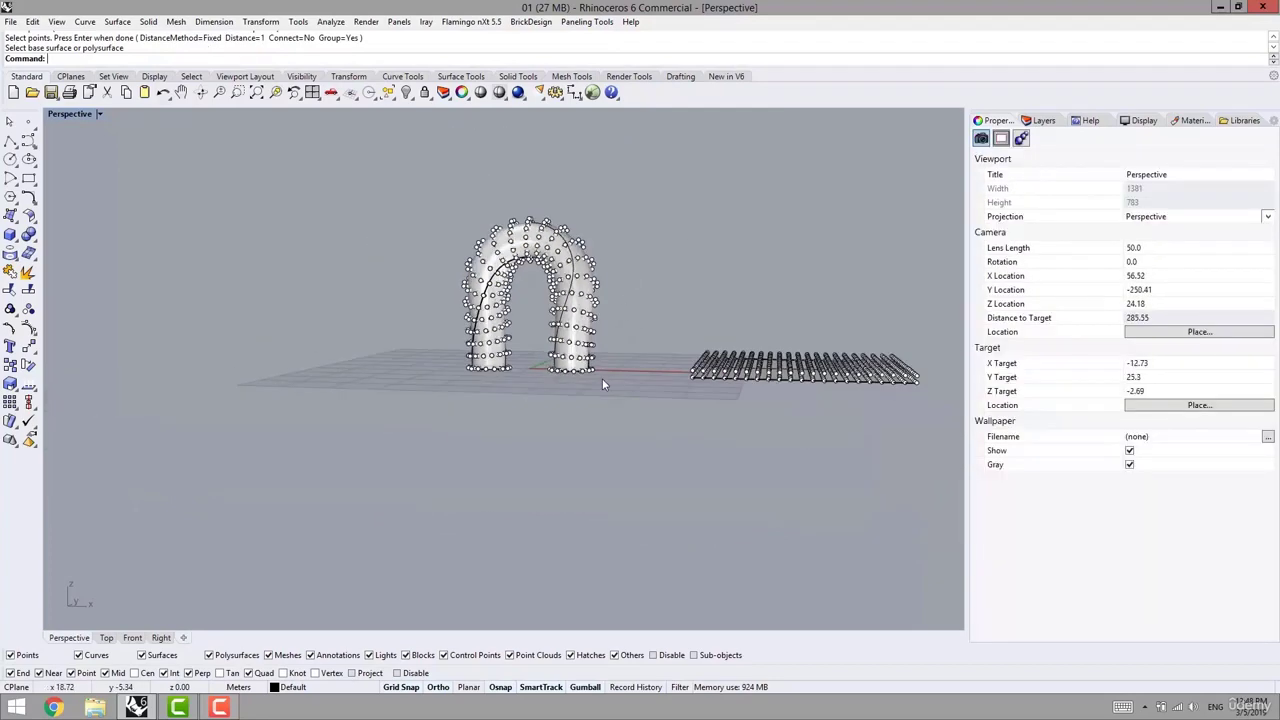
right_drag(602, 379, 532, 420)
scroll(588, 330, up, 2)
scroll(589, 330, up, 3)
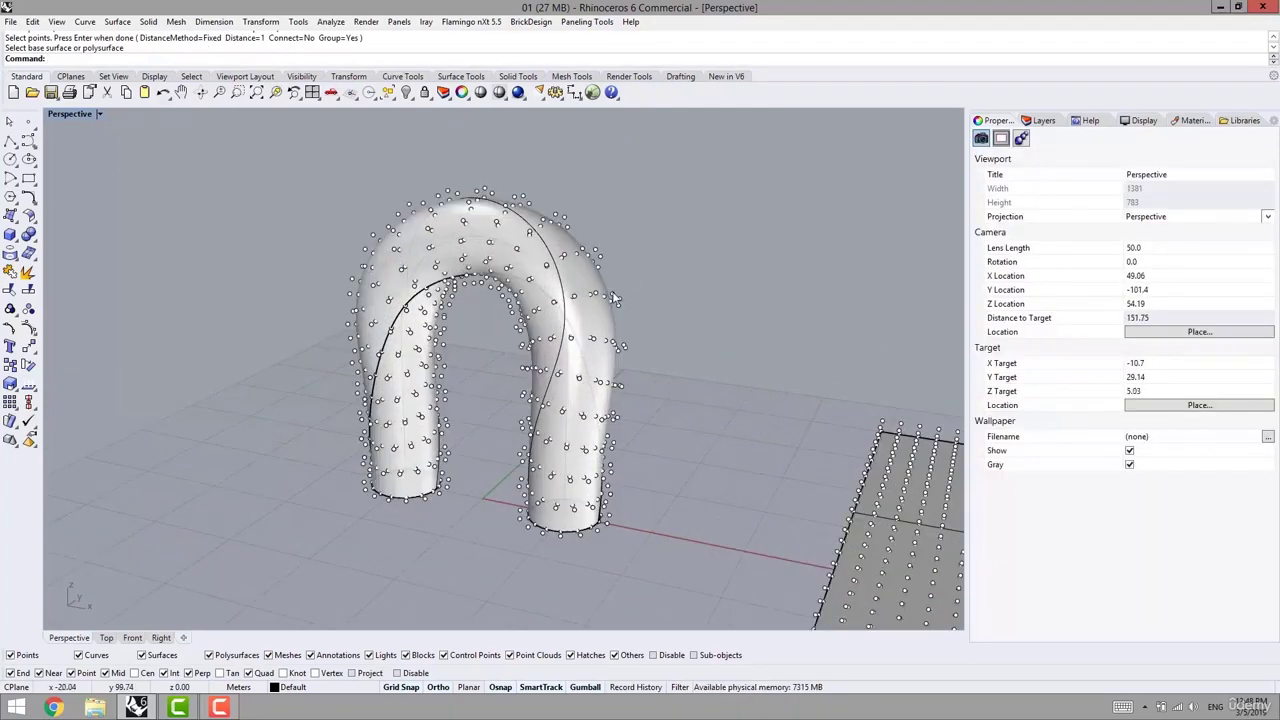
Delete the flat plane together with its base and offset point grids
scroll(600, 340, down, 5)
click(760, 300)
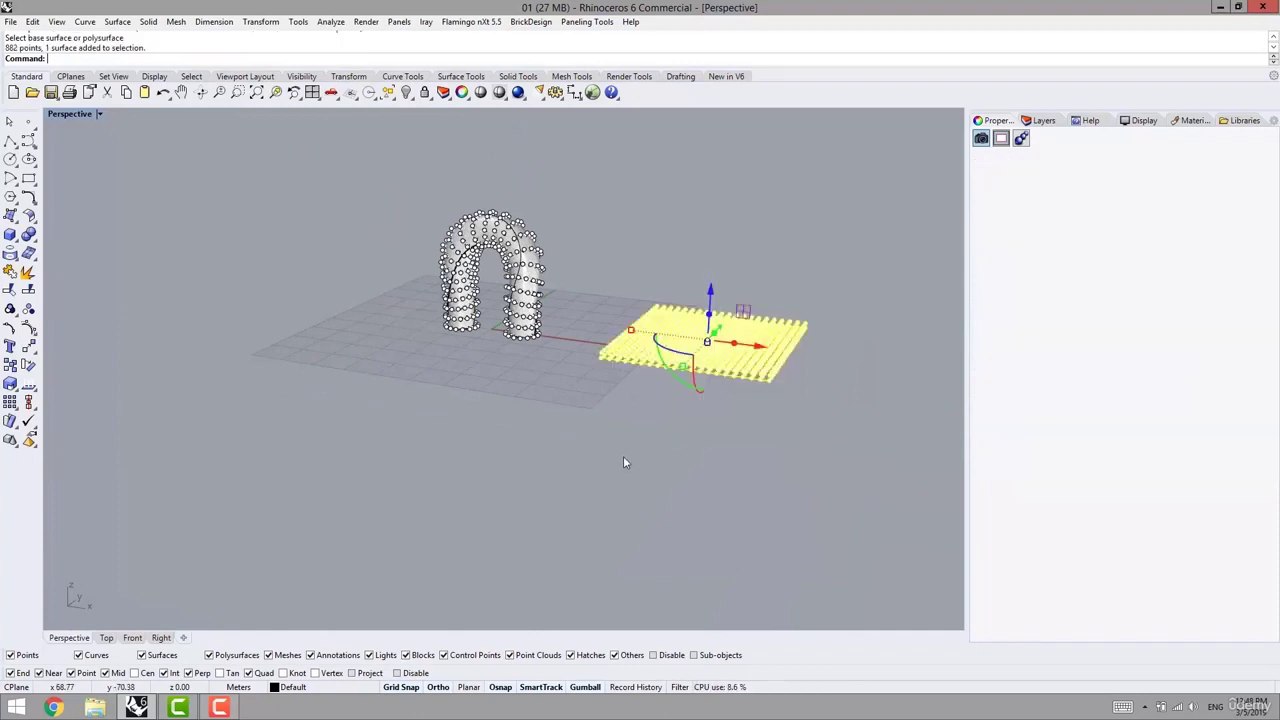
key(Delete)
right_drag(480, 342, 584, 216)
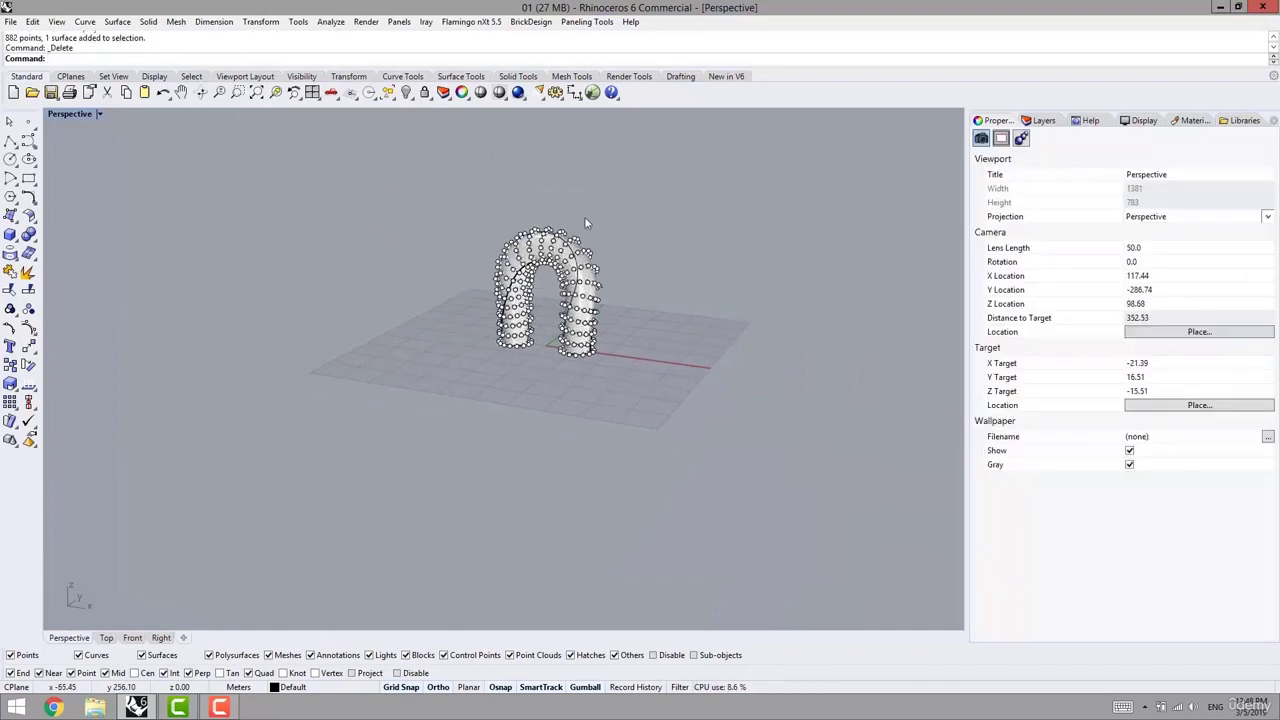
Duplicate the arch tube with both of its point grids alongside the original in the X direction
drag(617, 195, 550, 298)
shift+right_drag(600, 300, 567, 275)
key(alt)
drag(567, 275, 829, 300)
key(alt)
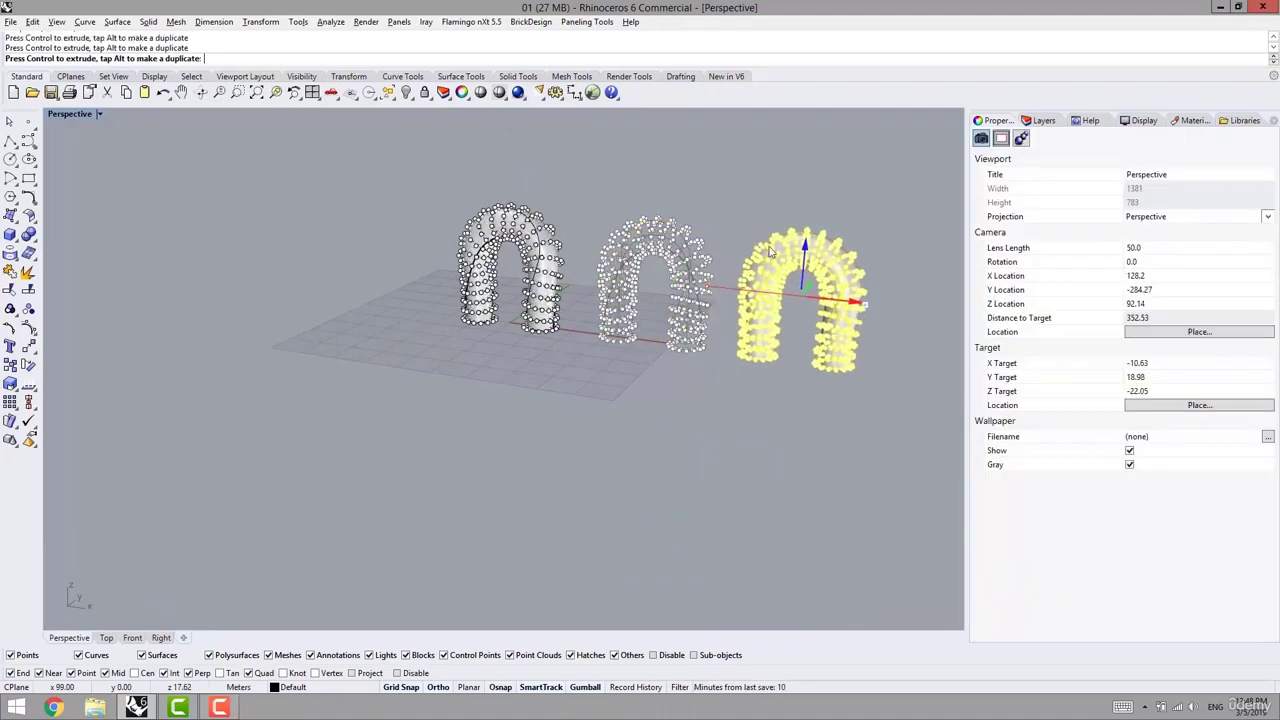
key(Escape)
Draw a circle of about 3 m radius centred at -13,-34 on the ground plane in front of the original arch
scroll(790, 258, up, 2)
right_drag(548, 352, 507, 381)
scroll(492, 394, up, 4)
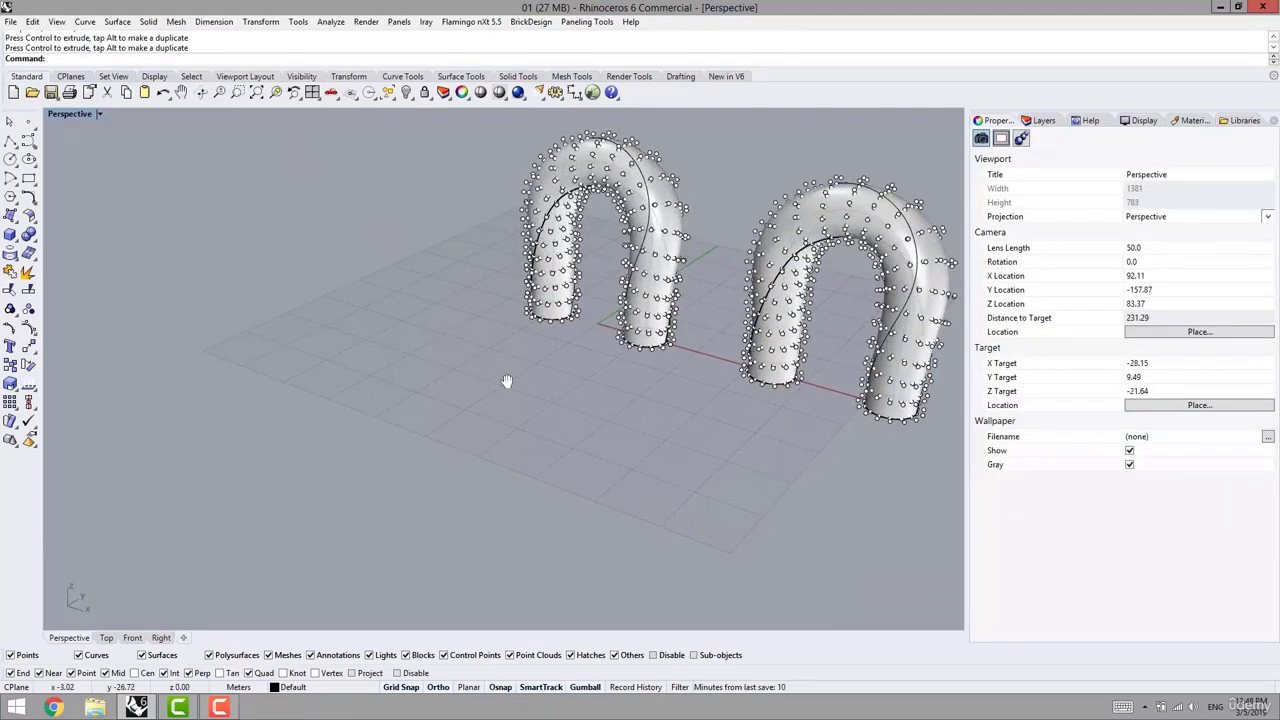
click(10, 159)
scroll(445, 383, up, 5)
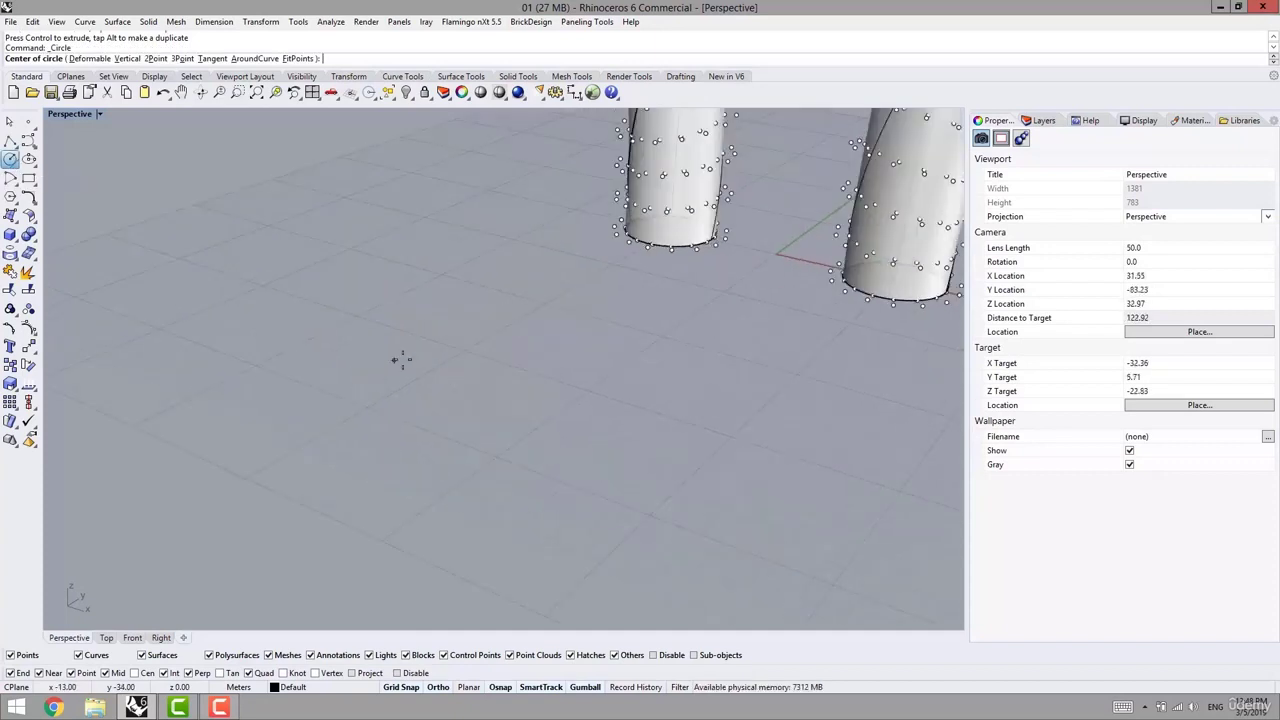
click(394, 360)
click(433, 372)
scroll(420, 420, up, 3)
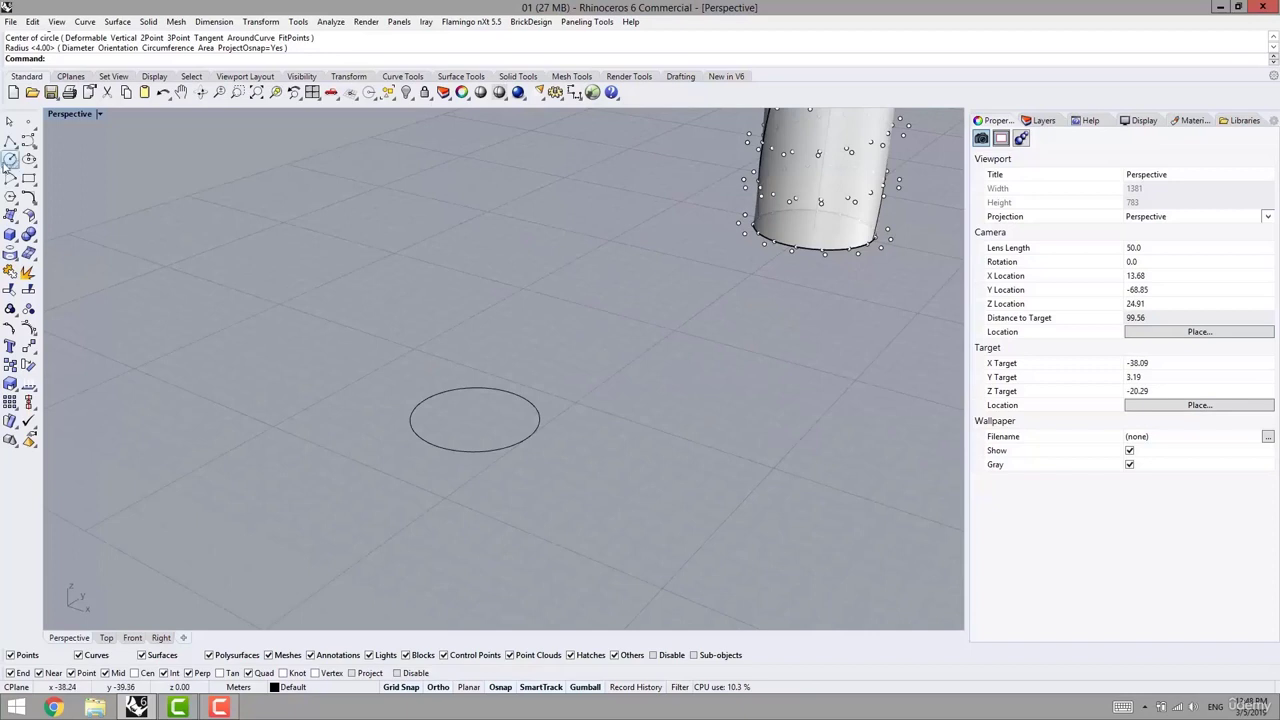
Mark the circle's centre with AreaCentroid and draw a vertical line about 5 m high up from that point
text(AreaCentroid)
key(Return)
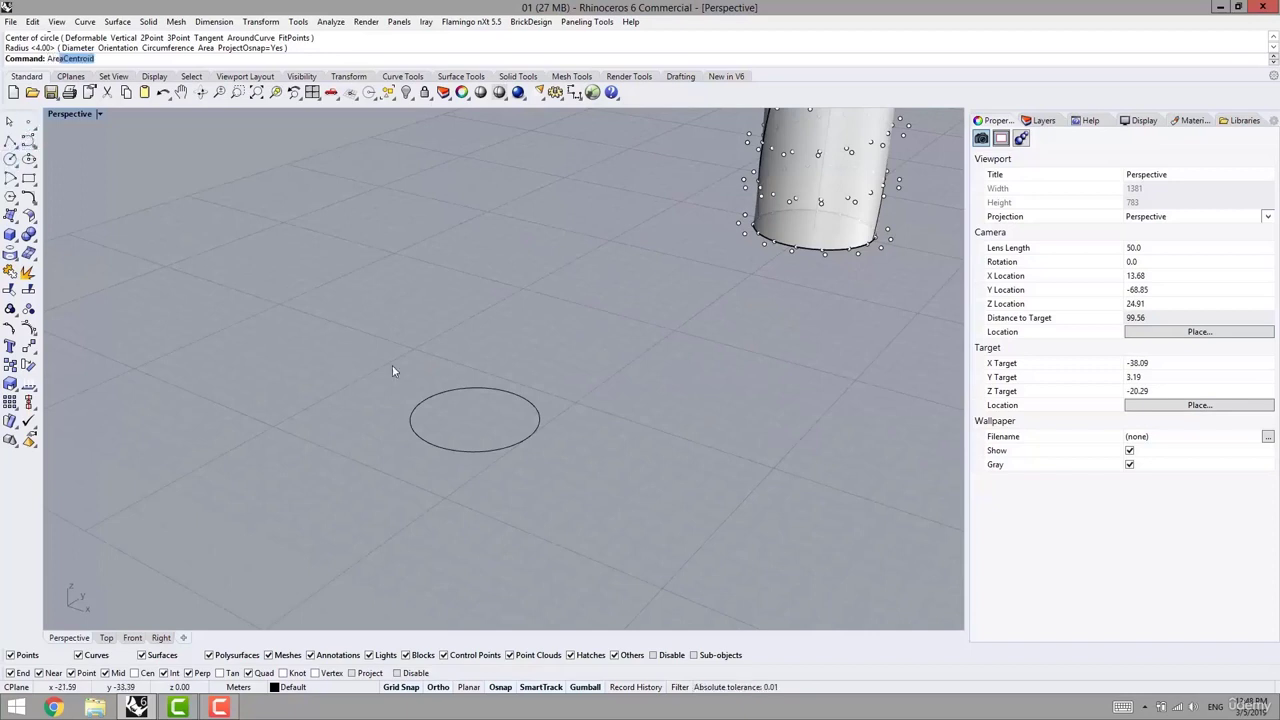
click(441, 393)
key(Return)
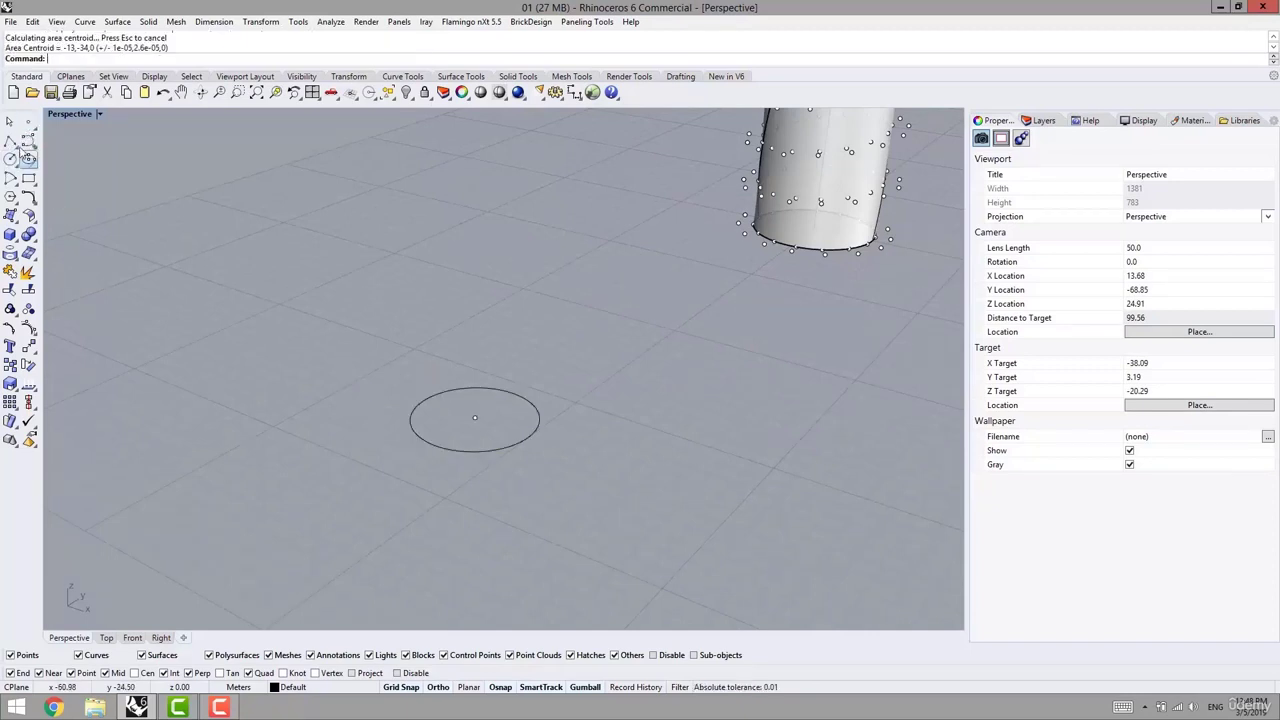
click(176, 186)
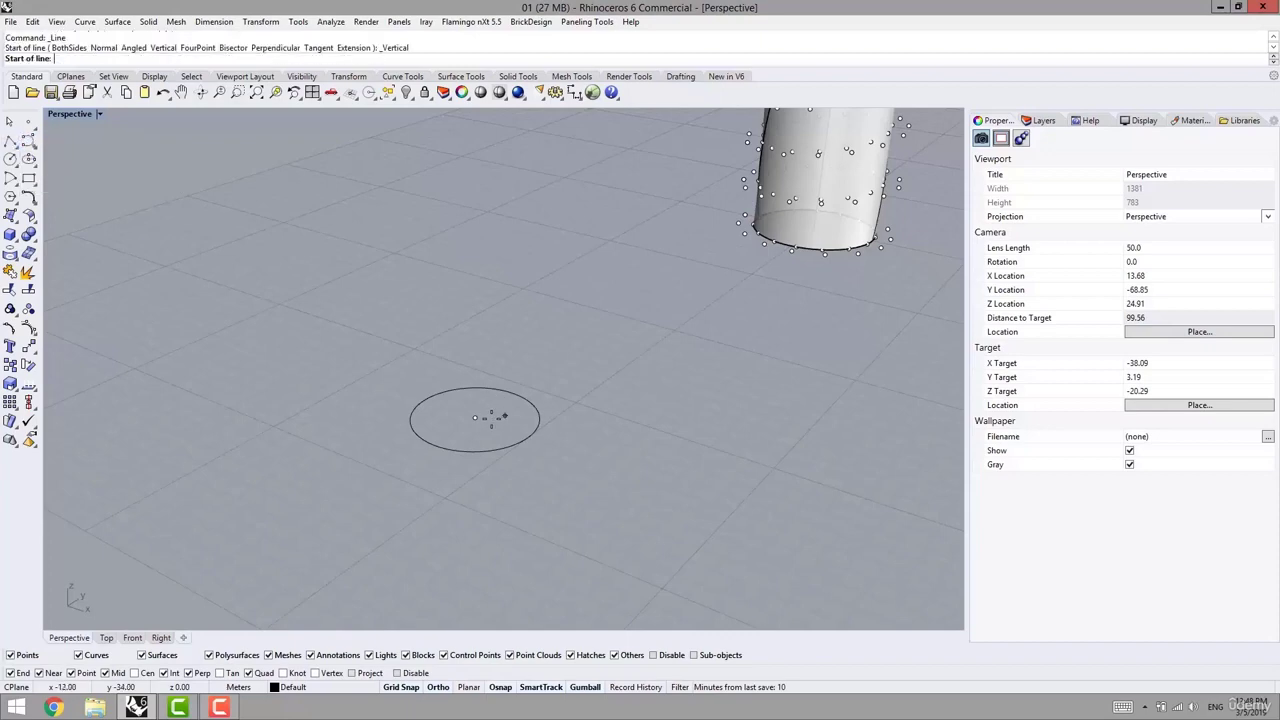
click(475, 418)
click(490, 312)
right_drag(528, 370, 562, 342)
Draw an interpolated curve from the top of the vertical line to the circle's quadrant point, using quadrant snap
middle_click(612, 281)
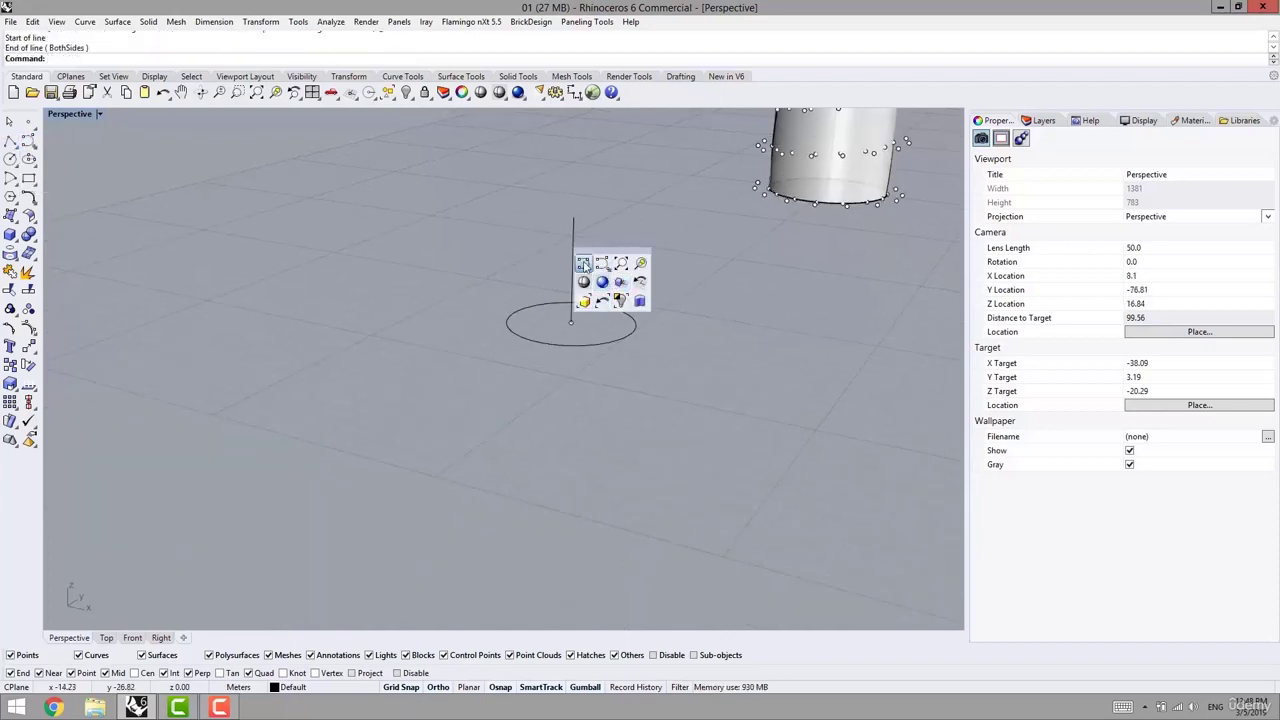
click(583, 266)
click(573, 218)
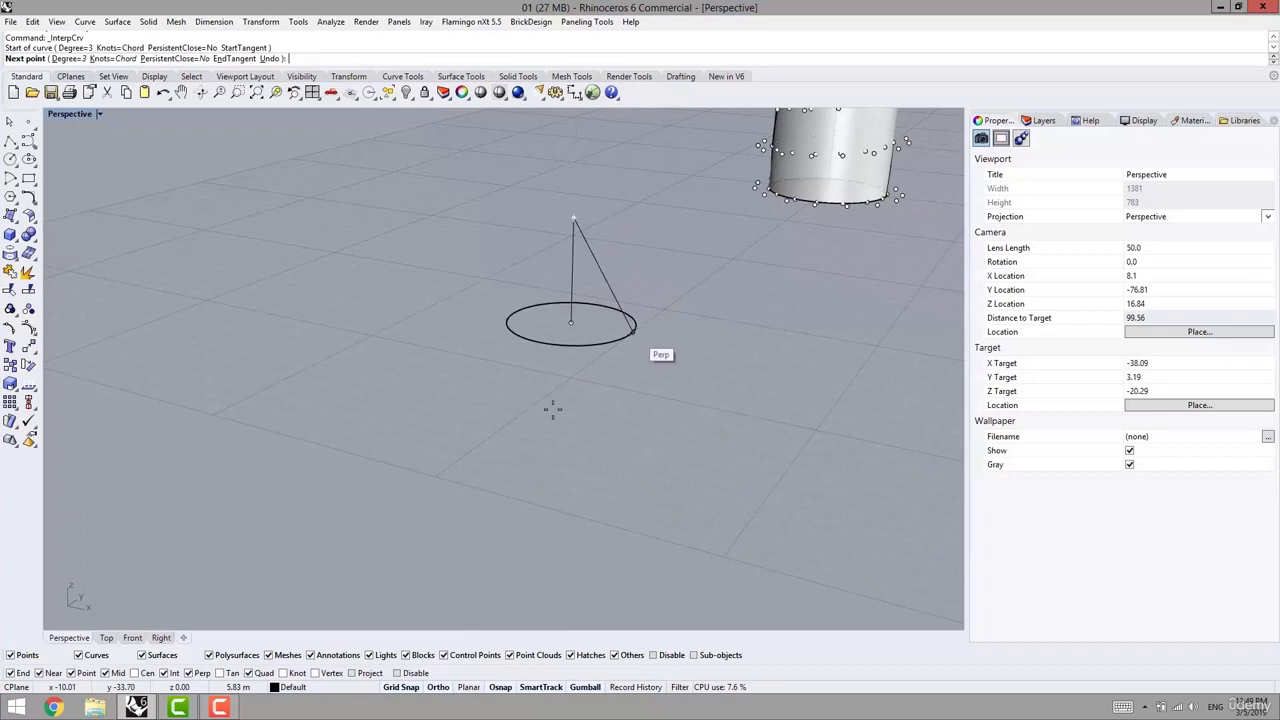
click(262, 672)
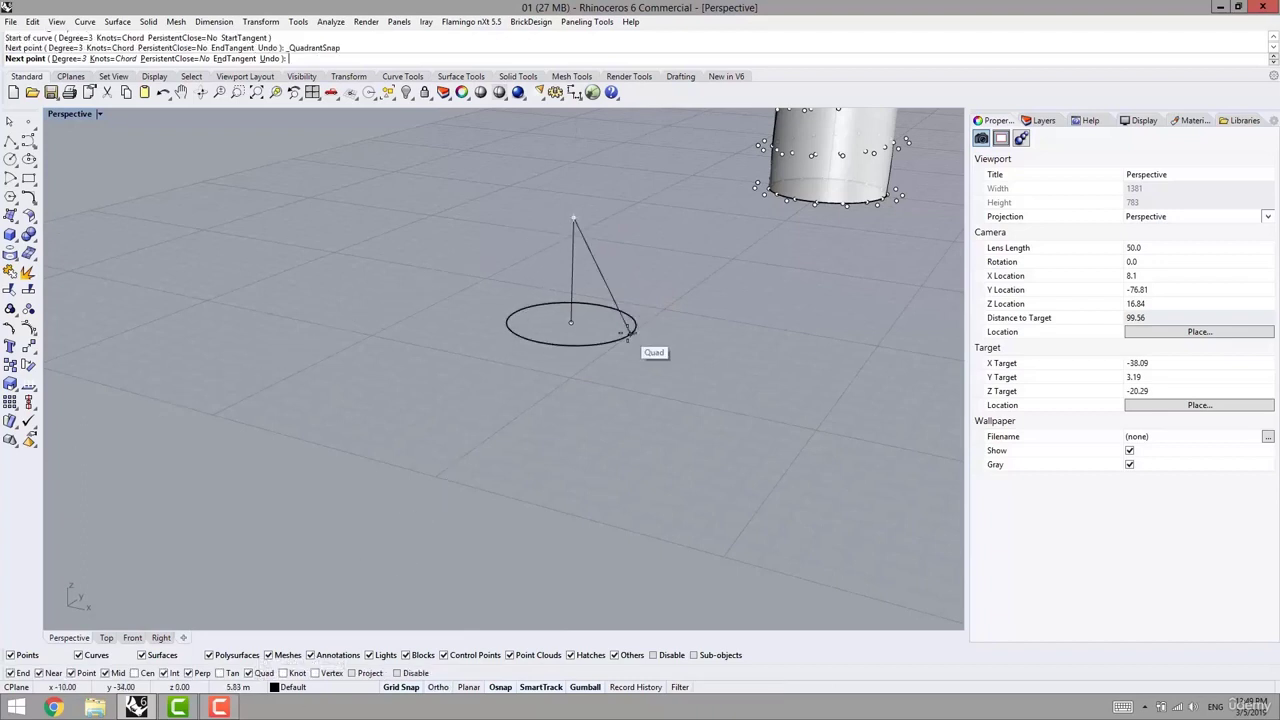
click(636, 323)
key(Return)
mouse_move(629, 332)
right_down()
mouse_move(563, 443)
mouse_move(588, 437)
mouse_move(650, 341)
right_up()
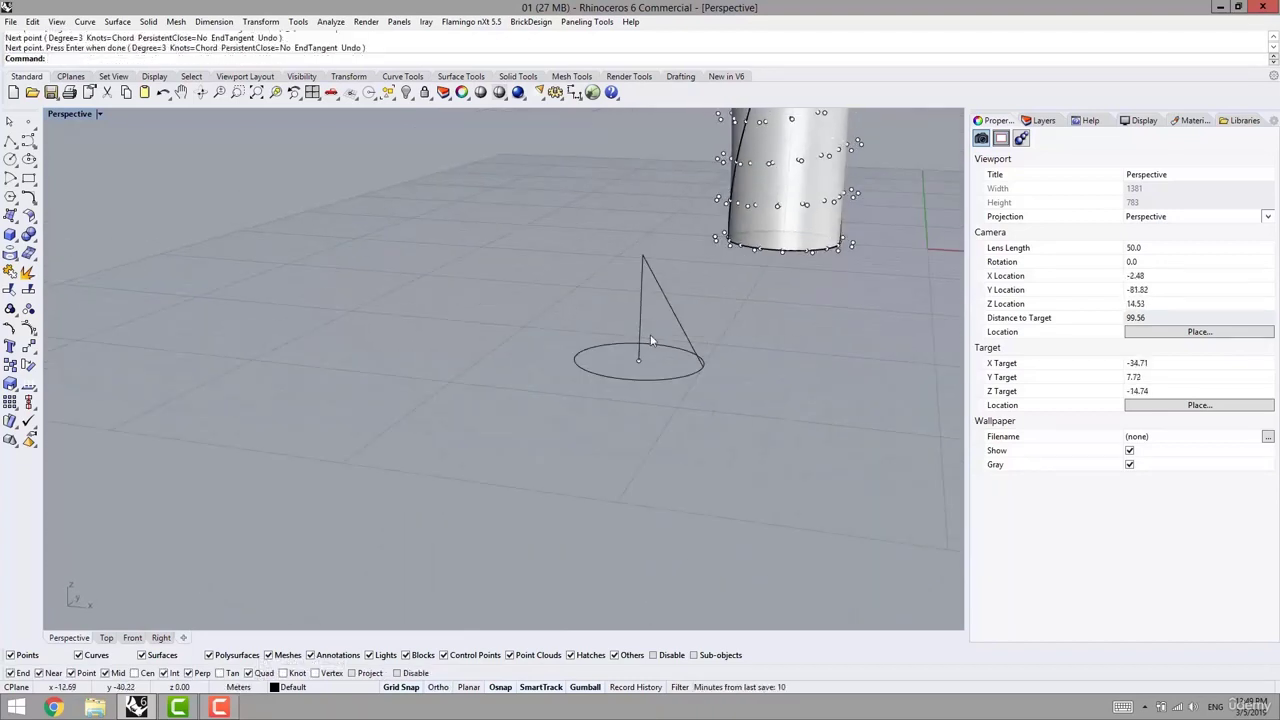
Lower the slanted curve's upper interior control point and delete its lower interior control point
click(668, 309)
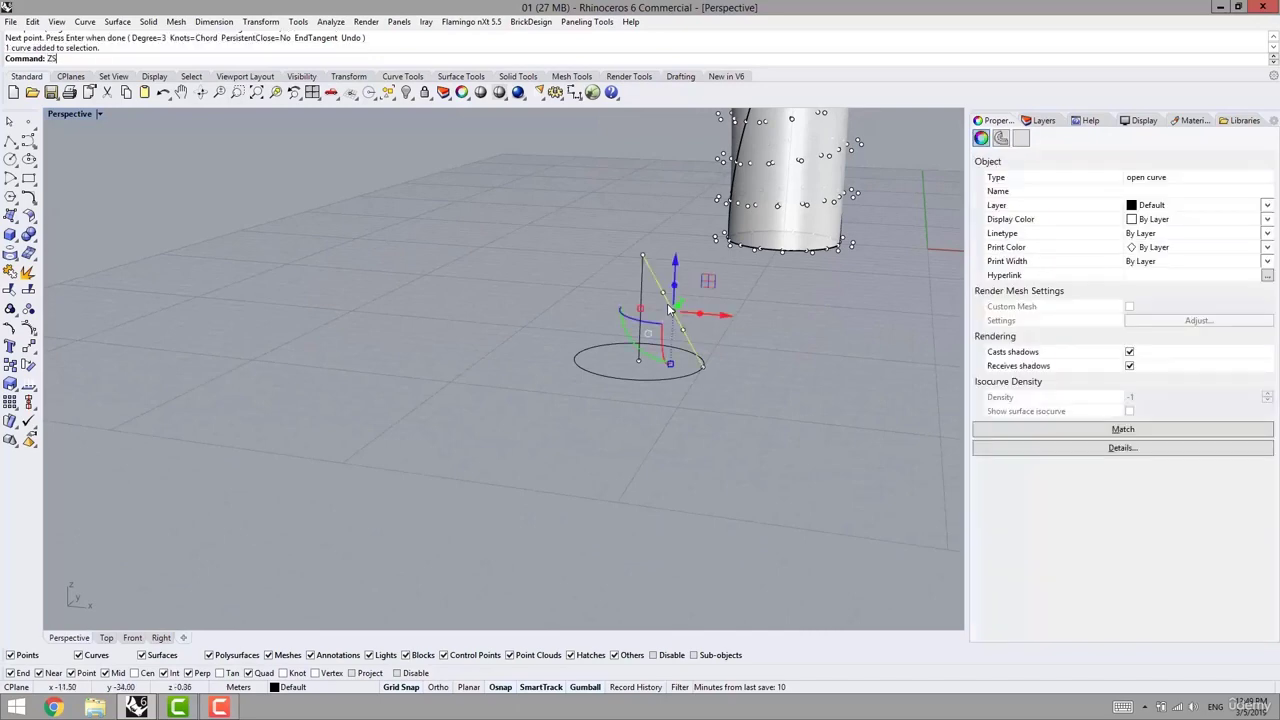
text(ZS)
key(Return)
key(Escape)
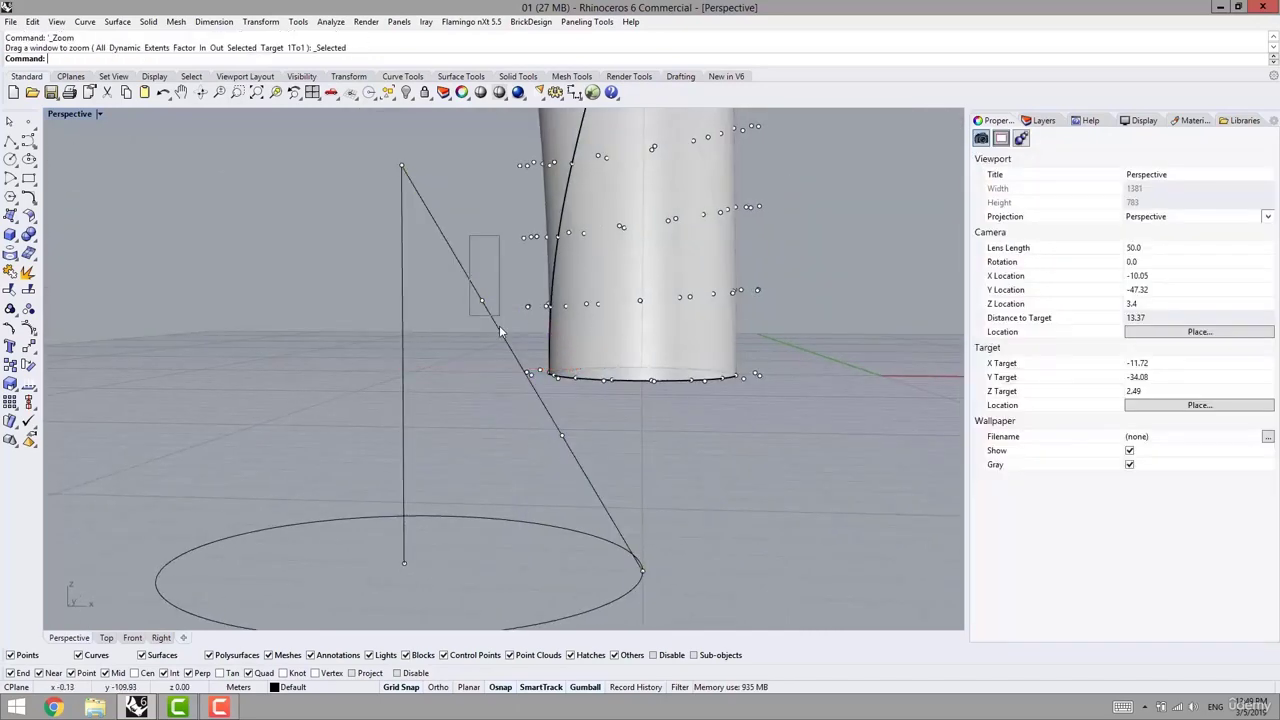
click(481, 300)
drag(484, 252, 466, 444)
key(Delete)
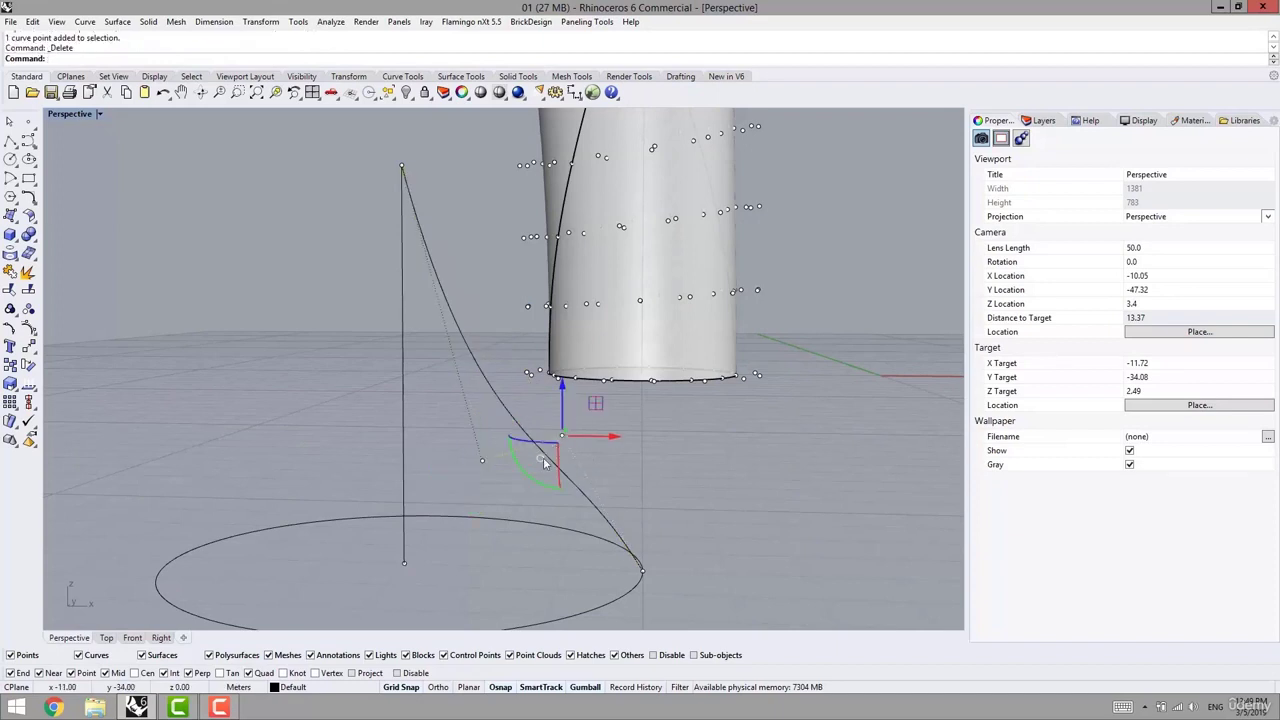
Move the curve's remaining interior control point closer to the base so the profile forms a concave spike
click(481, 464)
drag(481, 464, 502, 541)
key(Escape)
key(Escape)
scroll(651, 490, down, 8)
right_drag(648, 490, 592, 545)
scroll(592, 545, down, 5)
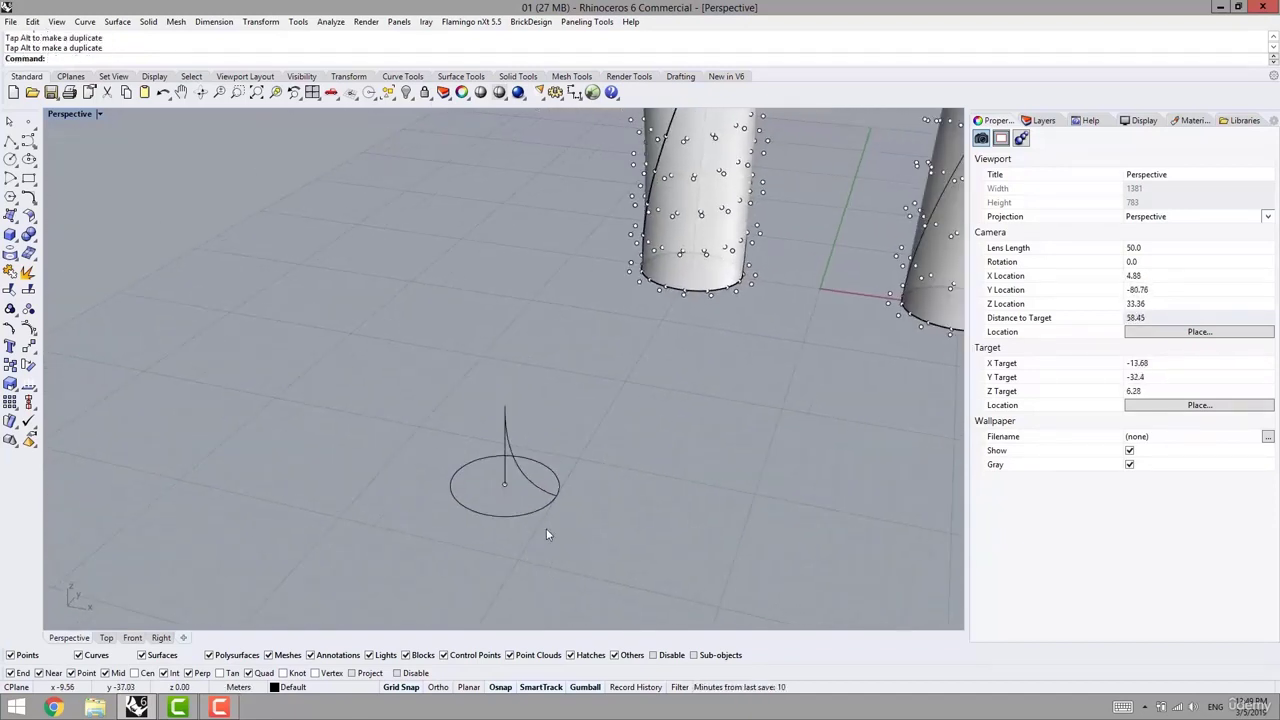
Revolve the concave profile curve through a full circle around the vertical line to form a spike surface
text(Rev)
key(Return)
click(521, 468)
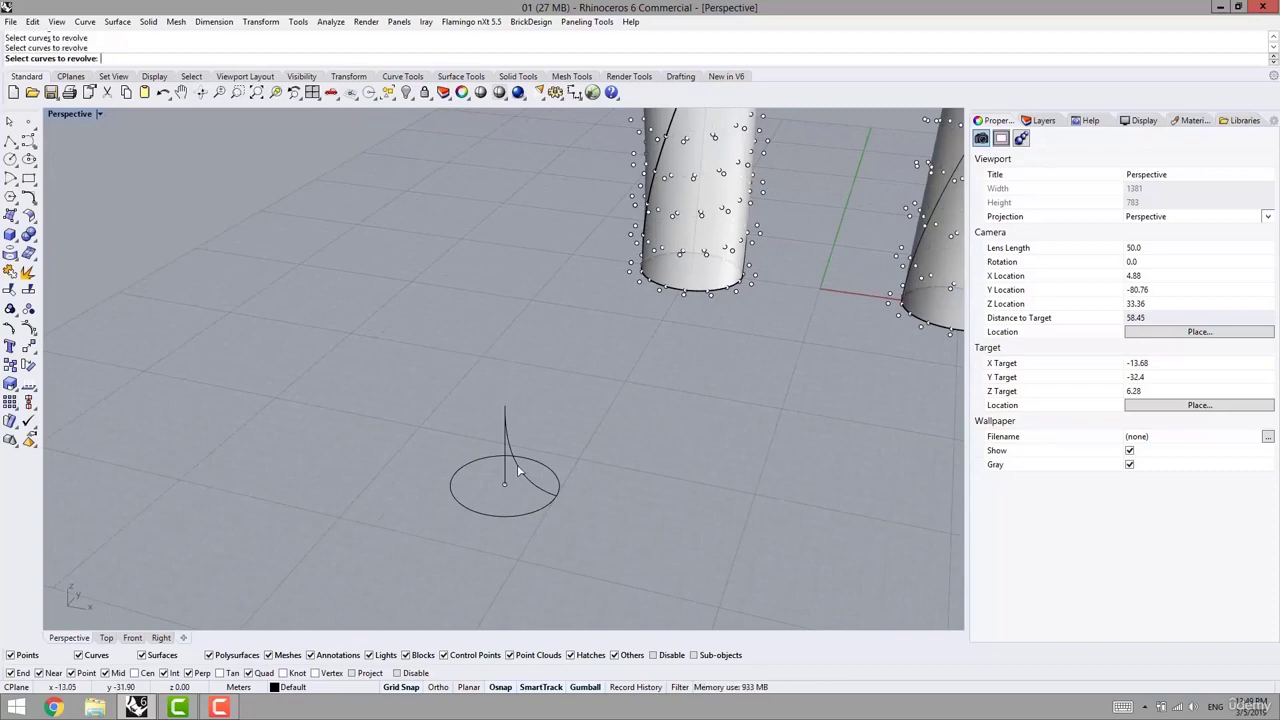
key(Return)
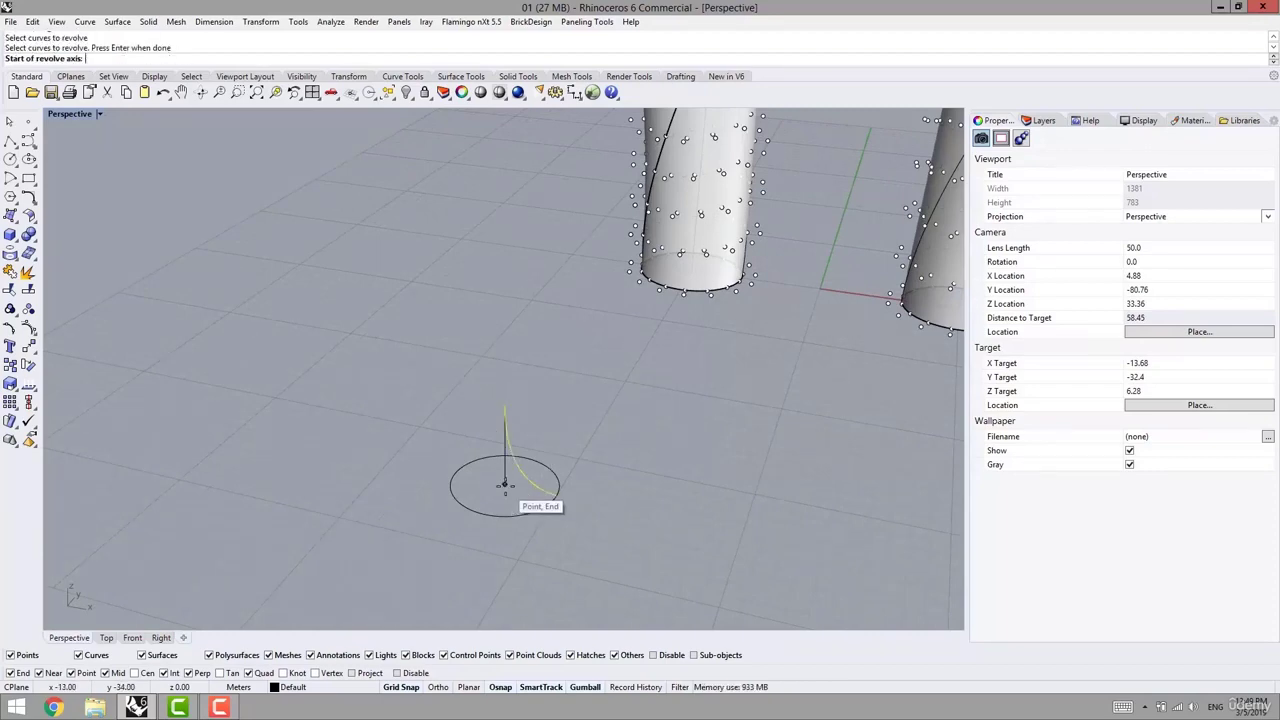
click(504, 484)
click(504, 404)
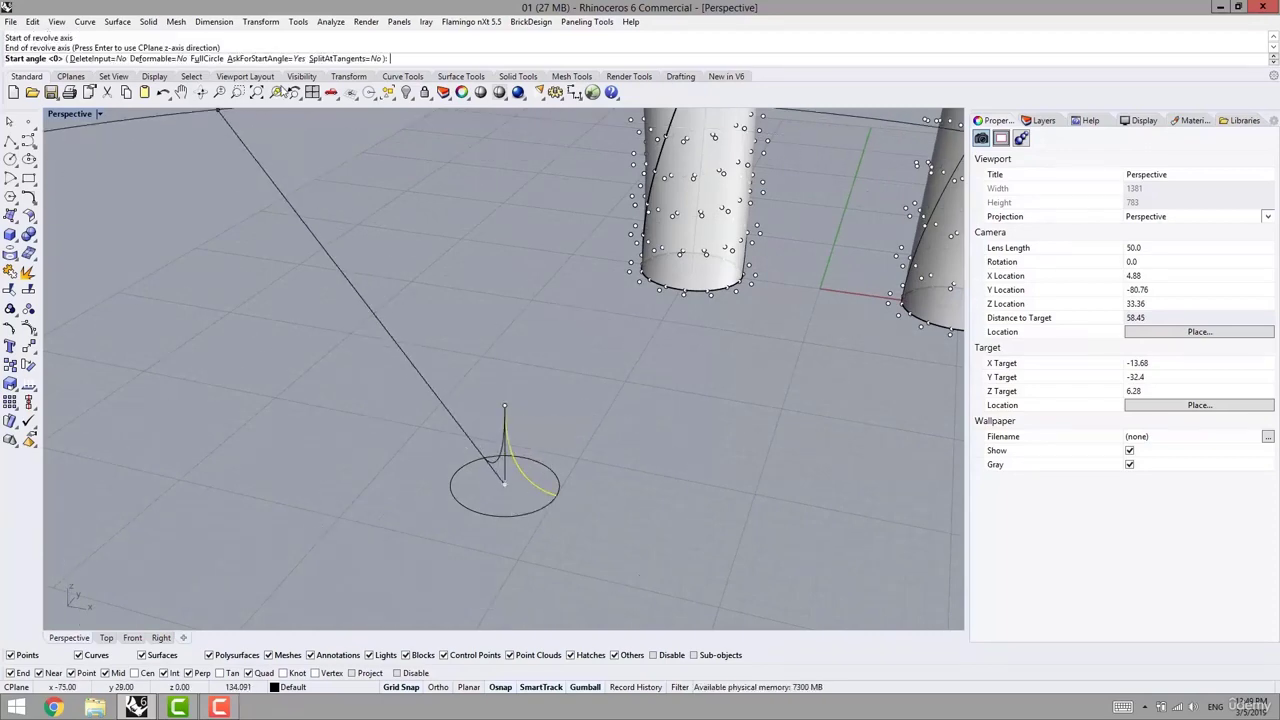
click(206, 58)
shift+right_drag(574, 468, 422, 445)
scroll(486, 450, down, 4)
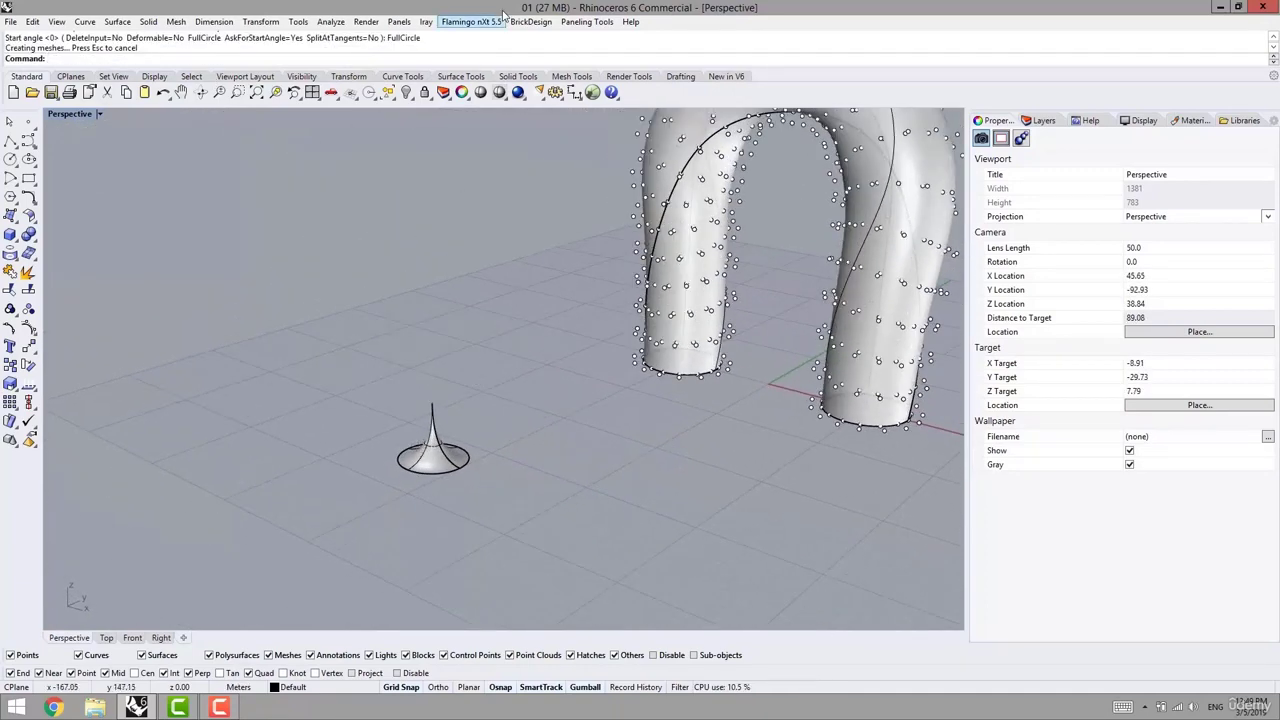
Start Panel Custom 3D on the first arch with its inner and outer point grids as bounding grids and no bounding surfaces
click(580, 24)
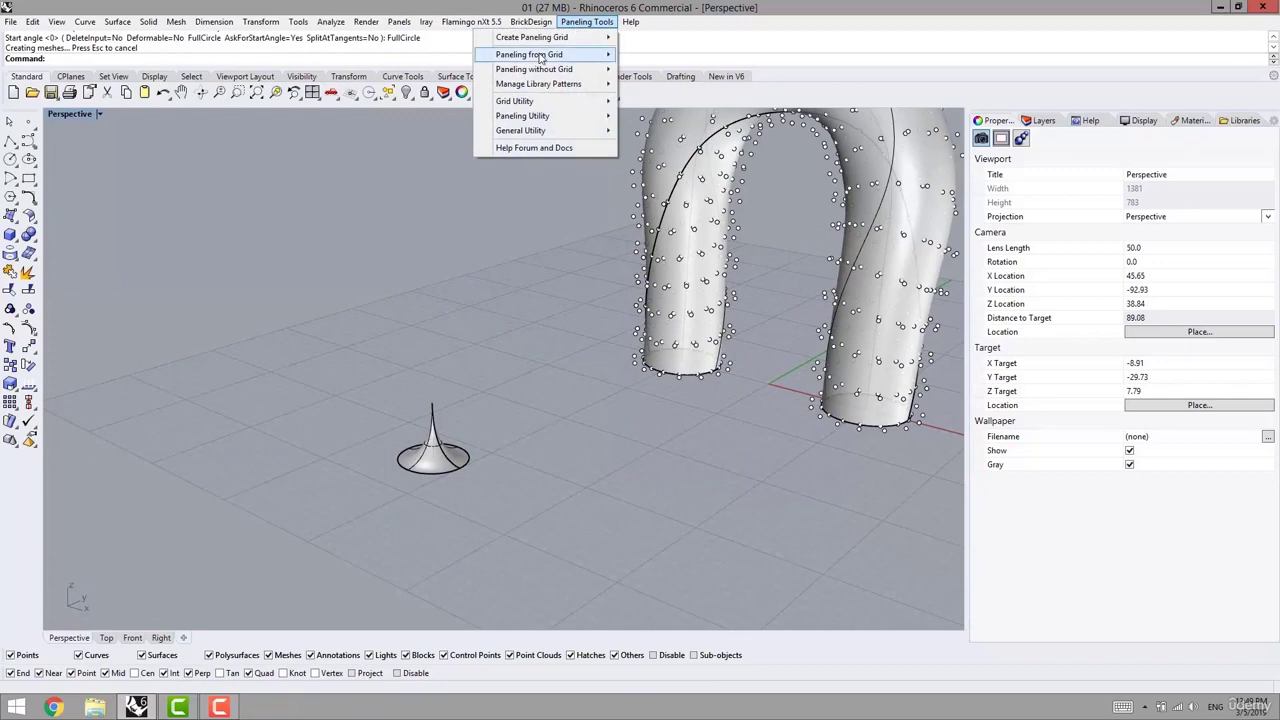
mouse_move(527, 60)
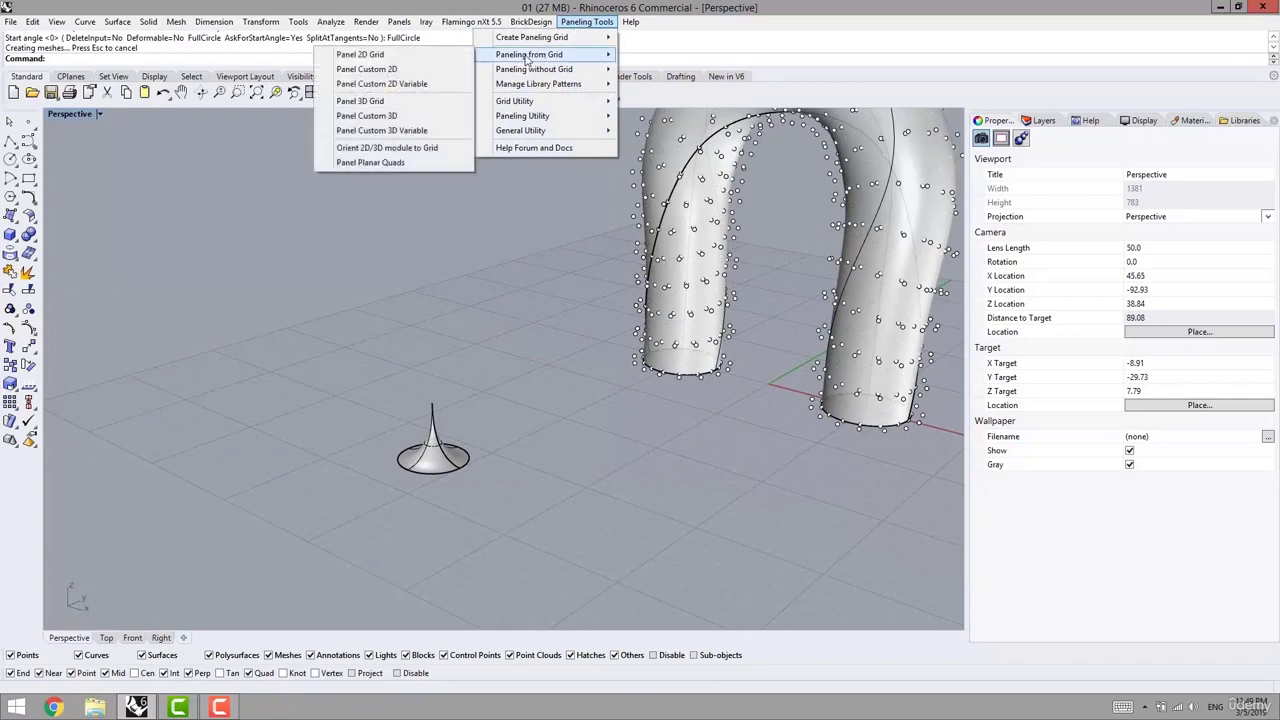
click(373, 120)
scroll(556, 397, up, 3)
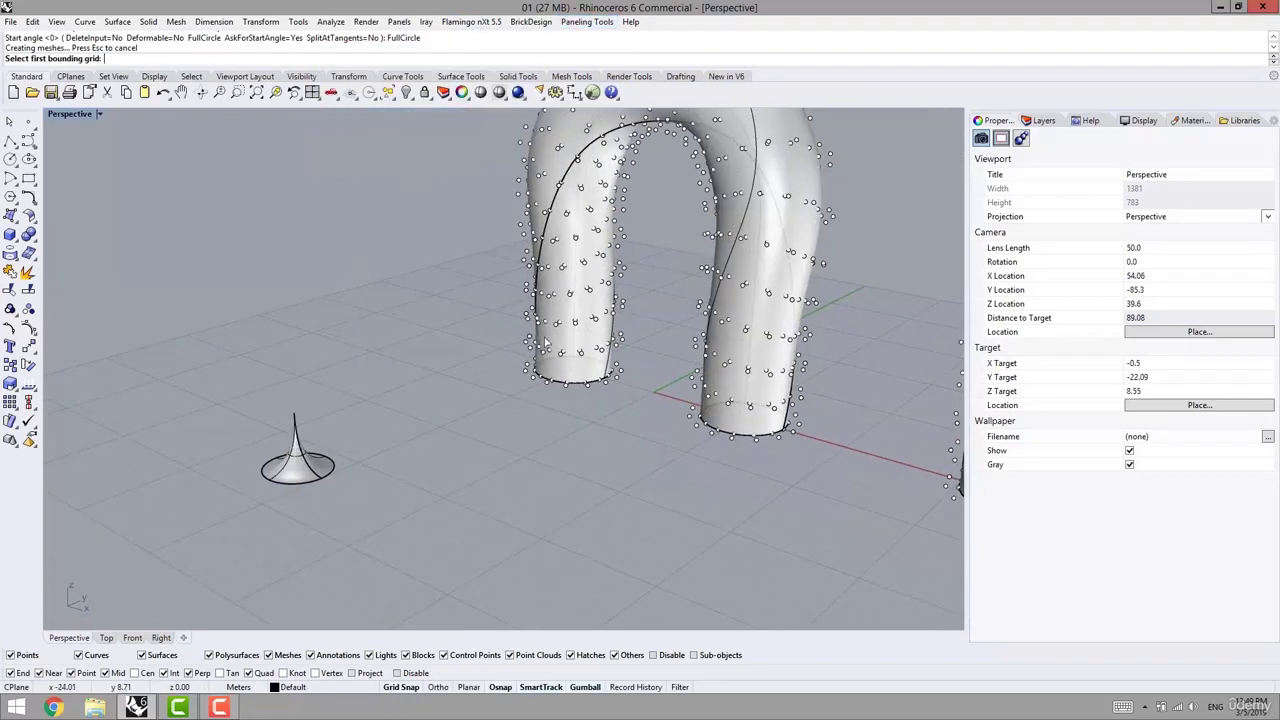
key(Return)
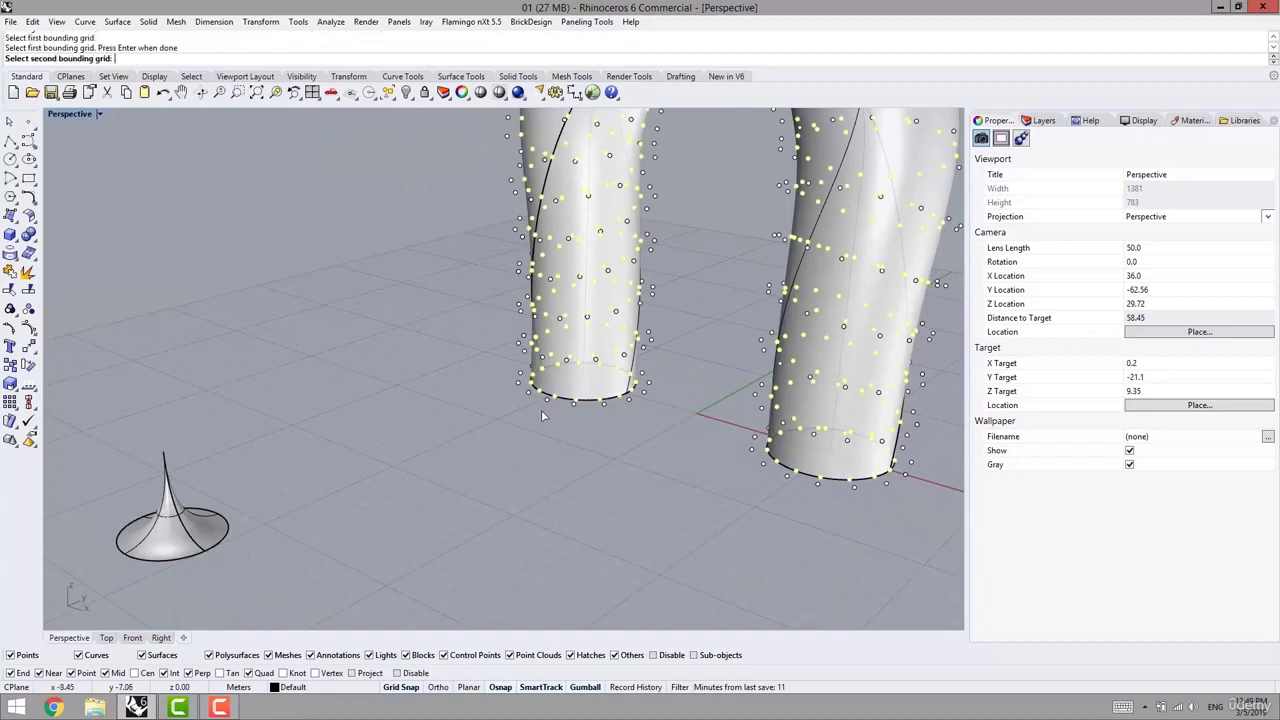
click(546, 402)
key(Return)
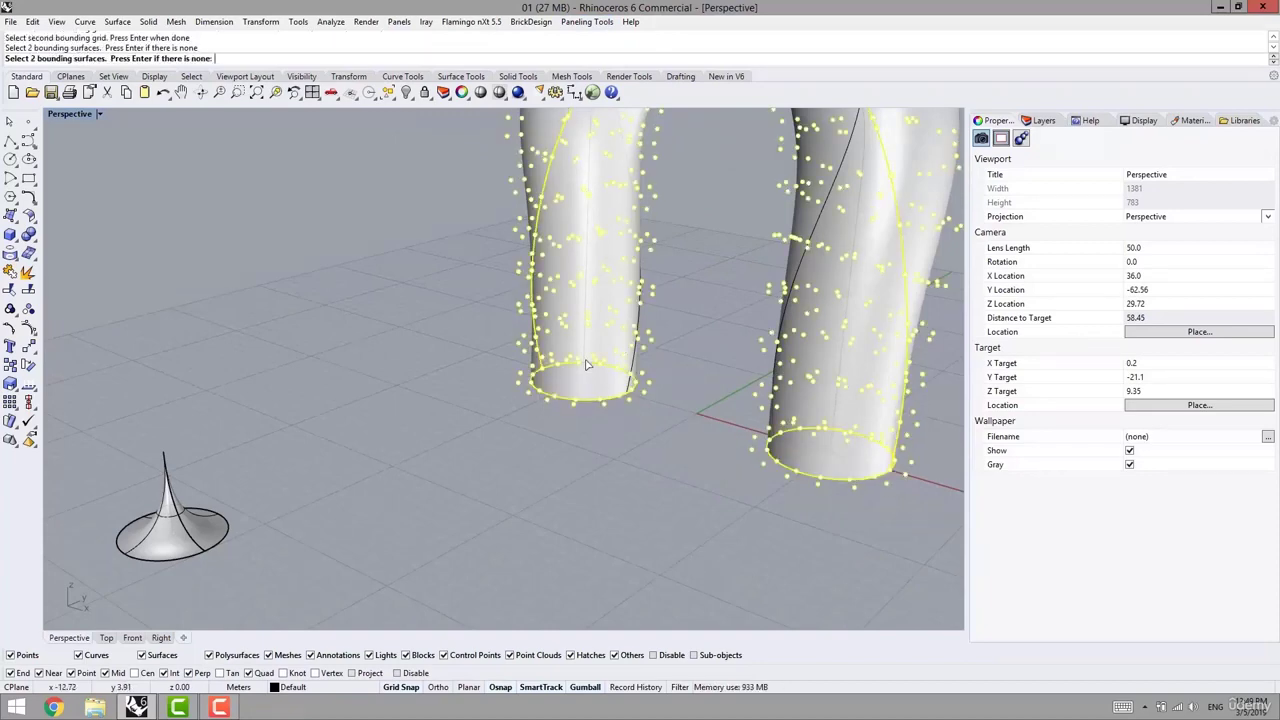
key(Return)
Use the revolved spike as the module and generate the panels with base 0 and shift 1 in both U and V
scroll(322, 443, down, 3)
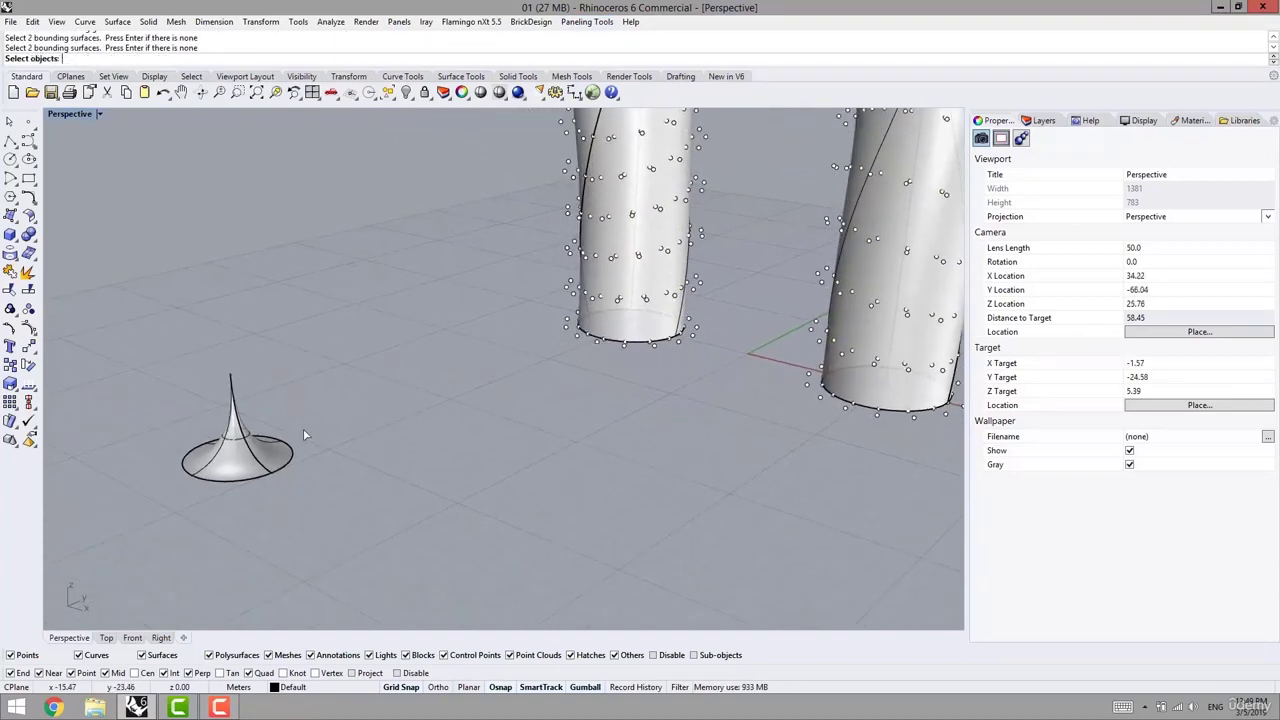
click(276, 462)
scroll(317, 469, down, 2)
key(Return)
right_drag(319, 469, 384, 527)
scroll(300, 499, up, 2)
scroll(300, 499, up, 3)
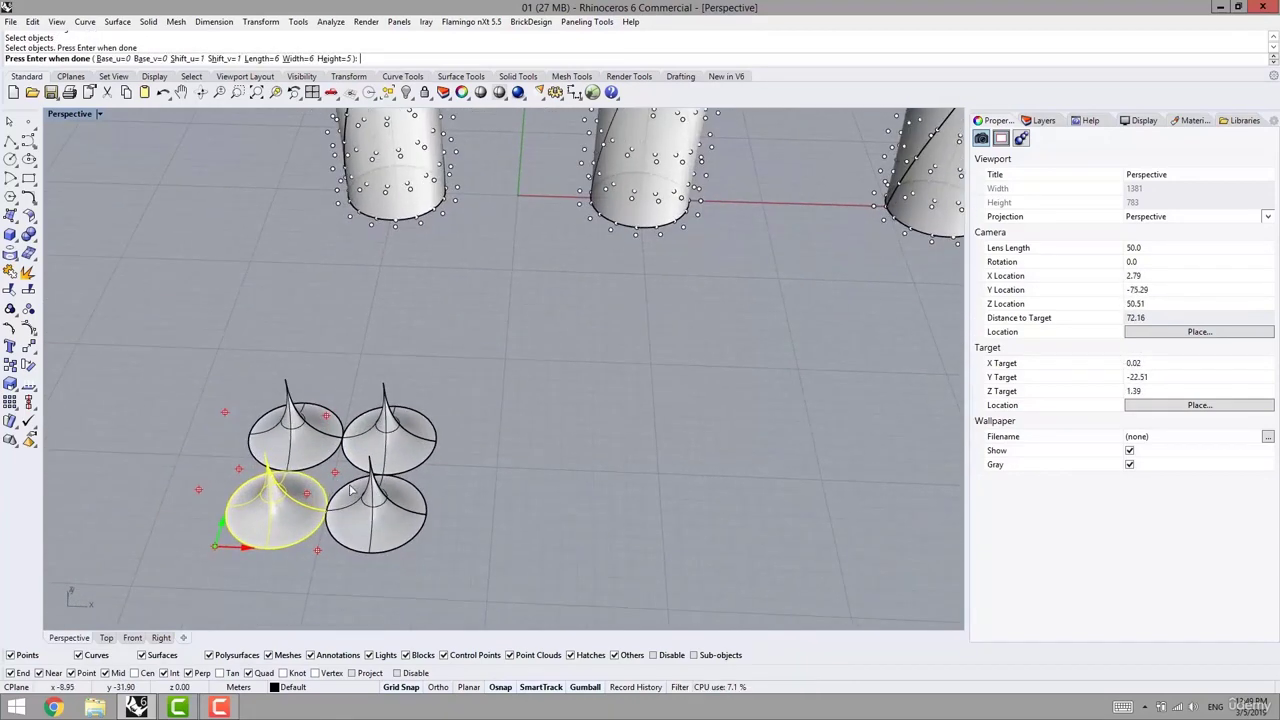
scroll(399, 470, down, 2)
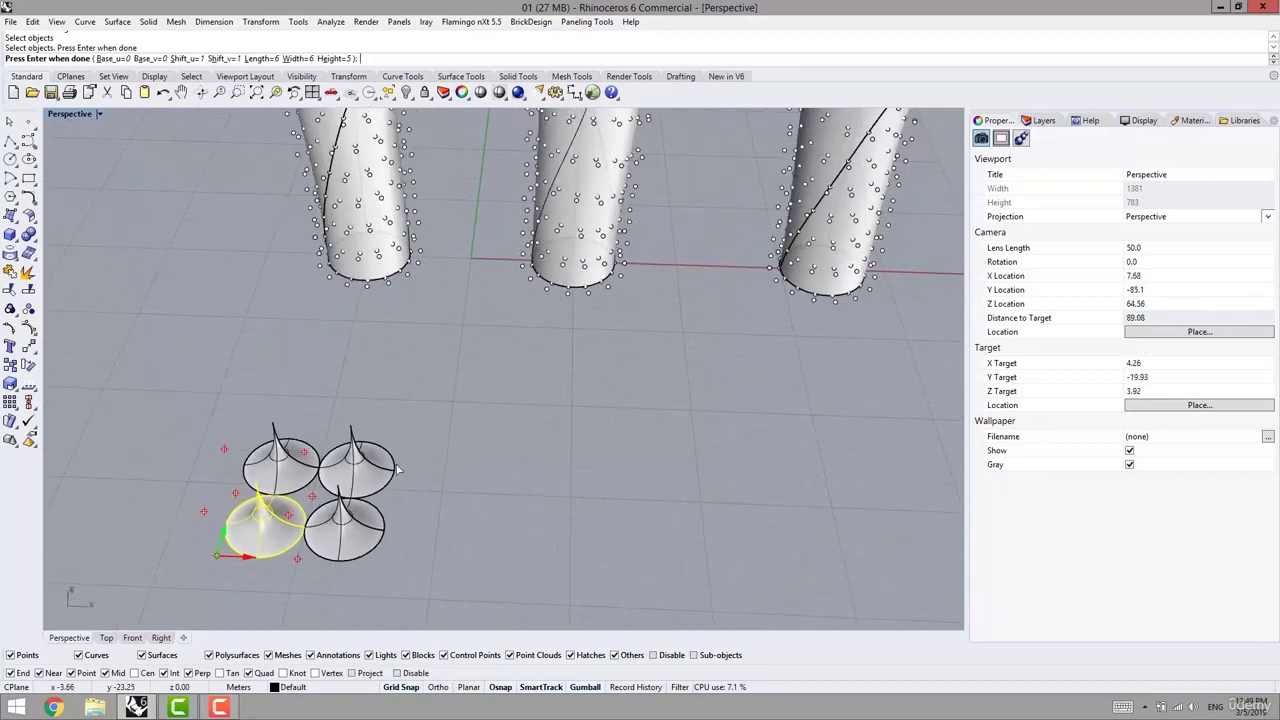
right_drag(398, 422, 379, 406)
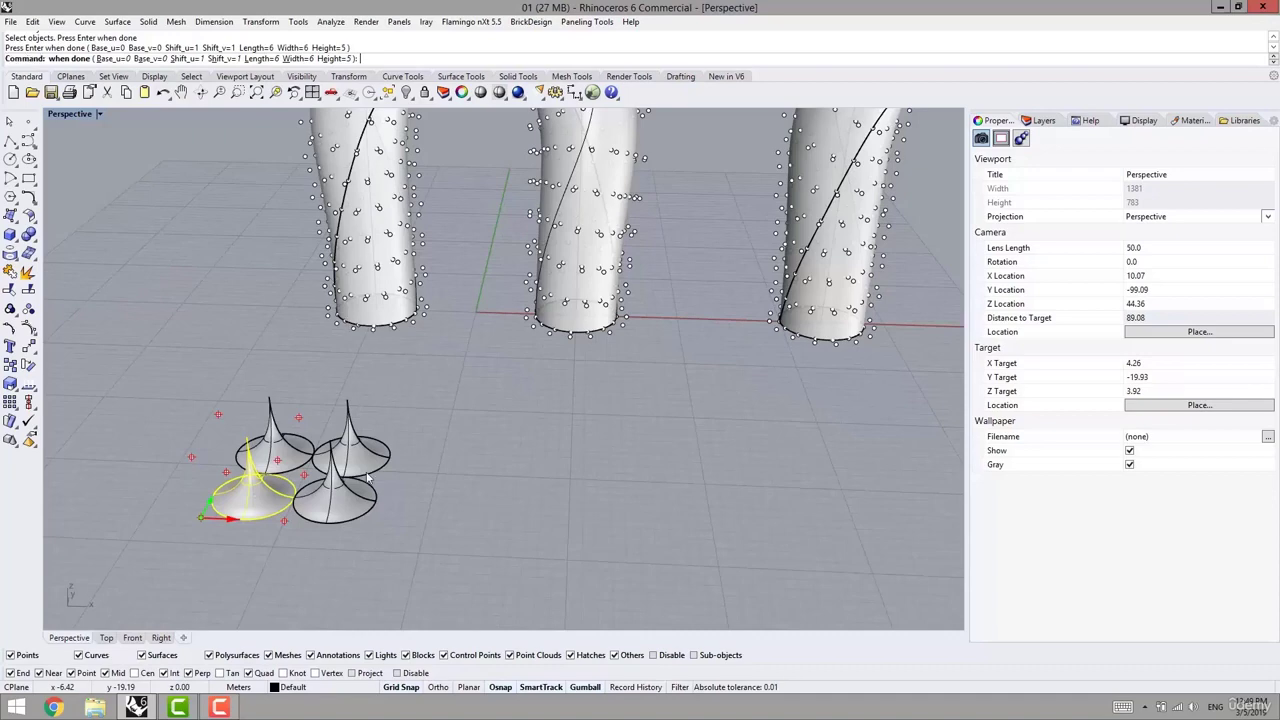
key(Return)
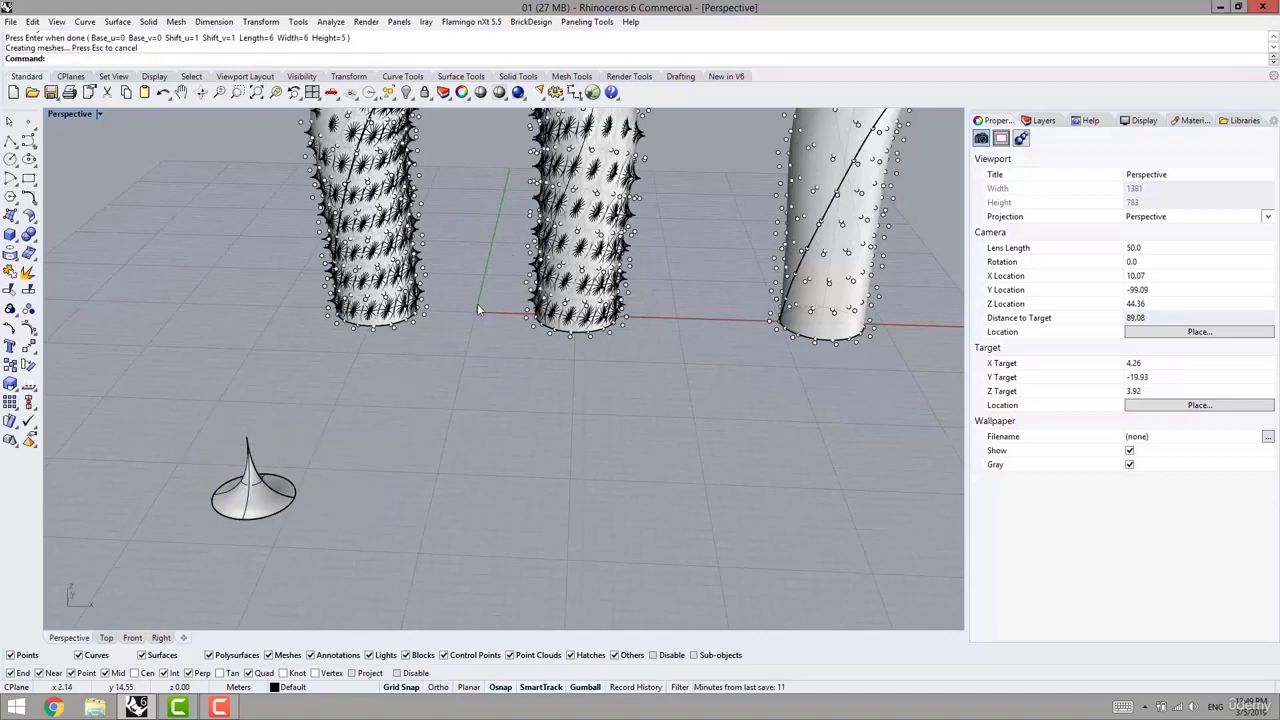
Select the generated spike surfaces and create a Custom material coloured dark red (RGB 195, 8, 8) with slight reflectivity and transparency
right_drag(477, 303, 478, 462)
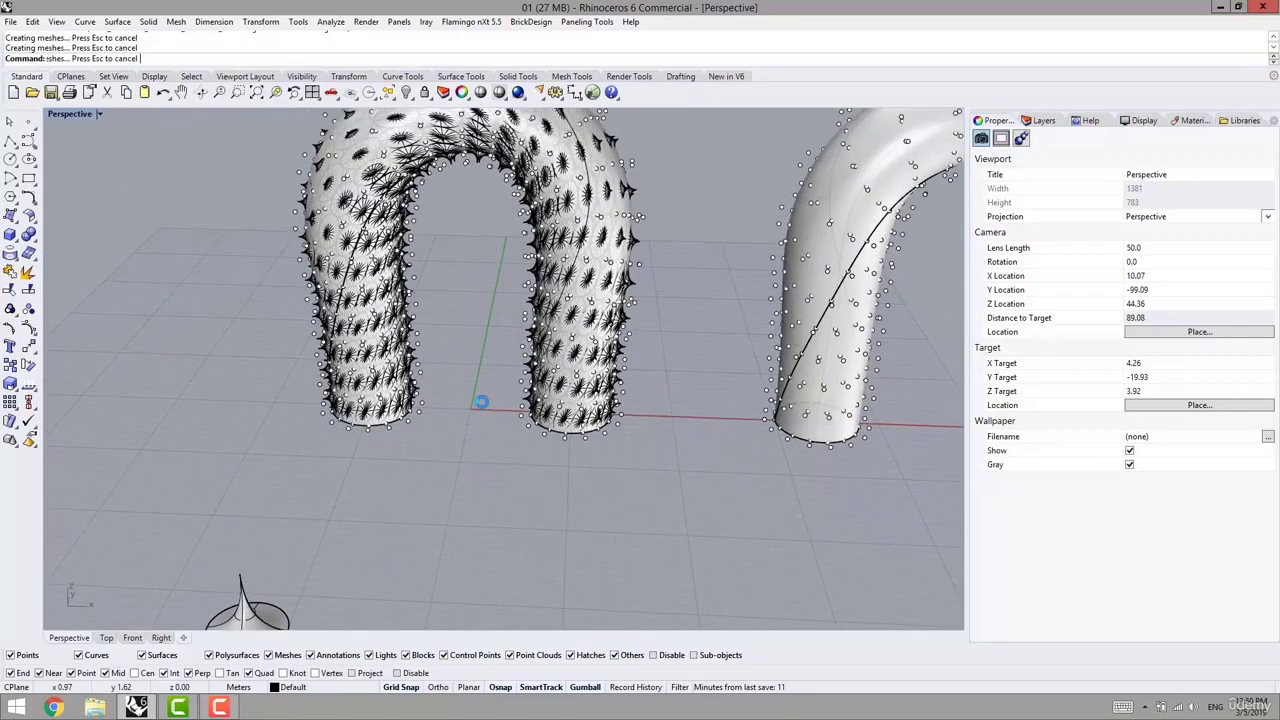
scroll(455, 404, up, 6)
right_drag(367, 376, 440, 376)
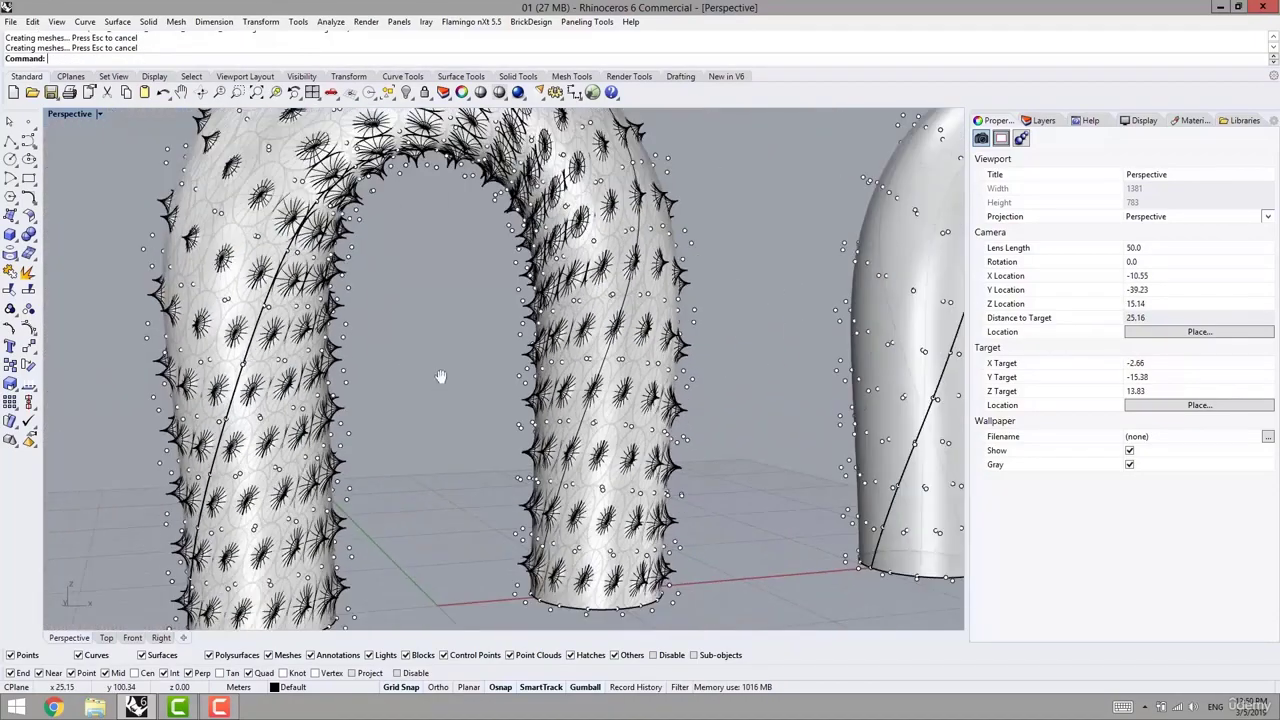
middle_click(399, 421)
click(383, 440)
scroll(450, 463, down, 2)
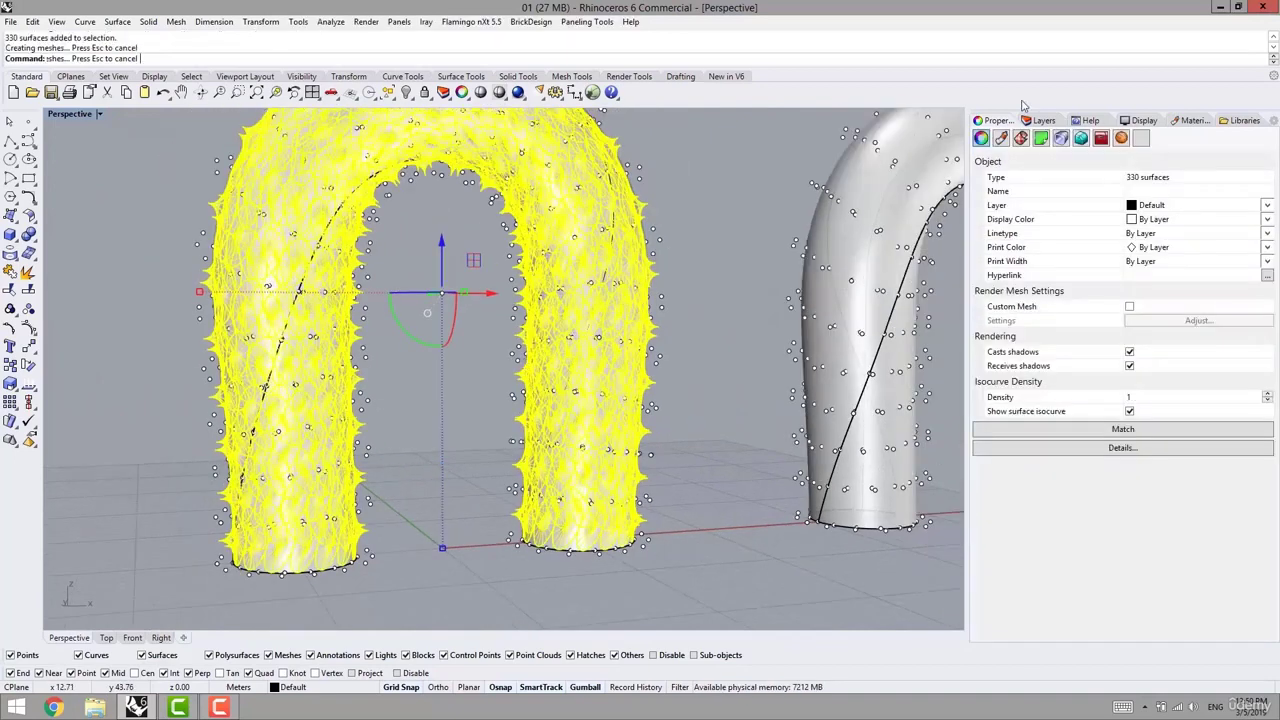
click(1192, 120)
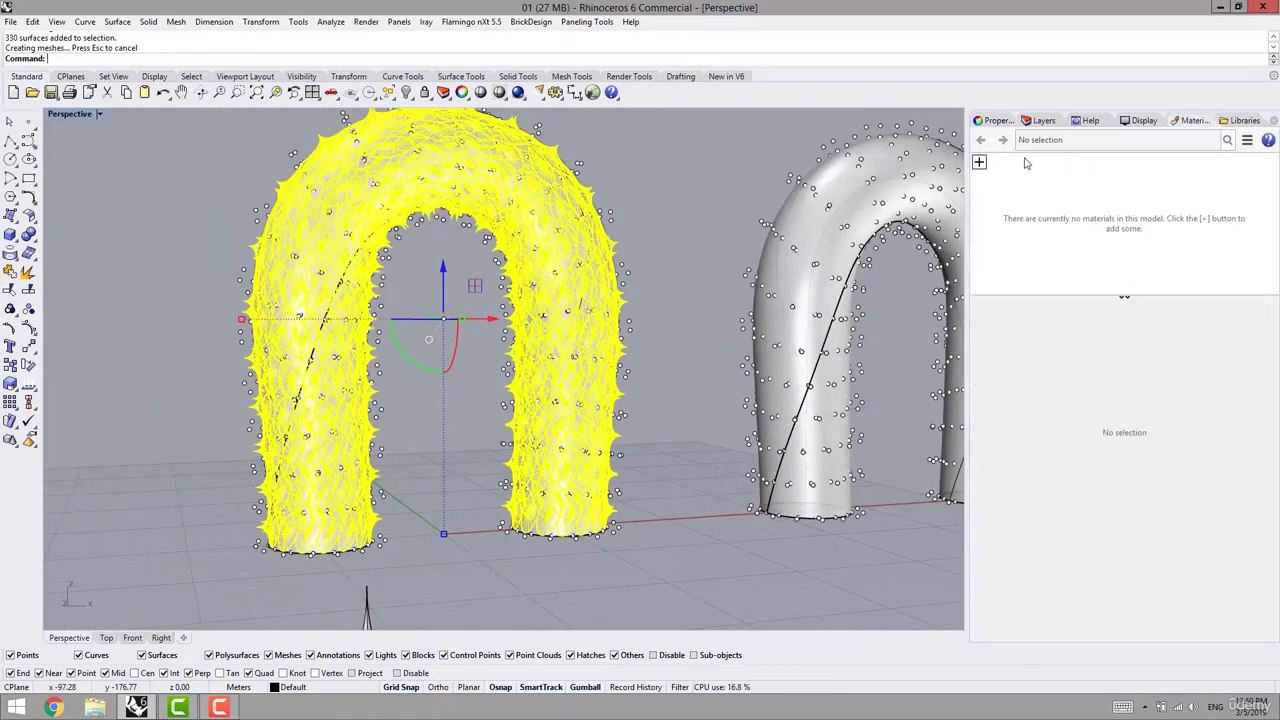
click(979, 162)
click(1020, 190)
click(1145, 427)
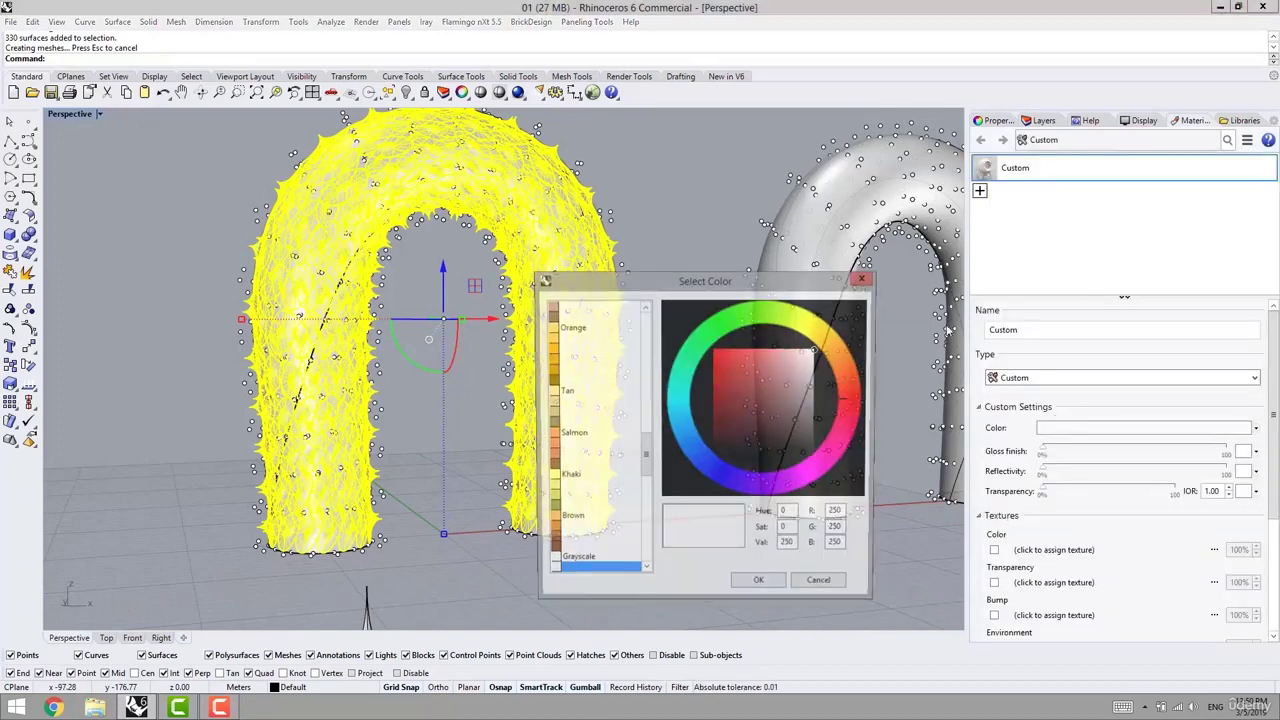
drag(782, 369, 699, 366)
drag(723, 421, 717, 372)
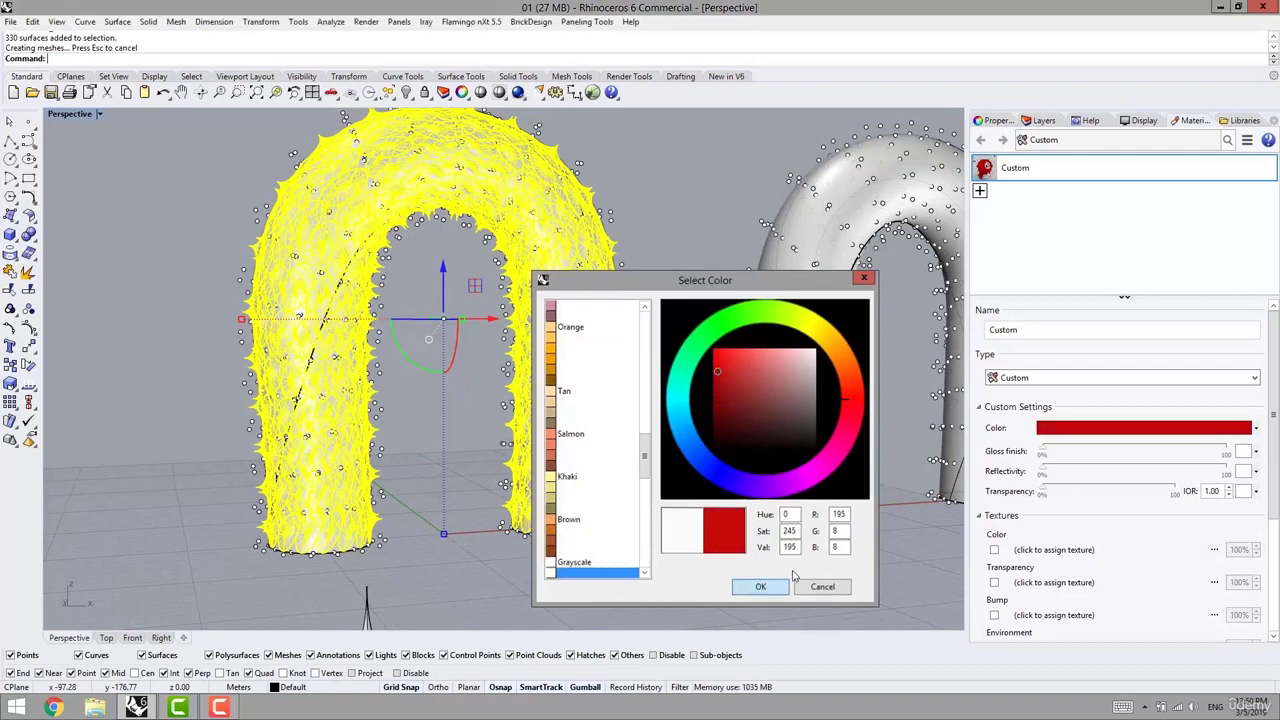
click(762, 587)
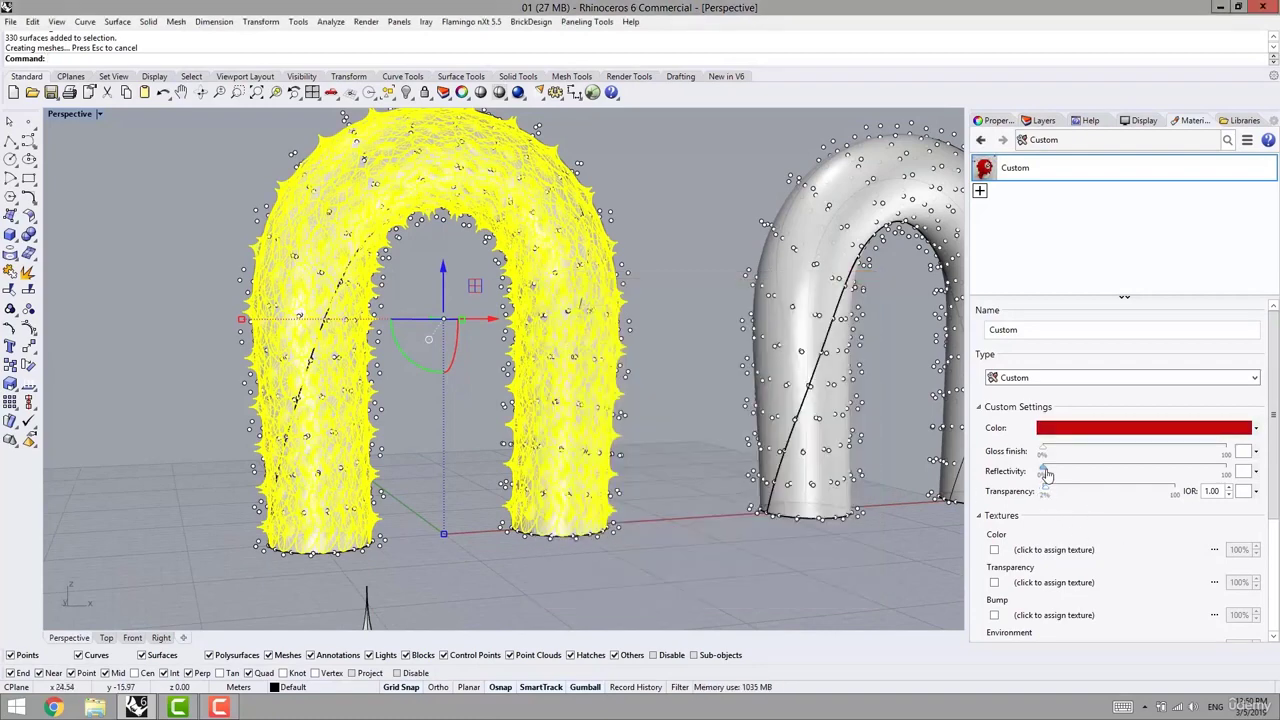
Assign the red Custom material to the selected spikes and inspect the paneled arch in Rendered display mode
right_click(990, 167)
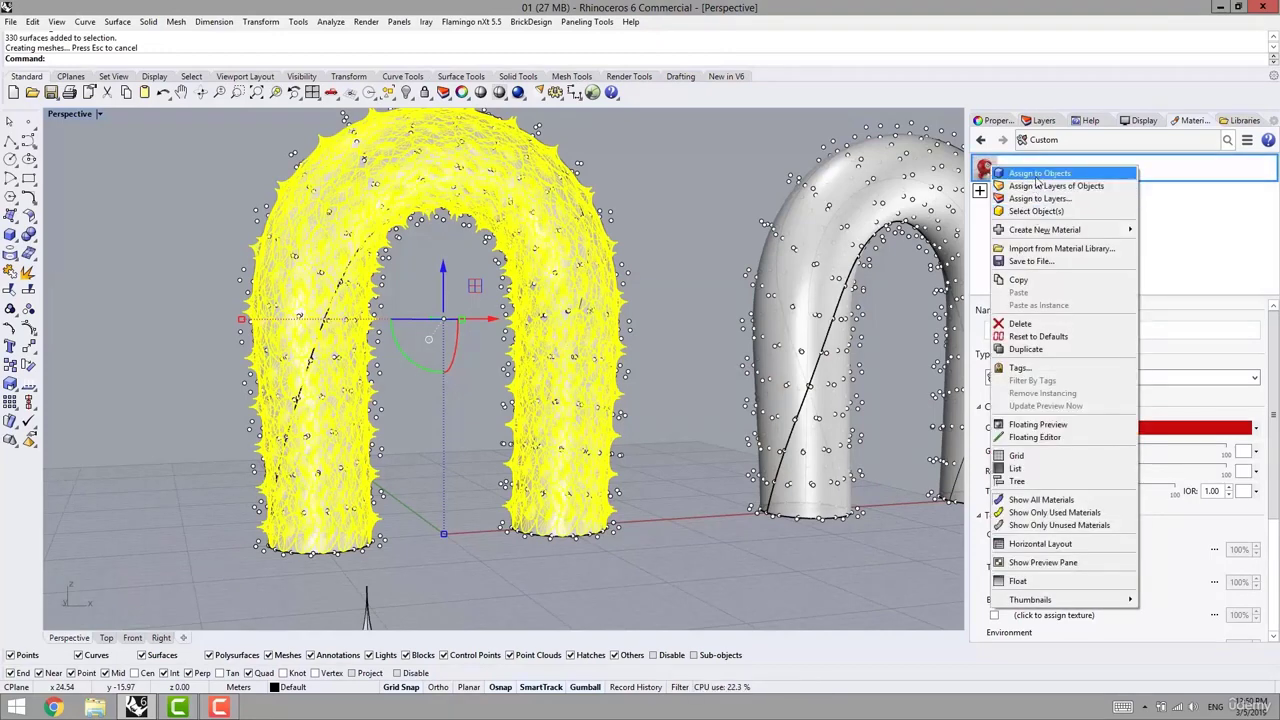
click(1036, 175)
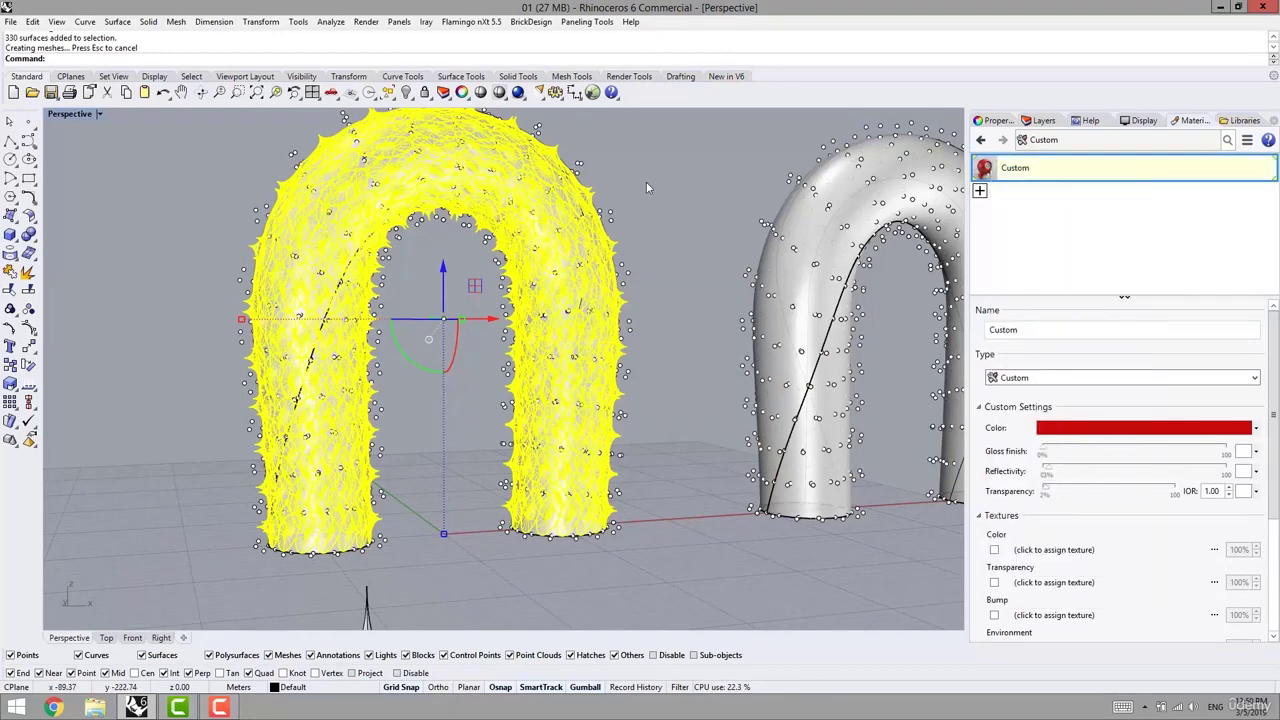
click(646, 181)
middle_click(641, 192)
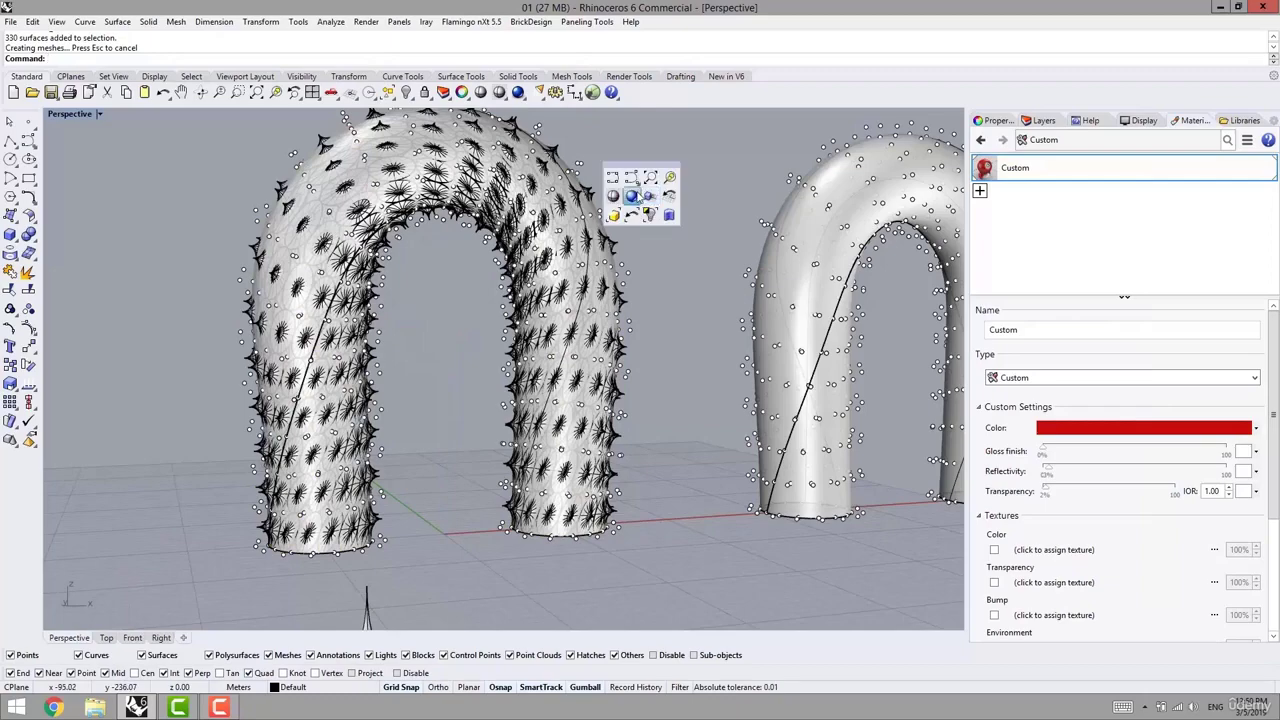
click(631, 195)
right_drag(648, 297, 568, 305)
scroll(558, 313, up, 2)
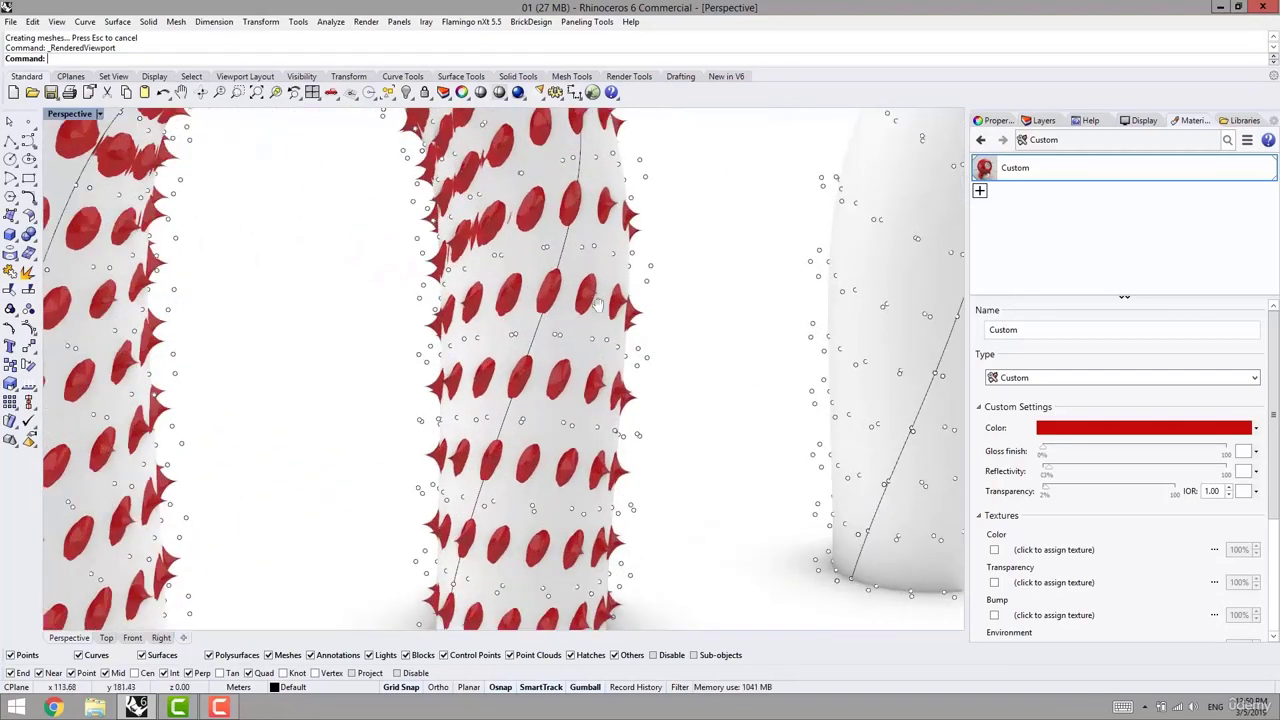
scroll(530, 330, down, 4)
right_drag(463, 360, 390, 457)
scroll(356, 456, up, 2)
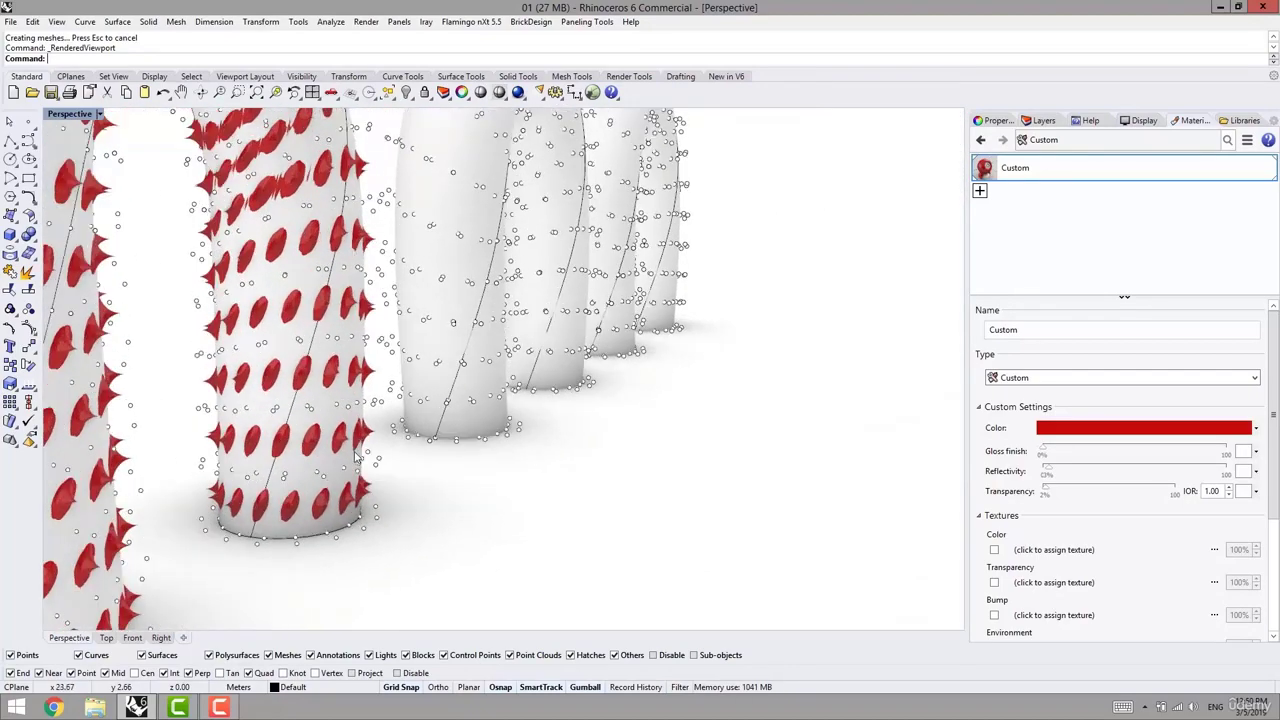
scroll(356, 456, up, 3)
Undo the material assignment on the spikes and return the viewport to Shaded display mode
key(ctrl+z)
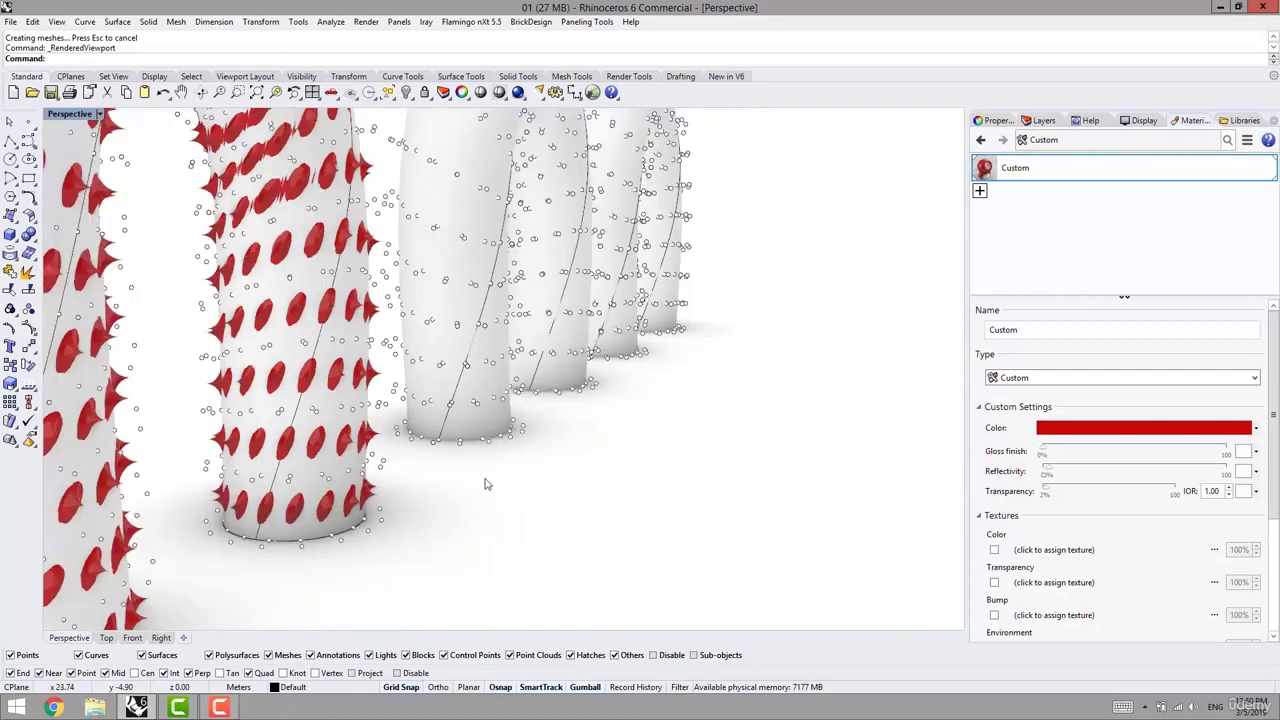
key(ctrl+z)
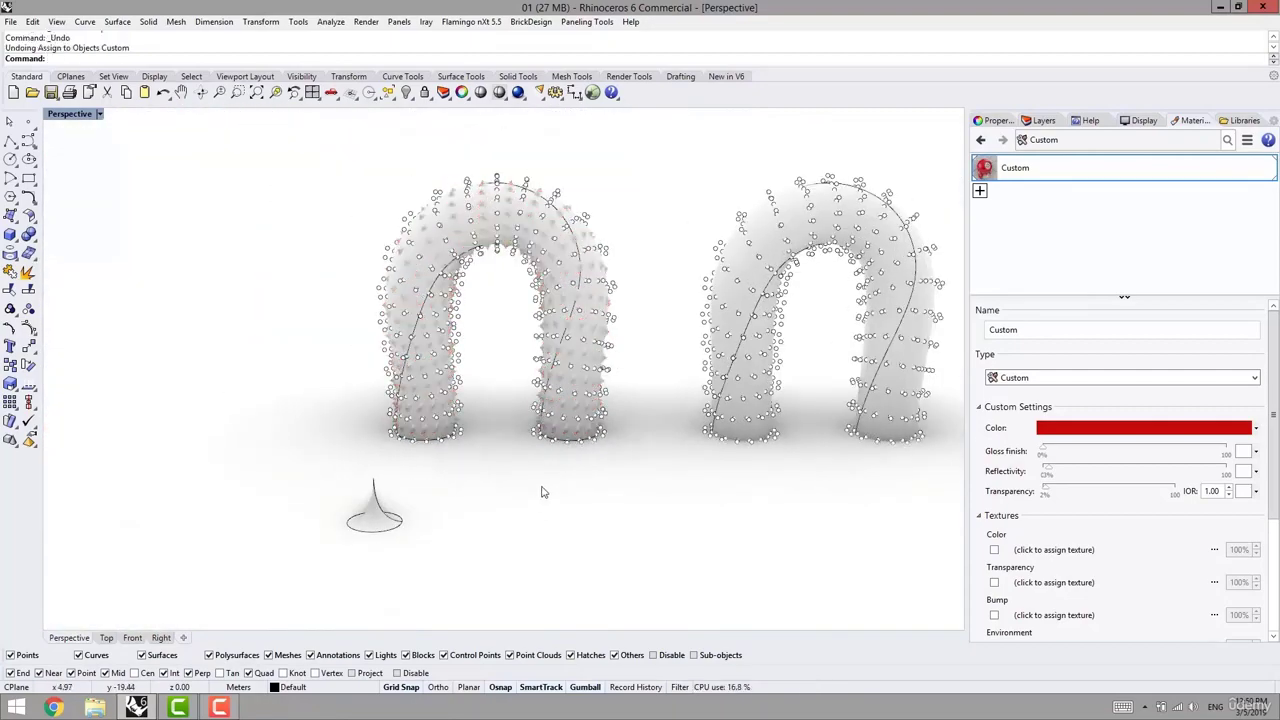
key(ctrl+alt+s)
Duplicate only the base arch surface of the paneled arch along the negative X direction, without its point grids or spikes
right_drag(584, 452, 557, 459)
scroll(557, 455, up, 5)
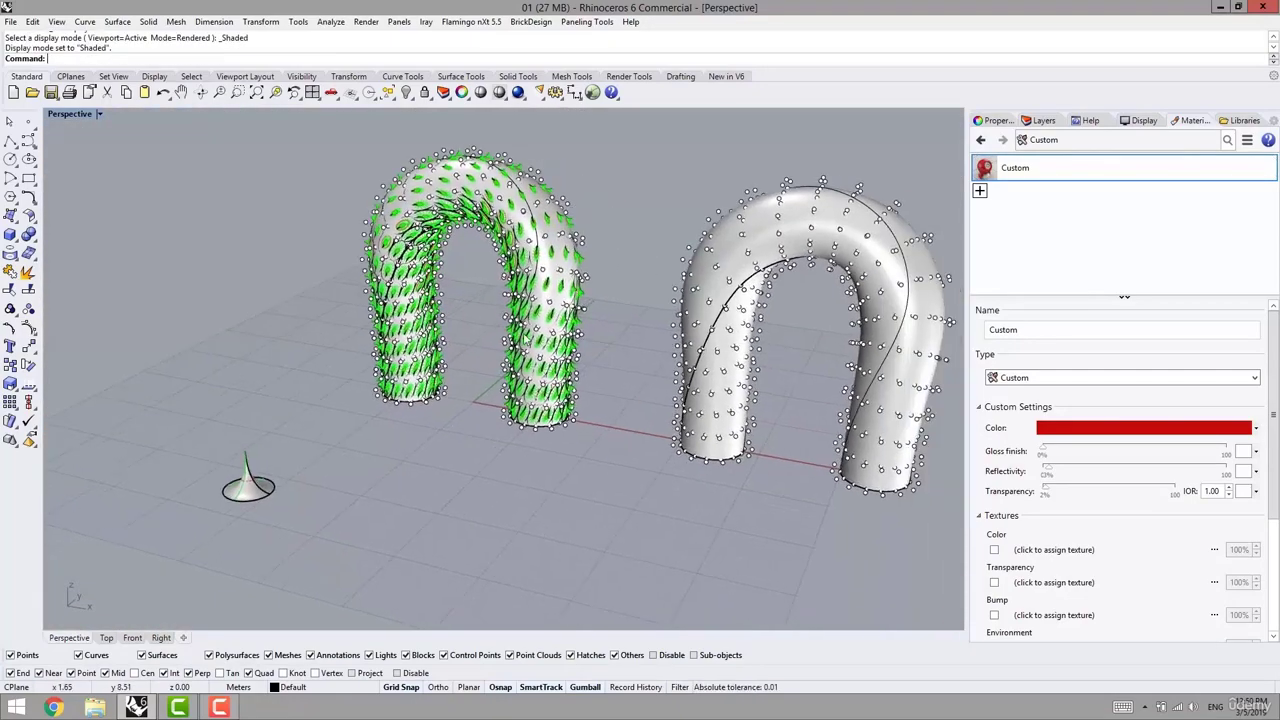
click(556, 283)
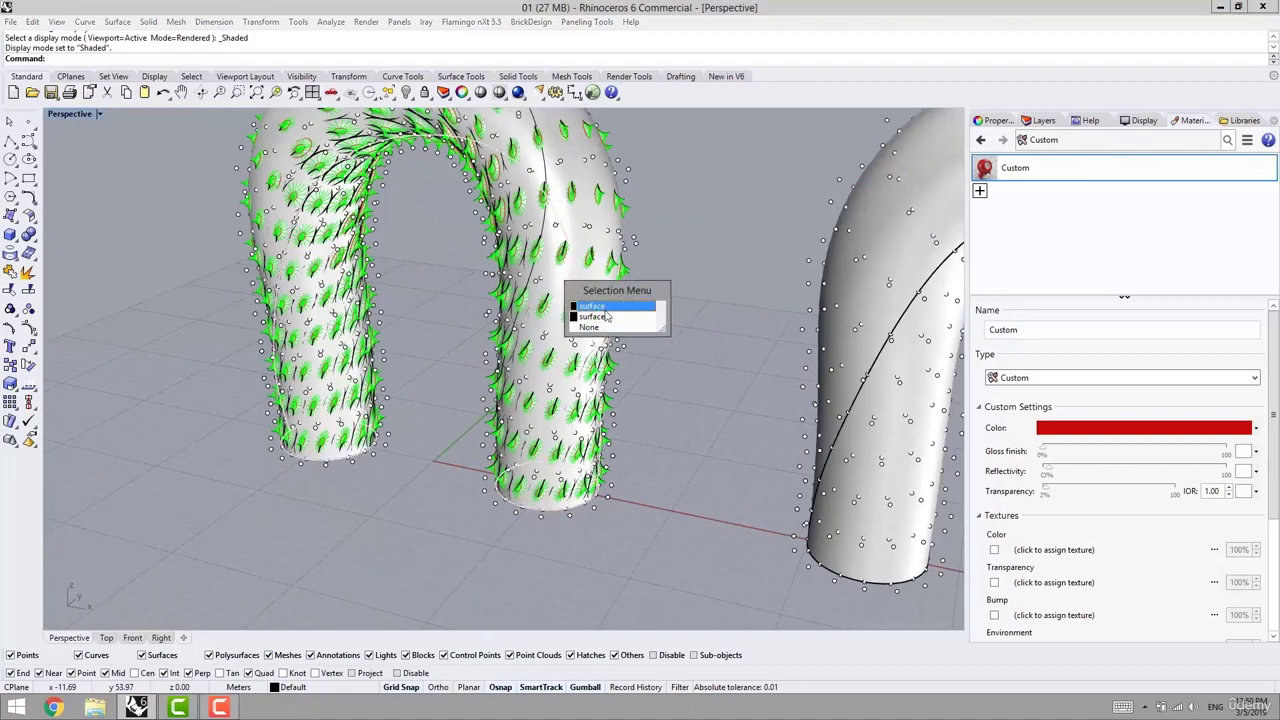
click(607, 316)
scroll(620, 318, down, 3)
scroll(640, 316, up, 8)
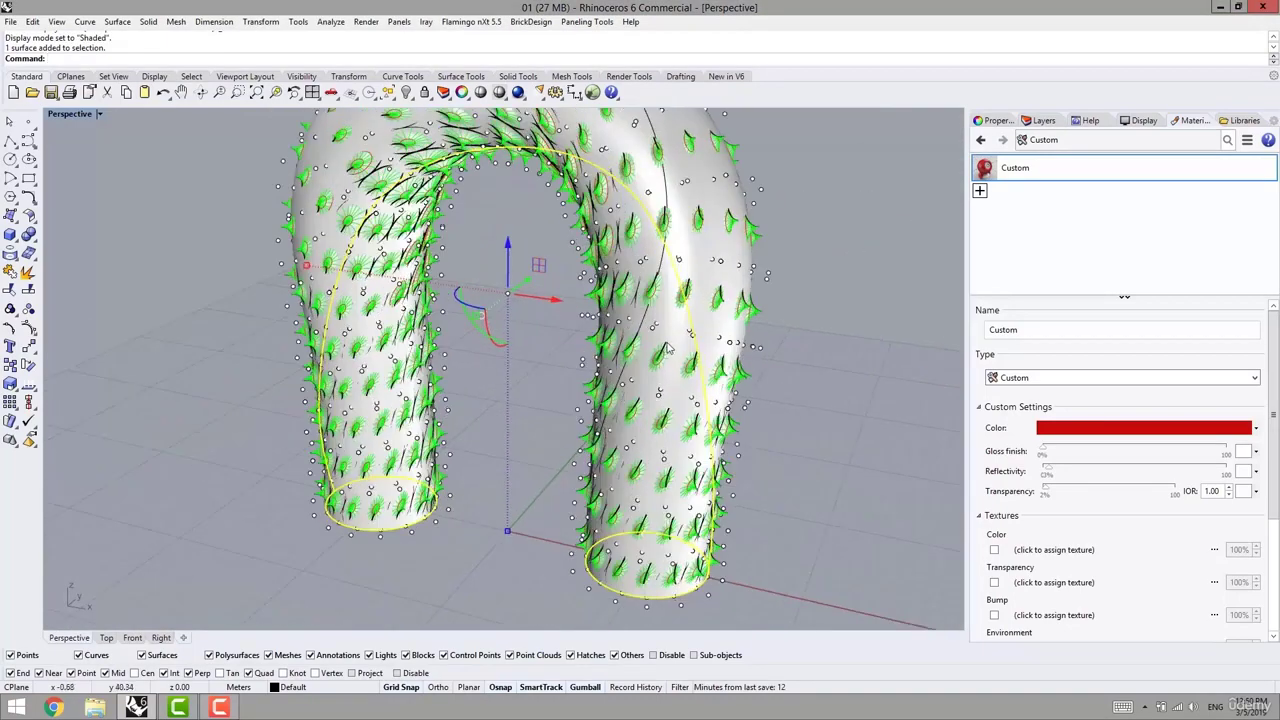
scroll(623, 355, down, 5)
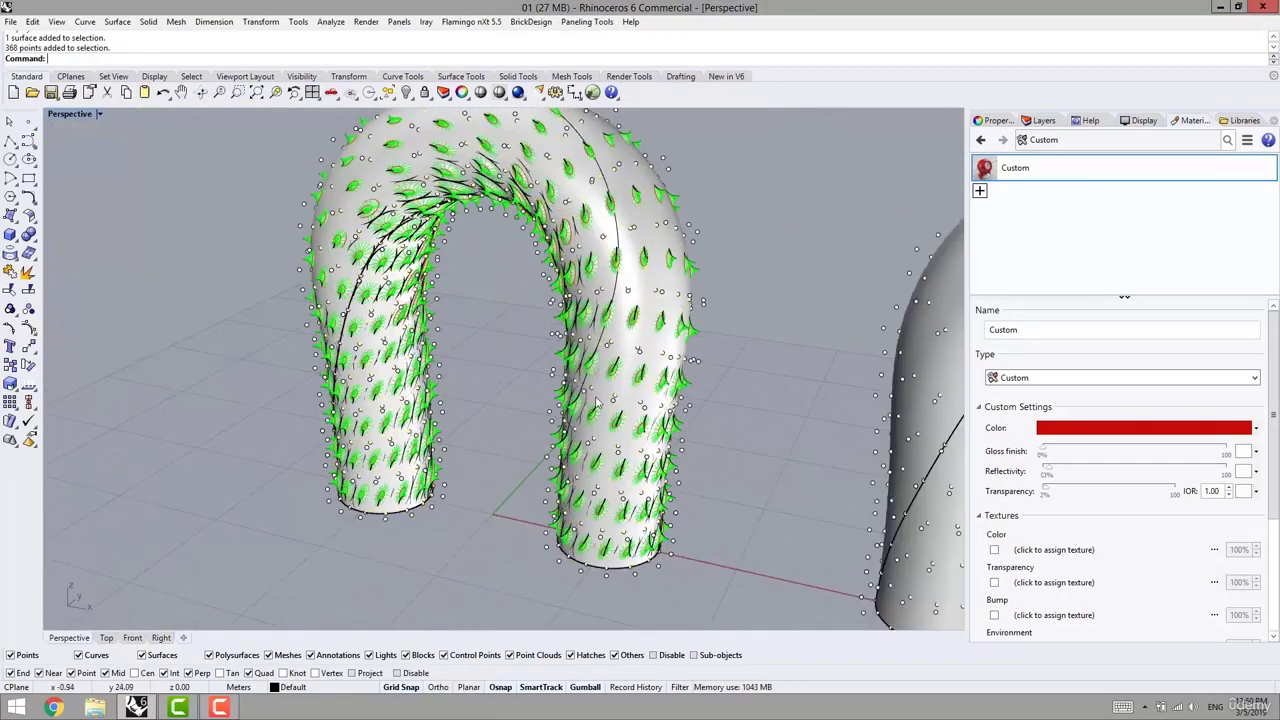
click(627, 388)
click(688, 423)
scroll(672, 432, down, 4)
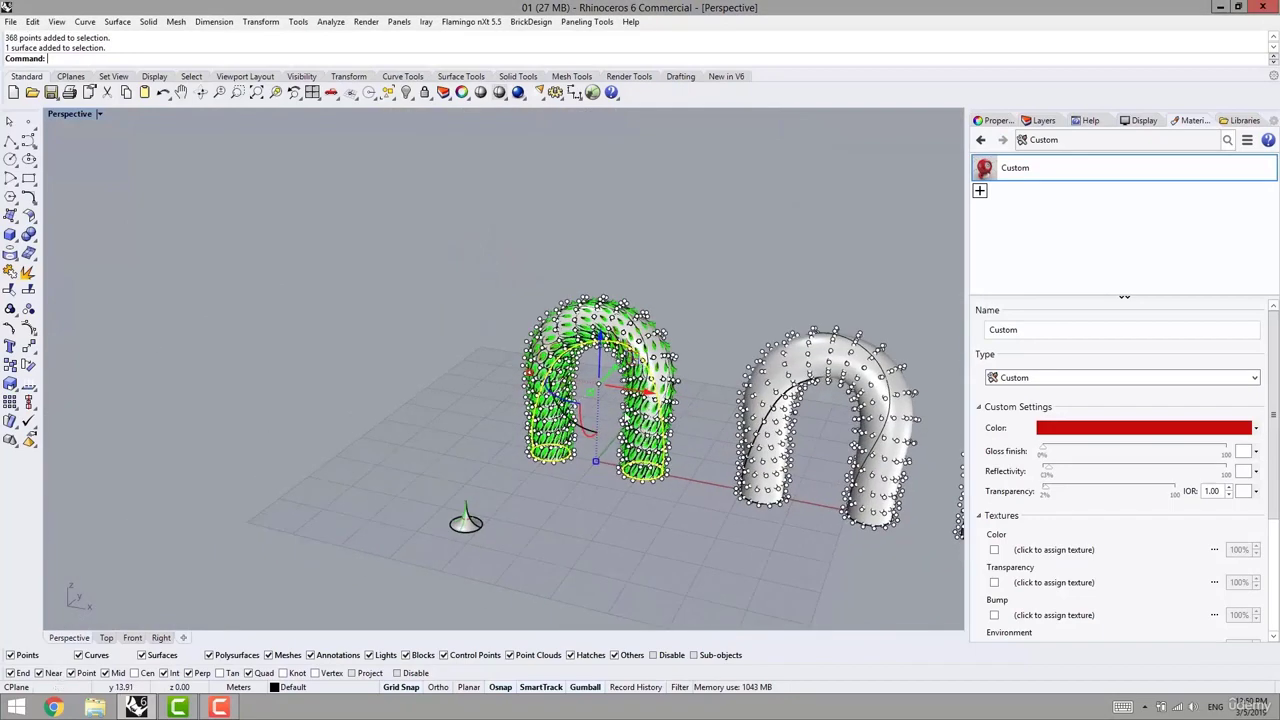
drag(640, 392, 460, 385)
key(Escape)
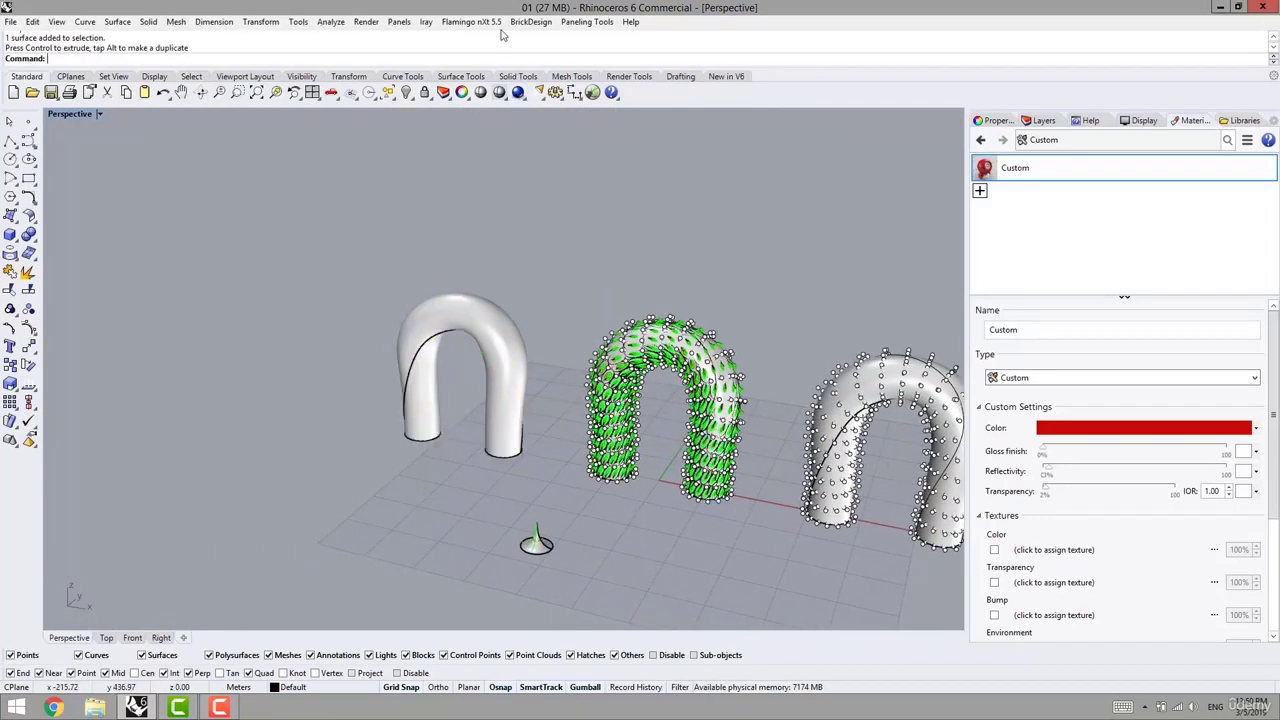
Start a Surface Domain Number paneling grid on the duplicated arch surface with 30 spans in U
click(587, 22)
mouse_move(555, 37)
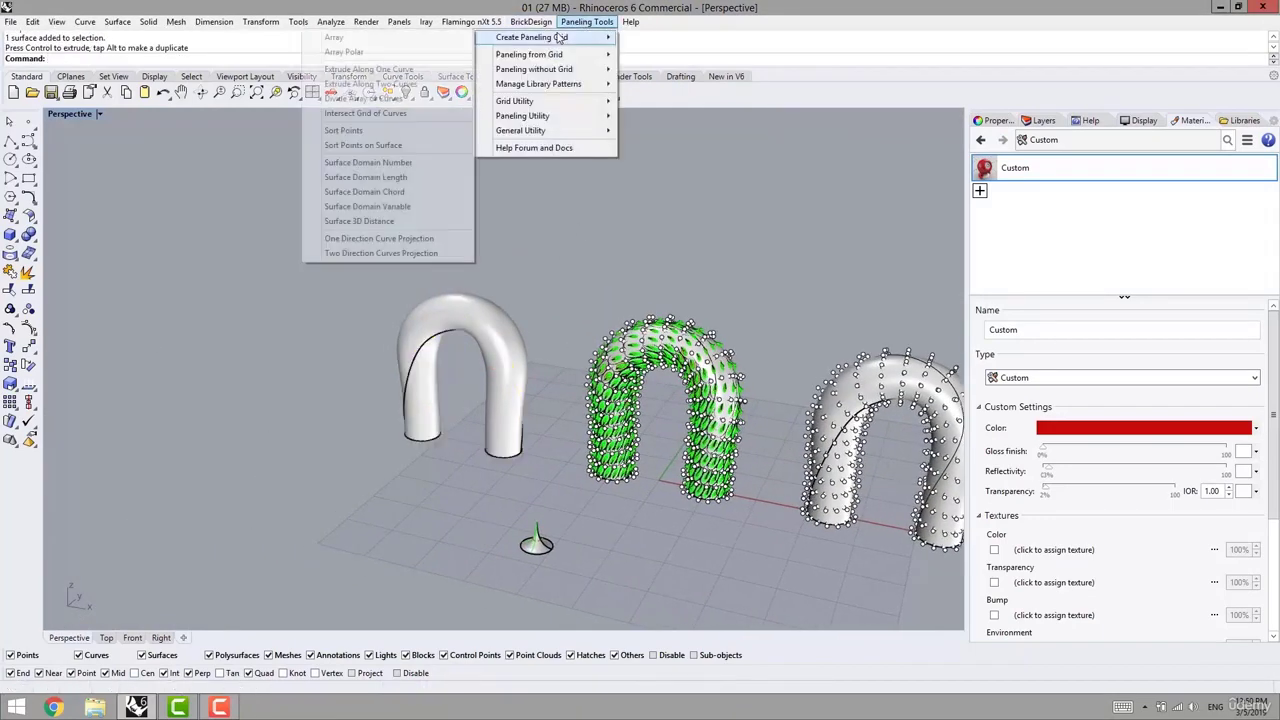
click(385, 163)
click(495, 335)
key(Return)
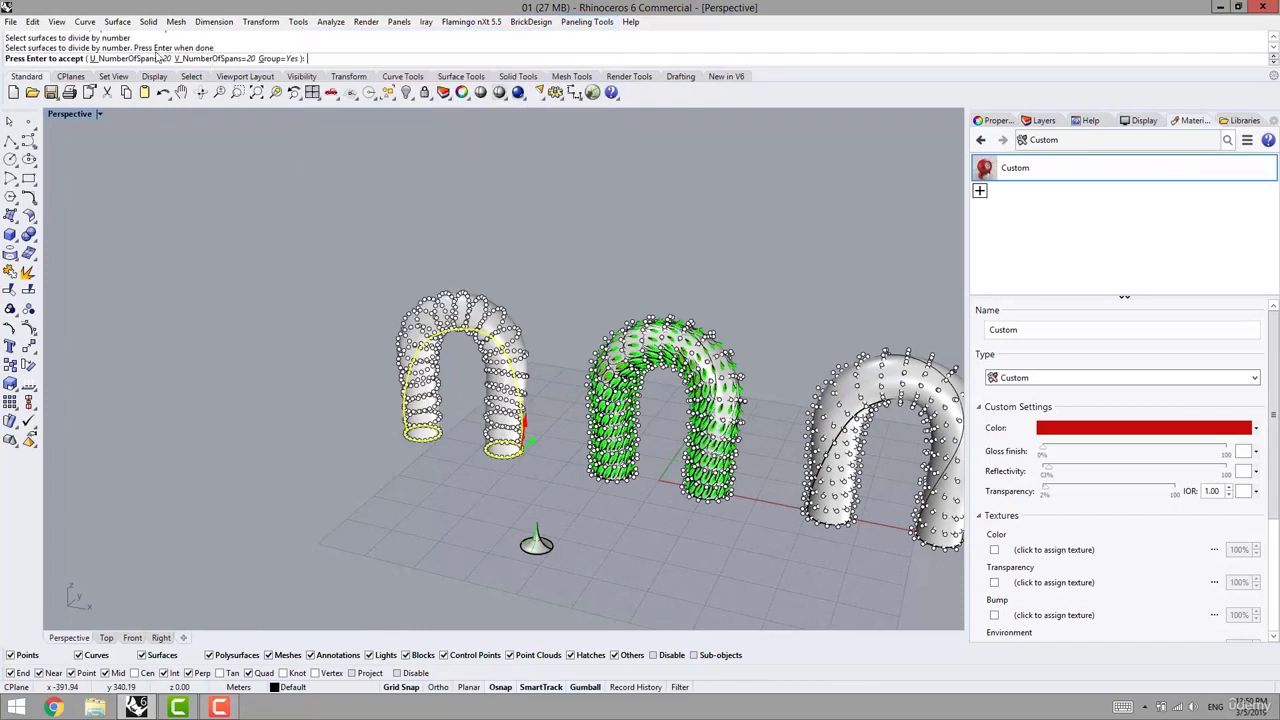
click(156, 59)
text(30)
key(Return)
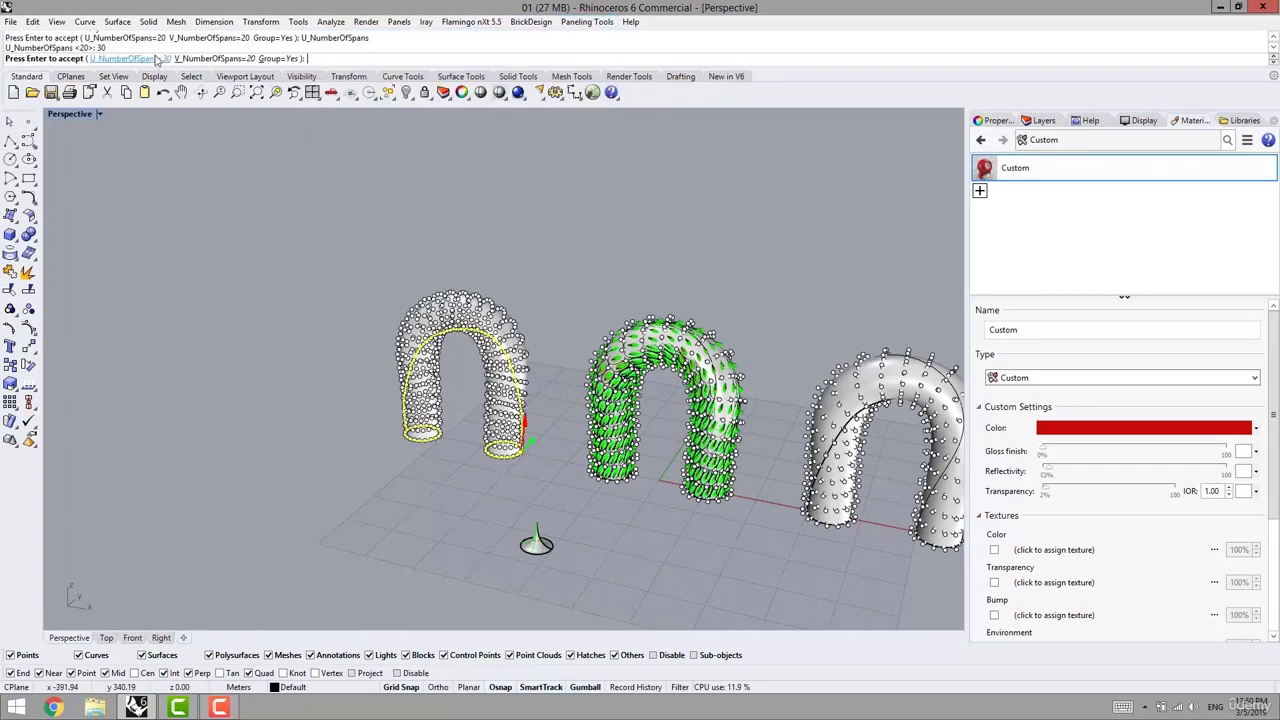
Try denser grid divisions on the arch: V spans 30, U spans 40, and V spans 24
scroll(463, 435, up, 8)
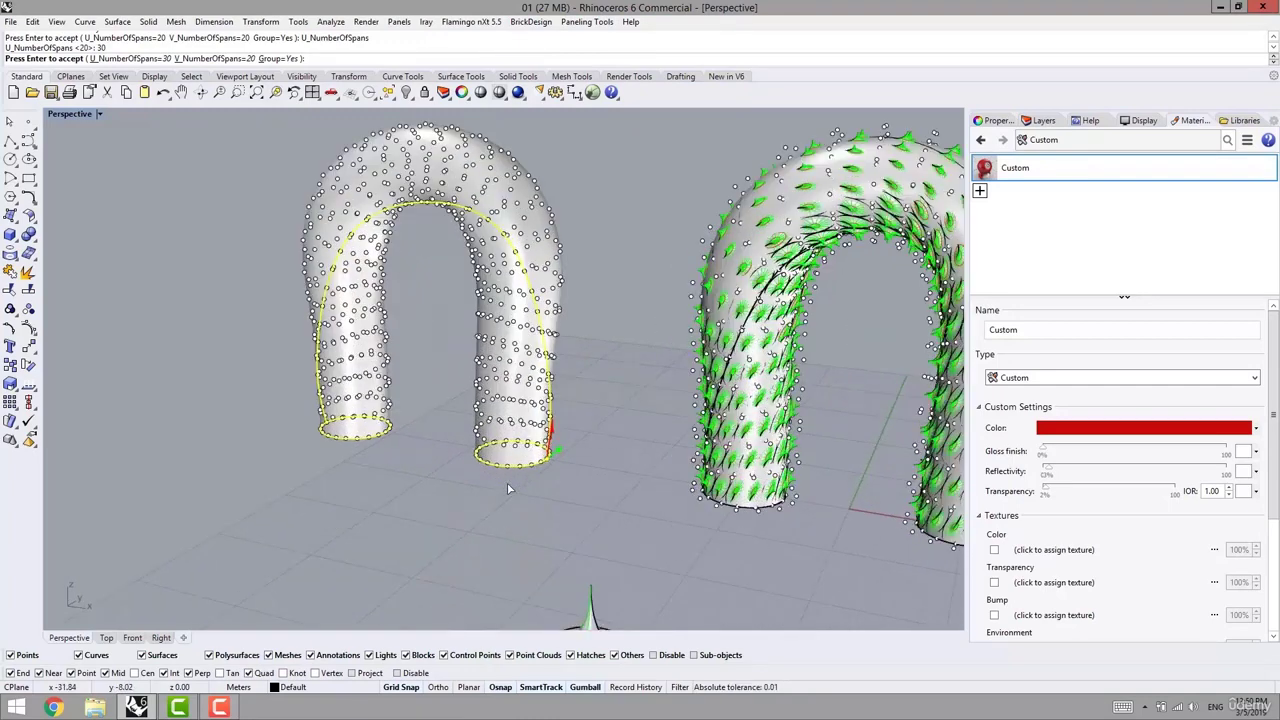
click(226, 59)
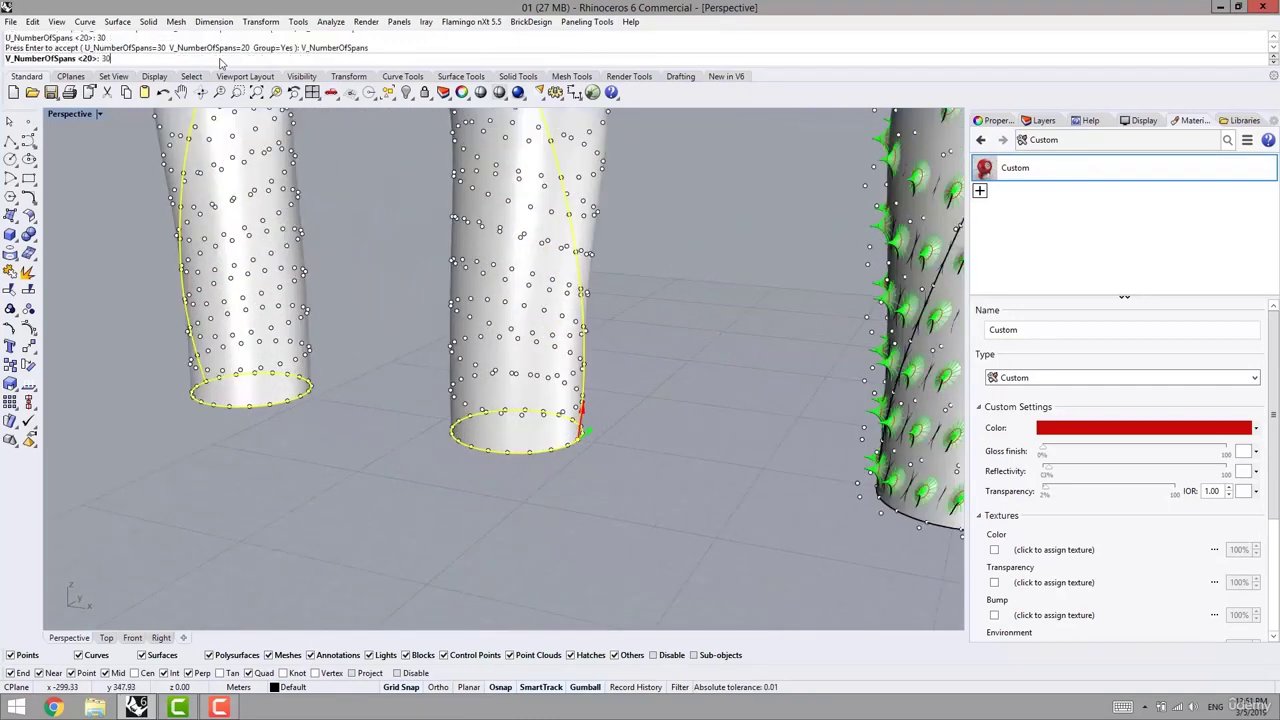
text(30)
key(Return)
click(131, 59)
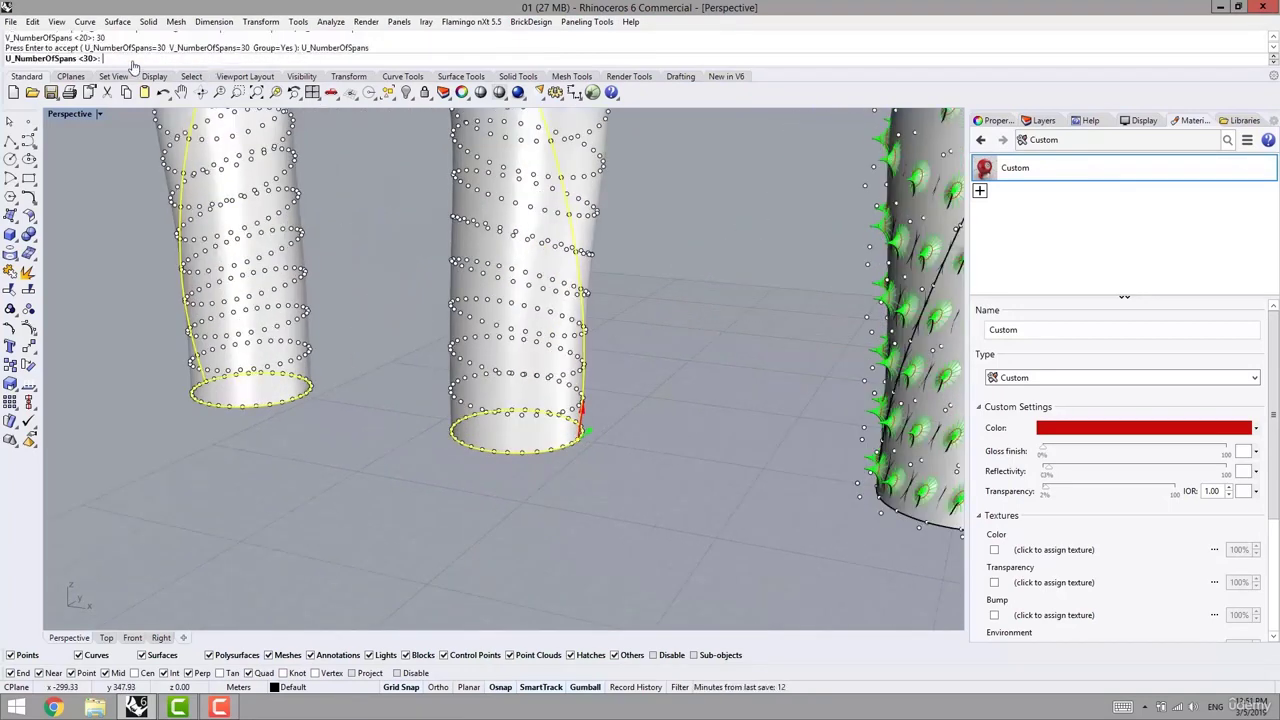
key(Return)
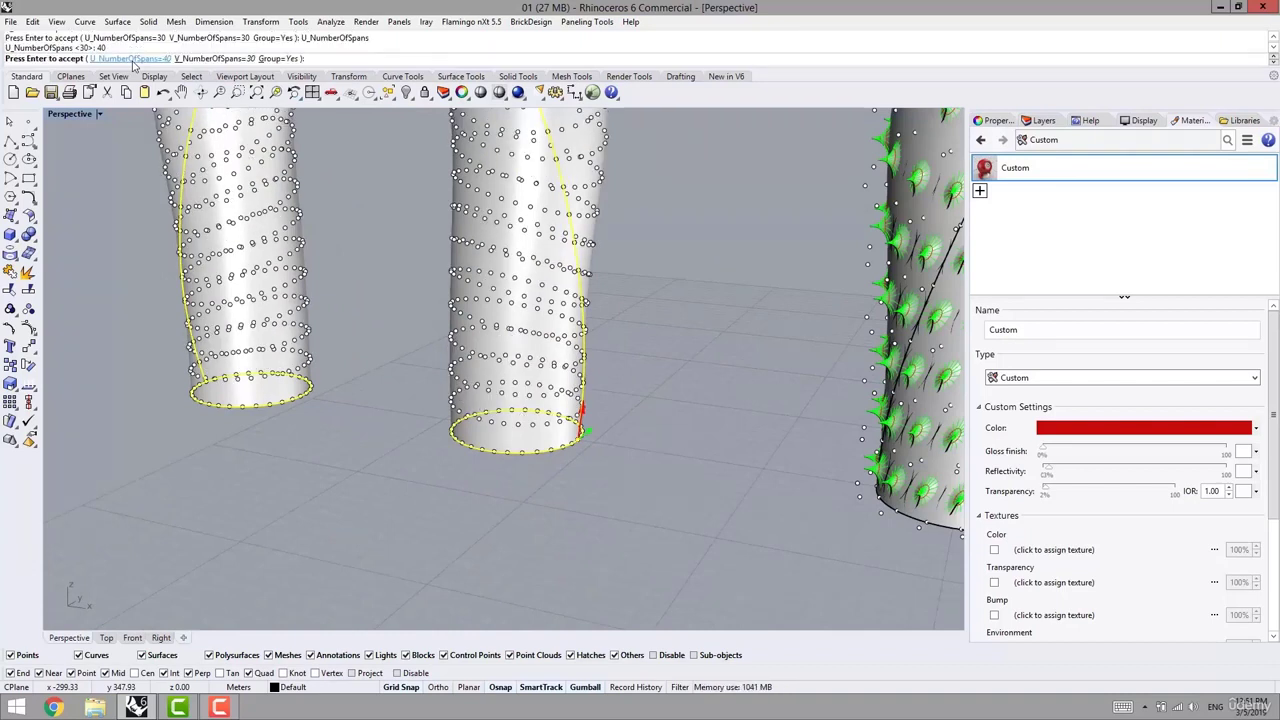
click(208, 60)
text(24)
key(Return)
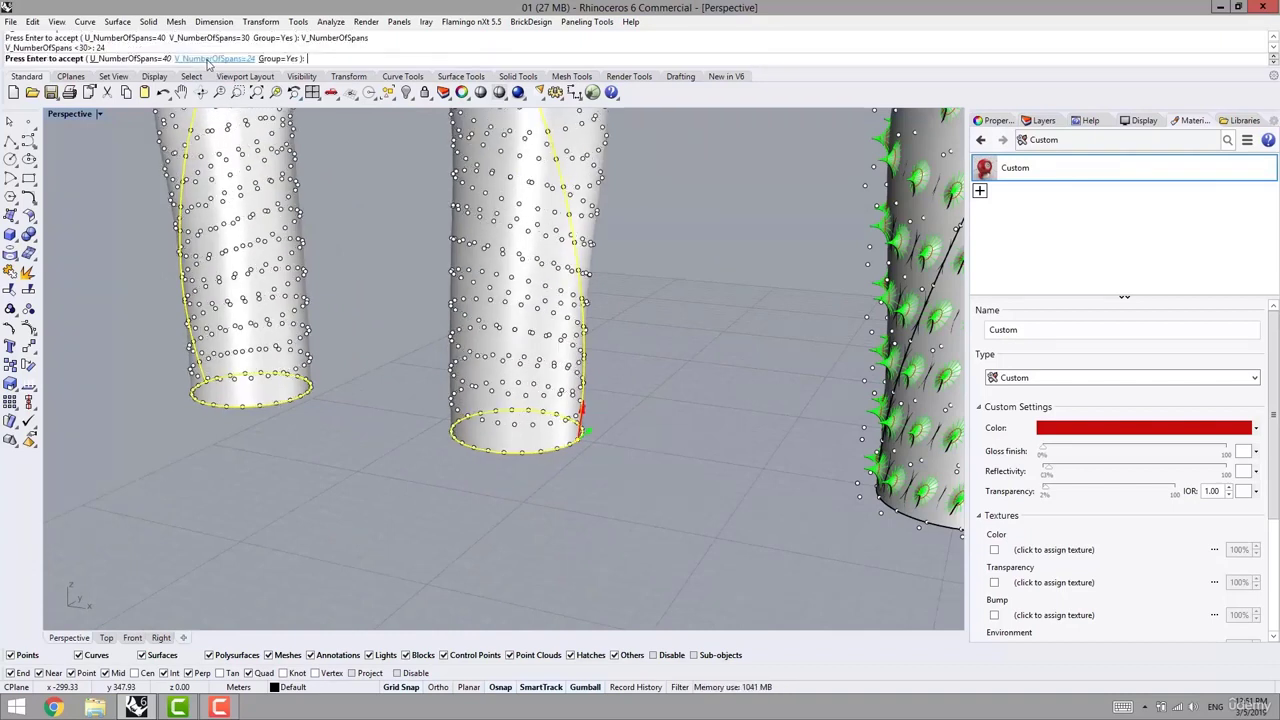
Try V spans of 20 and 18 on the arch grid, and reduce the U spans to 36
click(188, 59)
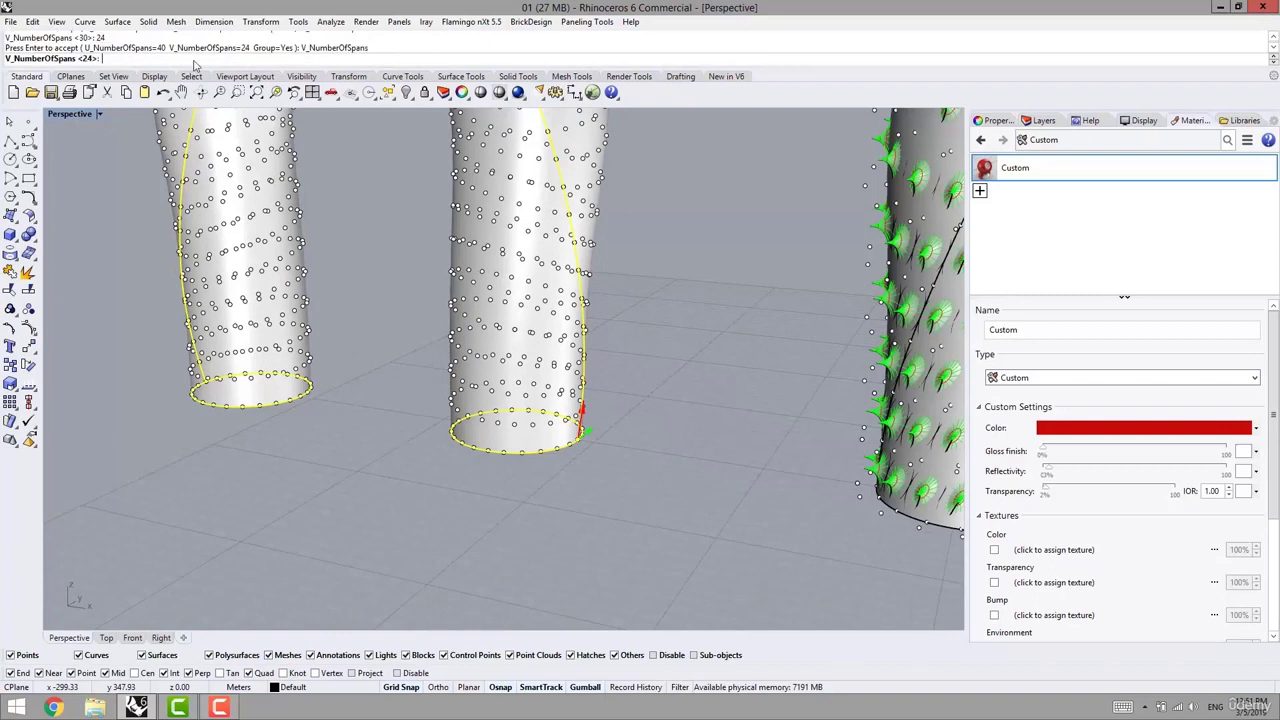
text(20)
key(Return)
click(195, 60)
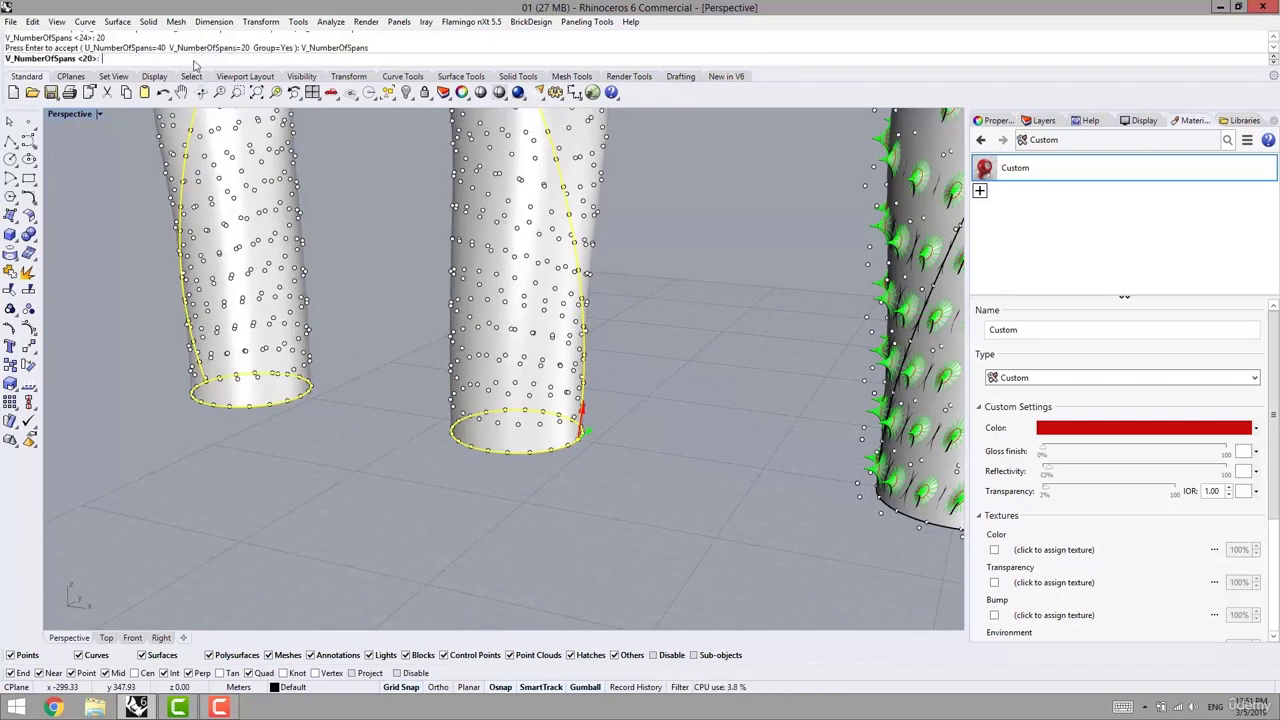
key(Return)
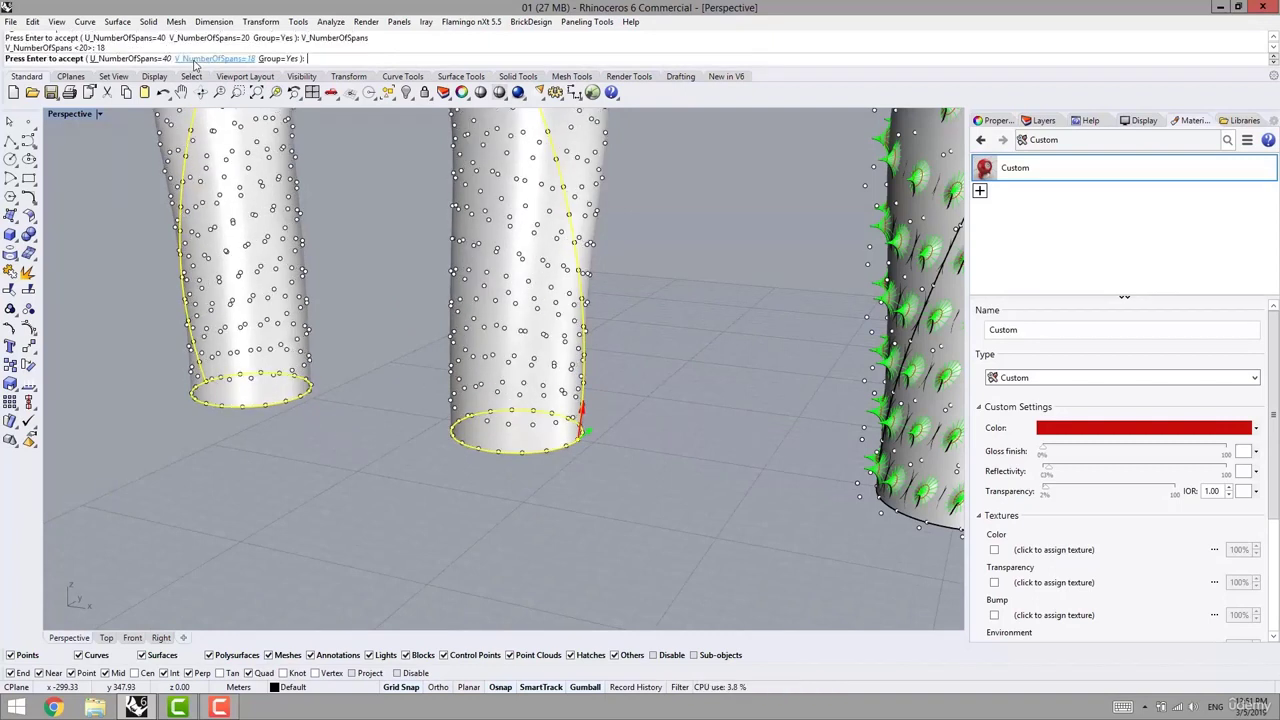
click(150, 59)
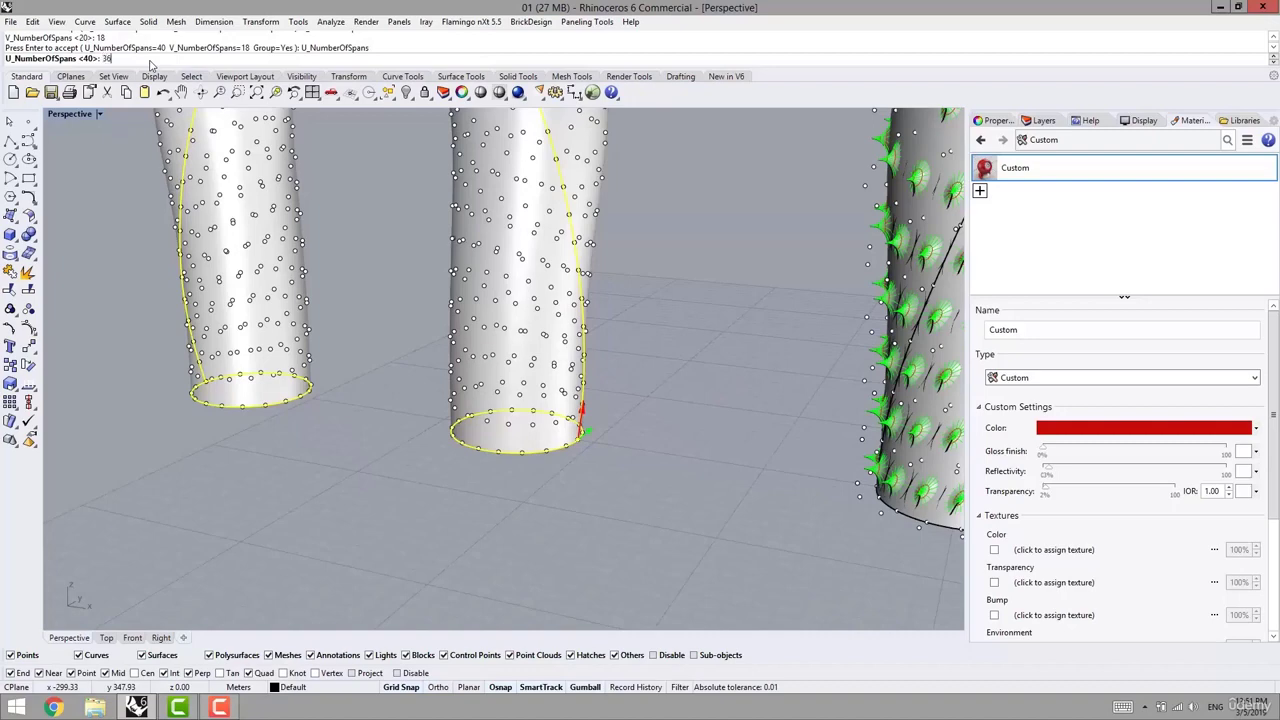
key(Return)
Set the V number of spans of the arch grid to 22 and check the point spacing
right_drag(425, 384, 458, 364)
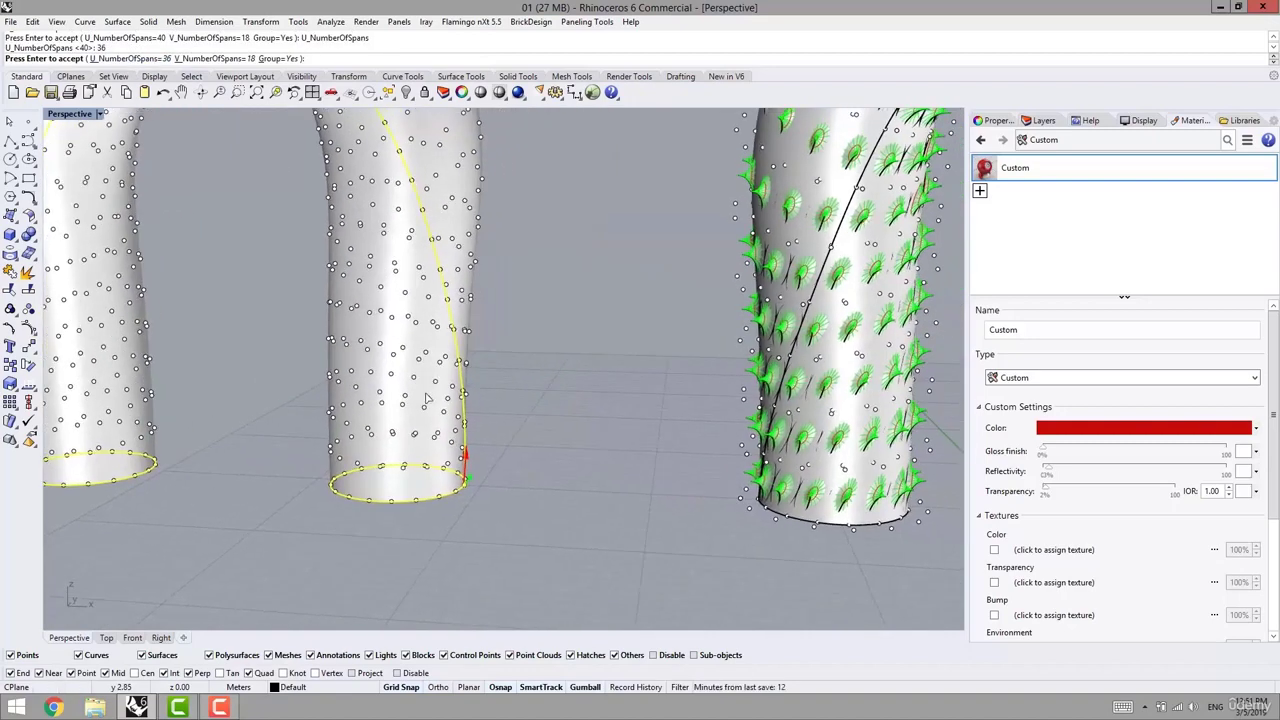
shift+right_drag(402, 428, 455, 420)
scroll(496, 400, down, 4)
click(240, 58)
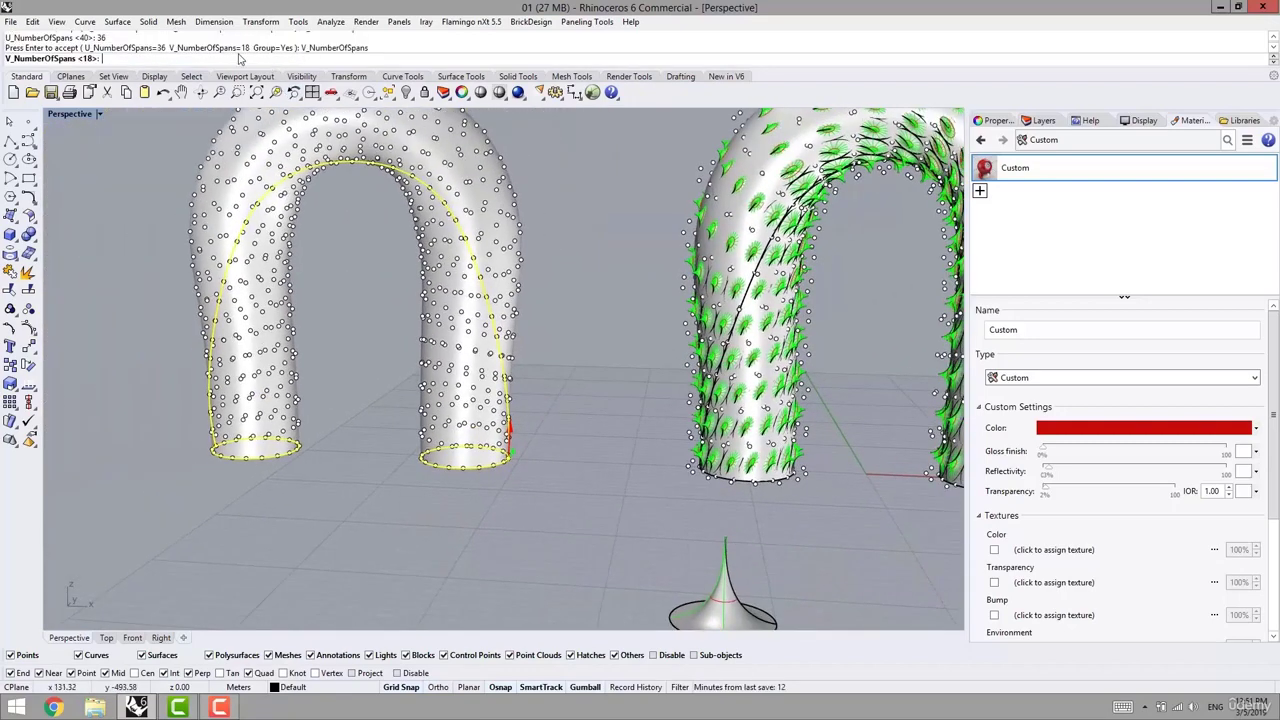
text(22)
key(Return)
scroll(400, 375, up, 3)
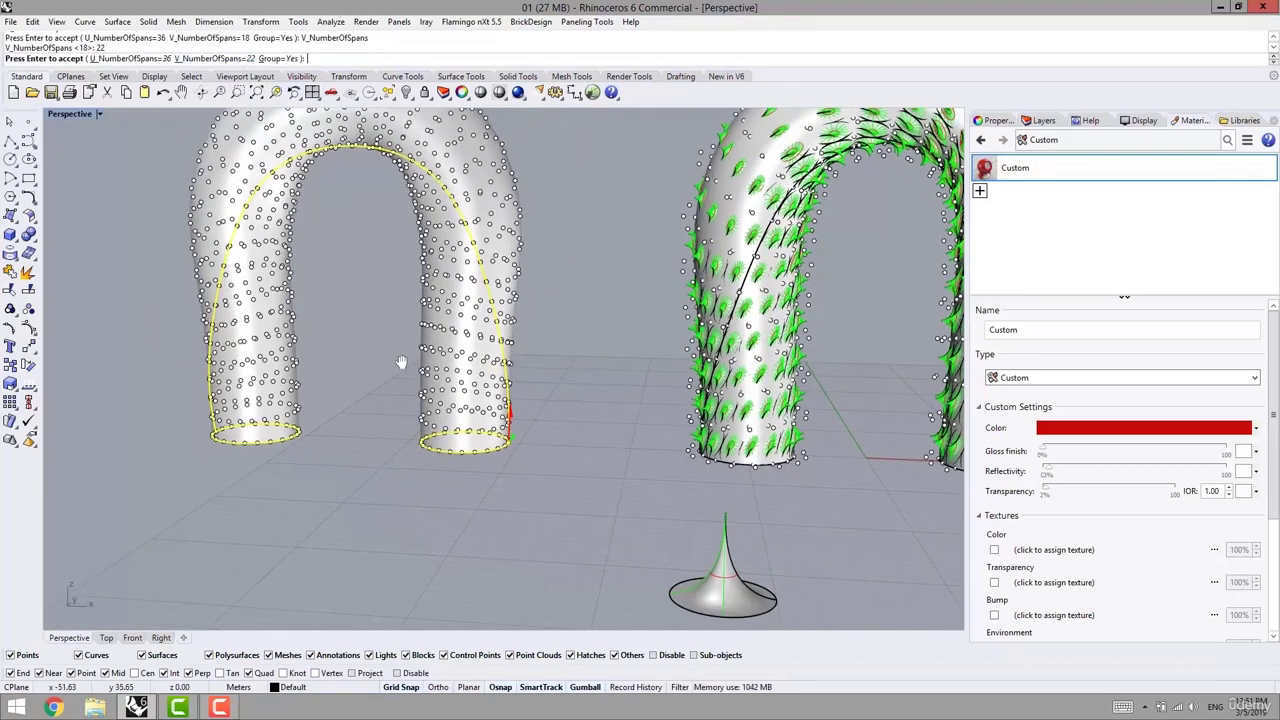
scroll(425, 448, up, 2)
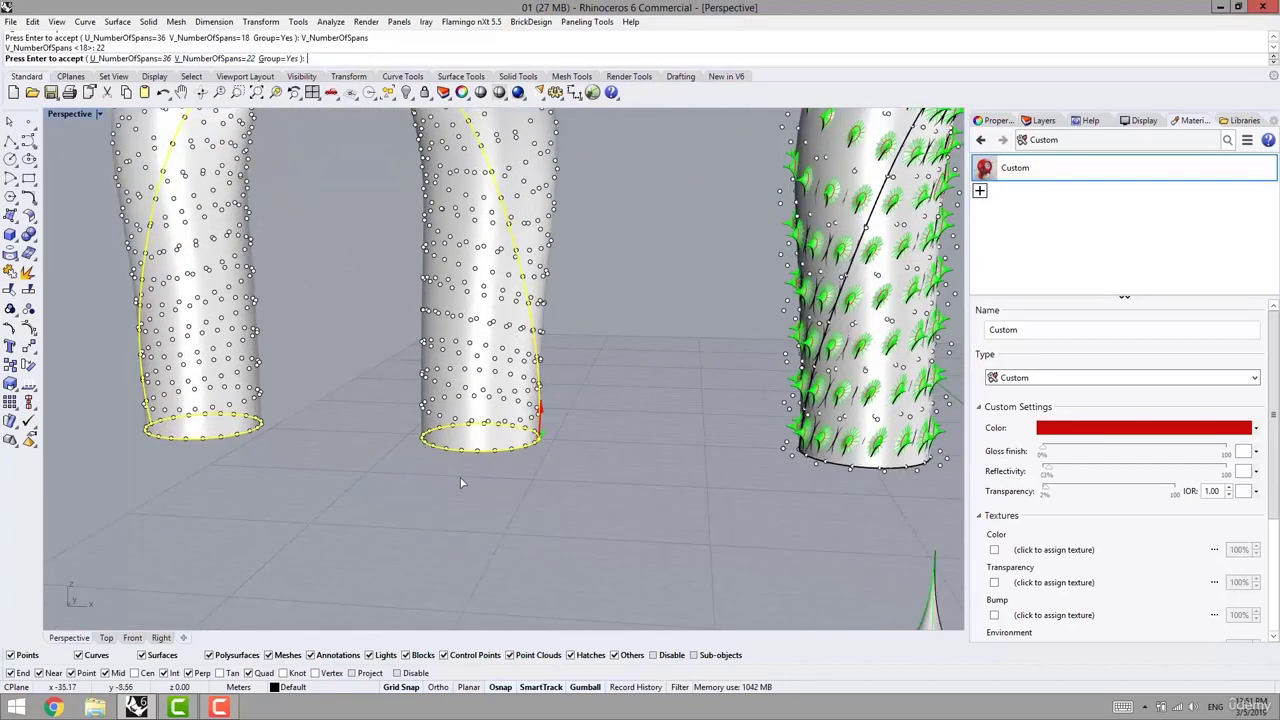
Set the U number of spans to 46 and create the point grid on the duplicated arch
click(132, 58)
key(Return)
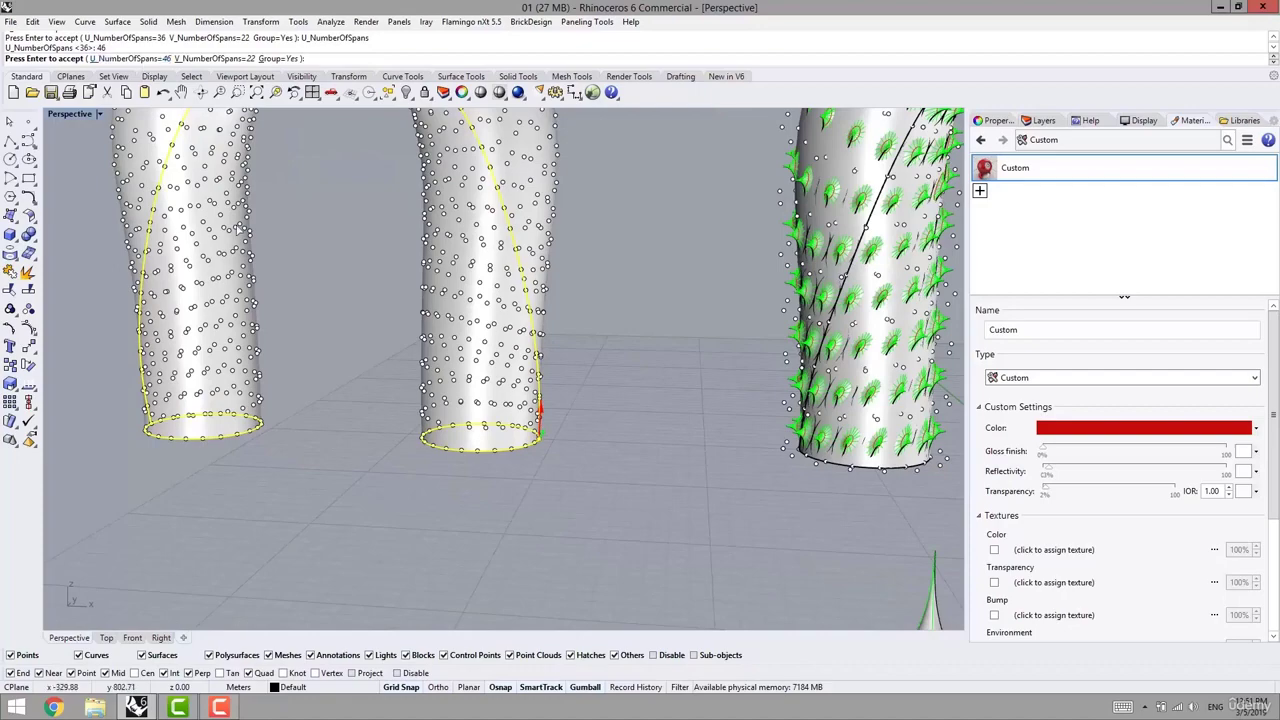
right_drag(424, 298, 455, 358)
scroll(525, 428, down, 3)
mouse_move(531, 431)
right_down()
mouse_move(546, 478)
mouse_move(534, 443)
right_up()
key(Return)
key(Escape)
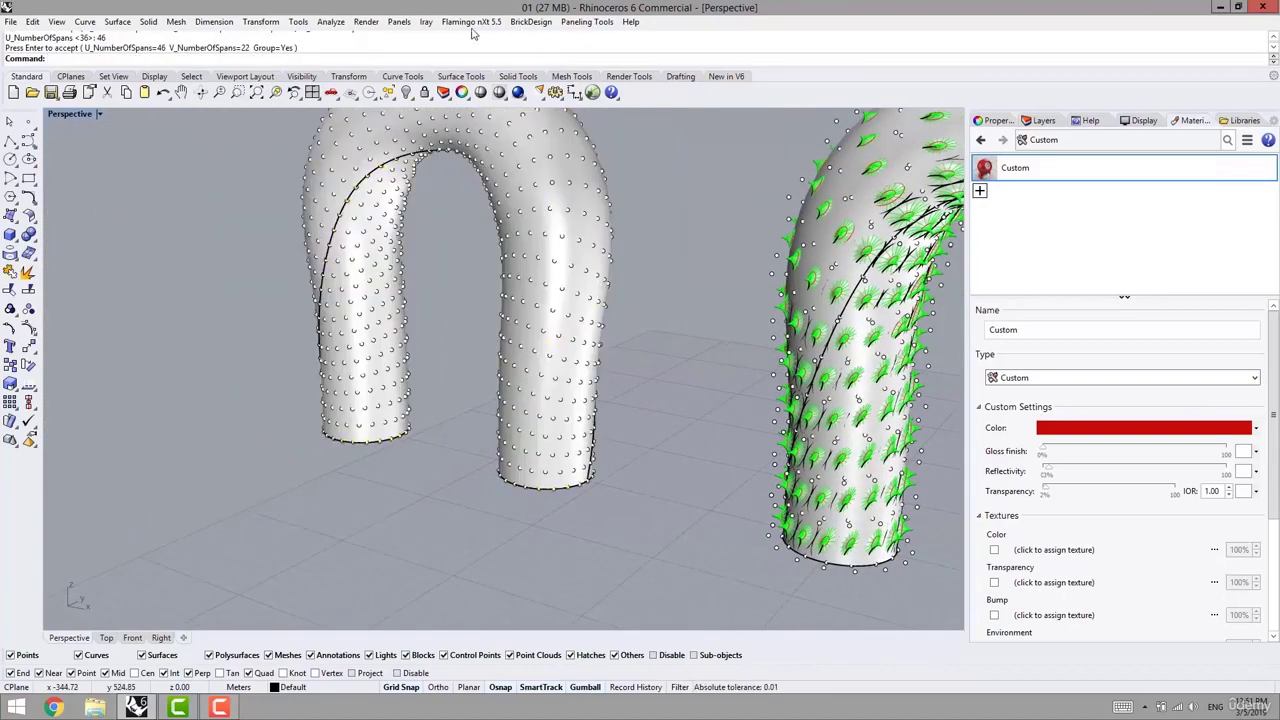
Start Offset Points for the duplicated arch's point grid and set the offset distance to 2.5
click(587, 21)
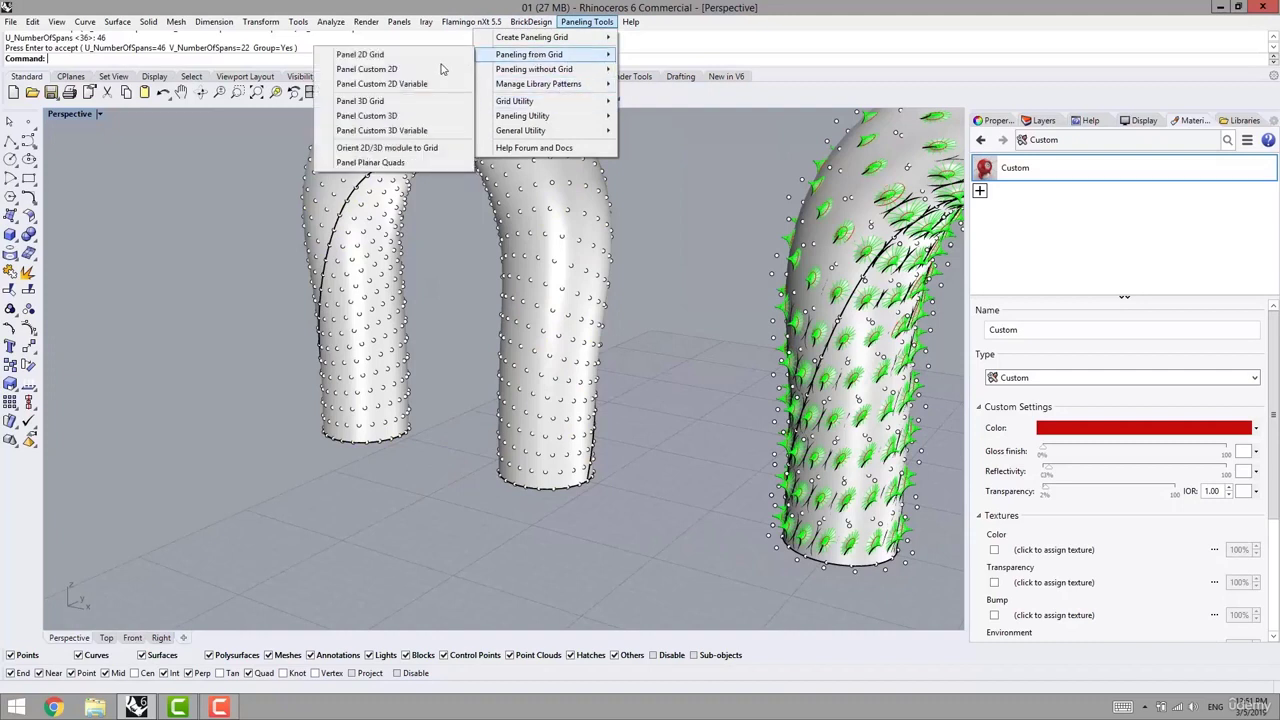
mouse_move(540, 101)
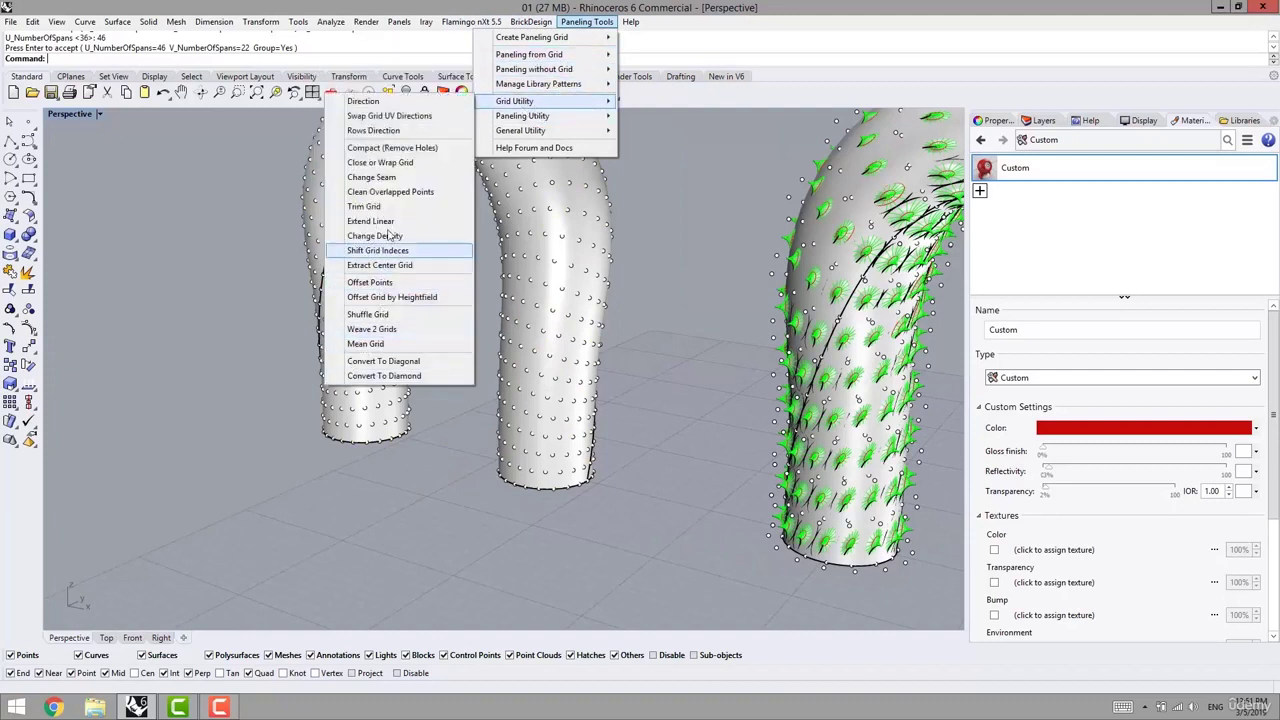
click(374, 284)
drag(640, 510, 209, 108)
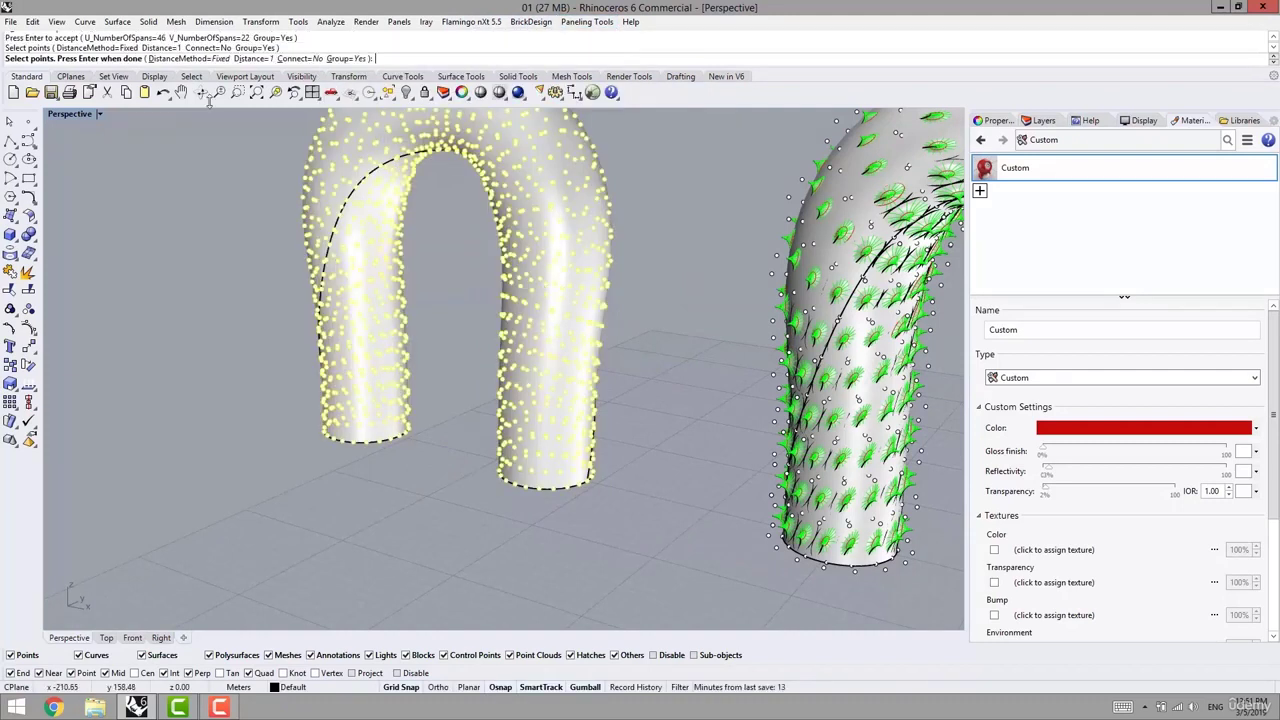
click(250, 59)
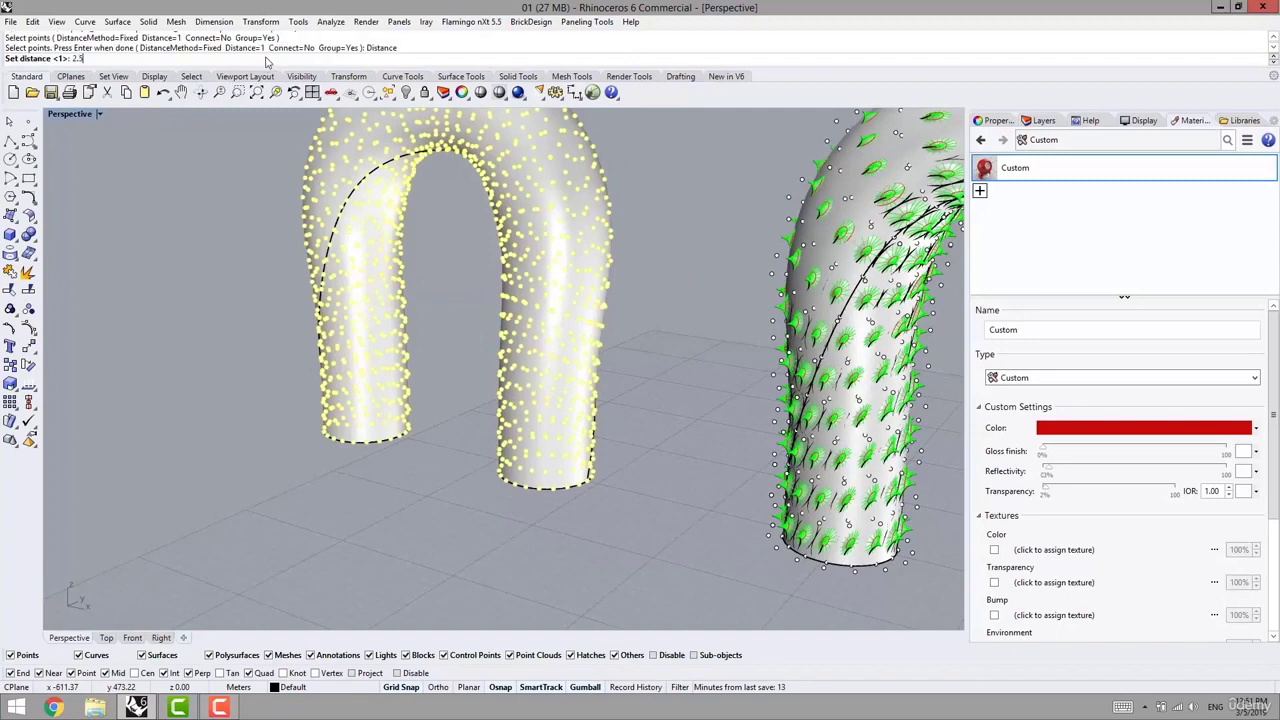
text(2.5)
key(Return)
Offset all grid points of the duplicated arch, using its arch surface as the base surface
right_drag(470, 335, 493, 360)
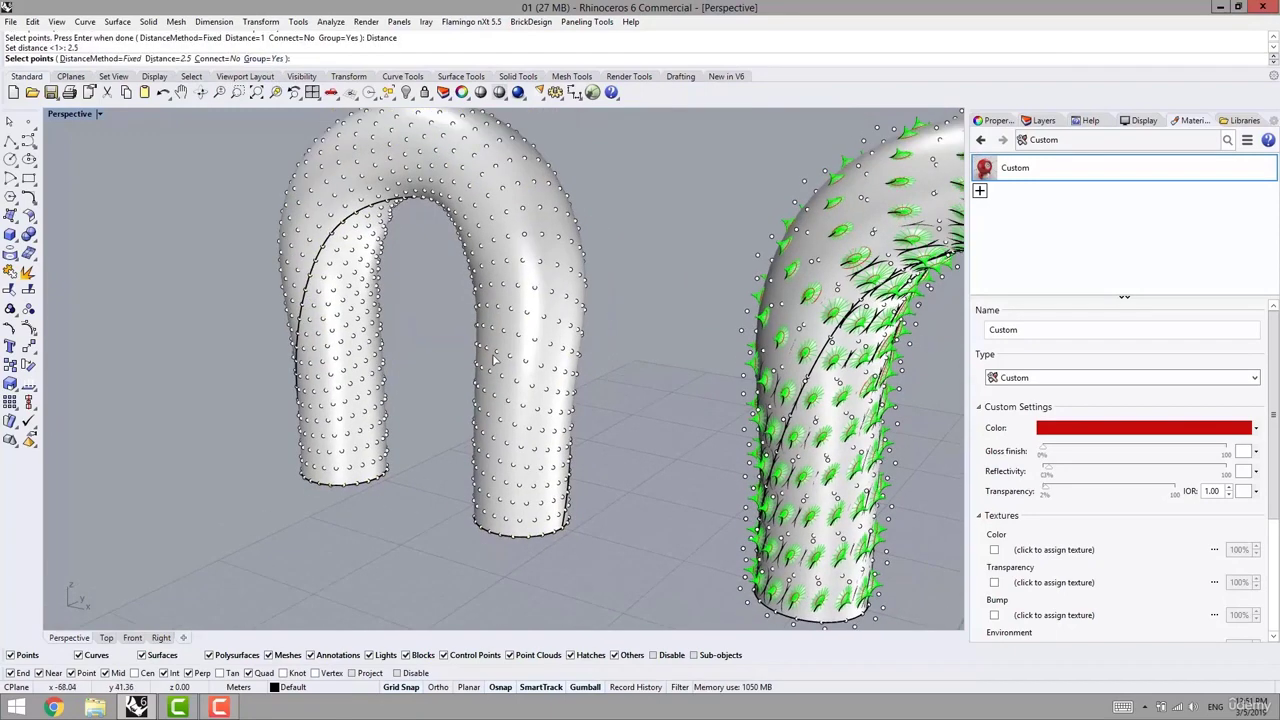
key(ctrl+a)
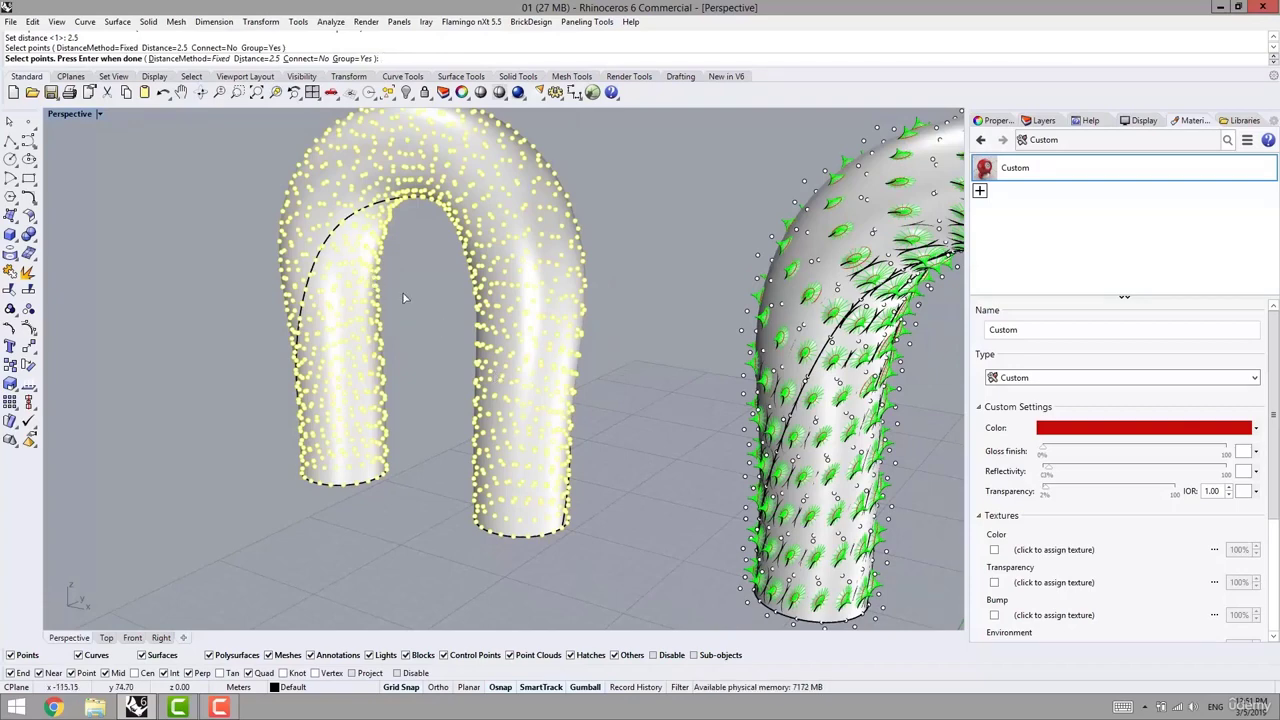
key(Return)
click(530, 348)
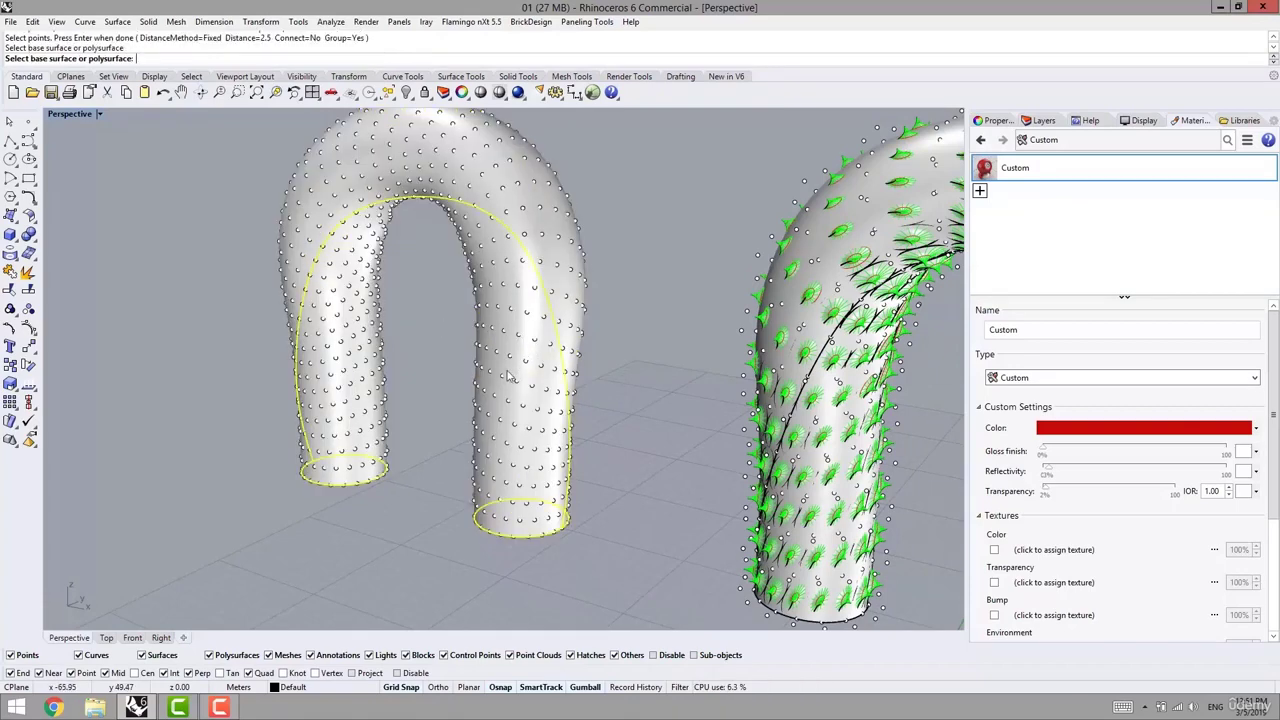
Start Panel Custom 3D and choose the point grid lying on the duplicated arch's surface as the first bounding grid
scroll(600, 430, down, 3)
shift+right_drag(616, 543, 533, 428)
click(587, 21)
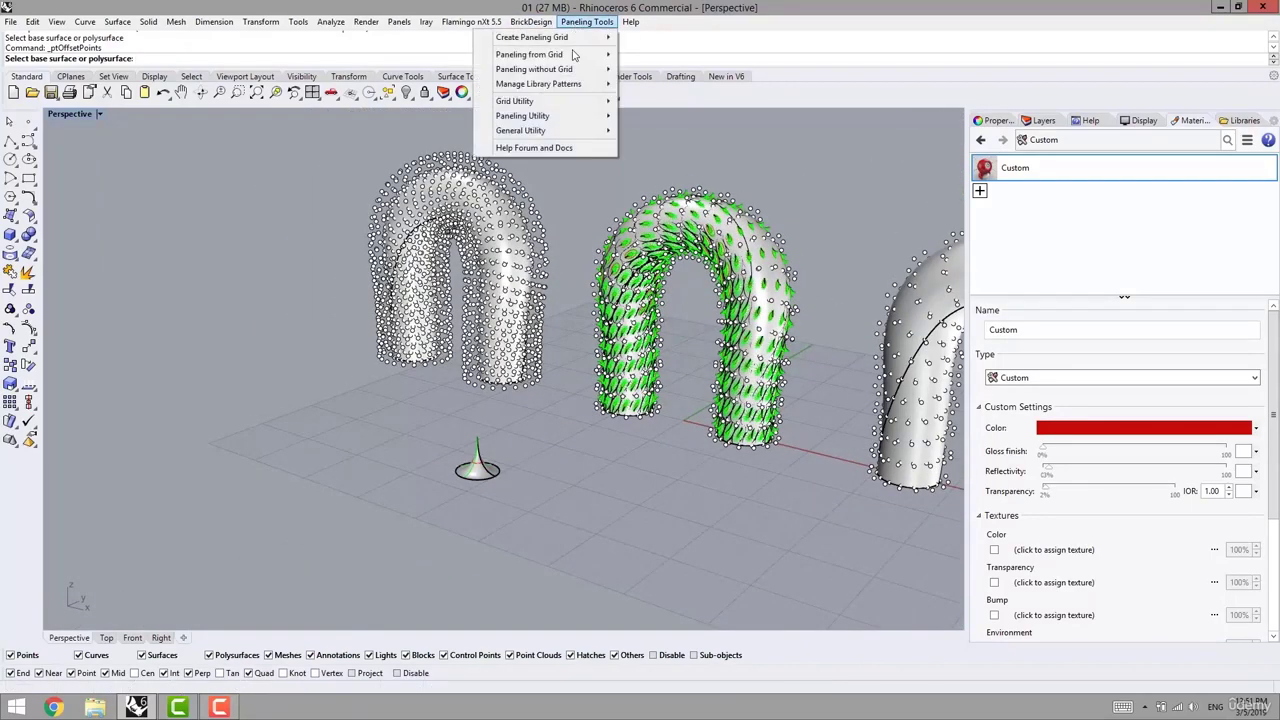
mouse_move(571, 54)
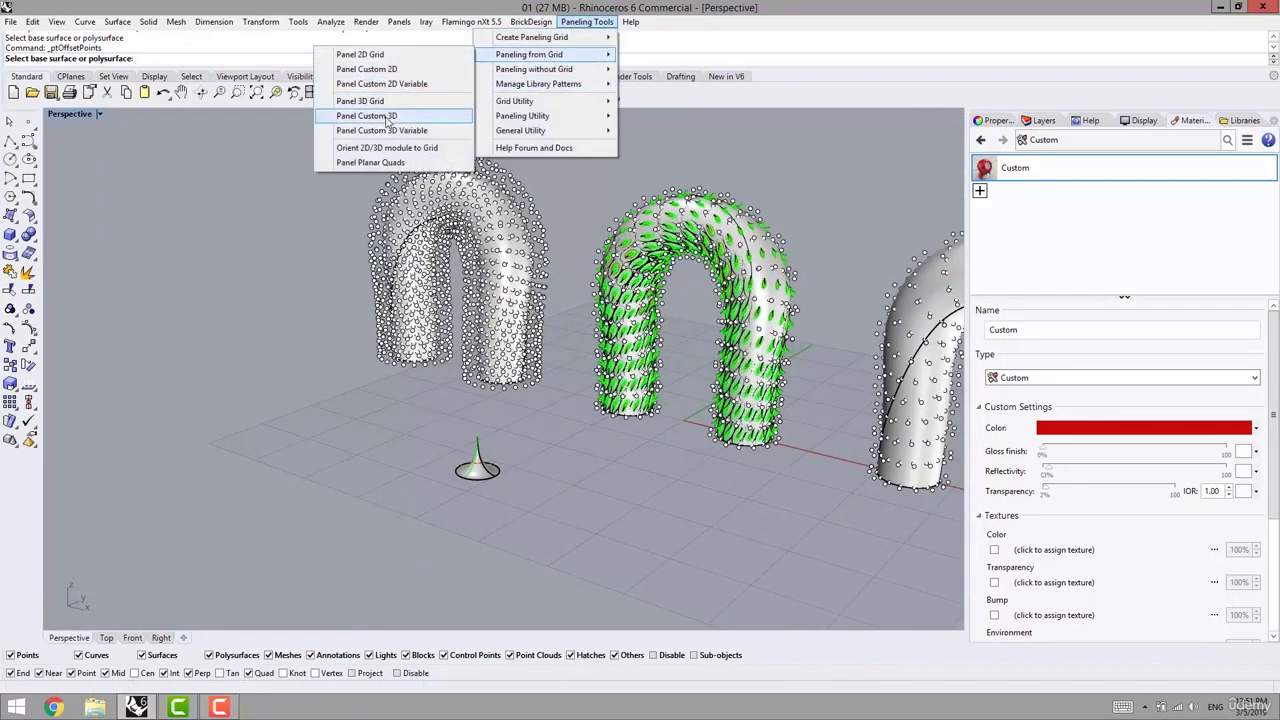
click(368, 116)
scroll(481, 352, up, 4)
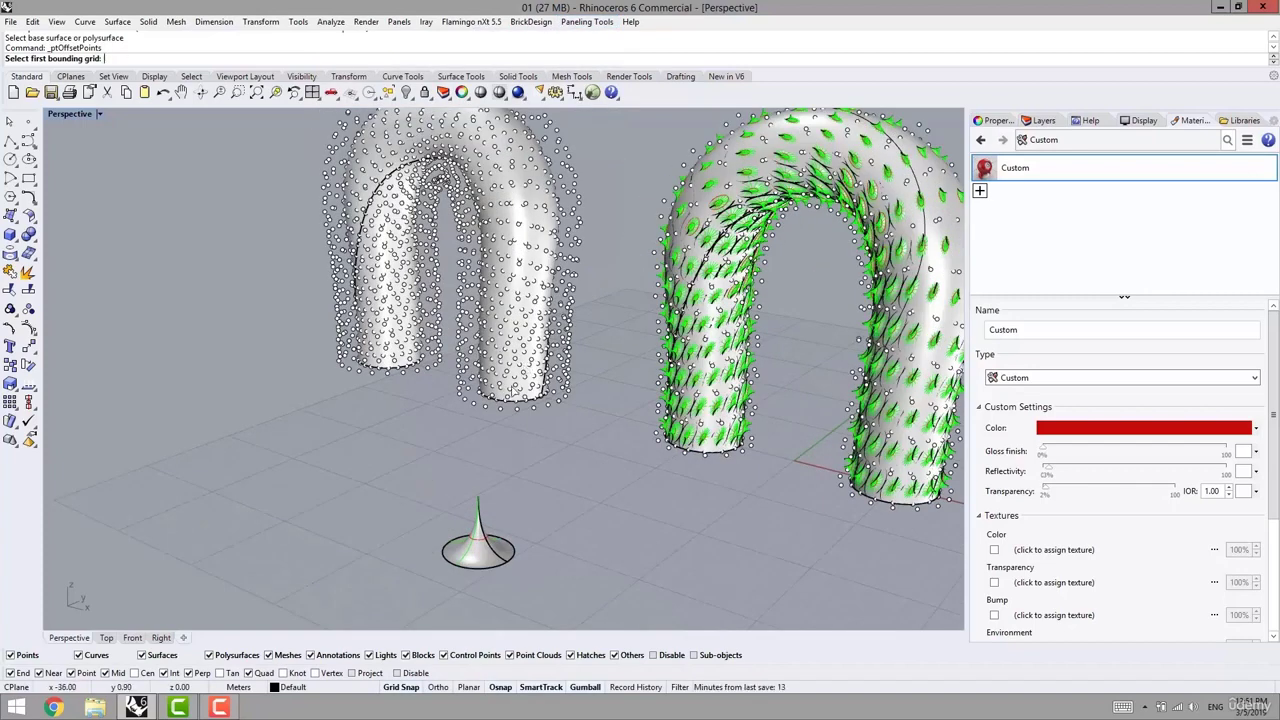
scroll(526, 370, up, 5)
click(510, 400)
scroll(510, 410, up, 5)
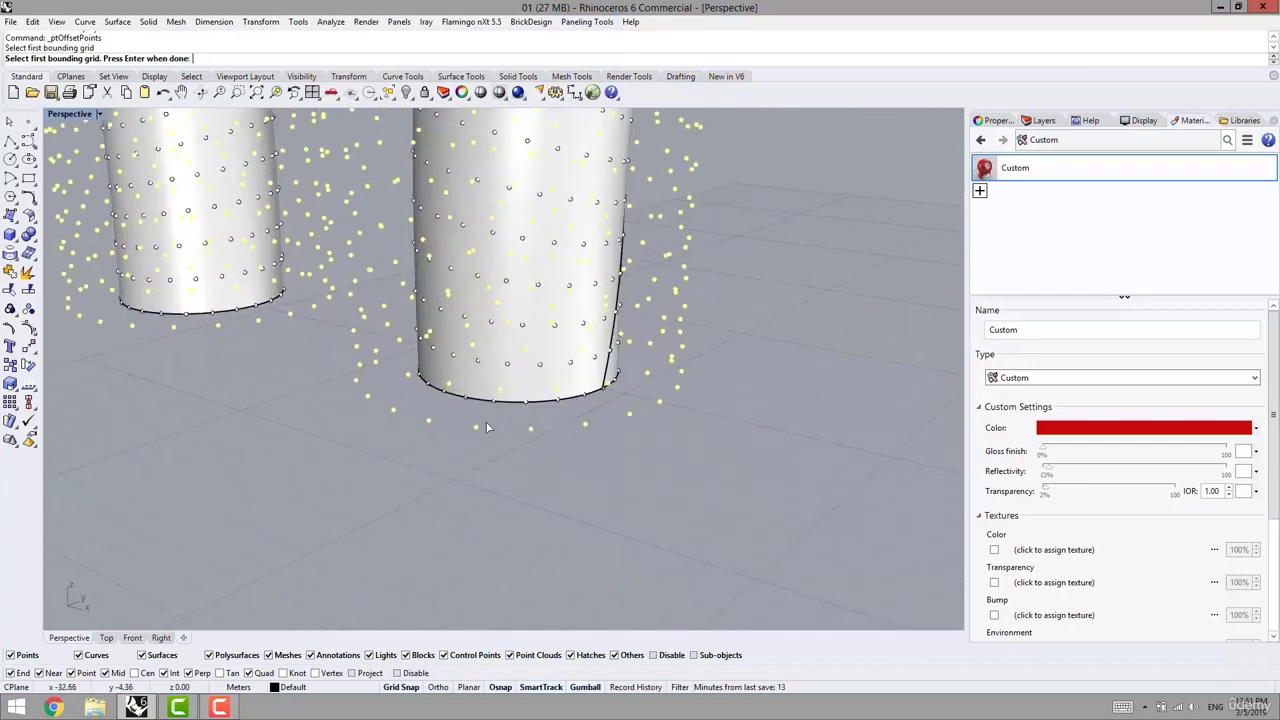
click(476, 430)
click(493, 404)
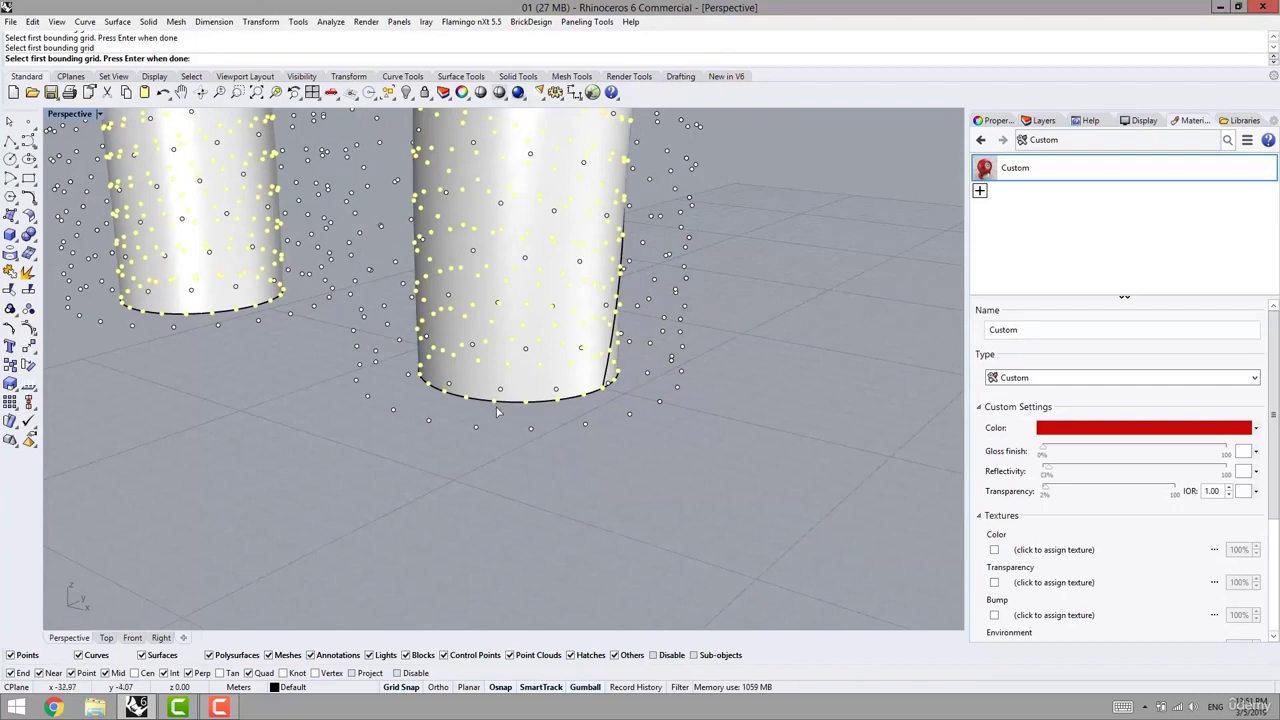
scroll(506, 420, up, 3)
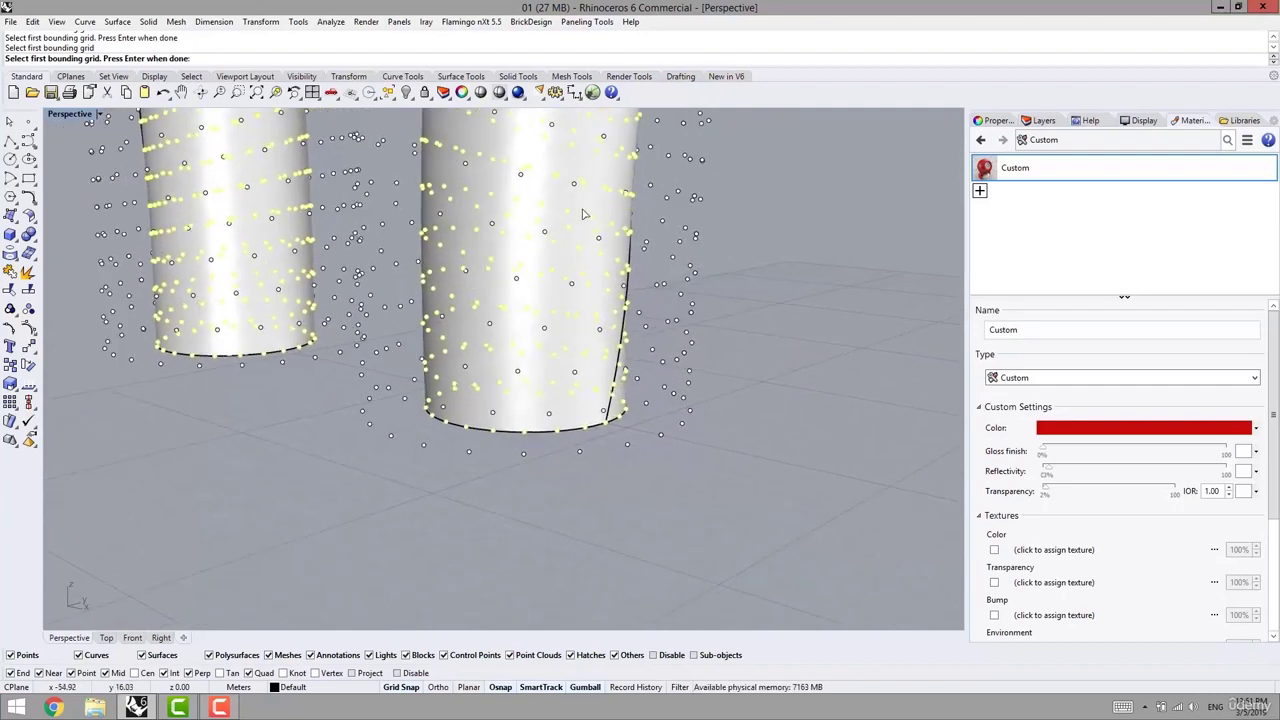
scroll(524, 326, down, 4)
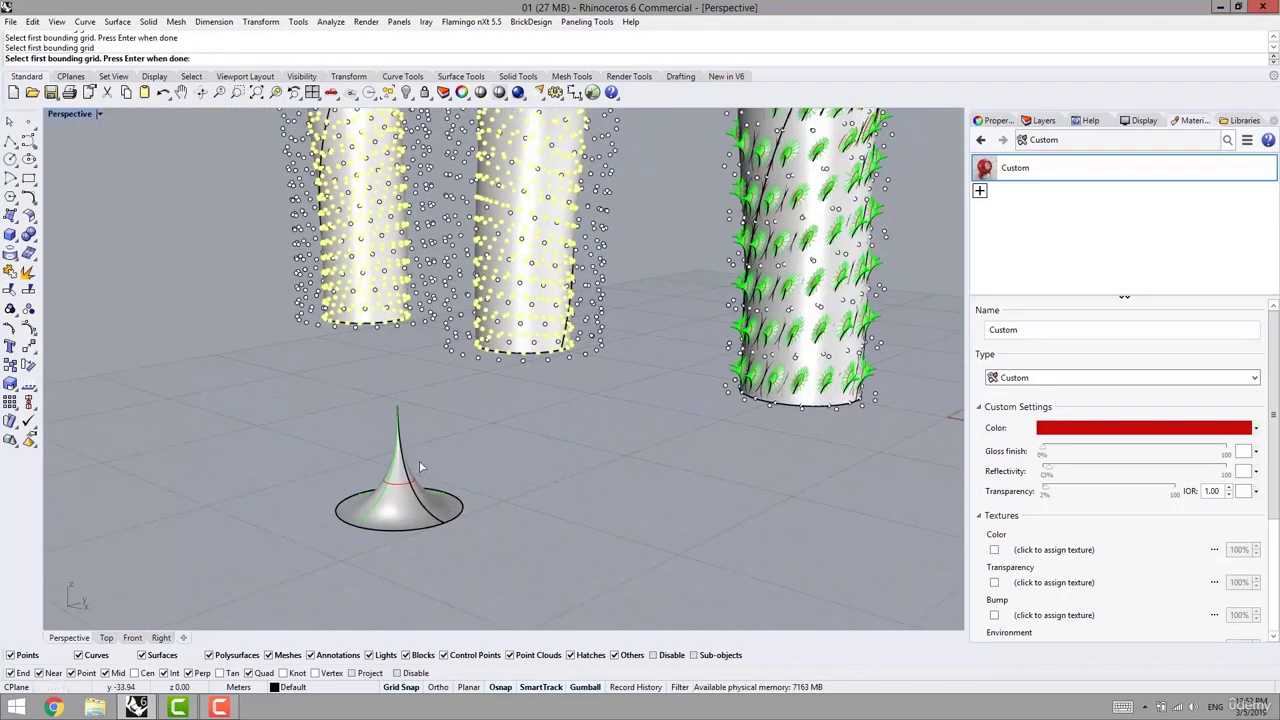
scroll(420, 467, up, 3)
key(Return)
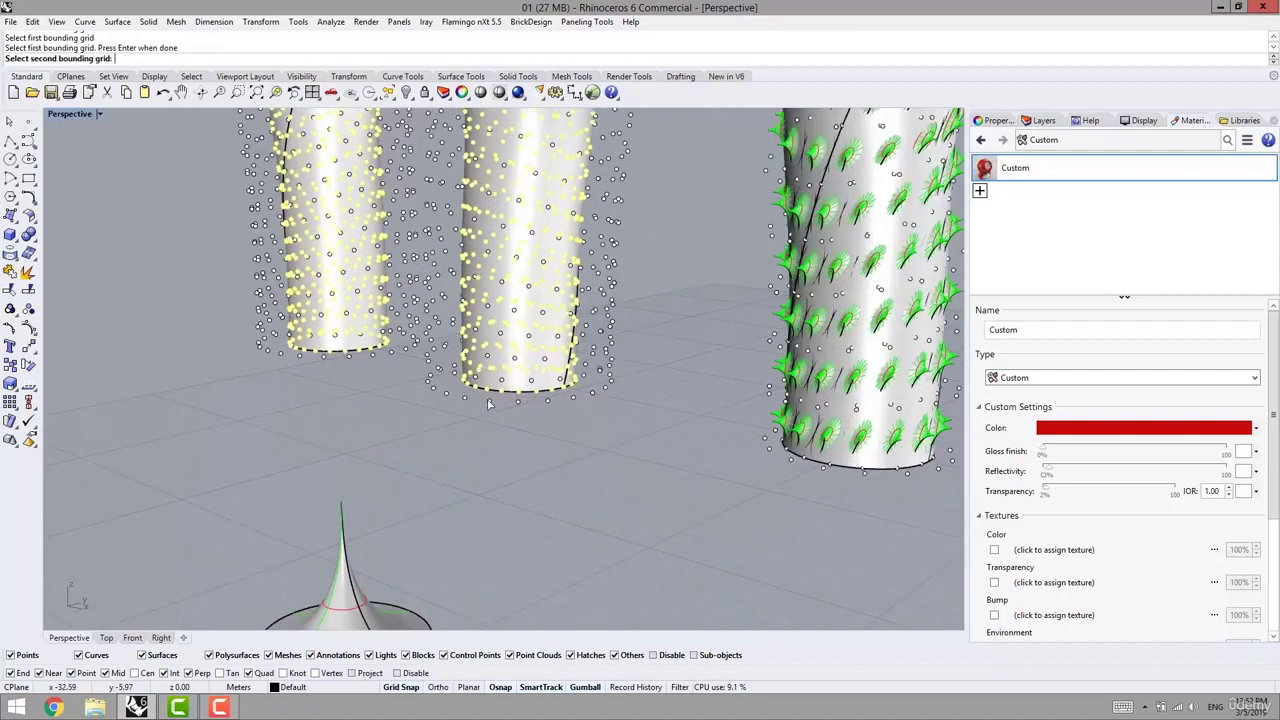
Use the arch's offset points as the second bounding grid without bounding surfaces, and choose the spike as the 3D module
key(Return)
key(Return)
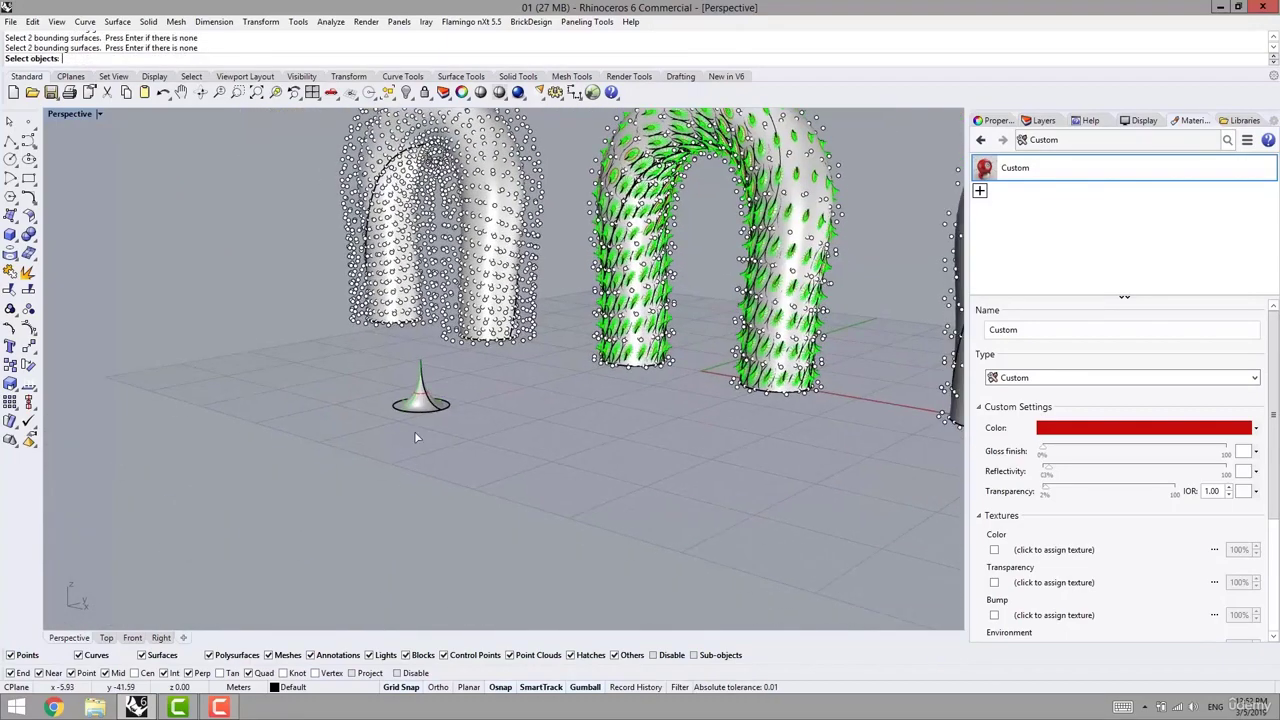
click(425, 405)
click(472, 437)
key(Return)
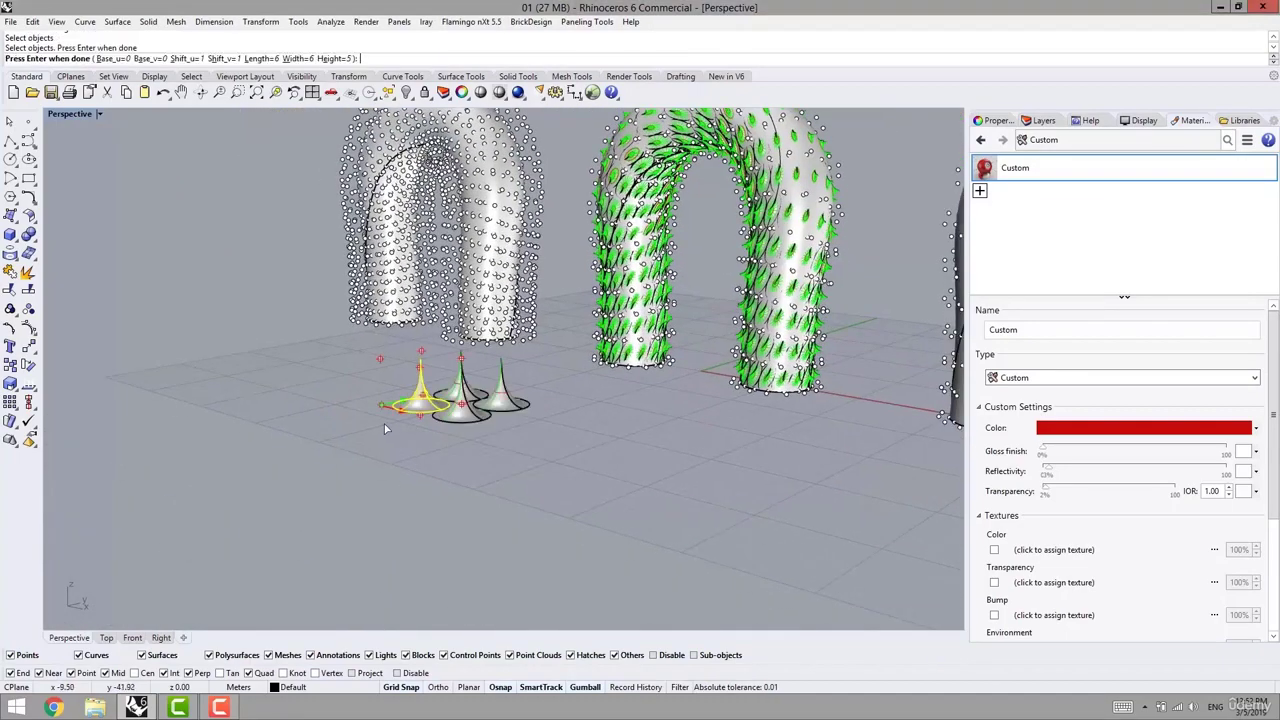
Accept the remaining custom 3D paneling options to fill the duplicated arch's grids with the spike module
key(Return)
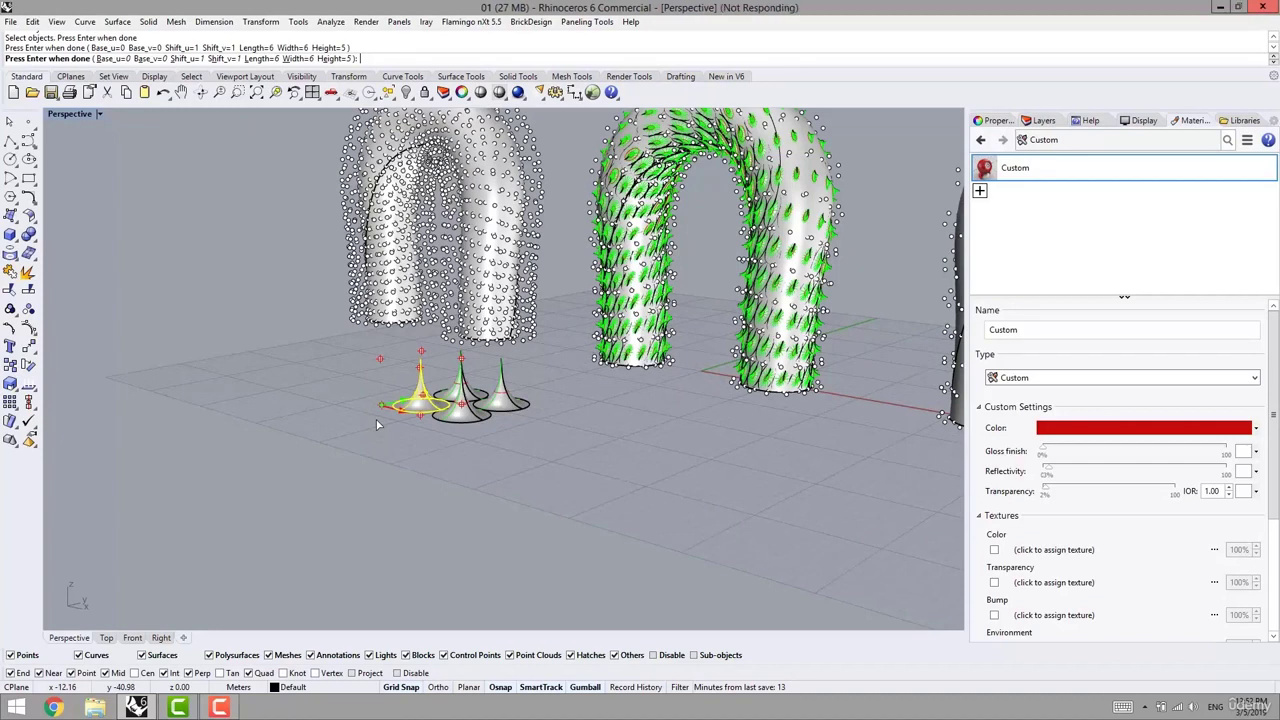
key(Return)
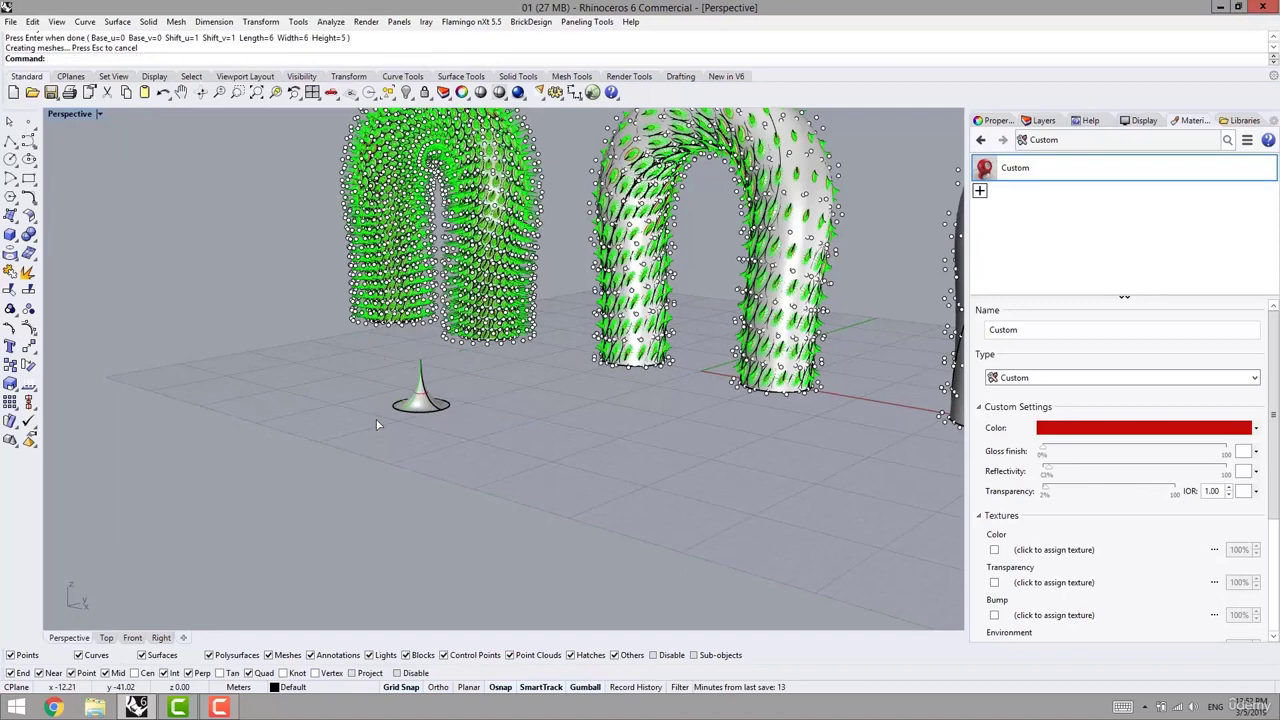
scroll(442, 362, up, 1)
shift+right_drag(443, 364, 525, 464)
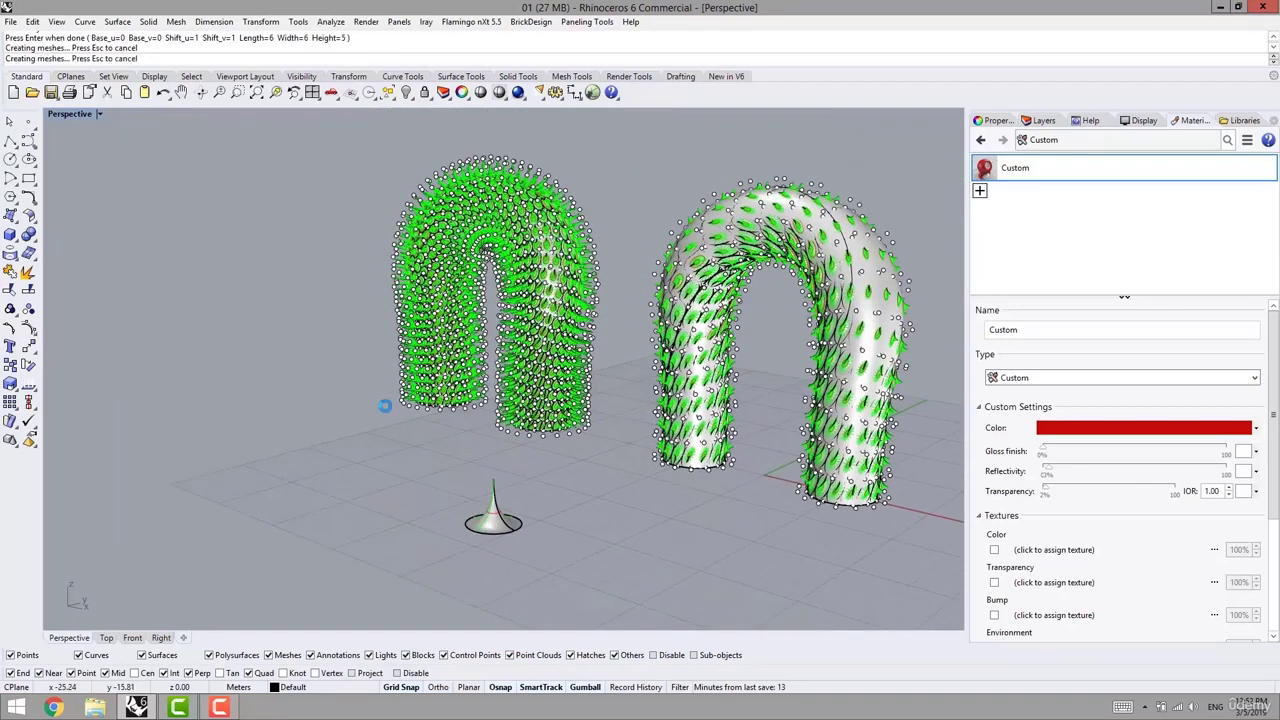
Select all the newly created spikes on the duplicated arch and assign the red Custom material to them
scroll(400, 453, up, 2)
middle_click(400, 455)
click(373, 476)
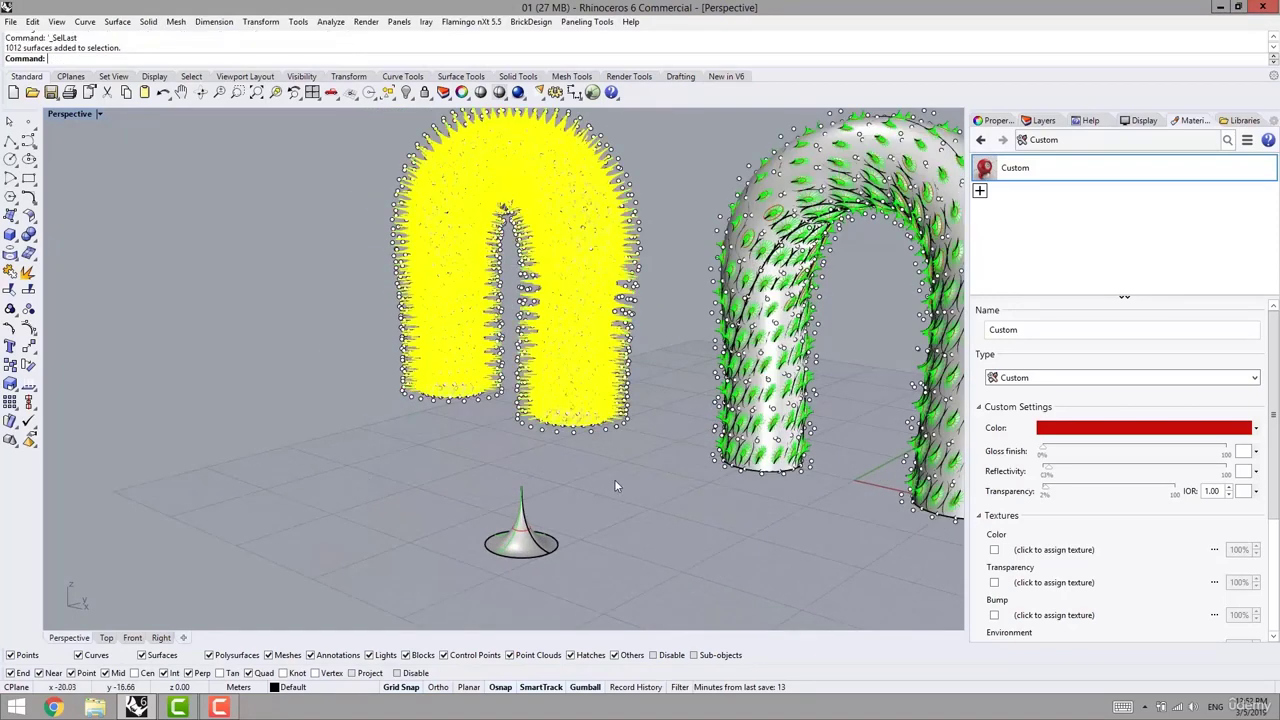
shift+right_drag(614, 479, 583, 516)
right_click(1001, 178)
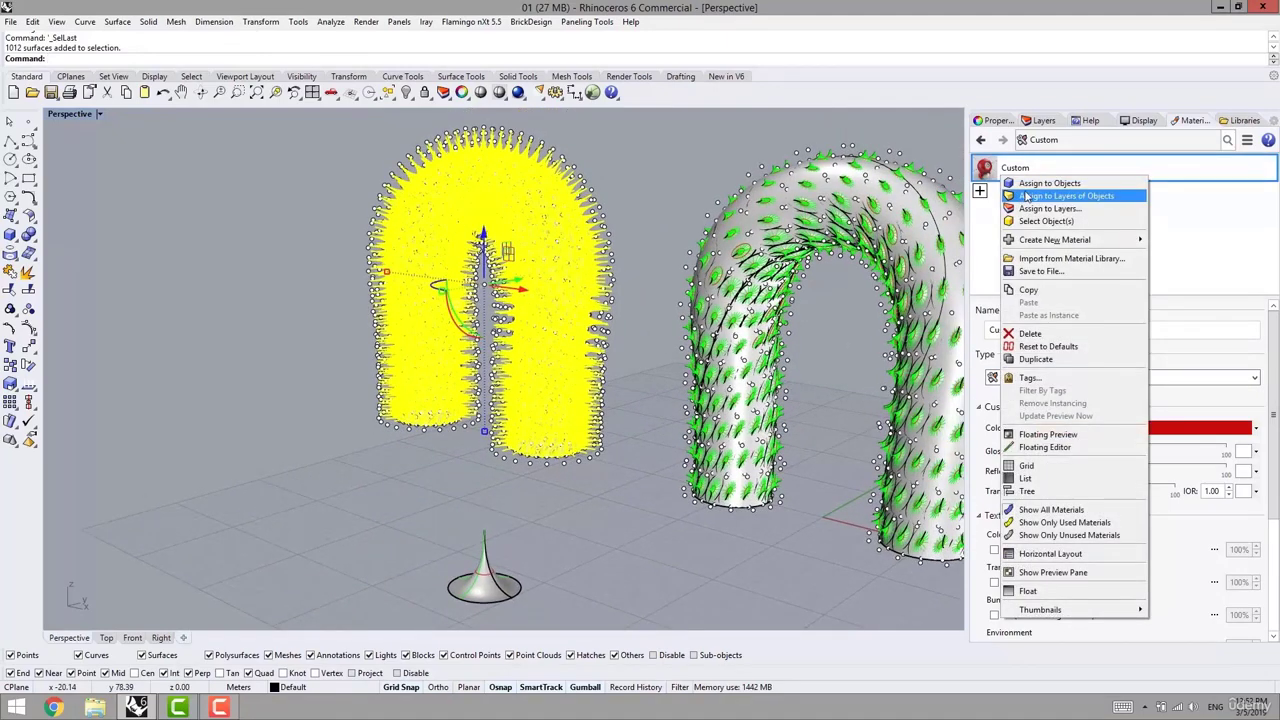
click(1040, 181)
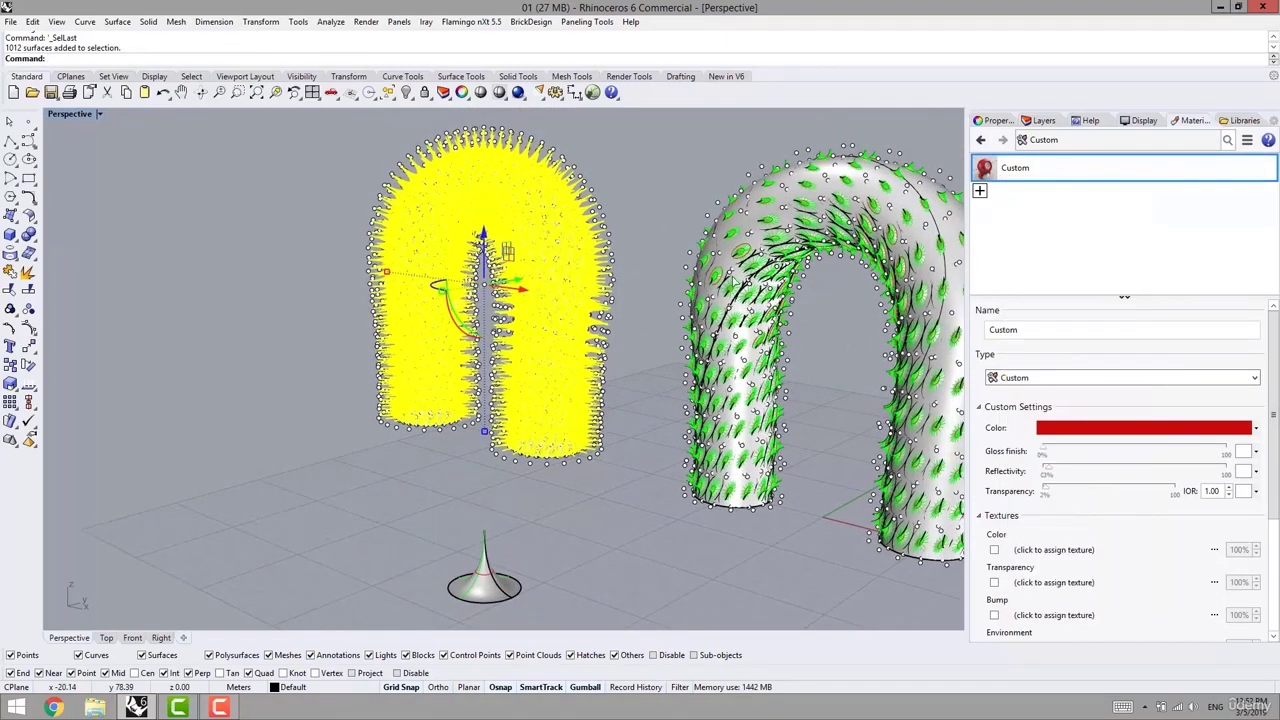
Clear the selection and set the Perspective viewport to Rendered display to examine the red spikes on the arch
click(643, 167)
shift+right_drag(643, 167, 639, 210)
key(ctrl+alt+r)
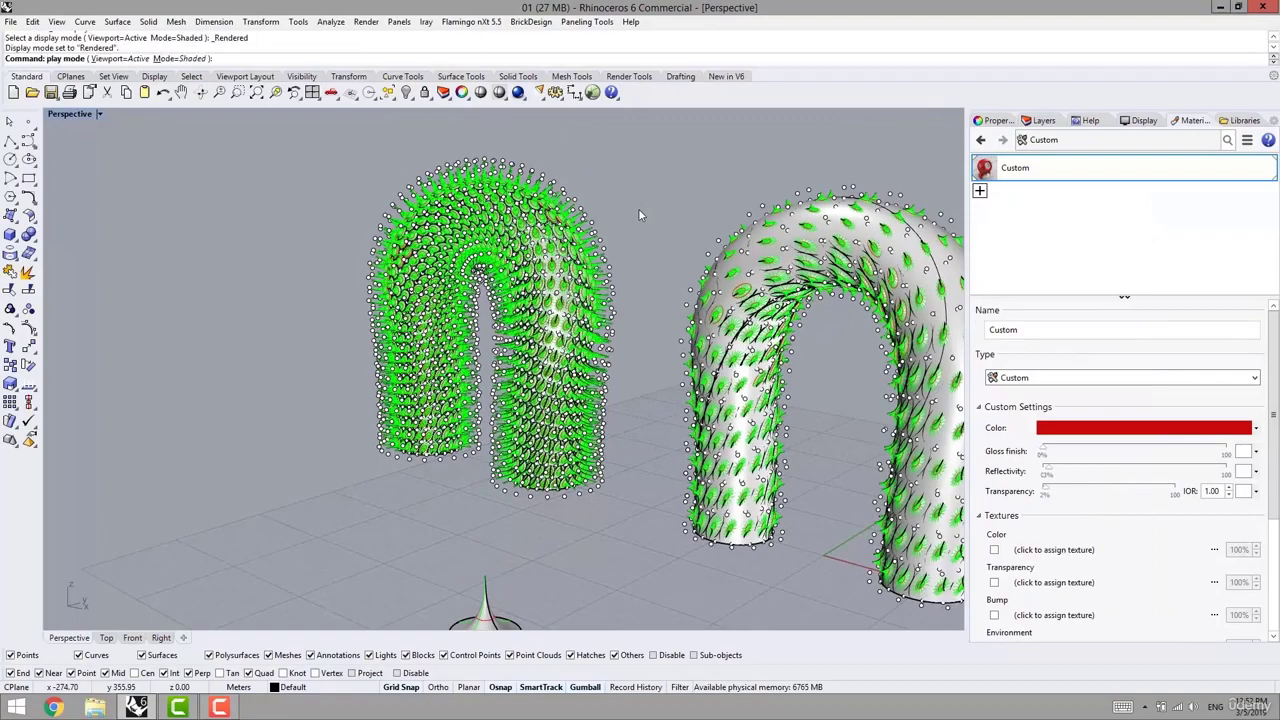
scroll(560, 370, up, 8)
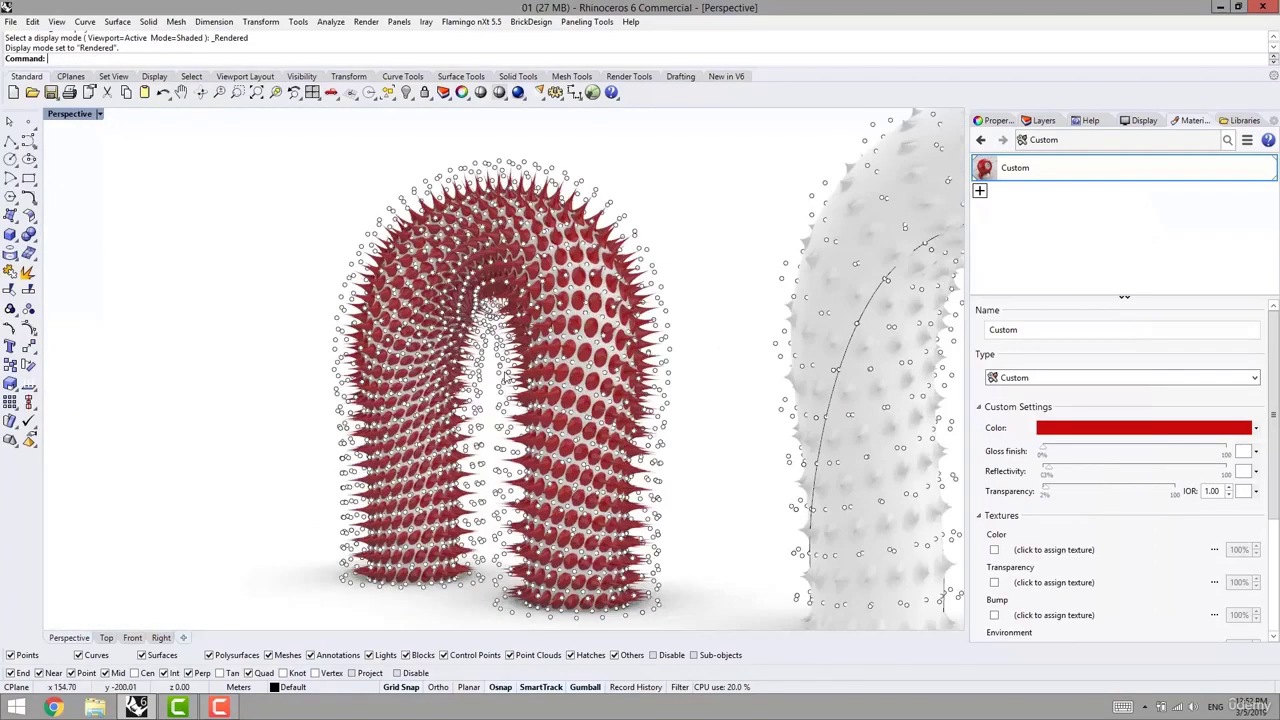
mouse_move(403, 411)
right_down()
mouse_move(369, 408)
mouse_move(566, 440)
right_up()
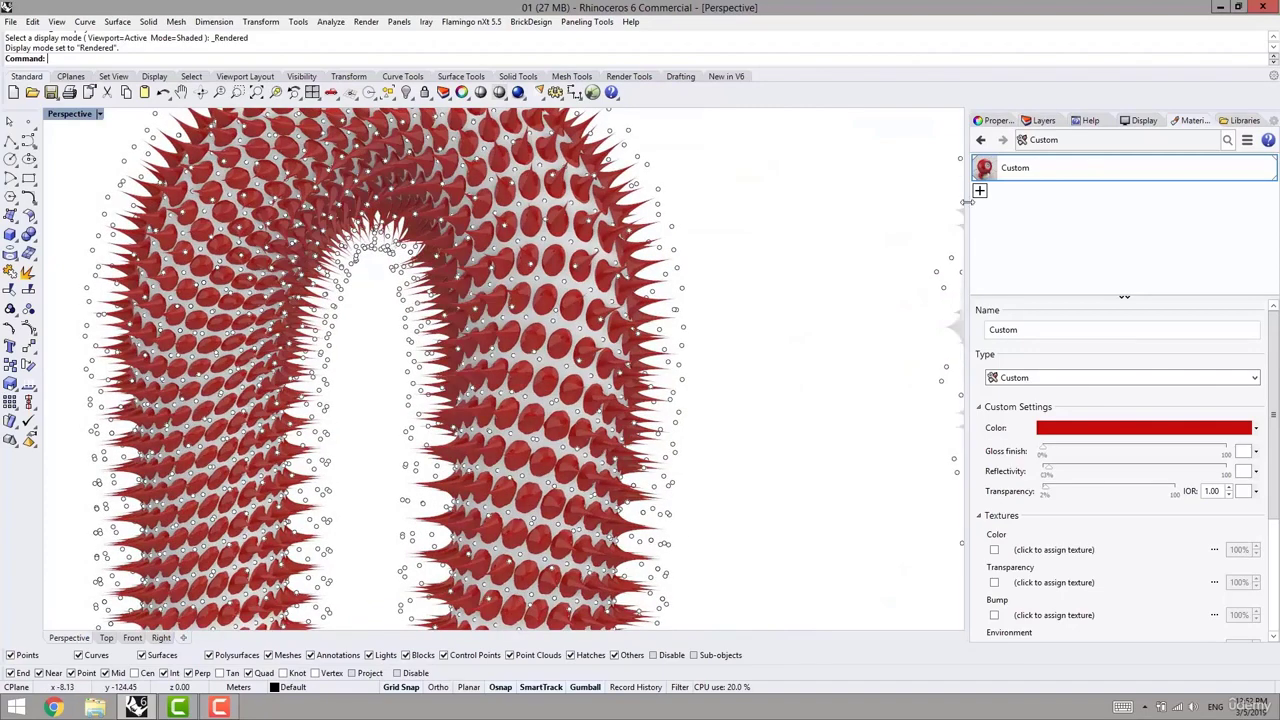
Create a second Custom material with a light grey color and apply it to the arch surface beneath the red spikes
click(979, 190)
click(1030, 218)
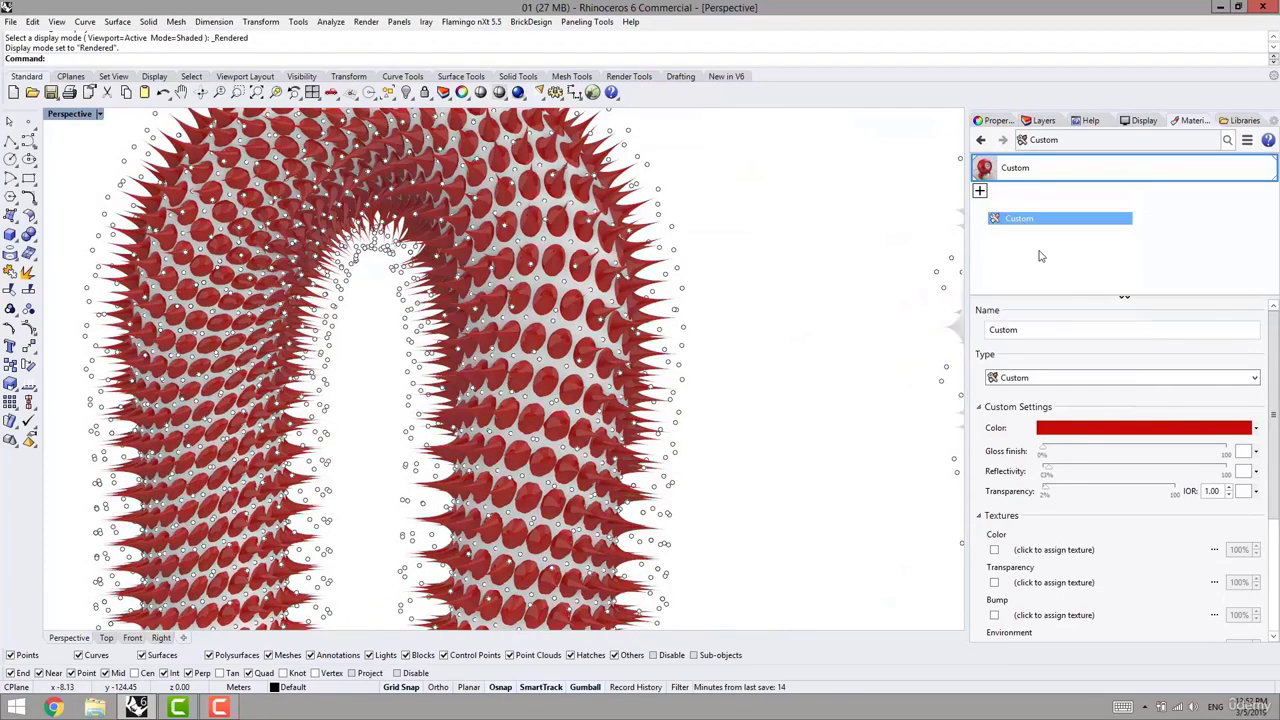
click(1066, 427)
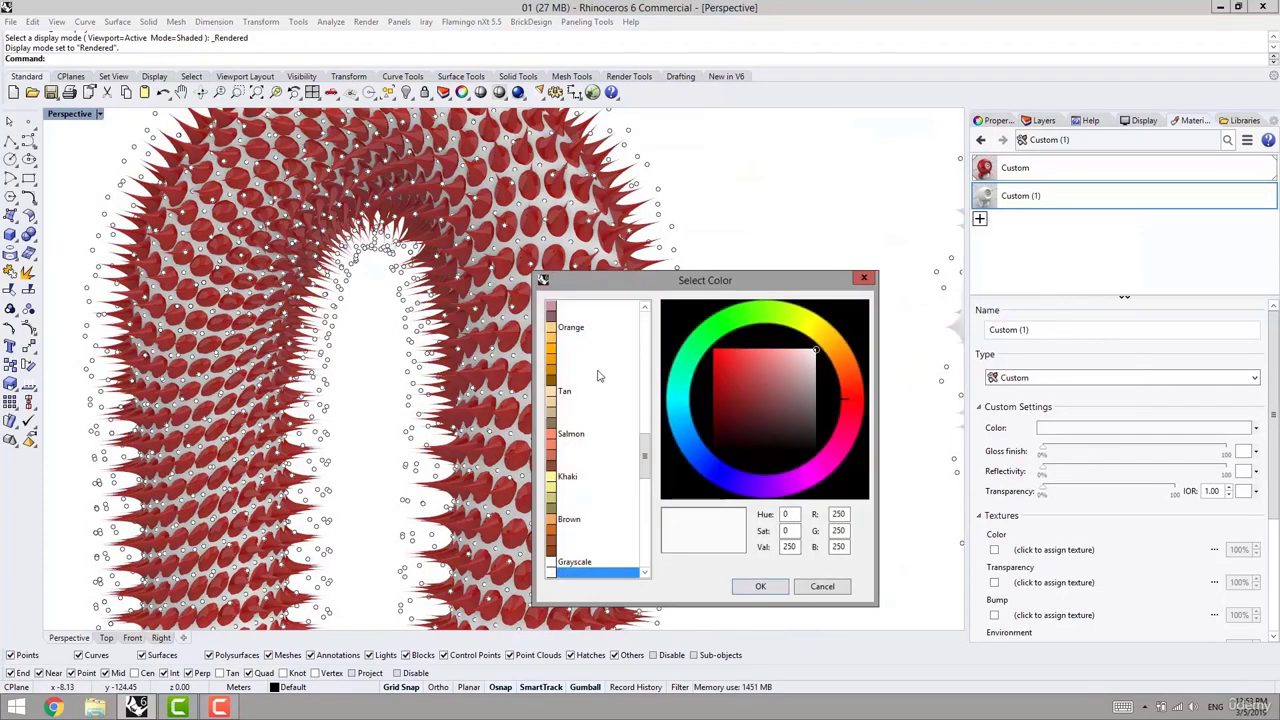
click(569, 328)
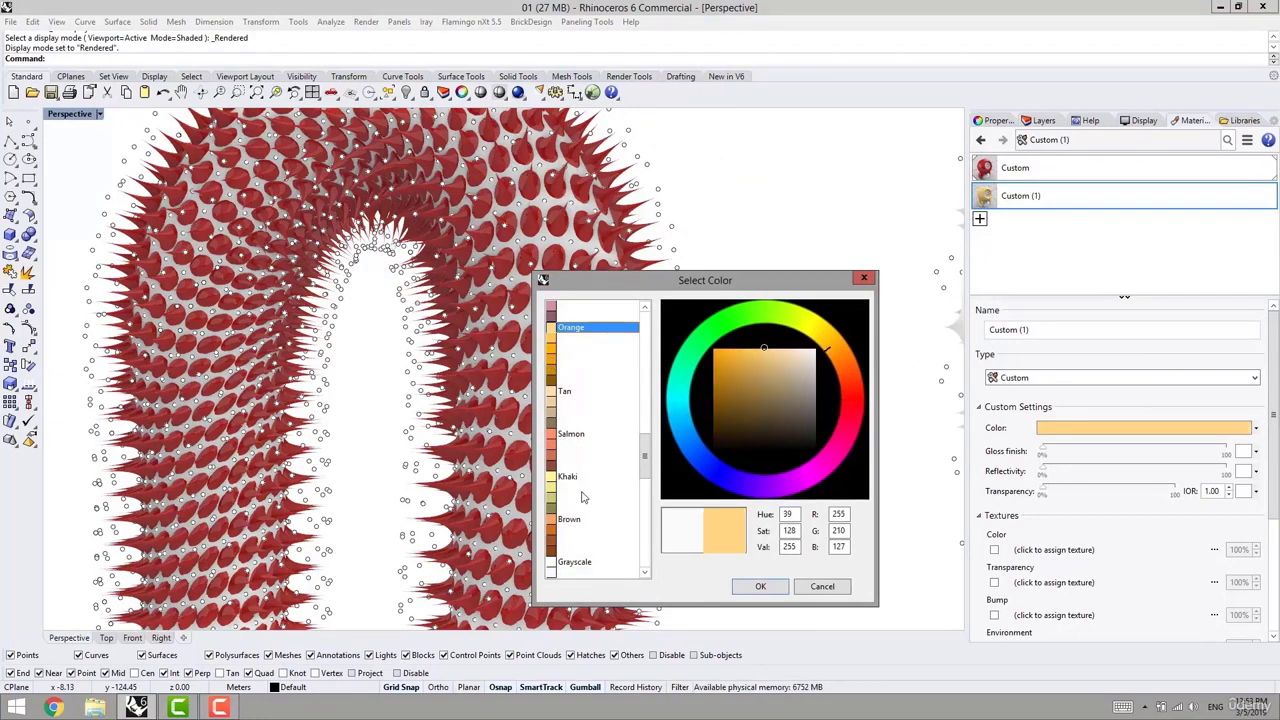
drag(646, 458, 646, 487)
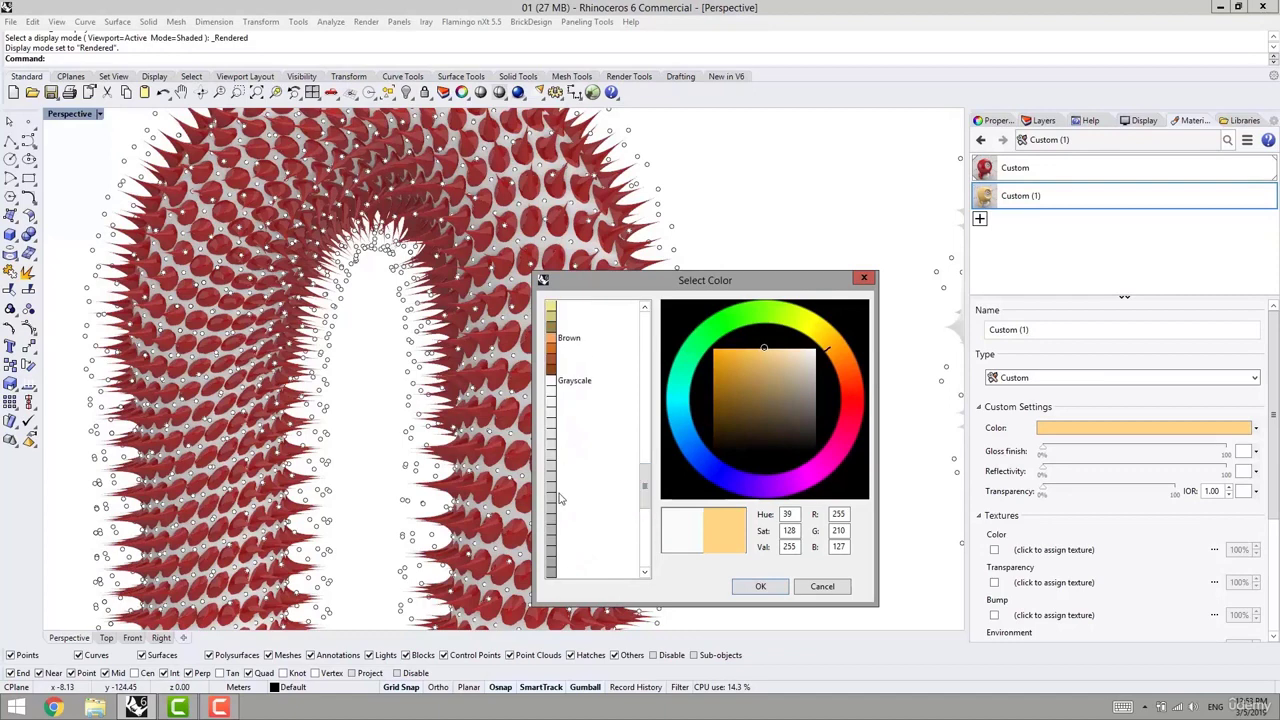
click(558, 499)
click(762, 589)
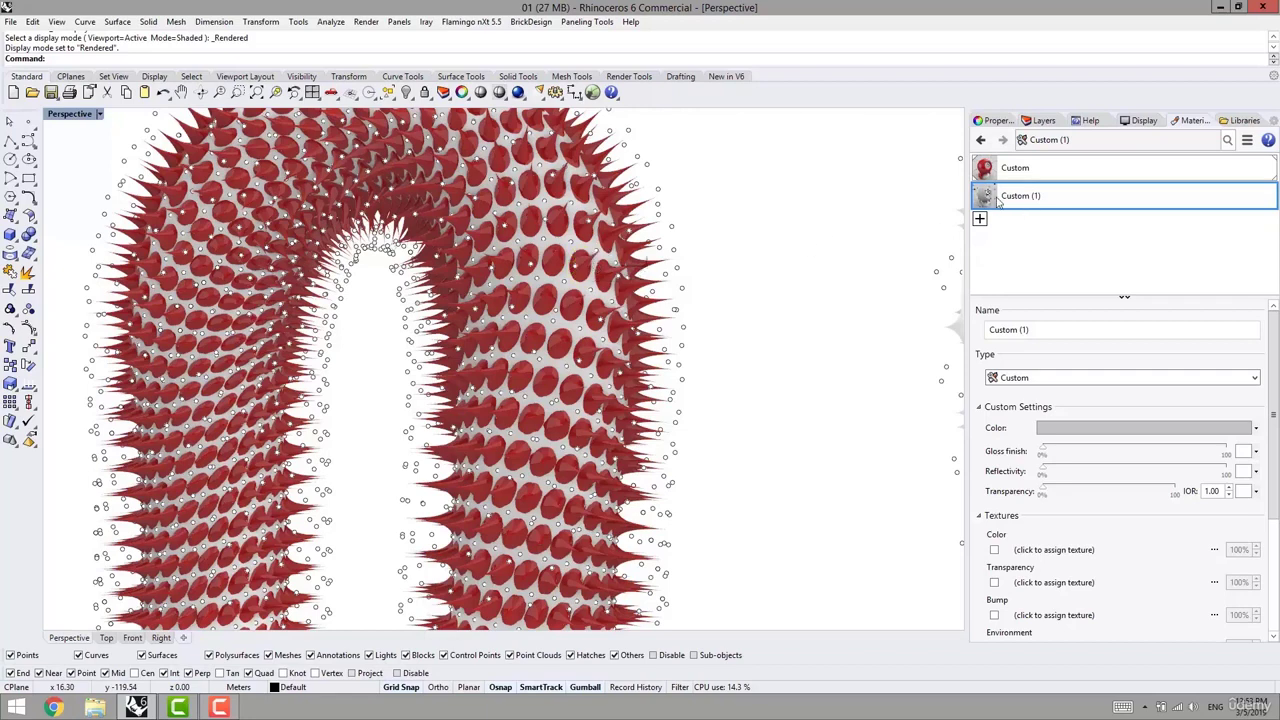
drag(662, 267, 568, 250)
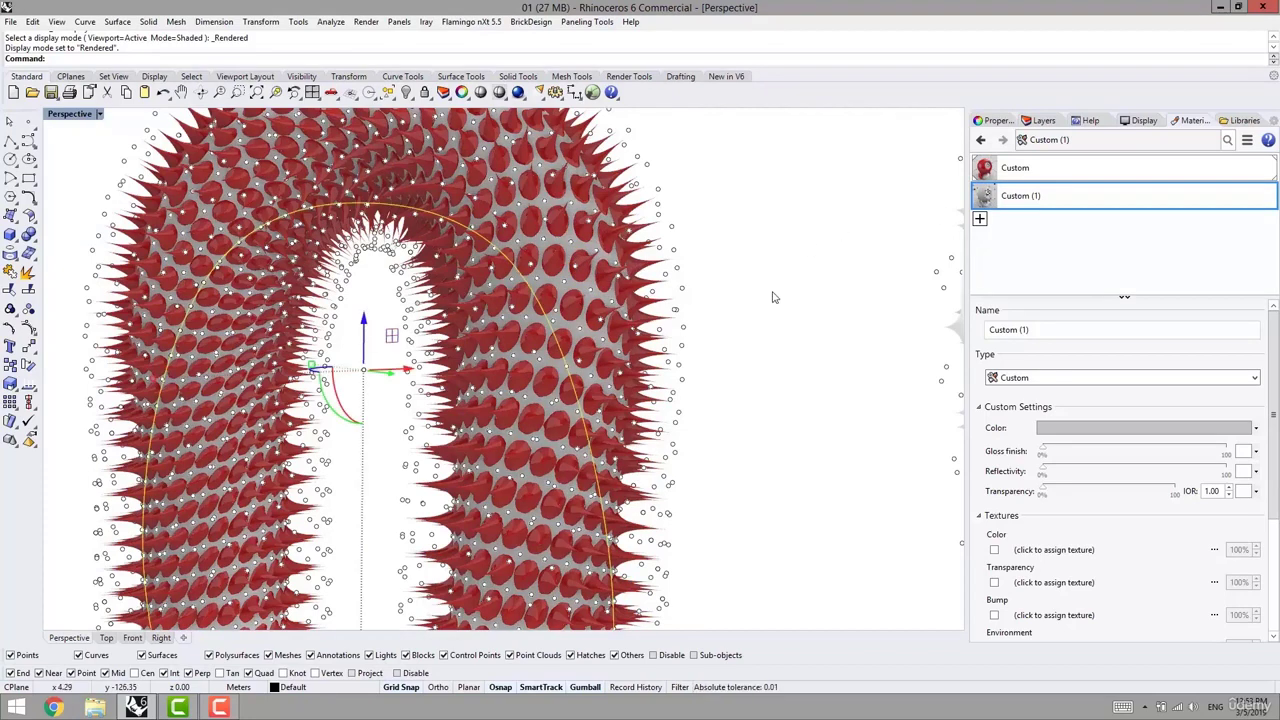
click(752, 456)
Hide the offset grid points and the surface grid points of the arch with the red spikes
scroll(742, 396, down, 2)
scroll(741, 391, down, 3)
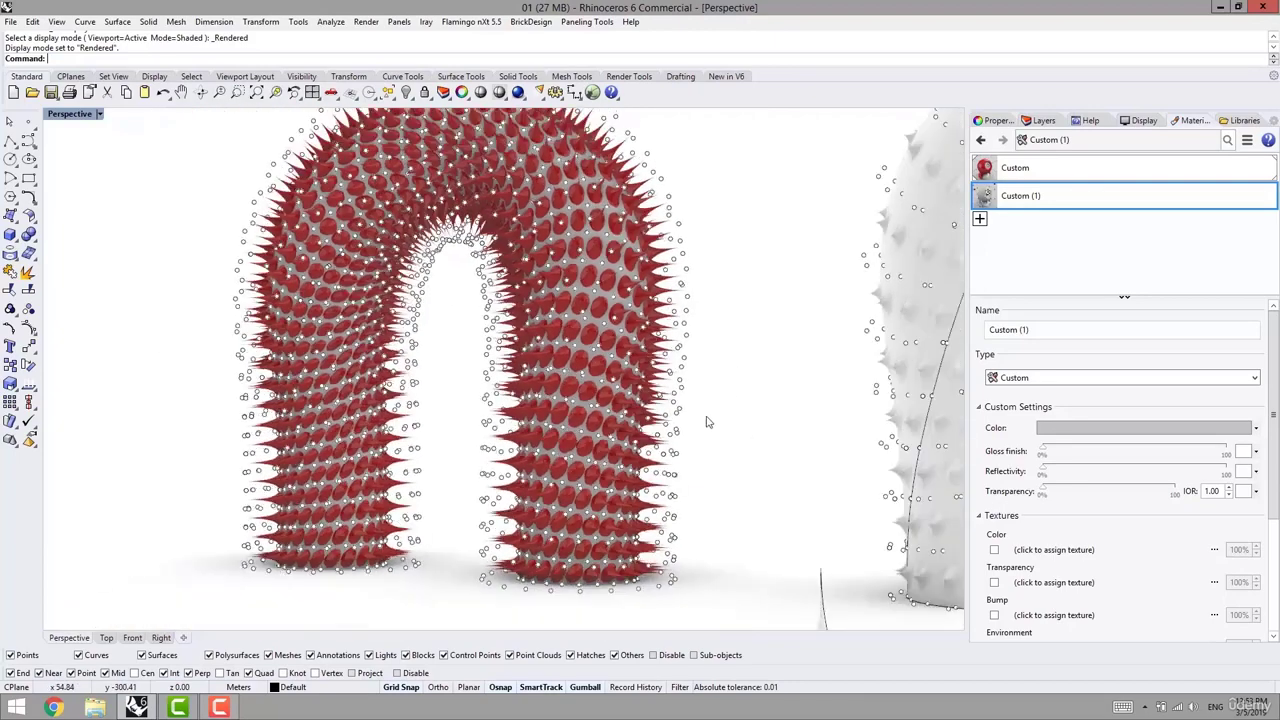
shift+right_drag(690, 410, 670, 386)
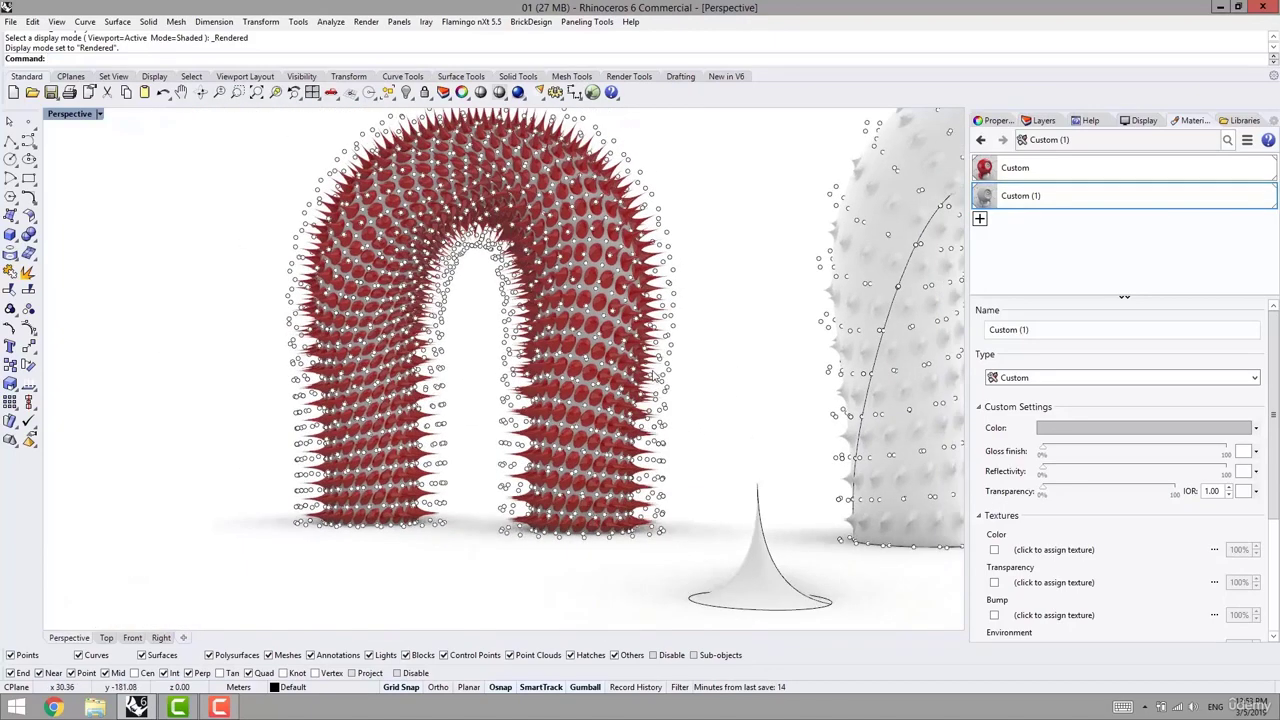
click(671, 357)
key(ctrl+h)
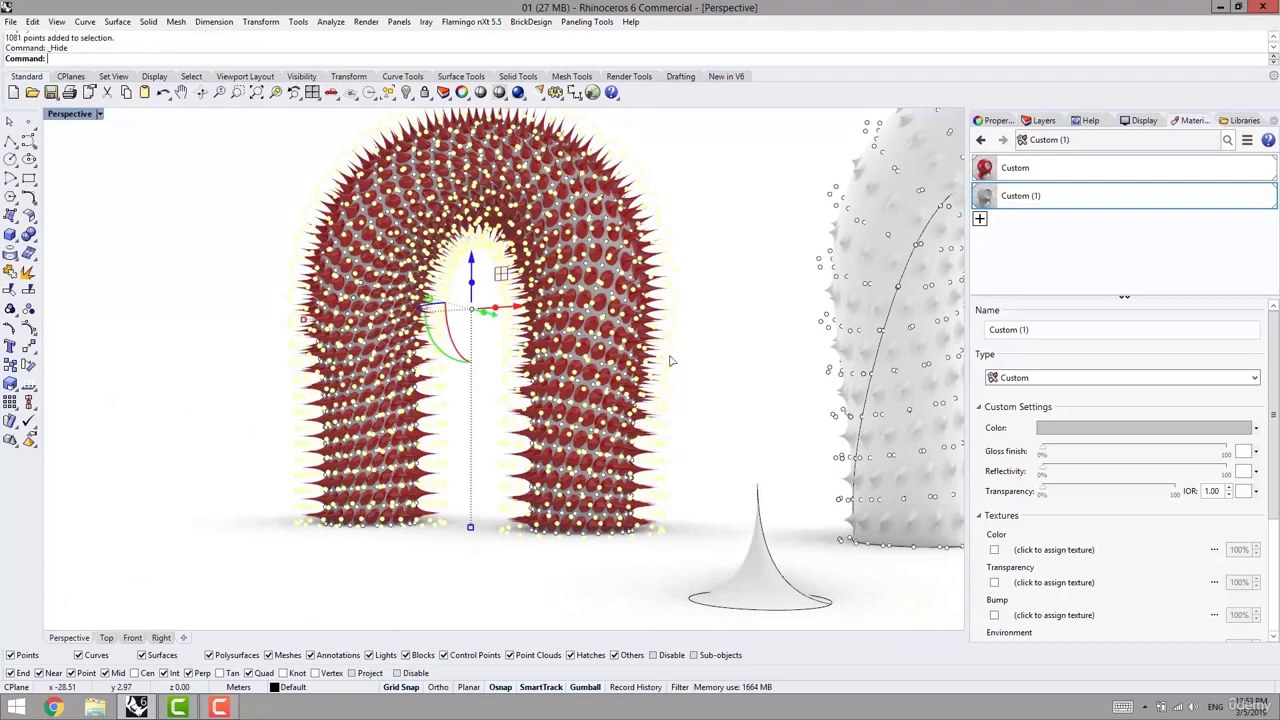
click(582, 291)
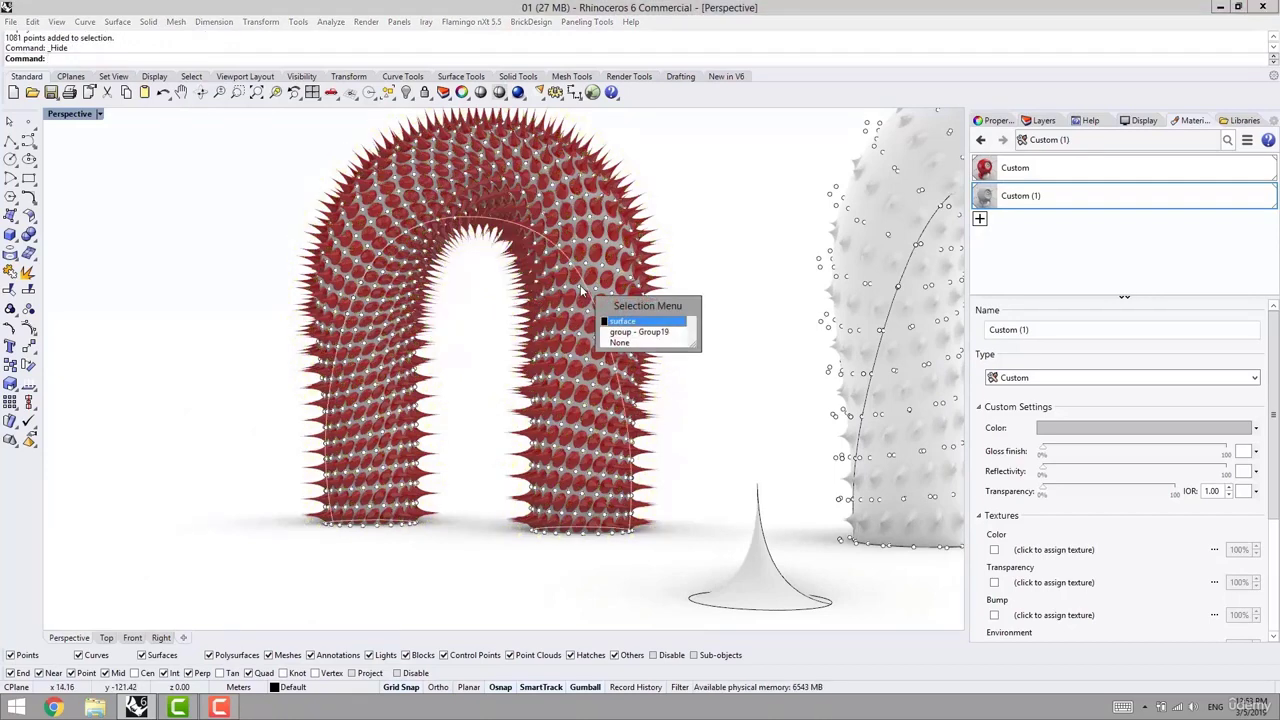
click(628, 332)
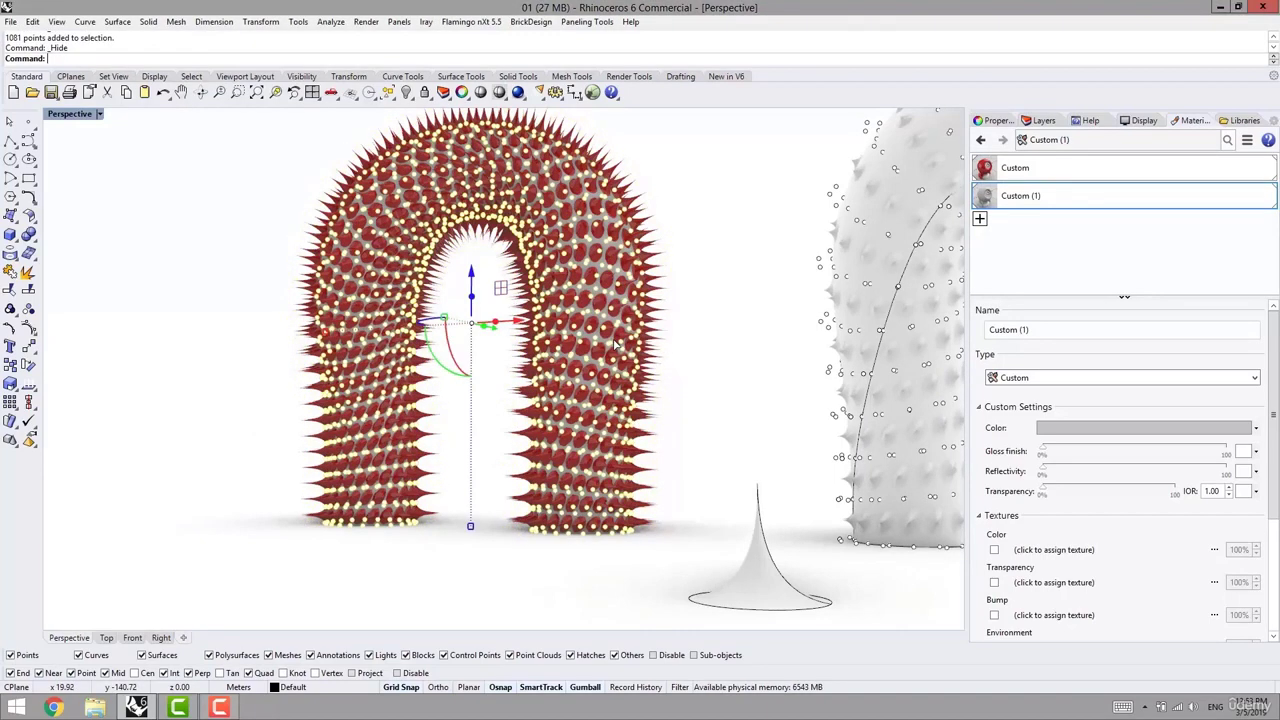
key(ctrl+h)
Examine the rendered red-spiked arch without its grid points and return the viewport to Shaded display
mouse_move(526, 527)
shift+right_down()
mouse_move(526, 558)
mouse_move(417, 476)
mouse_move(411, 543)
mouse_move(609, 522)
mouse_move(506, 480)
mouse_move(585, 491)
mouse_move(547, 479)
shift+right_up()
scroll(473, 598, up, 2)
scroll(473, 600, up, 1)
scroll(473, 600, down, 2)
scroll(416, 480, down, 3)
key(ctrl+alt+s)
scroll(609, 522, down, 2)
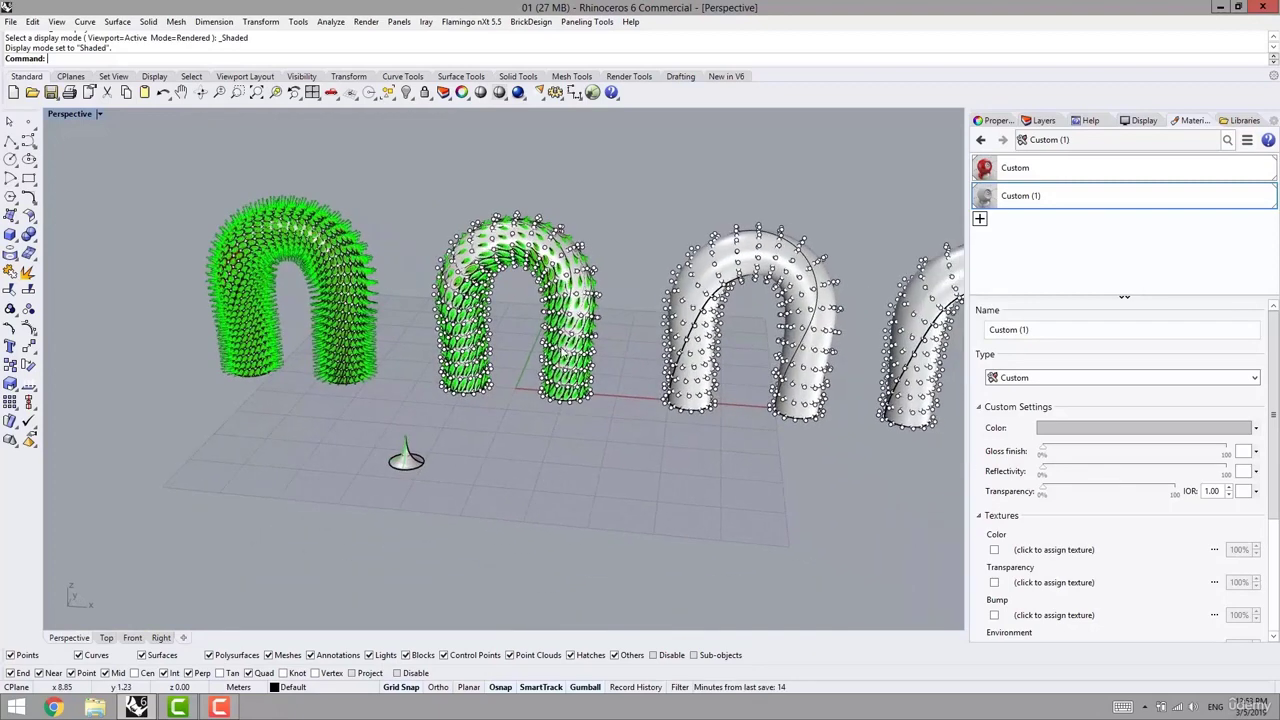
drag(564, 165, 162, 436)
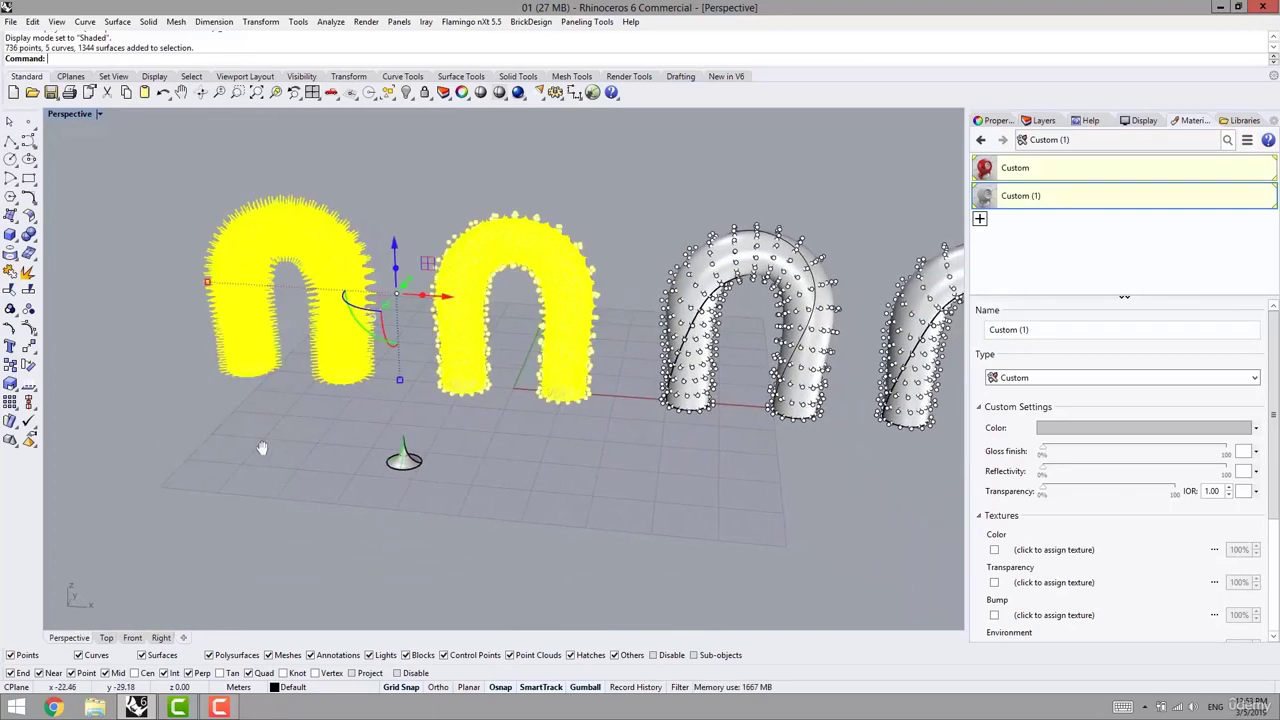
shift+right_drag(370, 453, 222, 445)
key(ctrl+h)
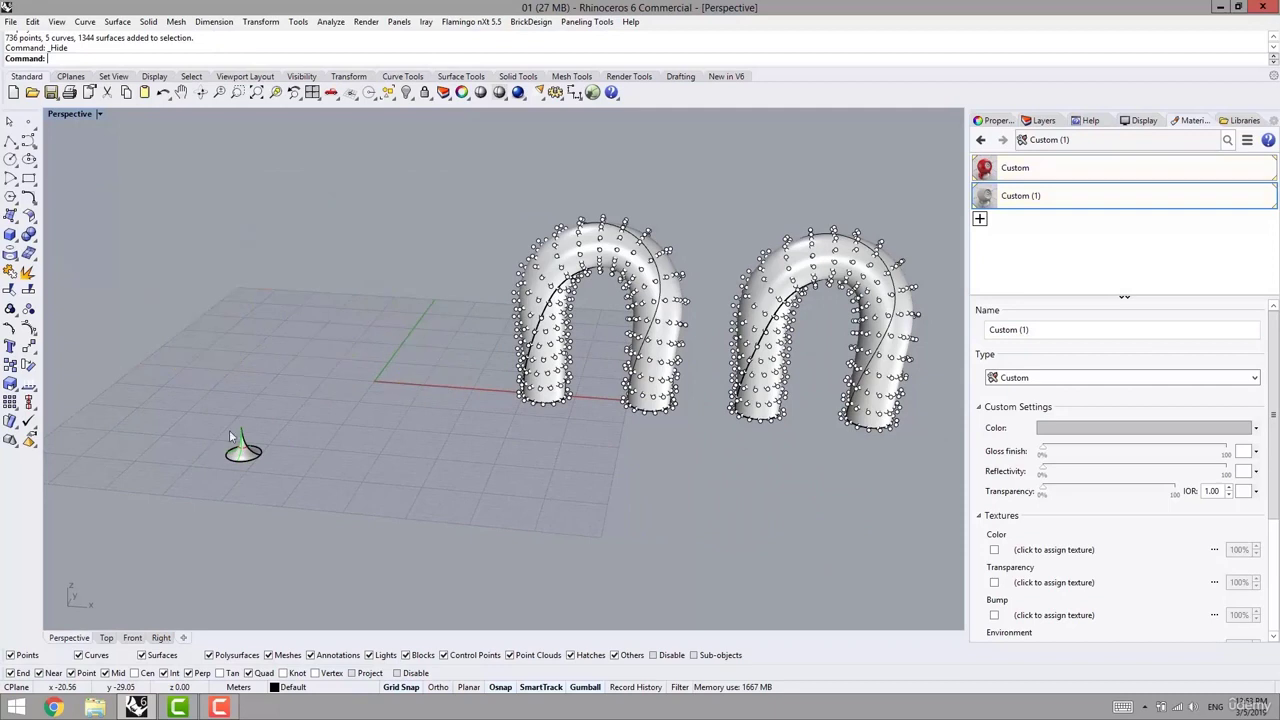
key(ctrl+z)
Hide the two spike-paneled arches with their remaining grid points, and hide the original spike module
drag(466, 162, 60, 410)
key(ctrl+h)
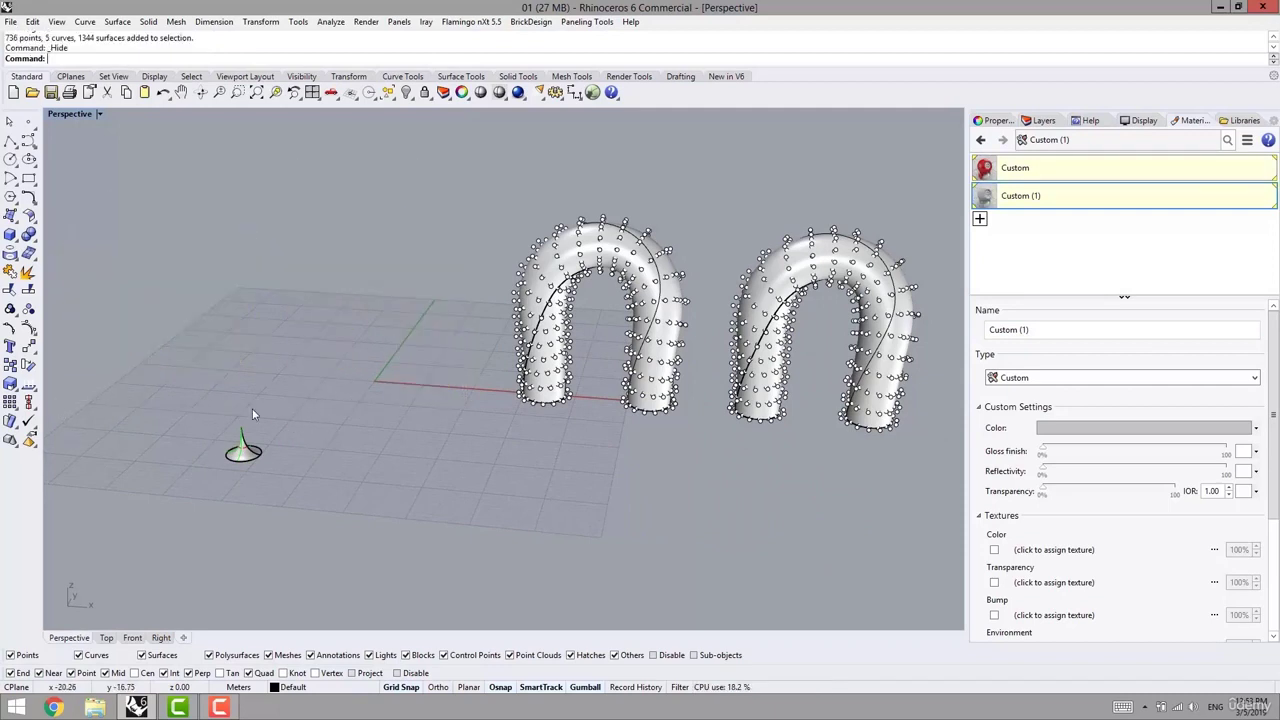
drag(277, 404, 178, 493)
key(ctrl+h)
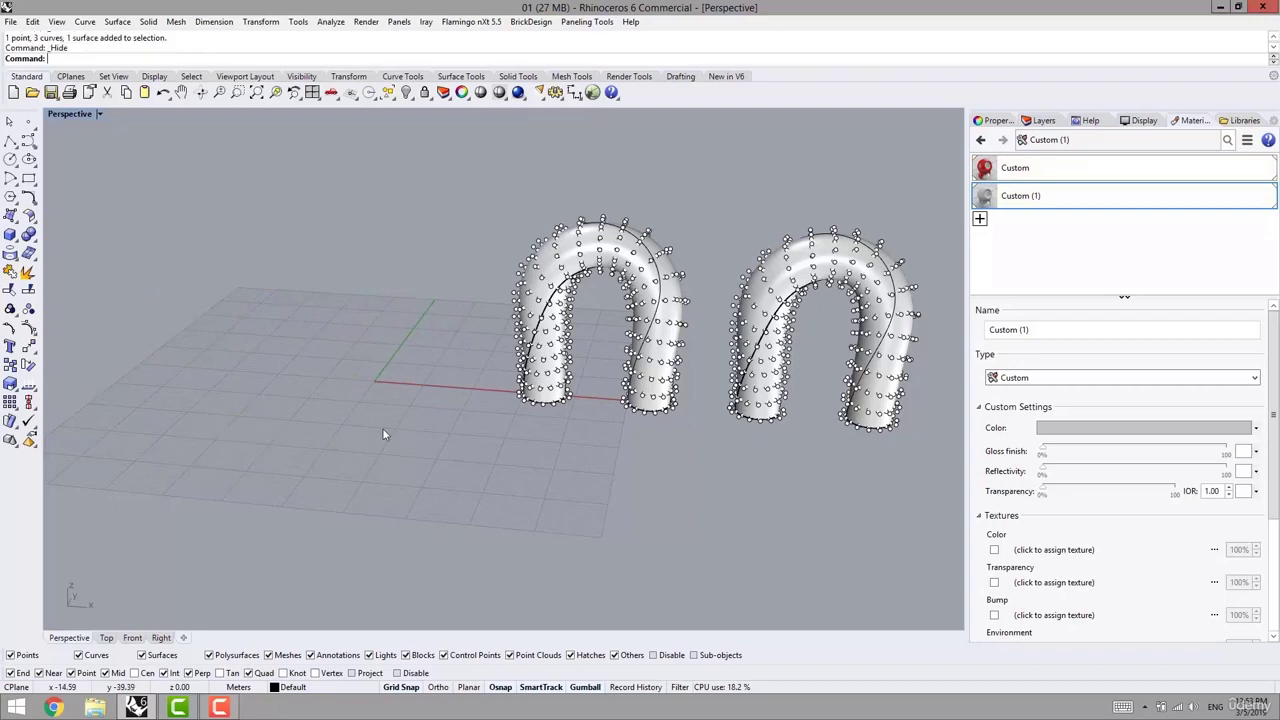
Place a single point on the ground plane in front of the remaining arches
right_drag(383, 434, 438, 352)
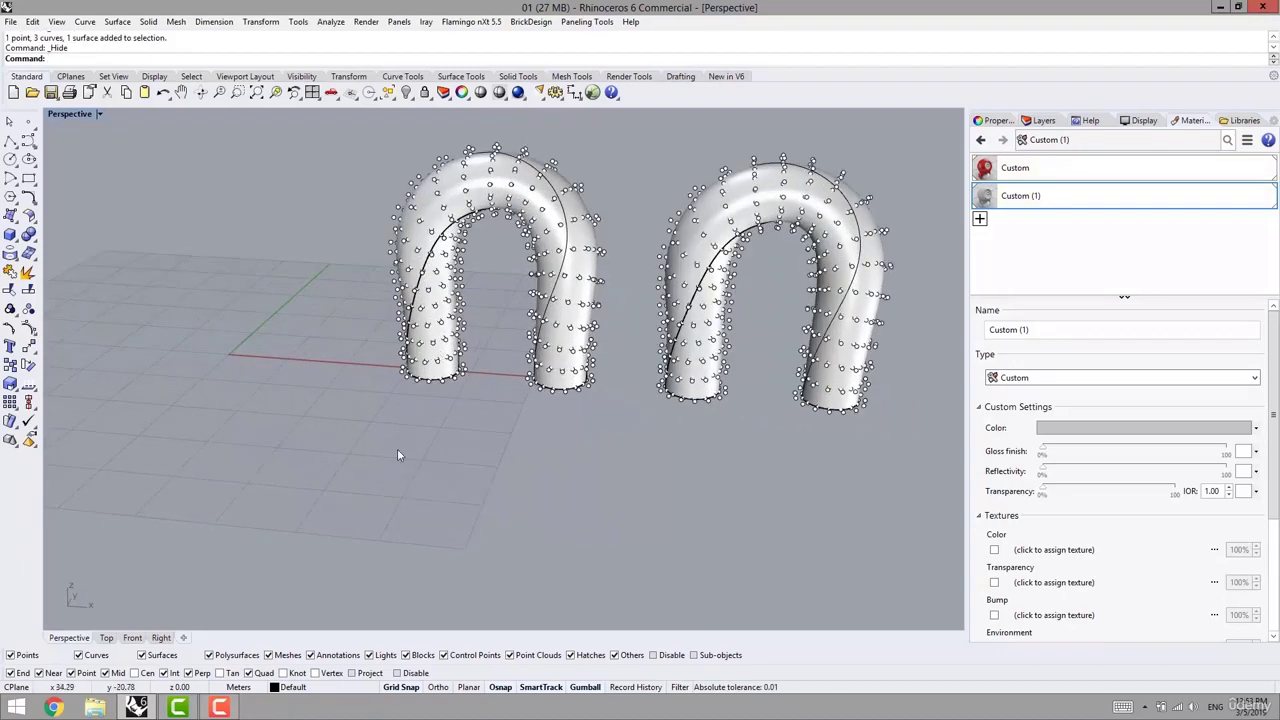
scroll(397, 455, up, 5)
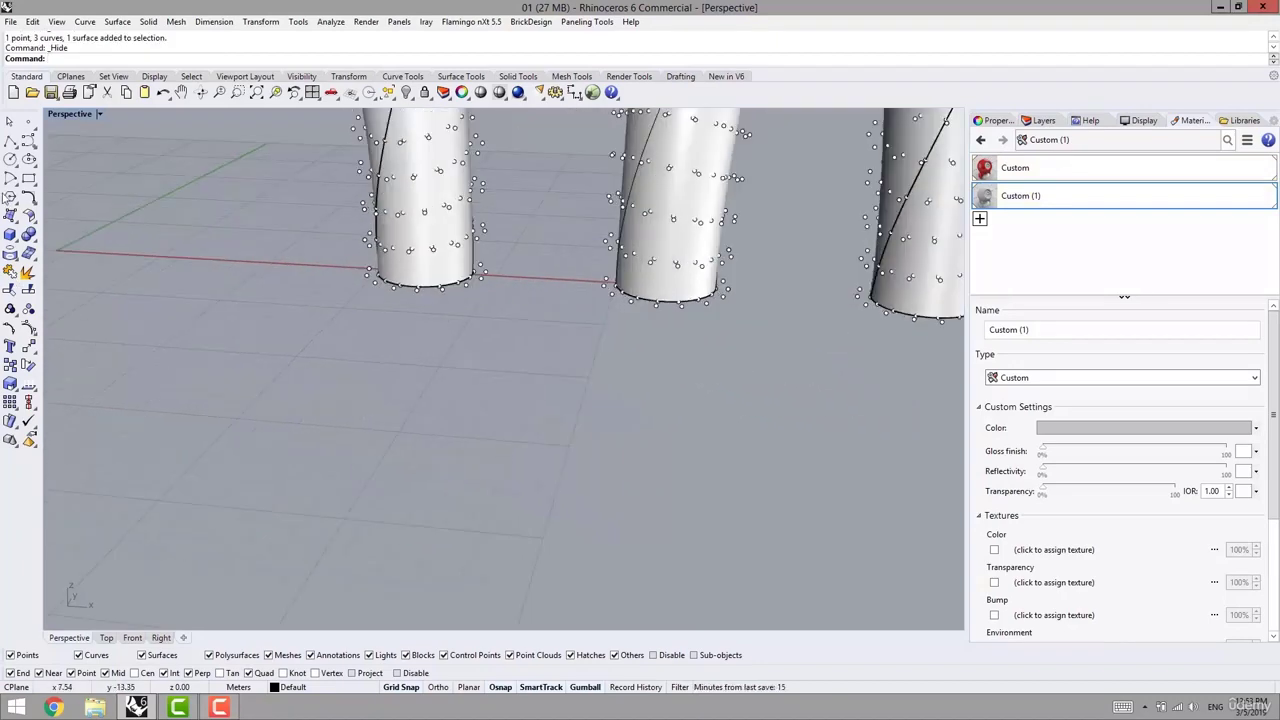
click(10, 159)
click(28, 121)
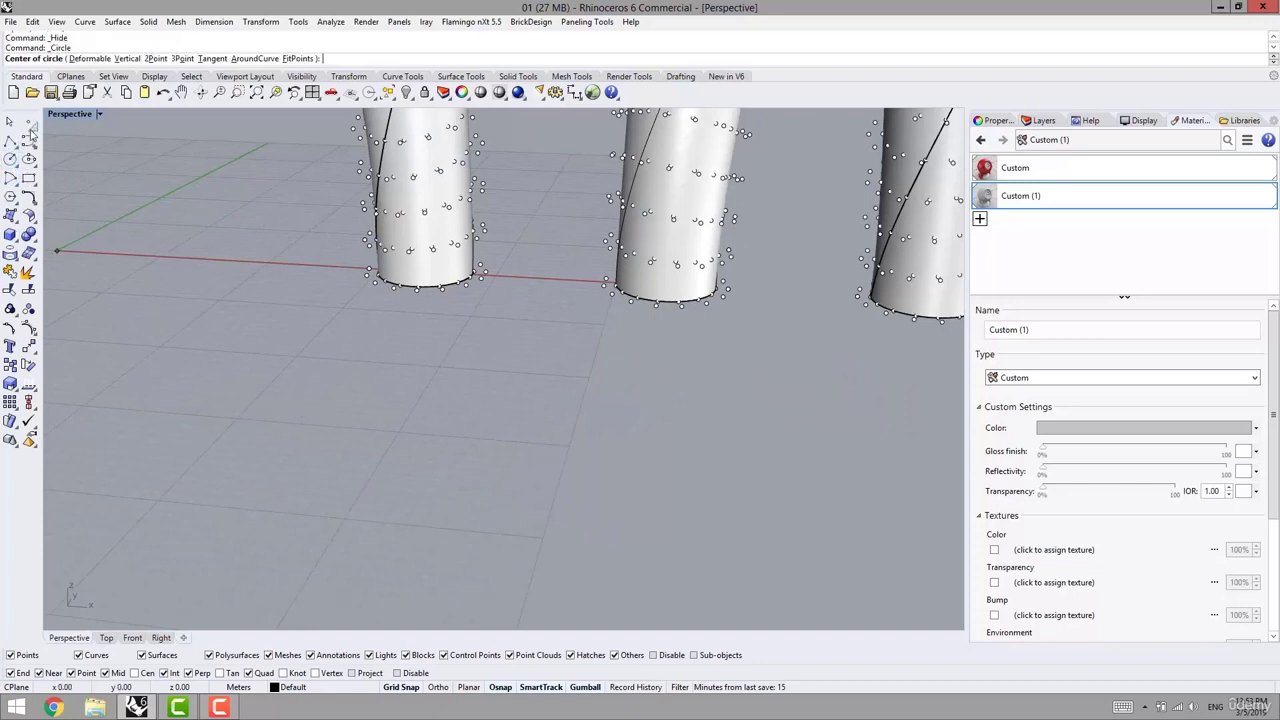
click(316, 425)
Draw a circle with a radius of about 5 m centered on the new point
click(10, 159)
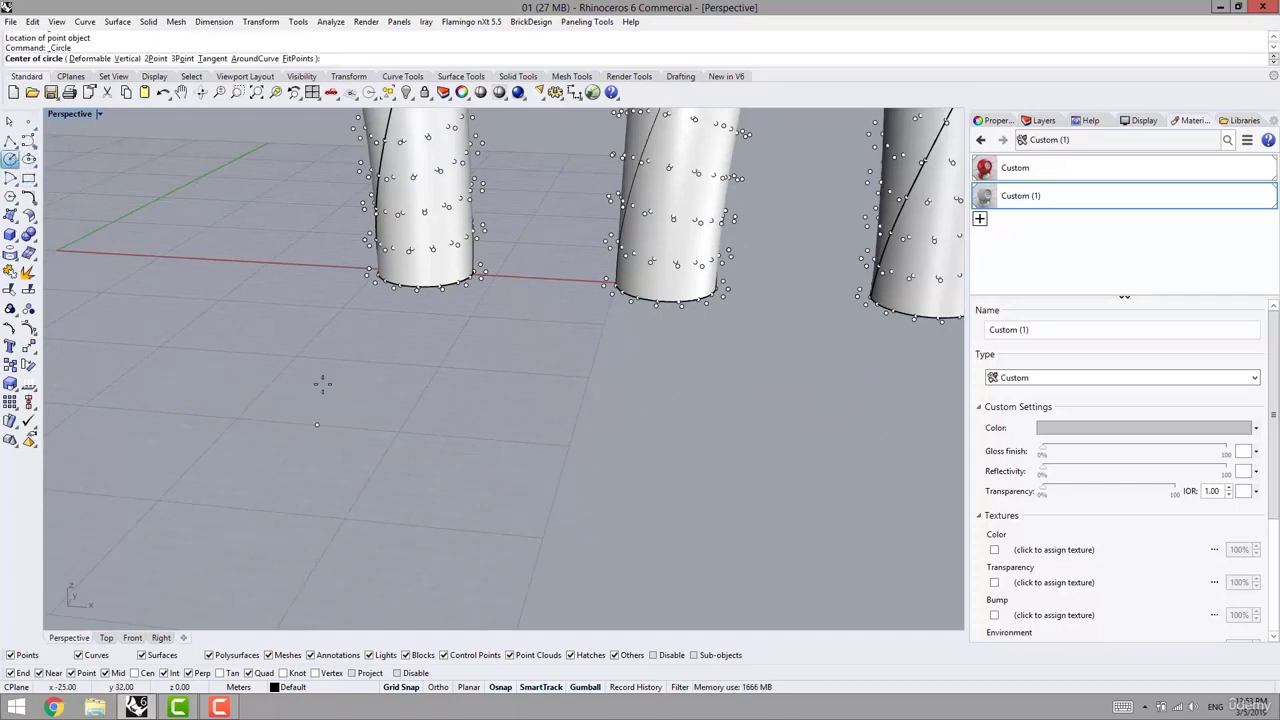
click(316, 425)
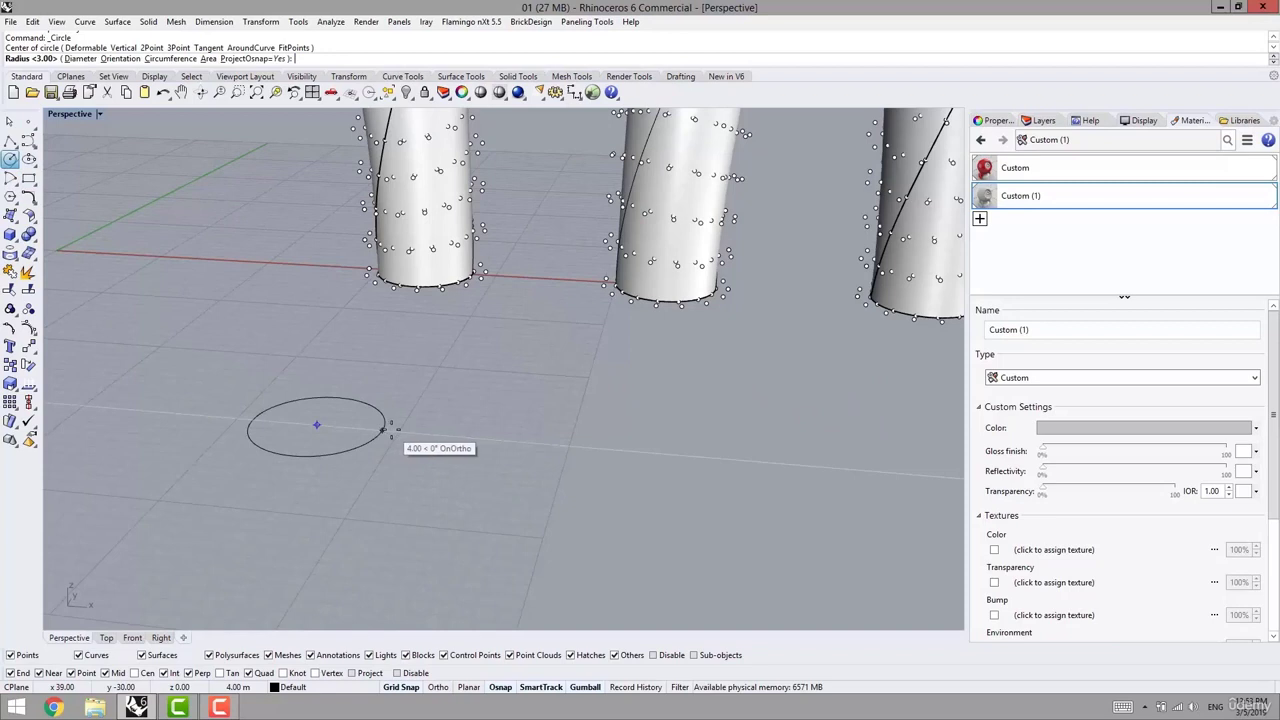
click(396, 434)
Draw a vertical line about 3 m high from the circle's quadrant in the positive X direction
shift+right_drag(384, 444, 402, 481)
scroll(402, 481, up, 5)
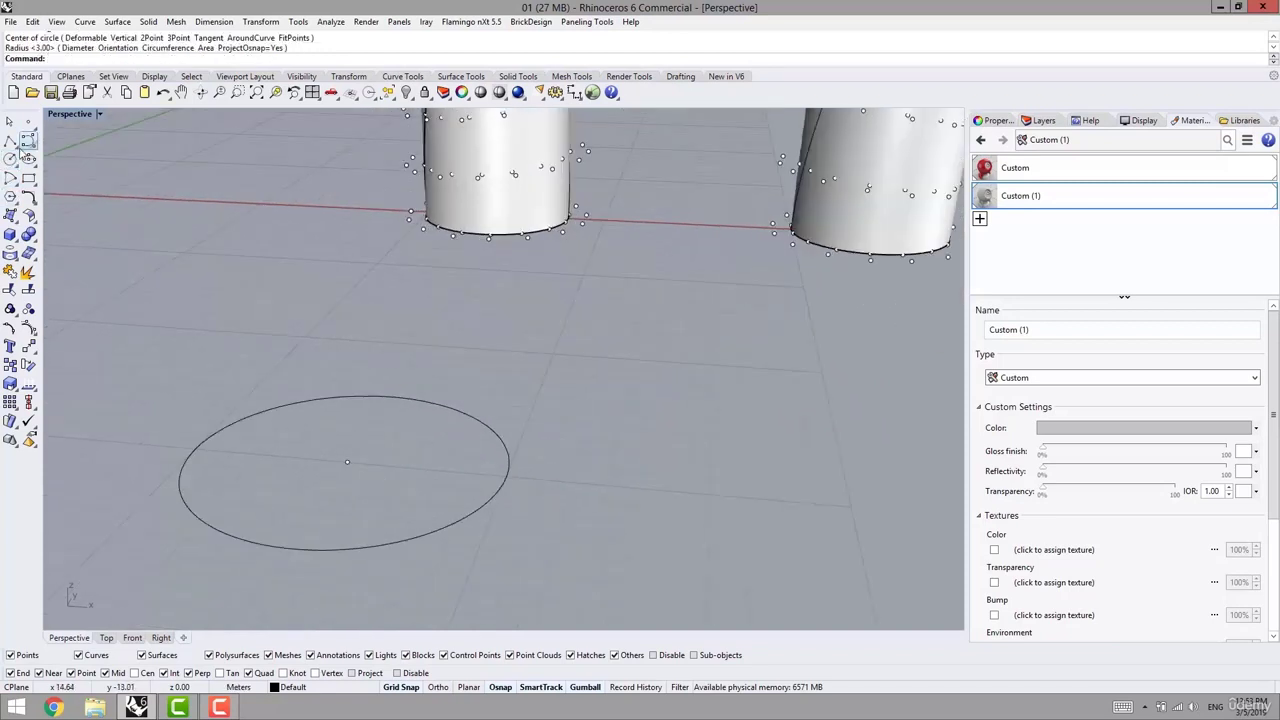
click(10, 141)
click(91, 148)
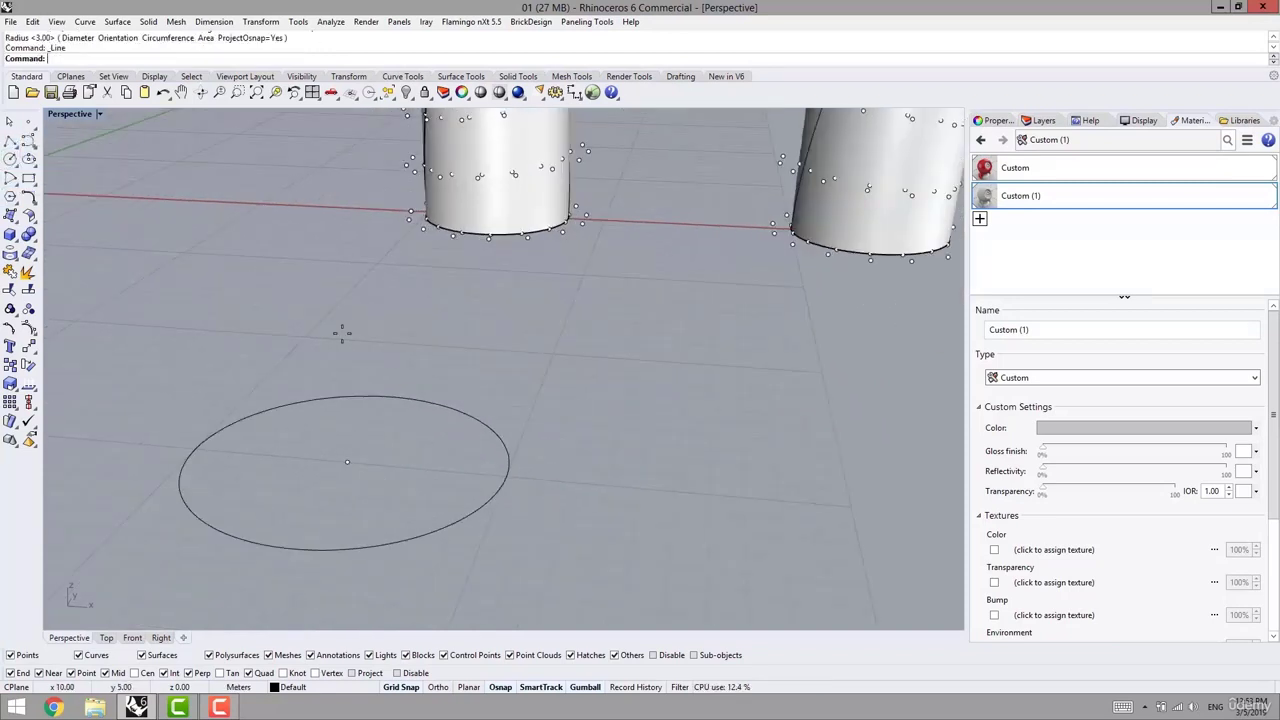
click(507, 475)
right_drag(566, 395, 572, 381)
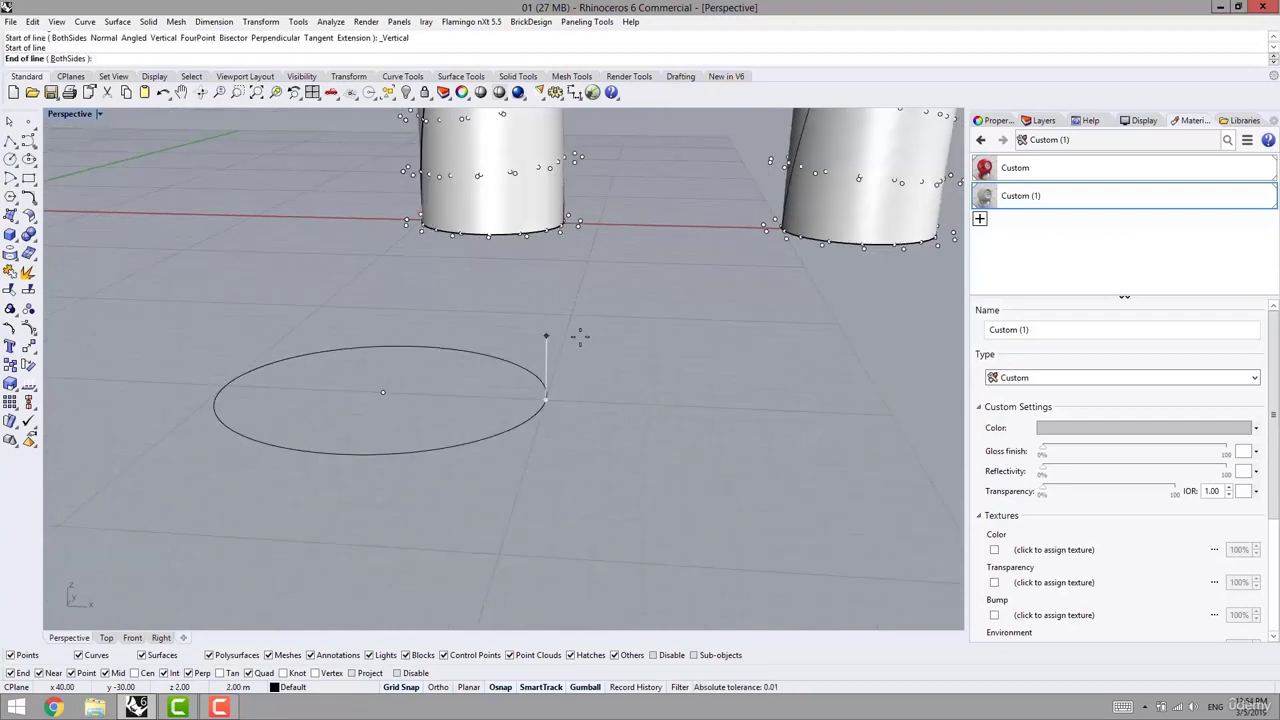
click(546, 302)
Draw a shorter vertical line inside the circle, starting 2 m from its center toward the first vertical line
right_click(449, 399)
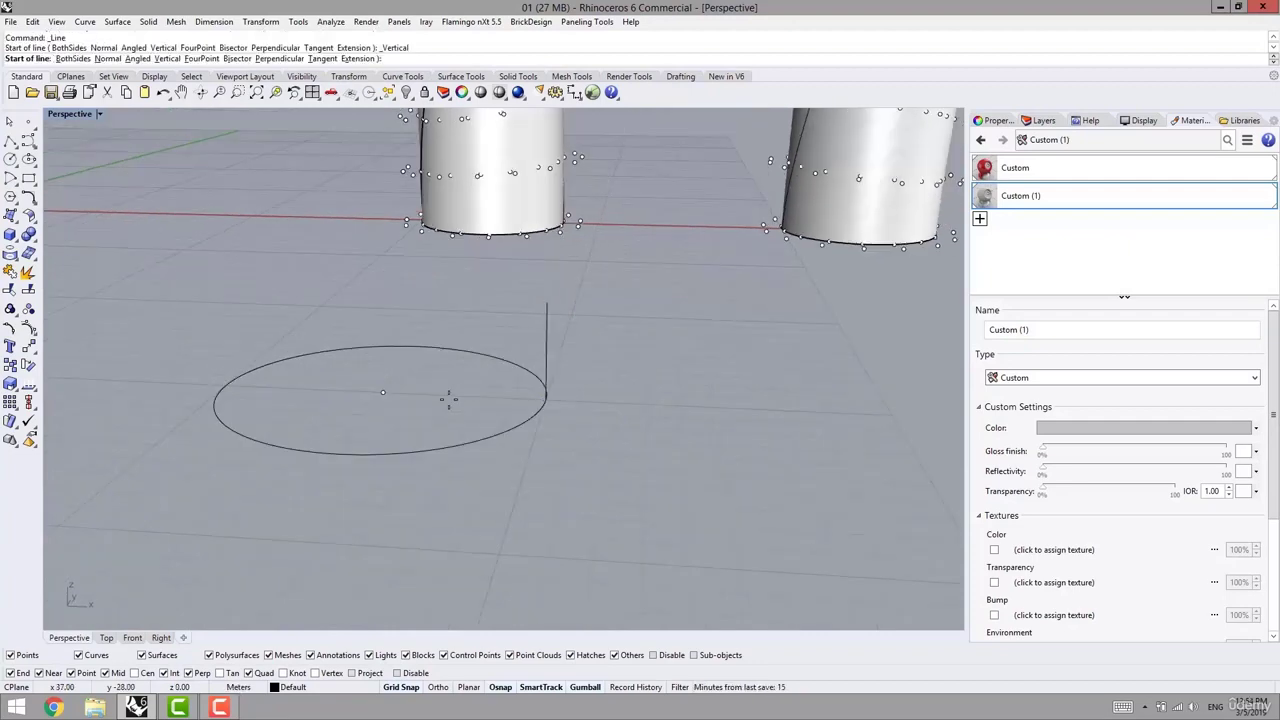
click(447, 394)
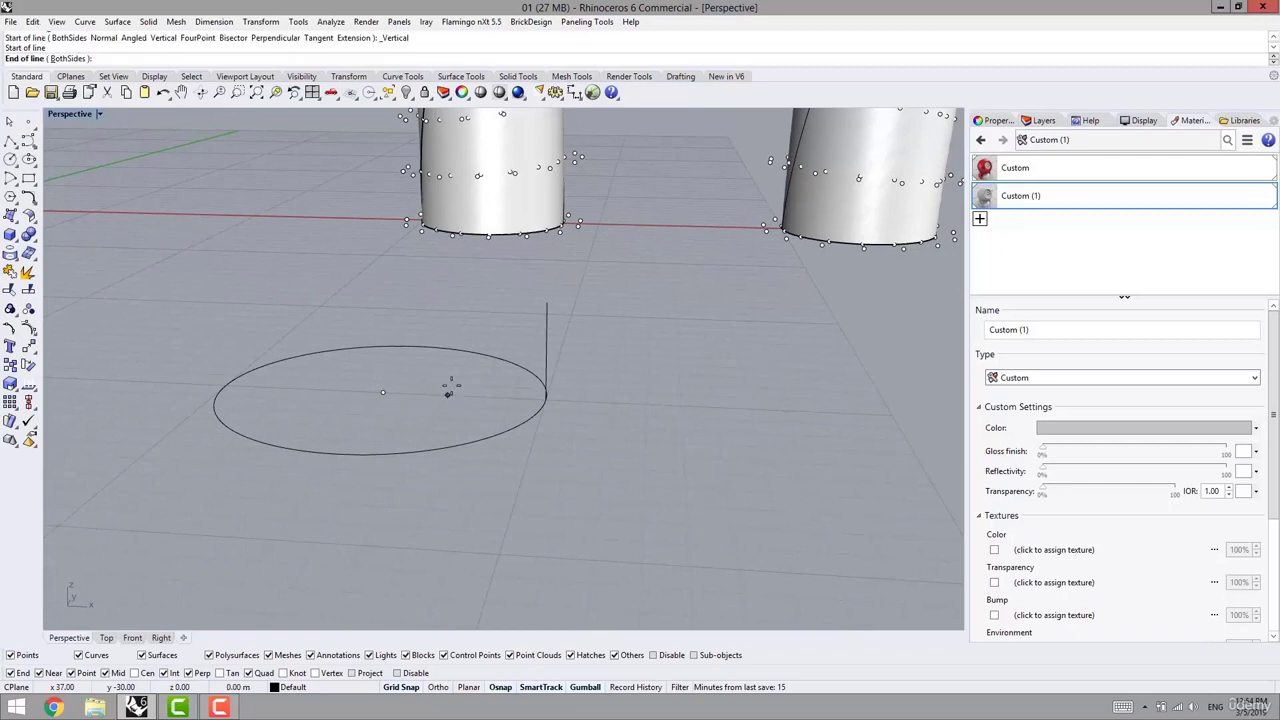
click(450, 325)
right_drag(452, 330, 476, 401)
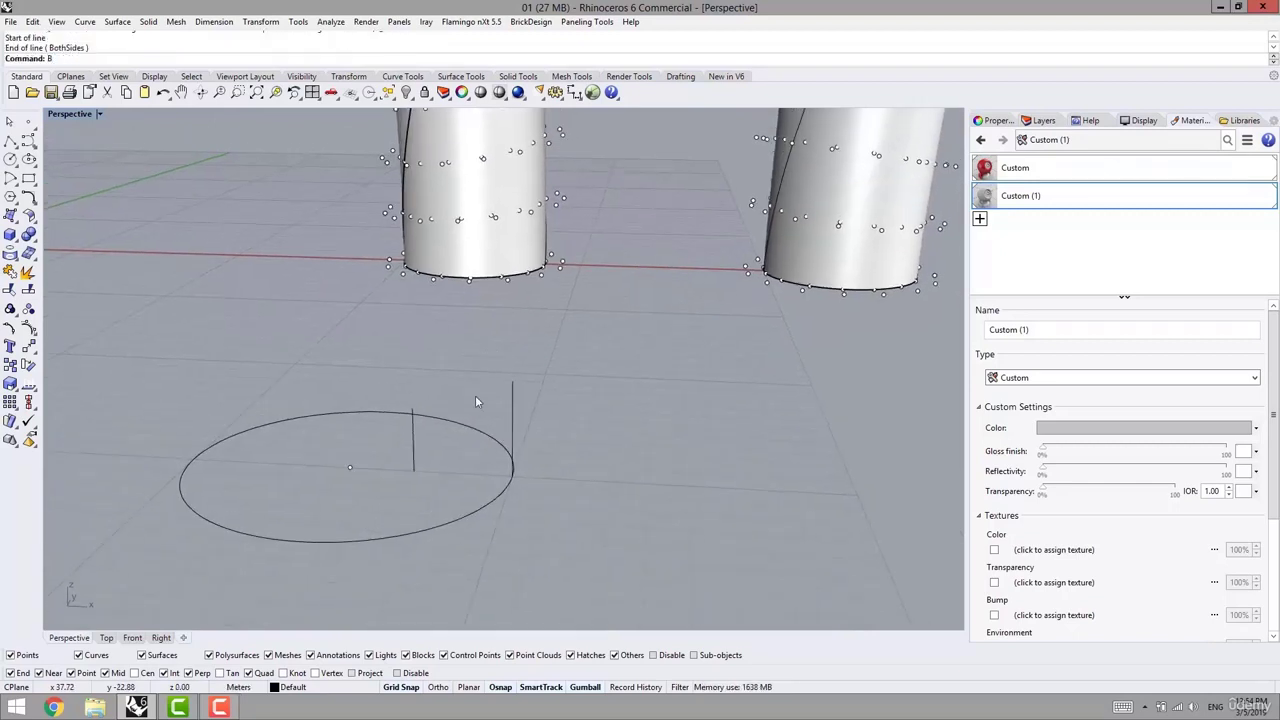
Blend the top ends of the two vertical lines into a joined arch with Tangency at both ends
text(lendCrv)
key(Return)
click(512, 386)
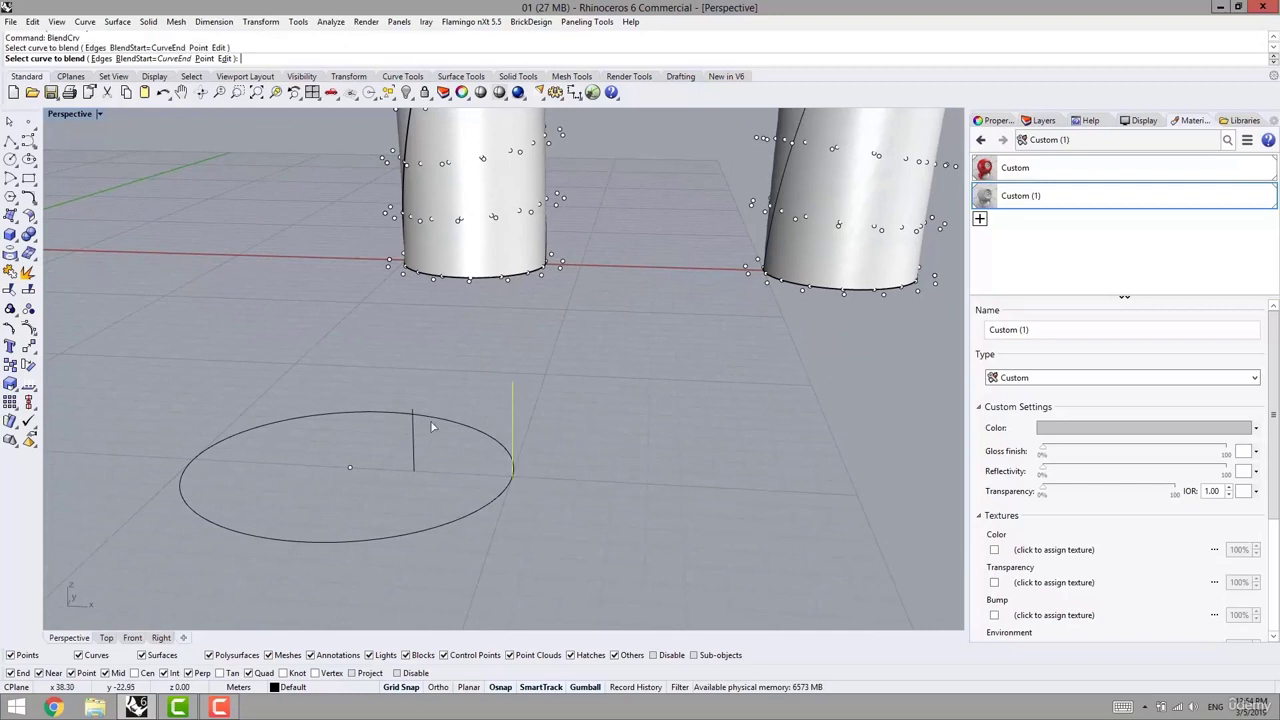
click(414, 430)
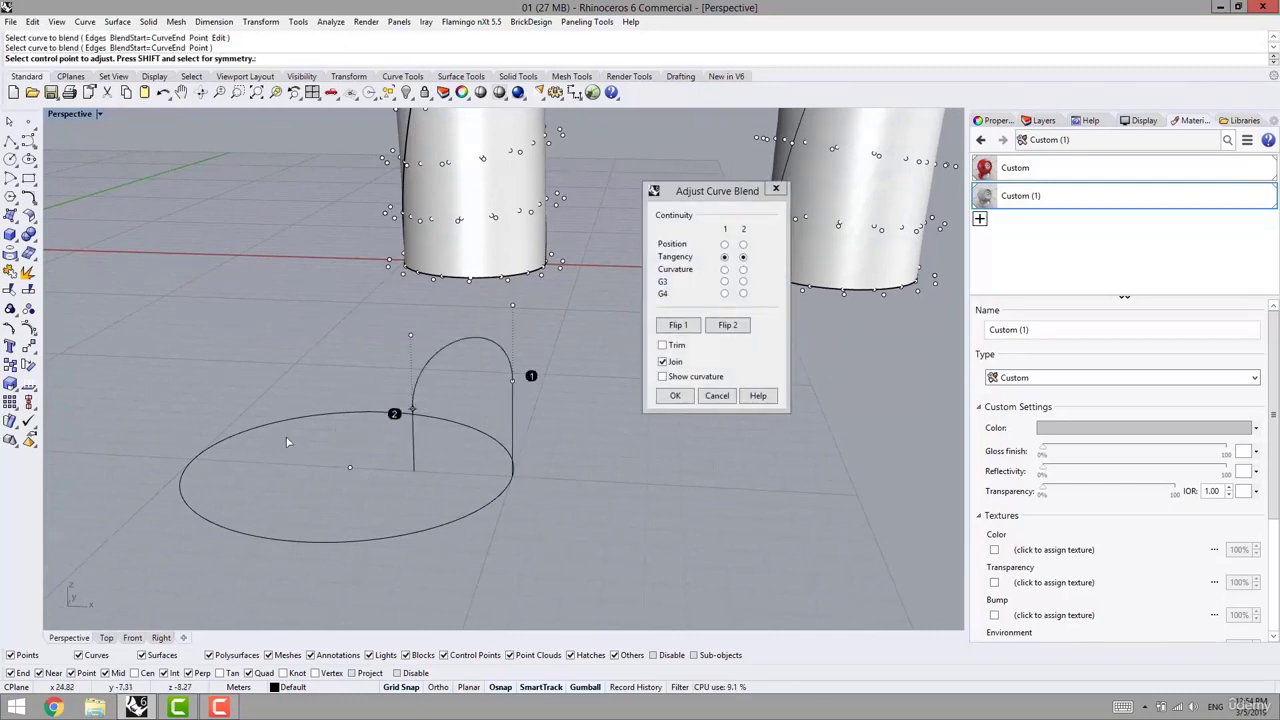
key(Return)
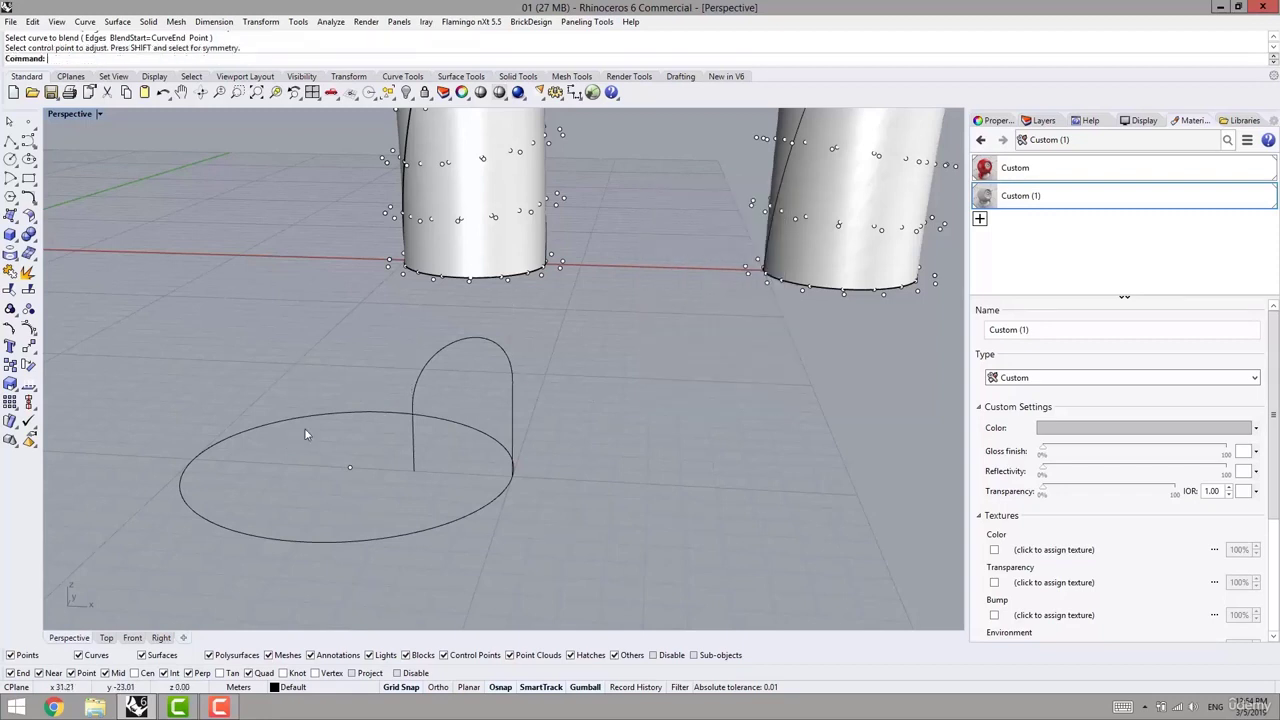
Draw a vertical line about 5 m high from the circle's center point
key(Return)
click(10, 141)
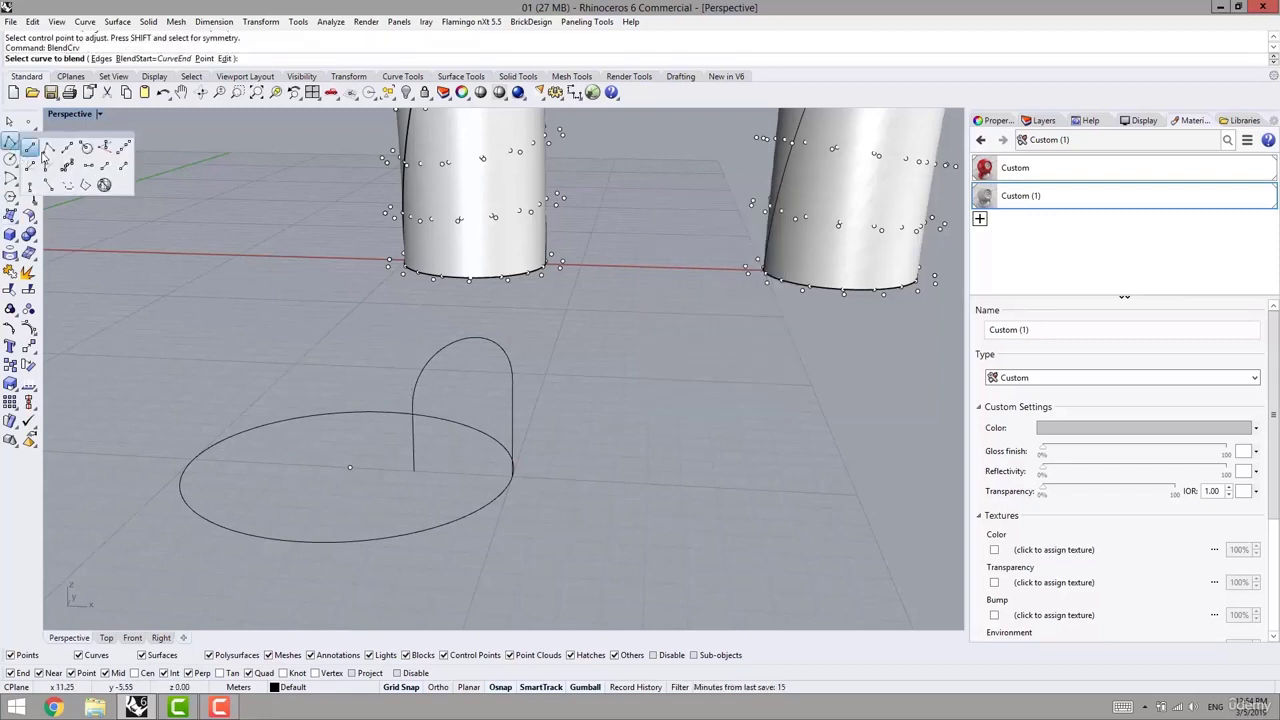
click(97, 151)
click(349, 466)
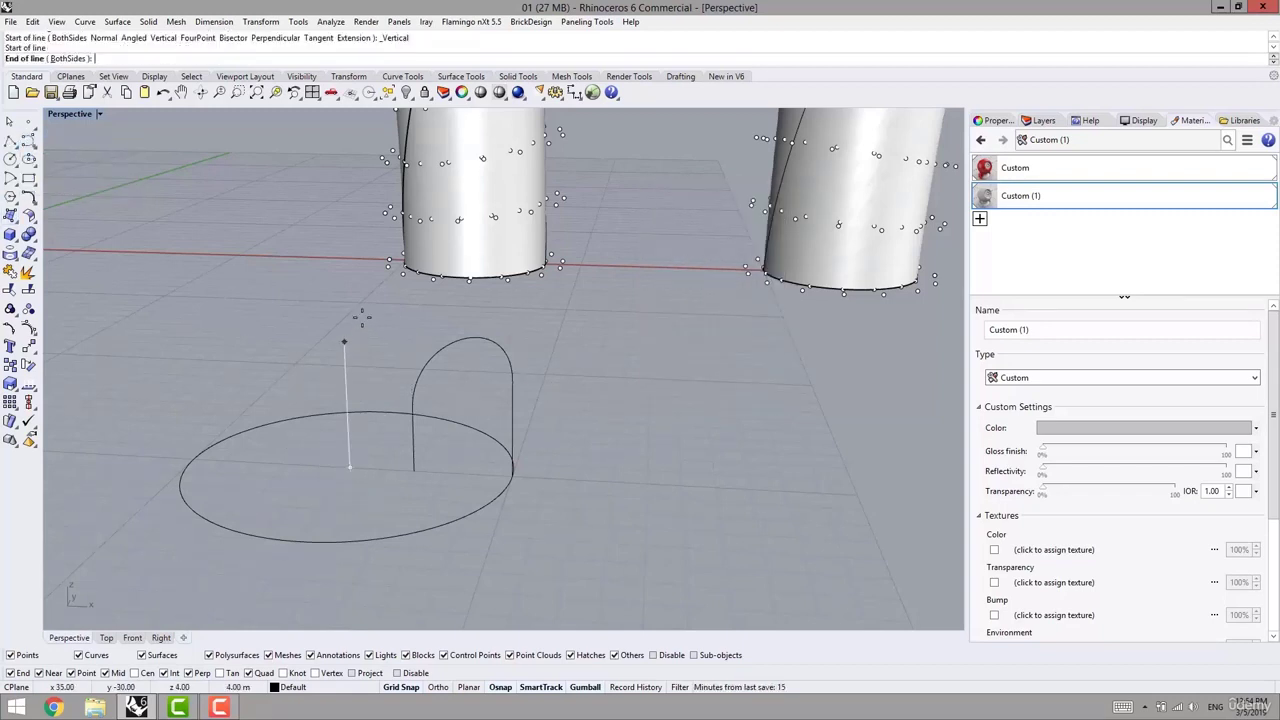
click(344, 310)
scroll(347, 445, up, 2)
Start a BlendCrv with BlendStart=PickPoint between the arch's inner leg and the center line, flipping the first end's direction
text(BlendCrv)
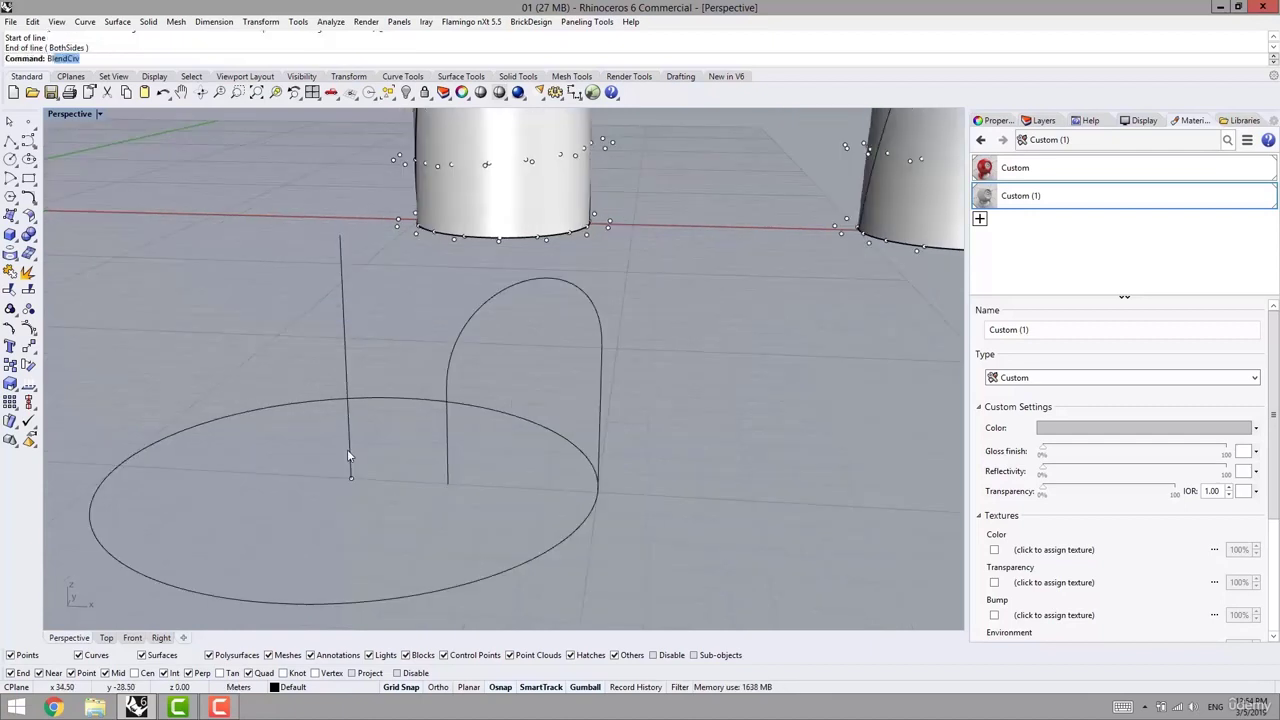
key(Return)
right_drag(447, 437, 440, 422)
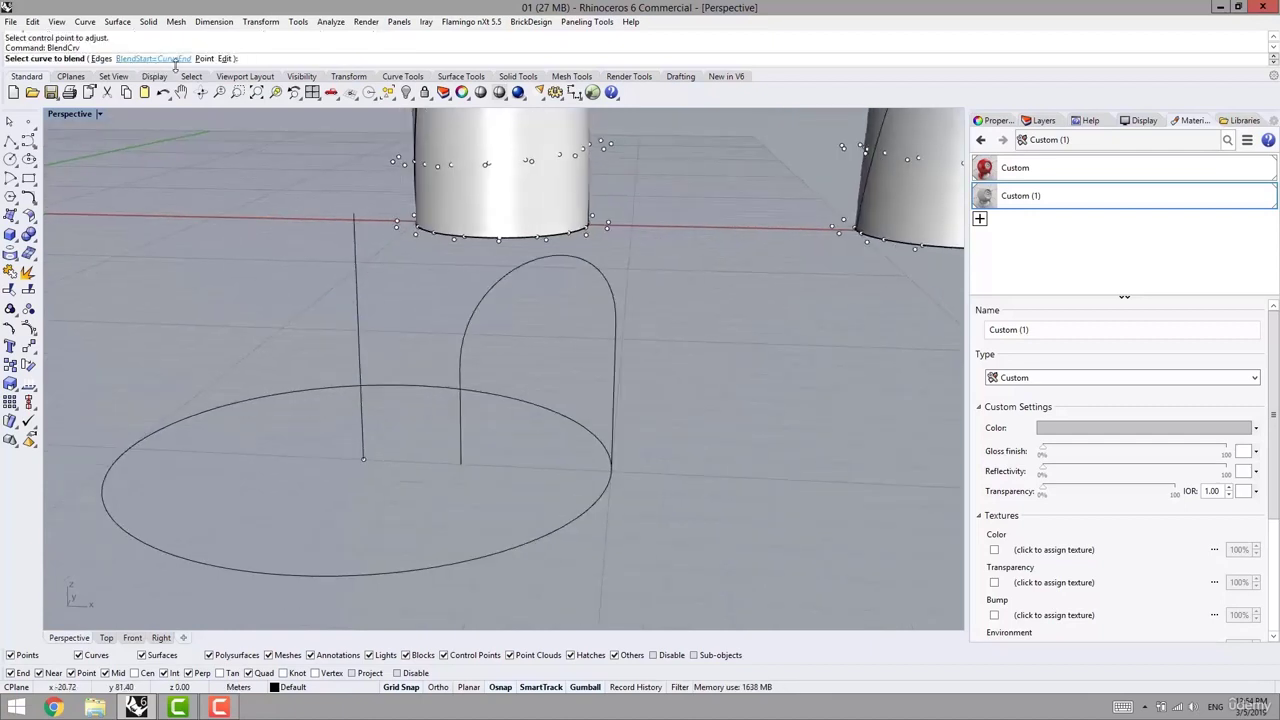
click(153, 58)
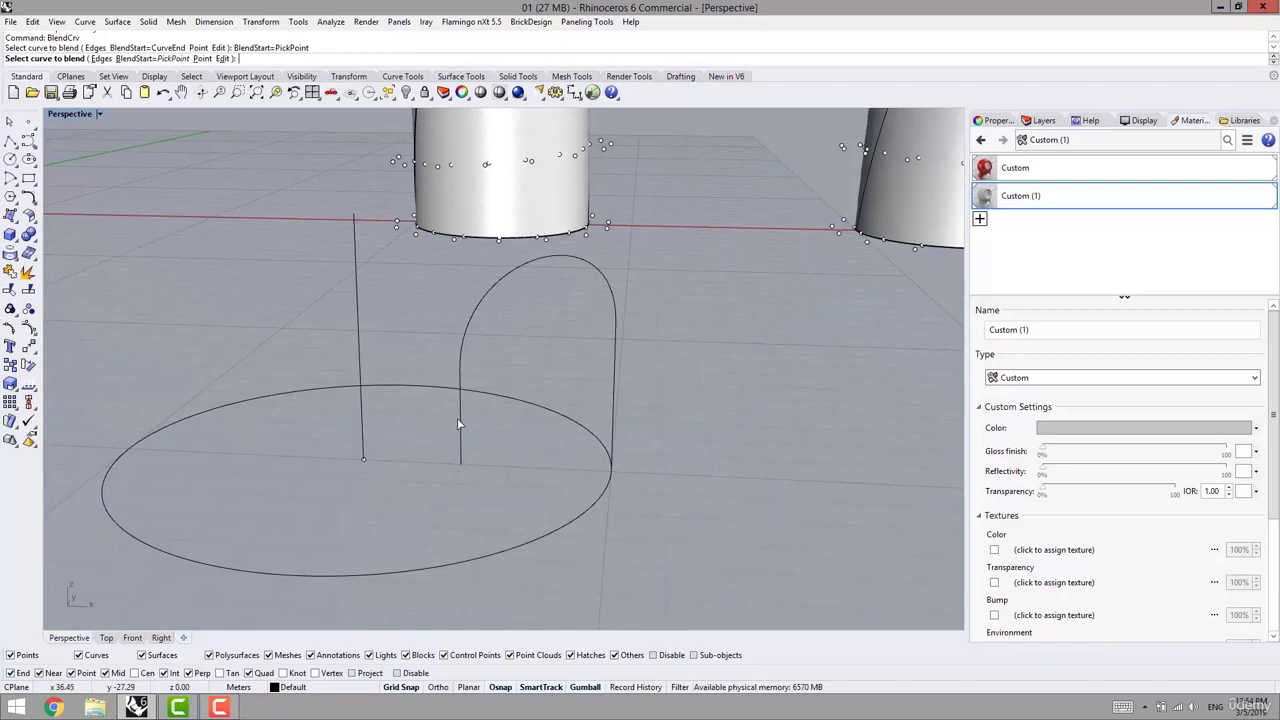
click(460, 423)
click(361, 406)
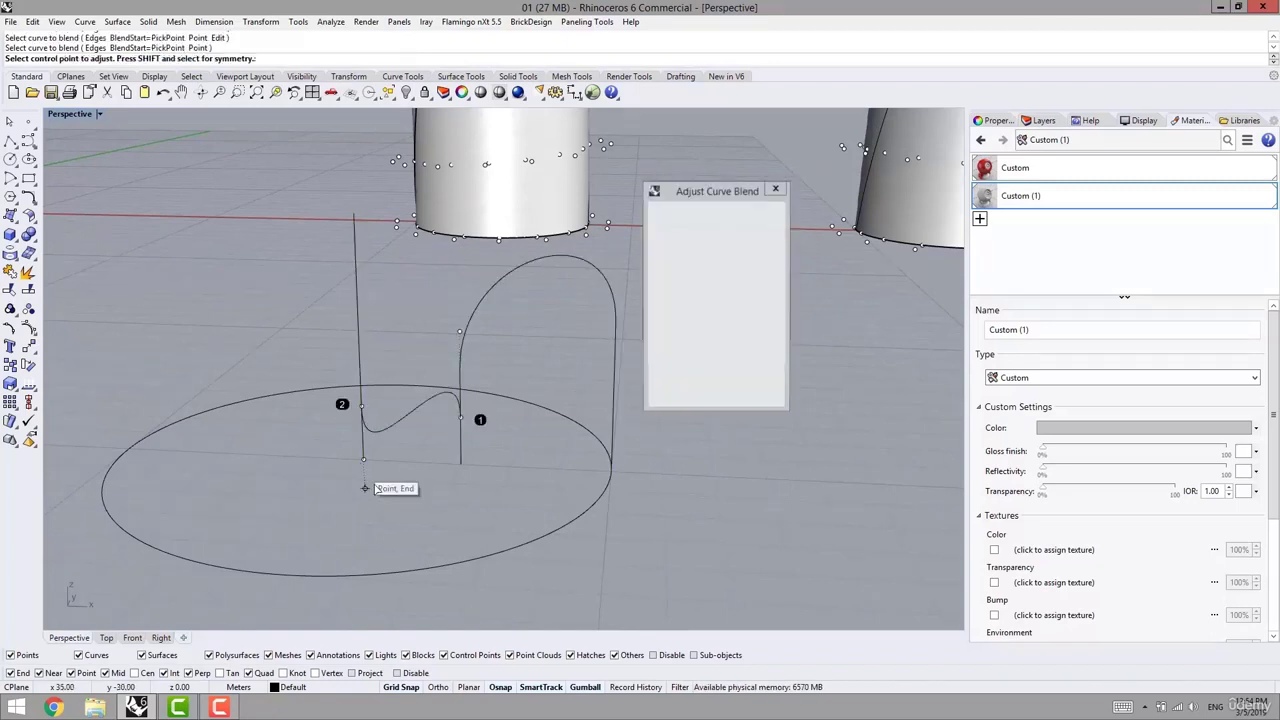
click(678, 325)
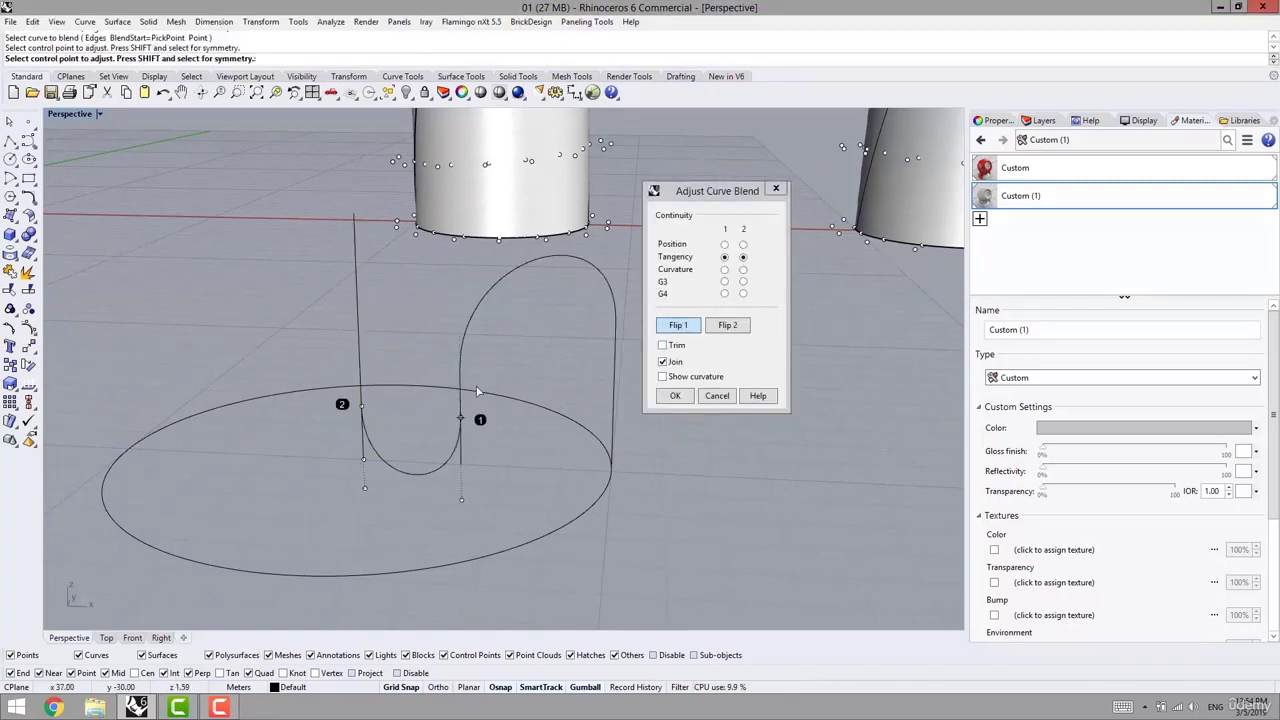
Move the blend's second end to the circle's center point and set that end's continuity to Position
click(361, 407)
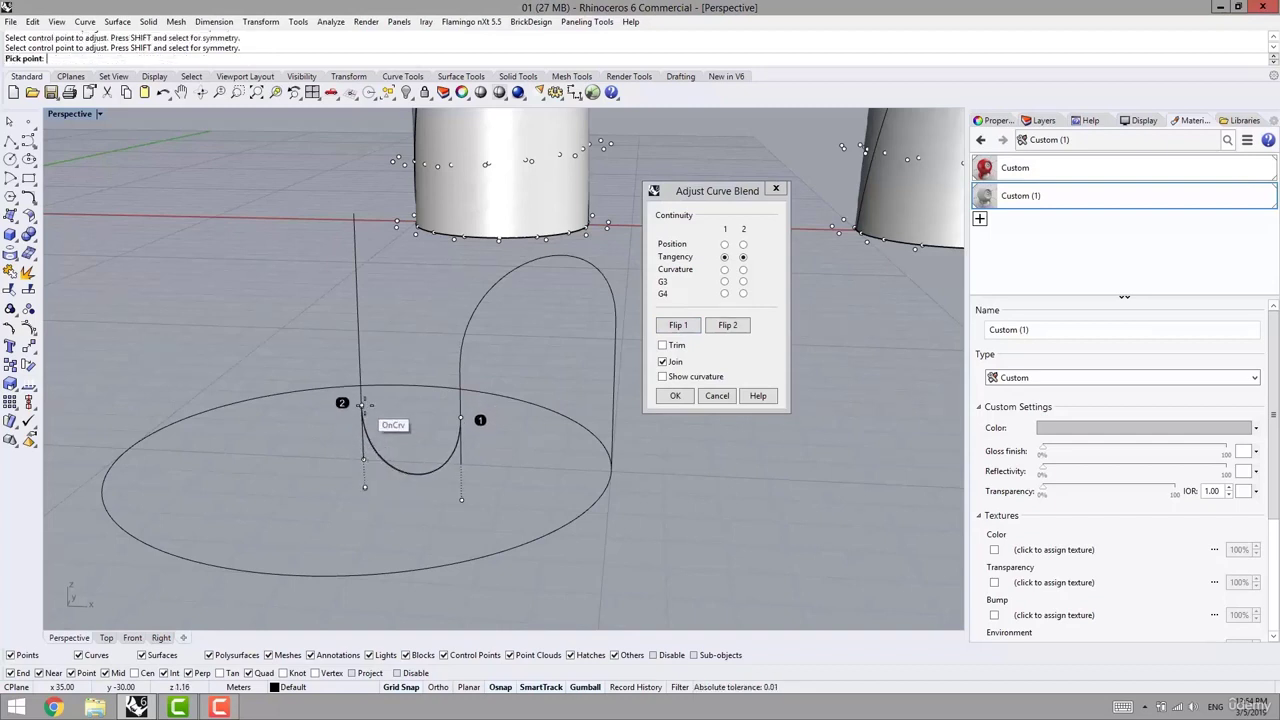
click(363, 460)
click(743, 245)
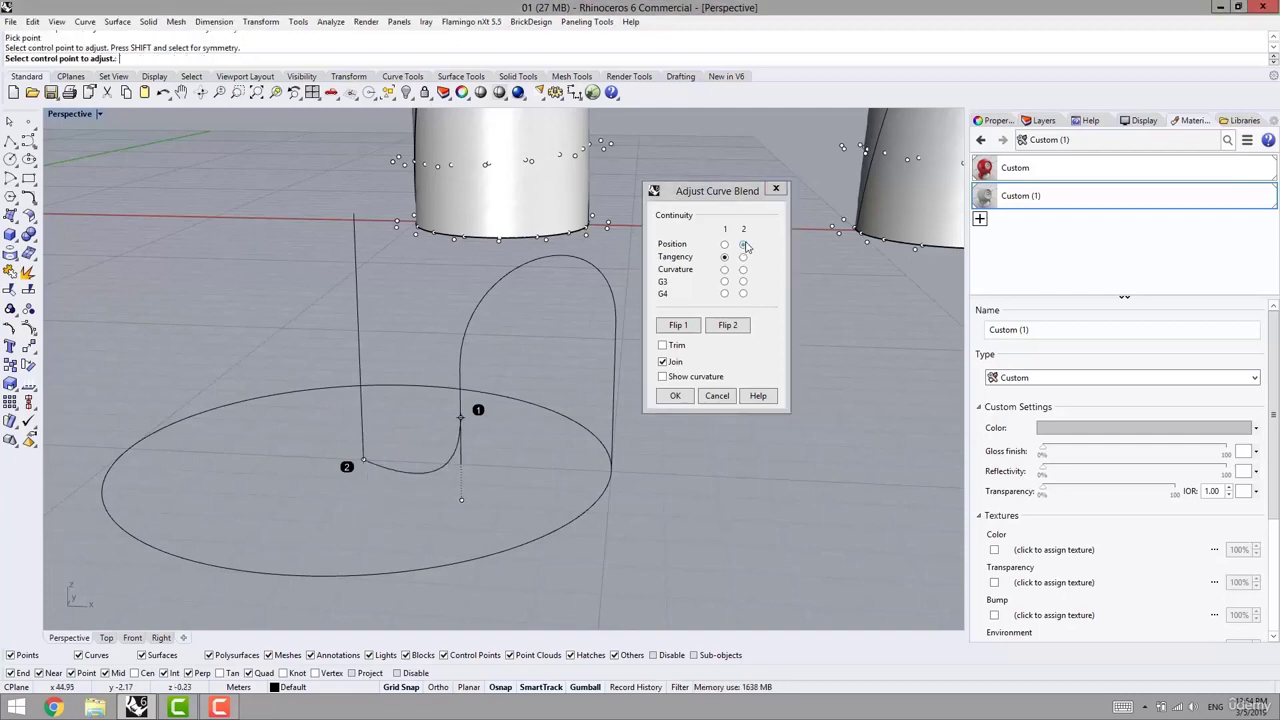
Reposition the control point at the blend's inner-leg end, then create the blend with Trim and Join enabled
scroll(384, 471, up, 5)
scroll(389, 466, down, 5)
scroll(386, 450, up, 2)
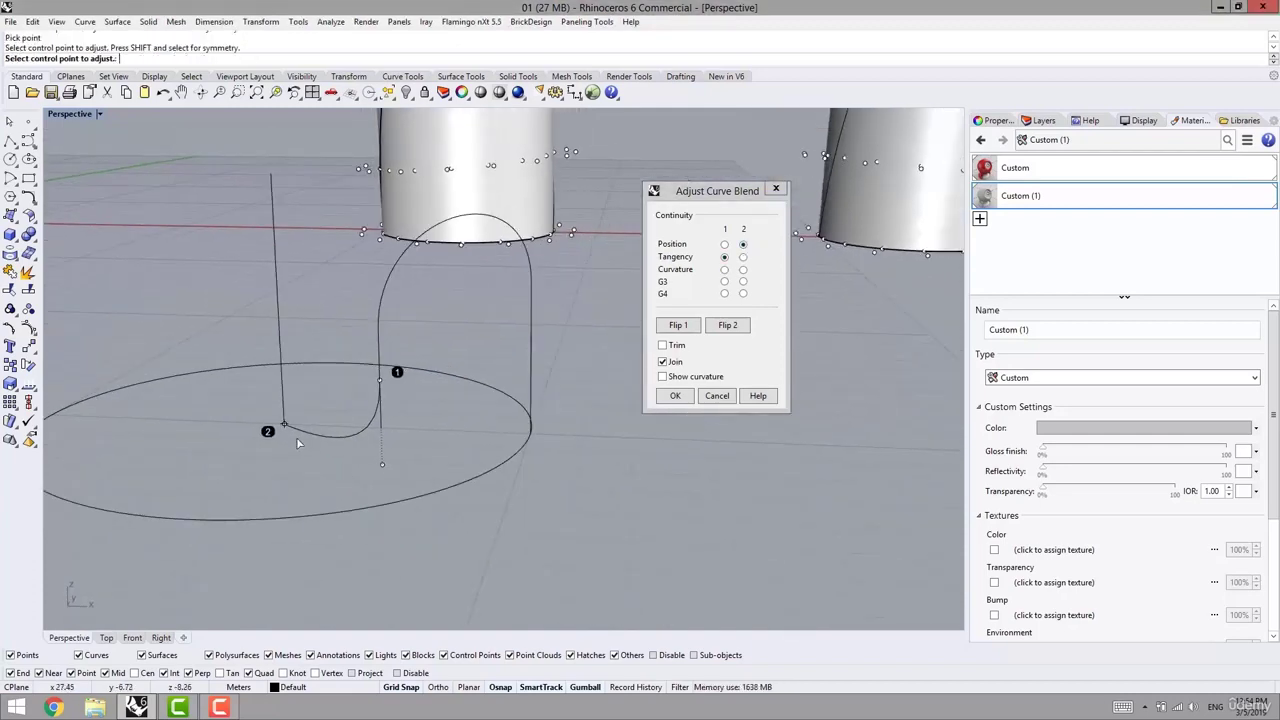
right_drag(386, 446, 392, 330)
click(398, 388)
click(396, 378)
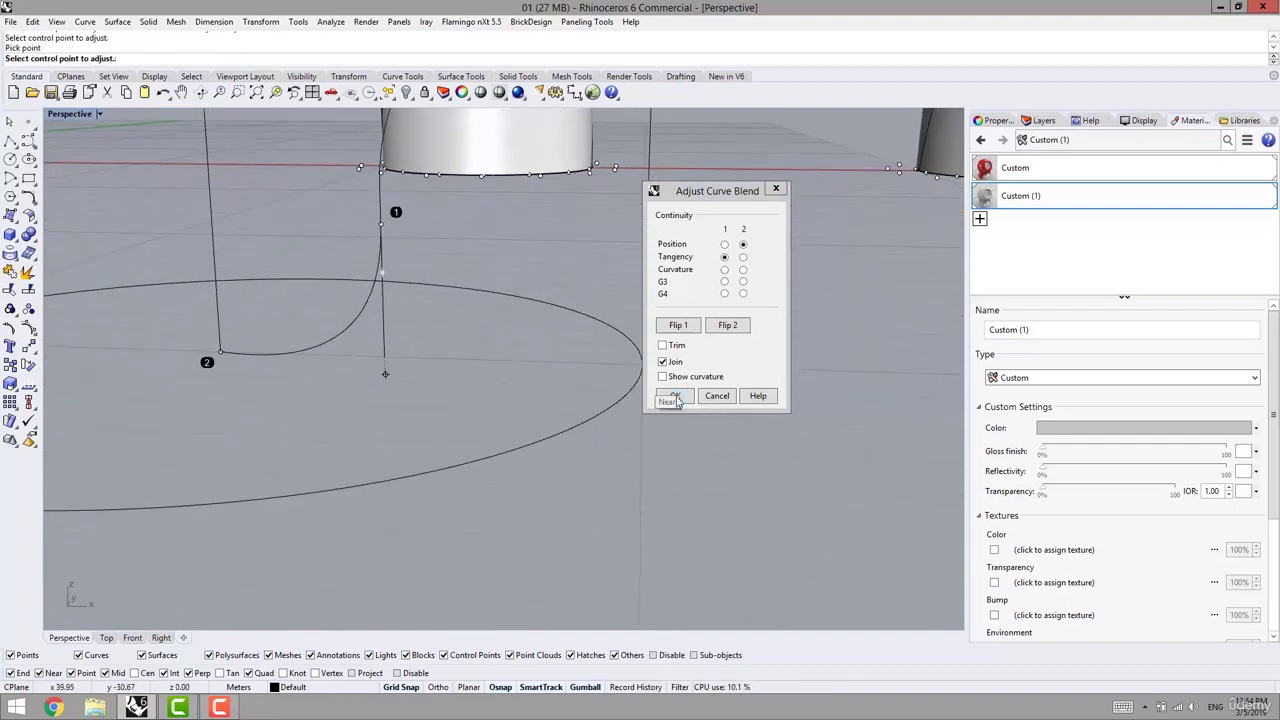
click(663, 345)
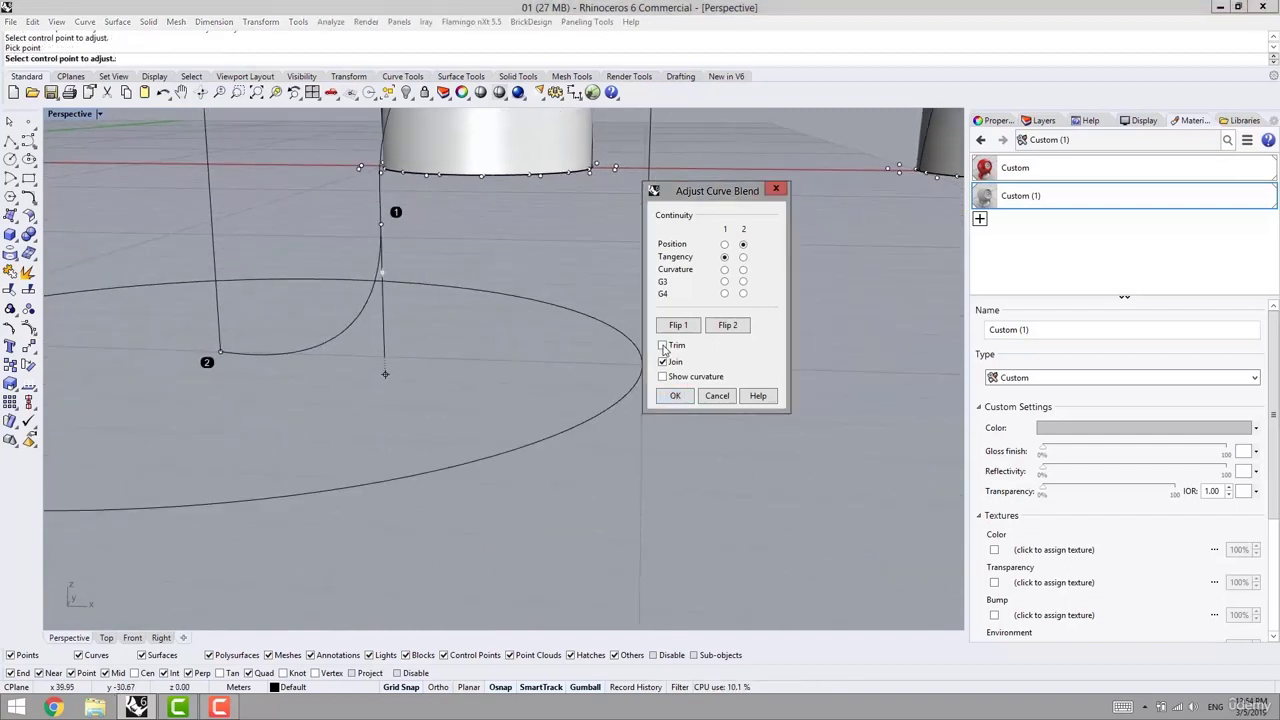
click(676, 396)
Explode the joined profile curve and delete the vertical line at the circle's center
right_drag(414, 397, 409, 363)
click(418, 321)
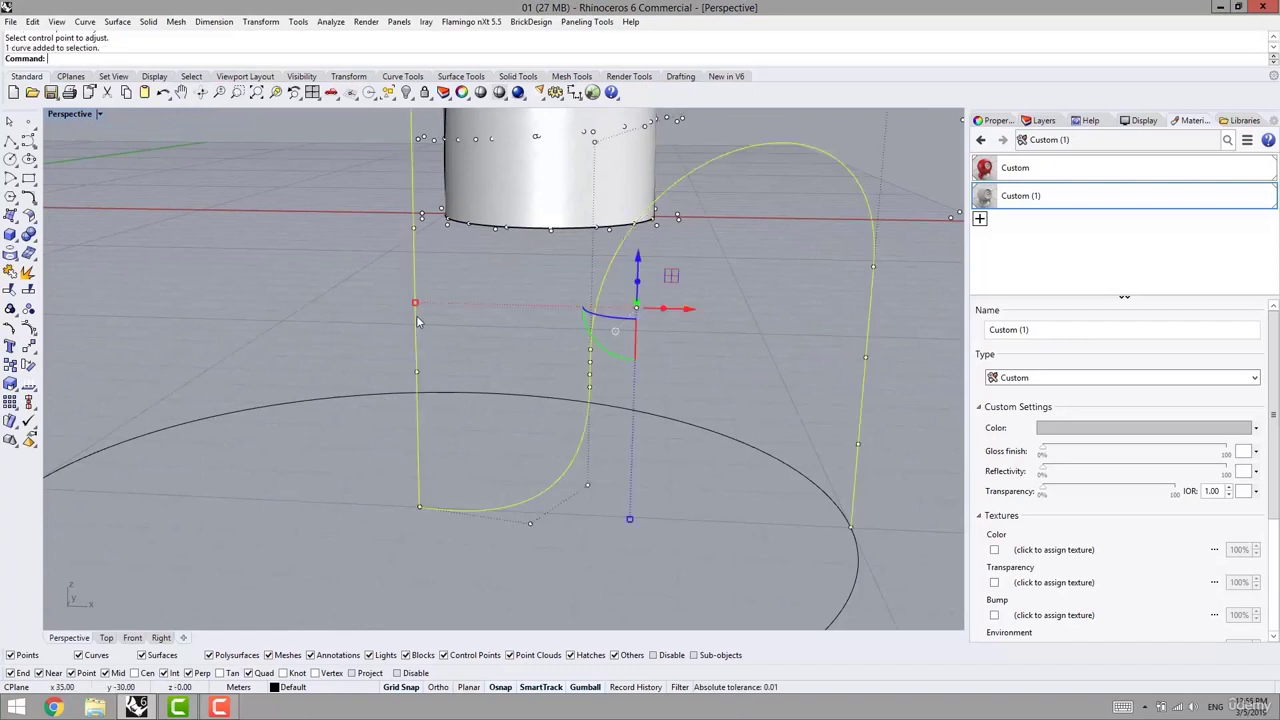
key(Delete)
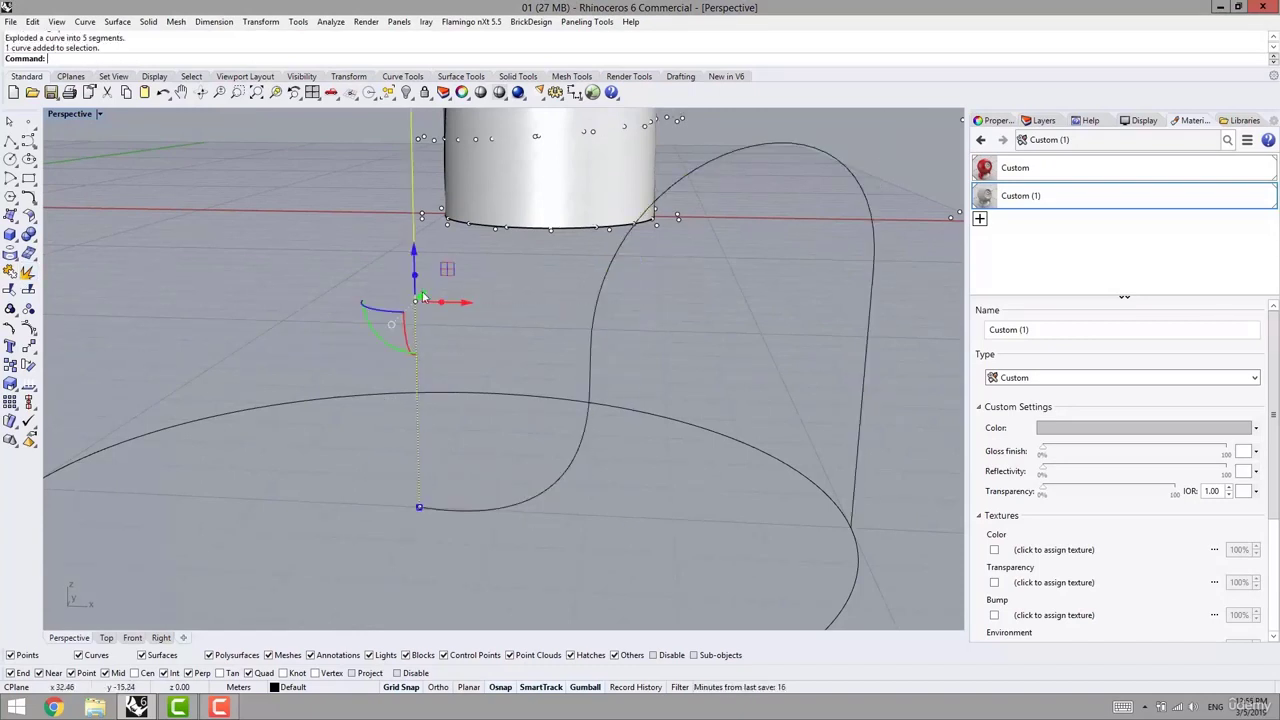
scroll(421, 392, down, 3)
Mirror the lower blend curve across a plane through the circle's center point, running in the Y direction
click(440, 470)
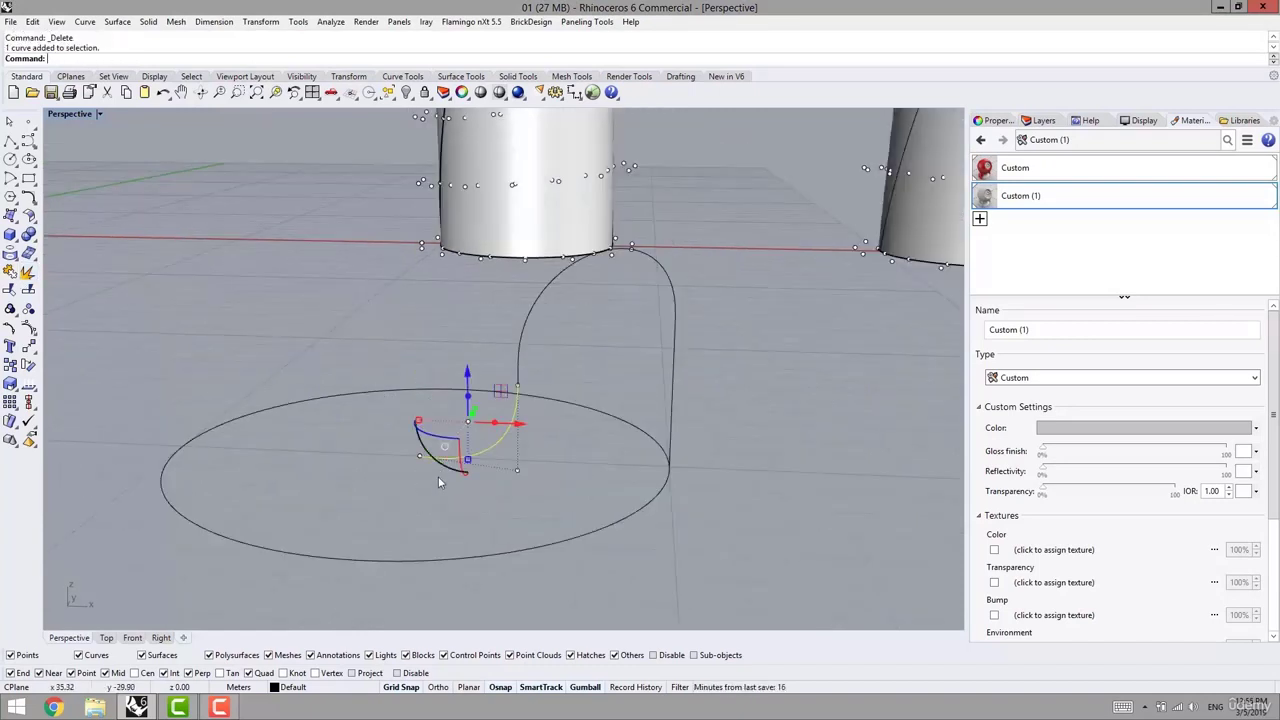
text(MI)
key(Return)
click(397, 455)
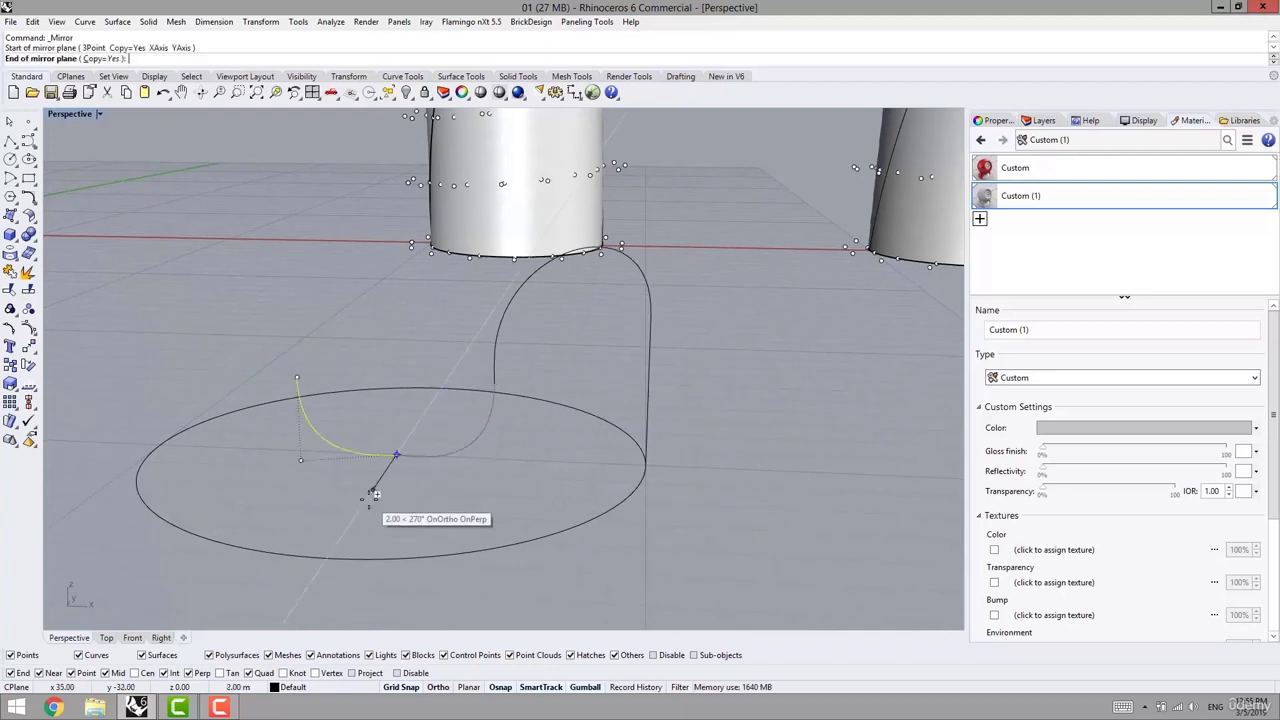
click(370, 499)
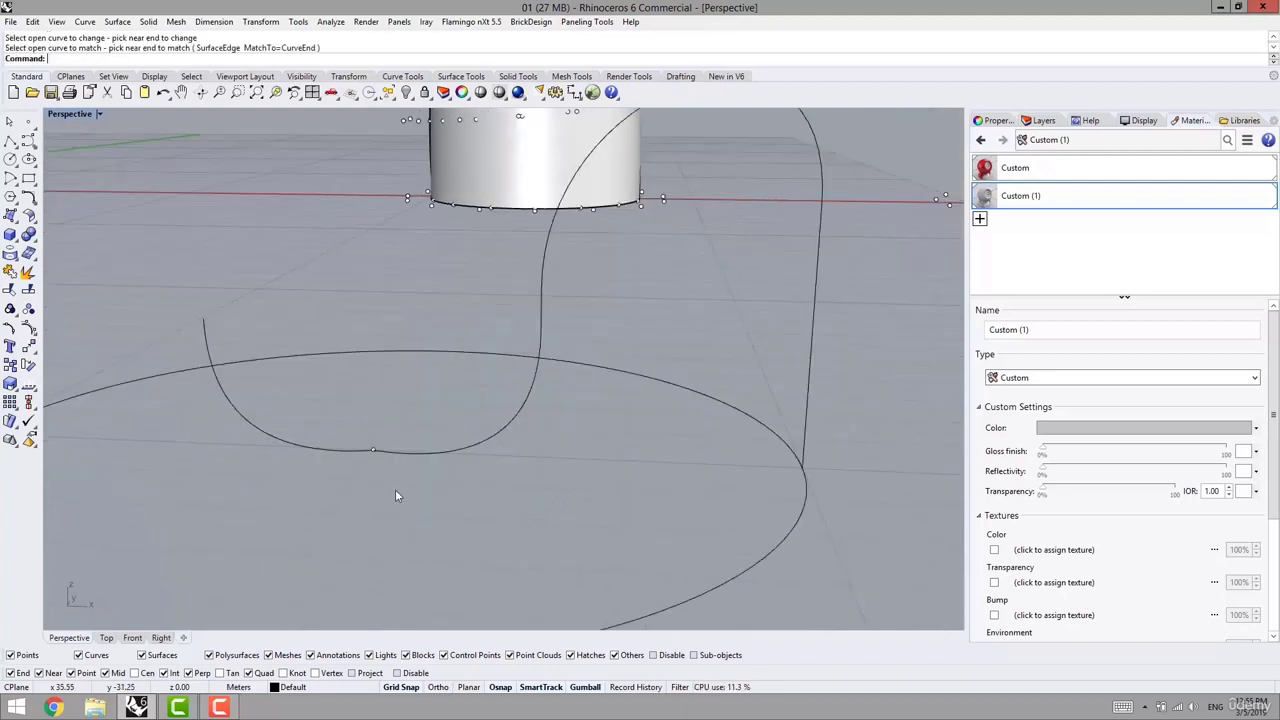
Match the lower blend and its mirrored copy with Curvature continuity, preserving Position at the other end and averaging both curves
key(Return)
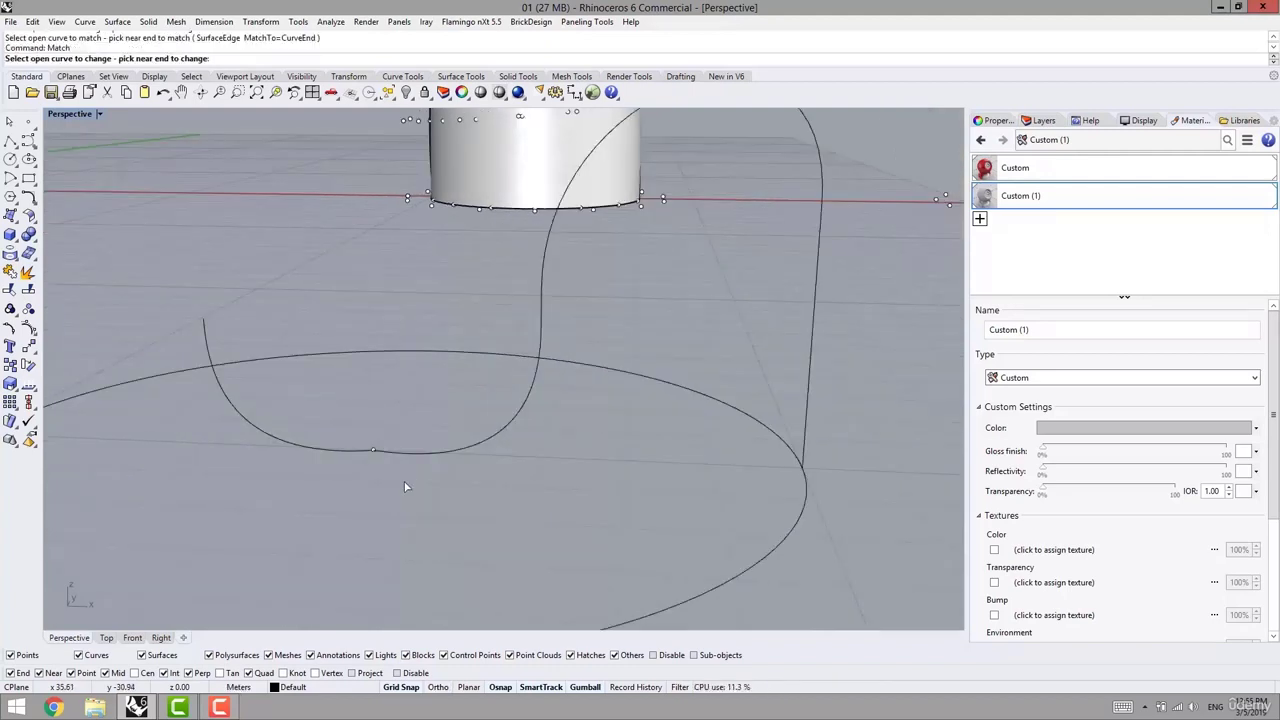
key(Escape)
text(Match)
key(Return)
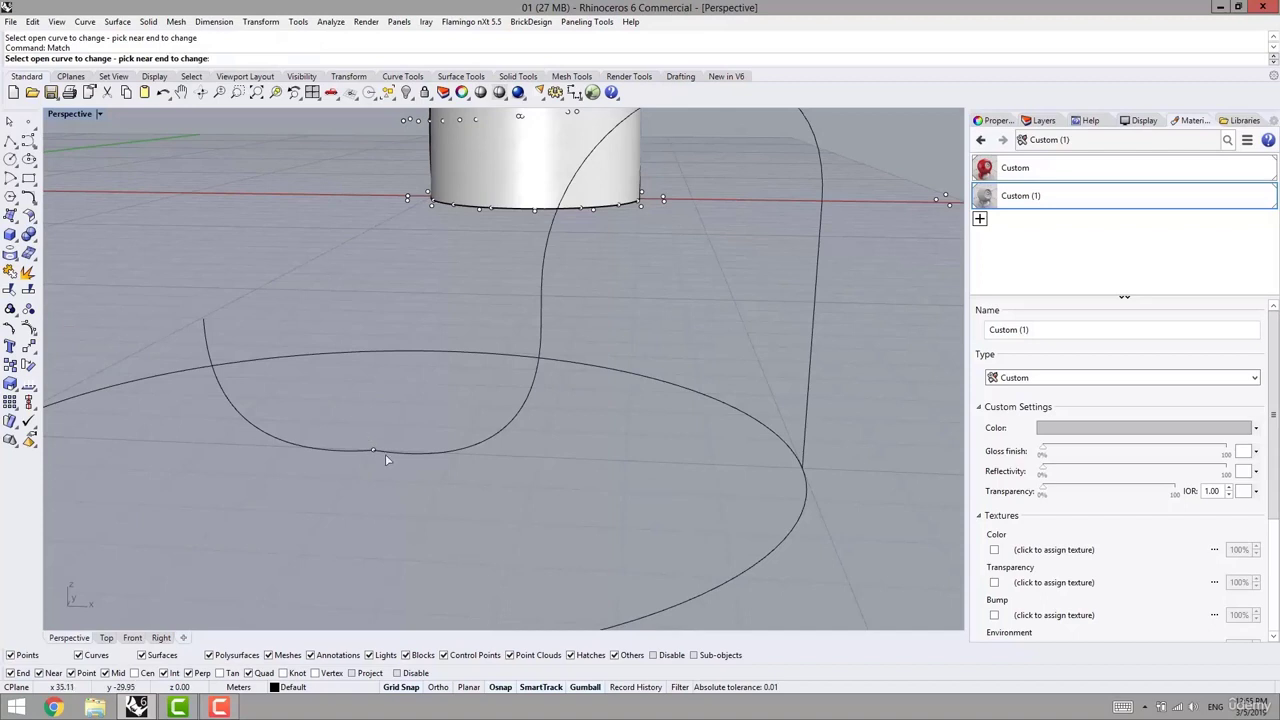
click(385, 455)
click(357, 452)
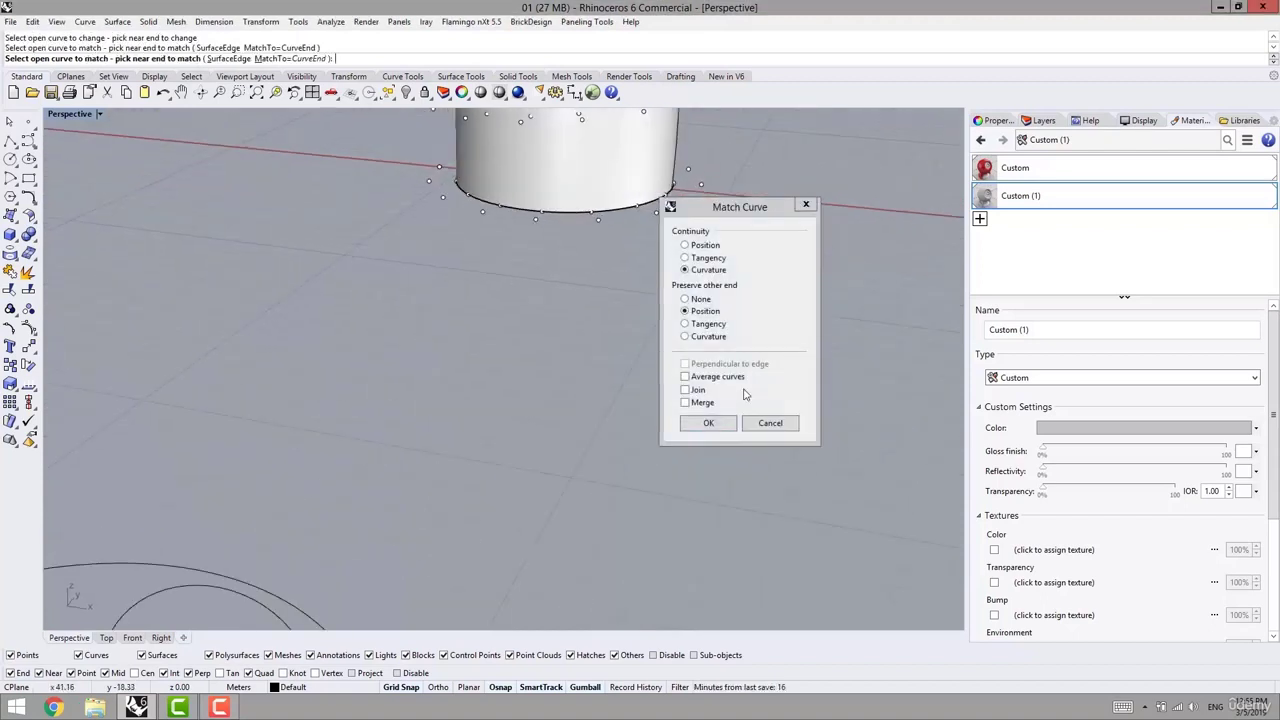
click(685, 376)
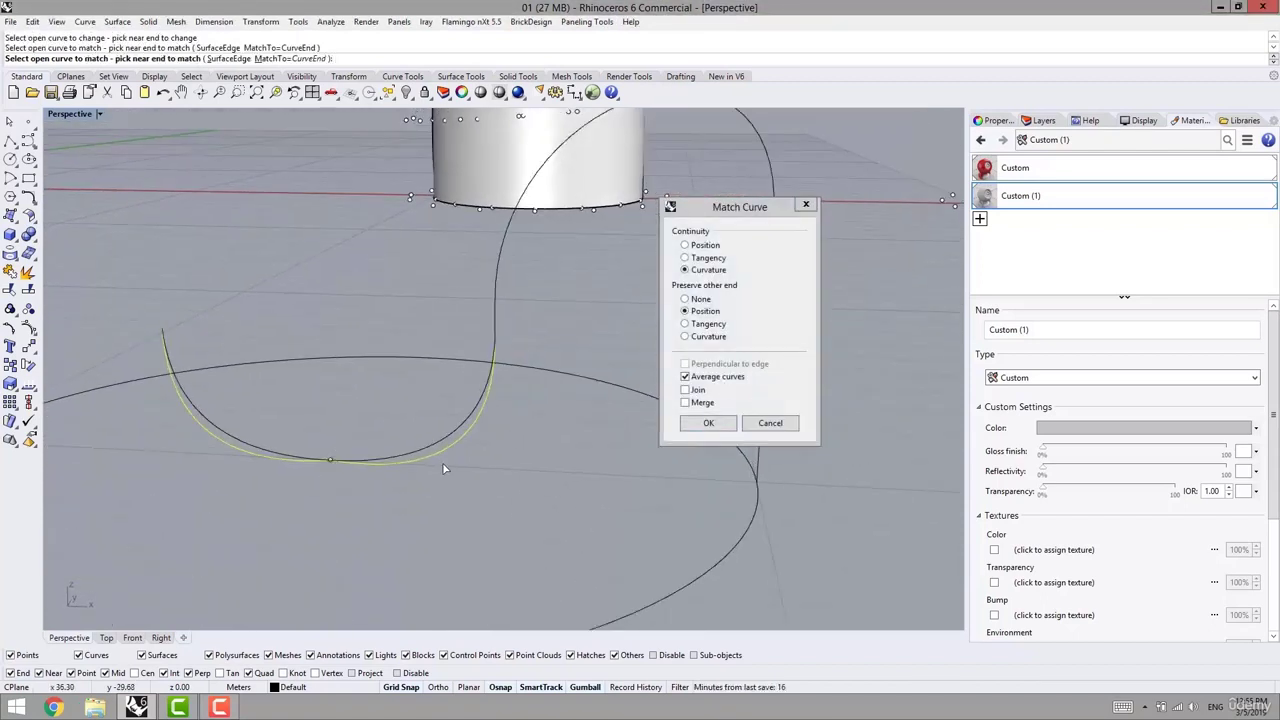
click(708, 423)
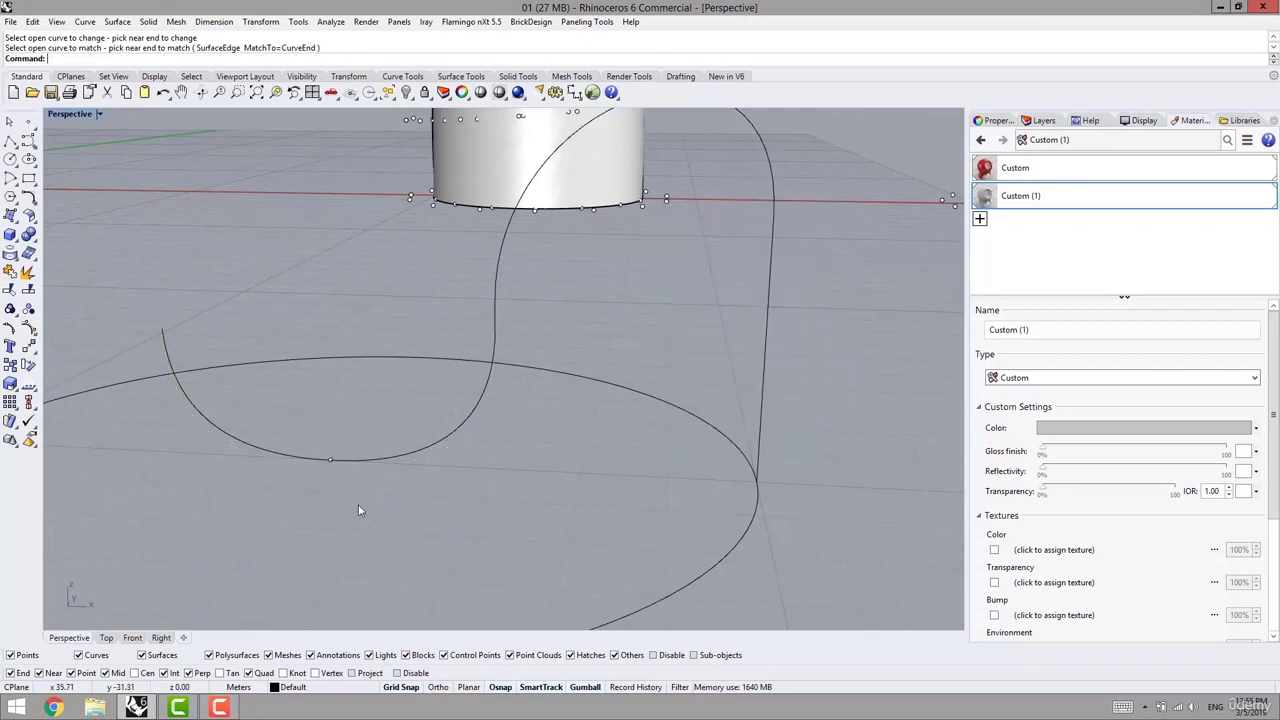
Delete the mirrored half of the lower curve
click(251, 449)
key(Delete)
scroll(234, 468, down, 4)
shift+right_drag(334, 500, 312, 493)
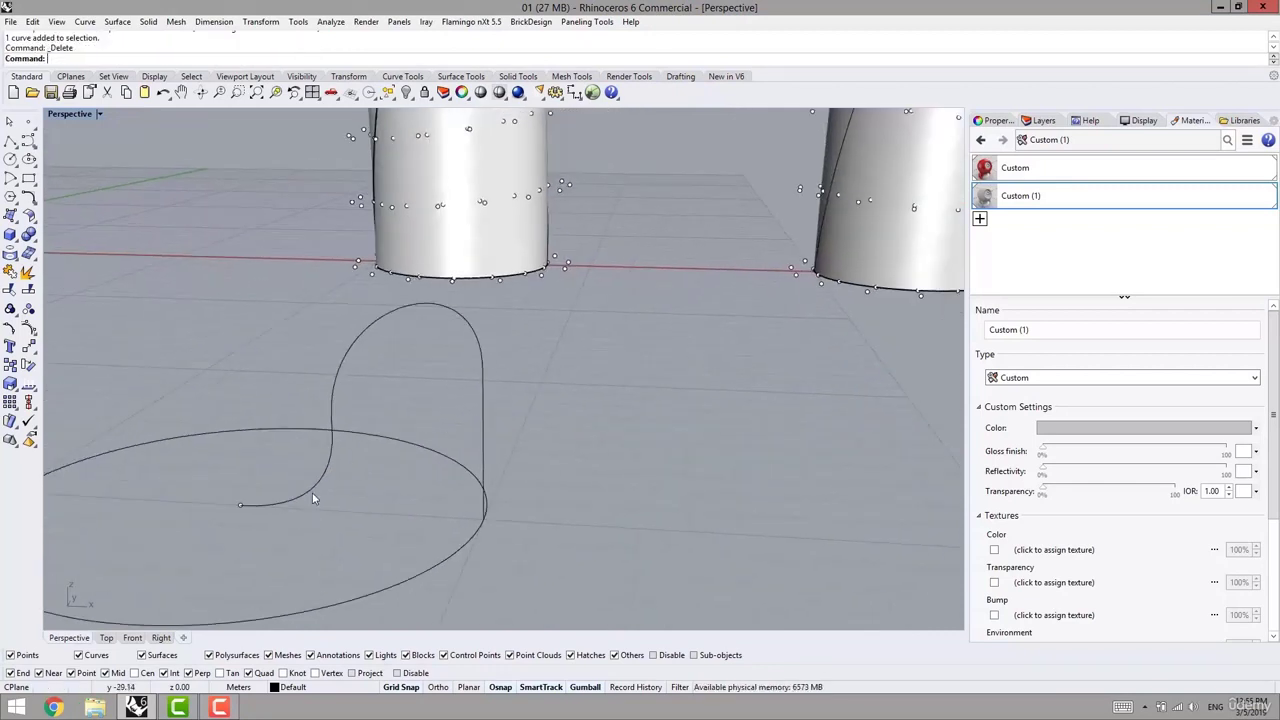
Join the lower blend curve with the arch curves to form the module's profile
click(312, 497)
click(347, 357)
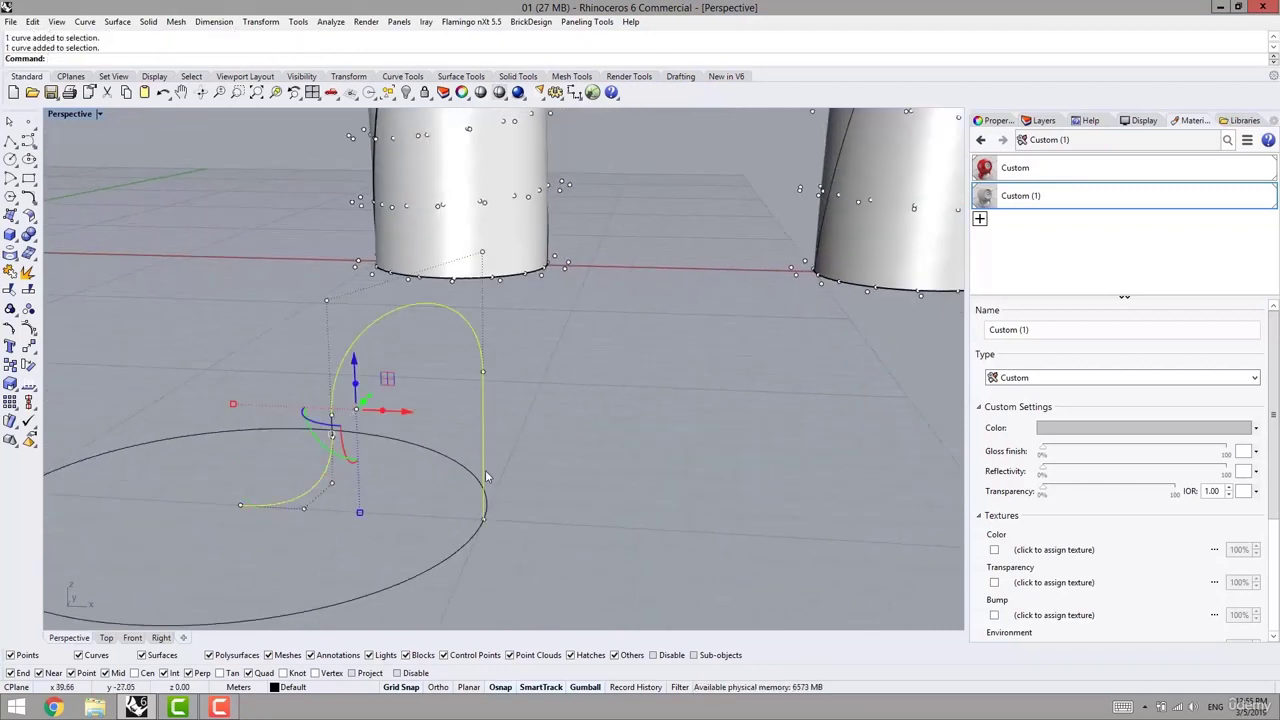
key(ctrl+j)
Revolve the profile curves a full circle around the vertical axis through the circle's center point
shift+right_drag(482, 480, 558, 464)
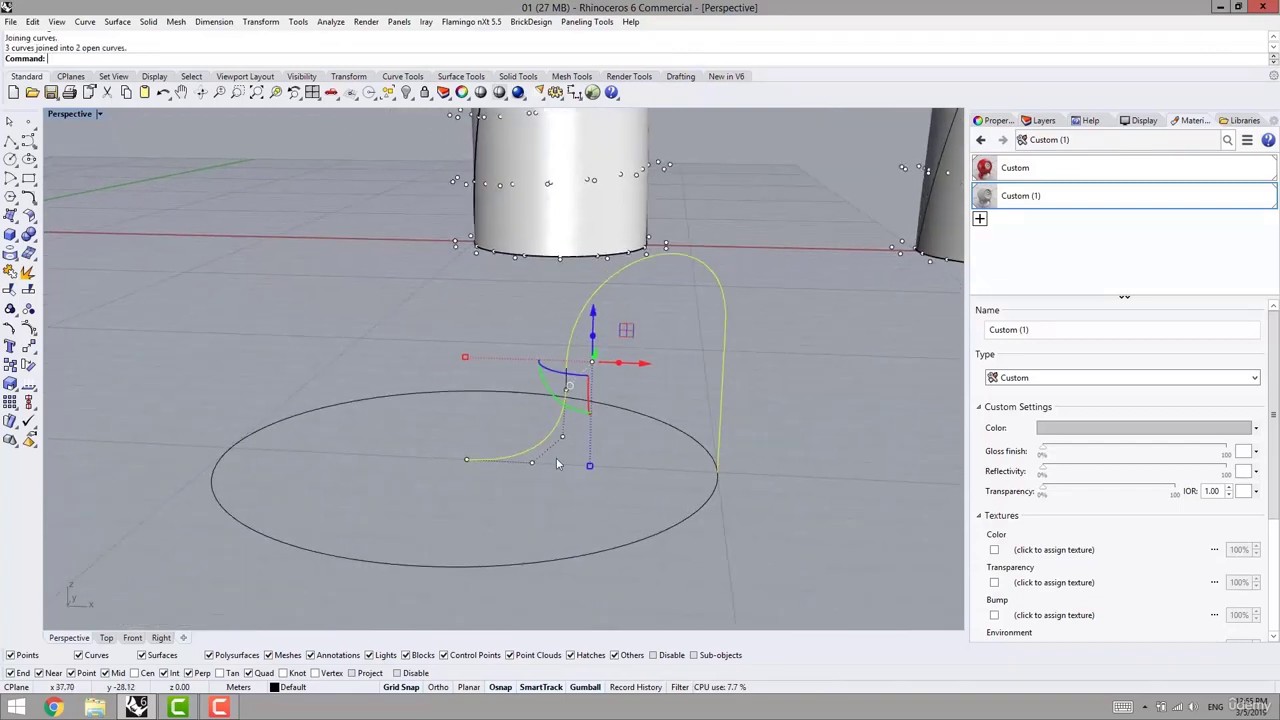
text(volve)
key(Return)
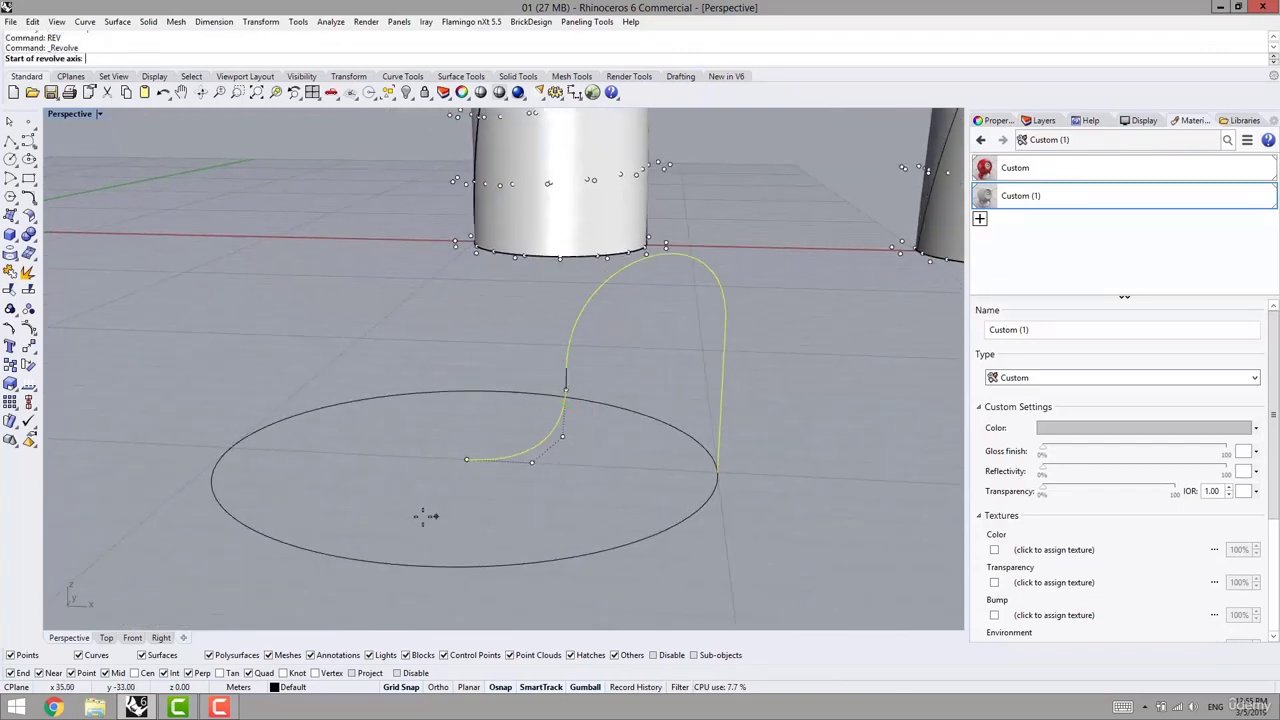
click(466, 460)
key(Return)
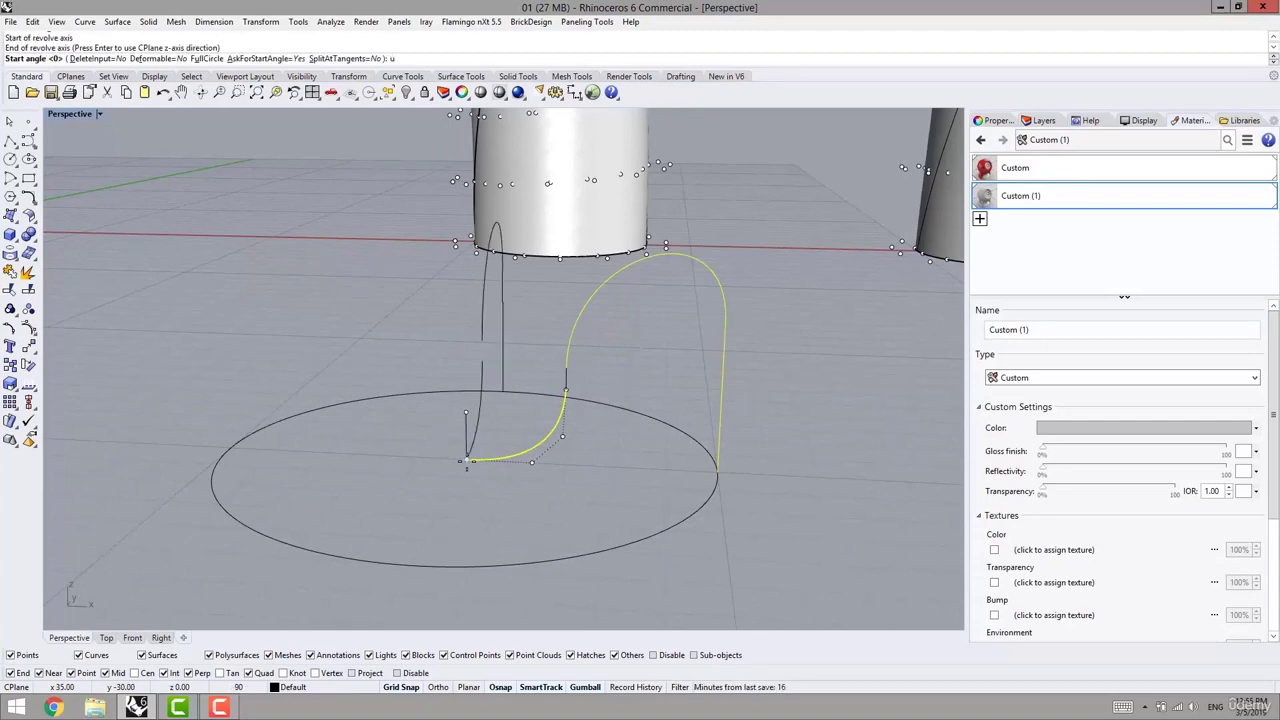
key(Return)
right_drag(560, 440, 629, 443)
scroll(560, 450, down, 5)
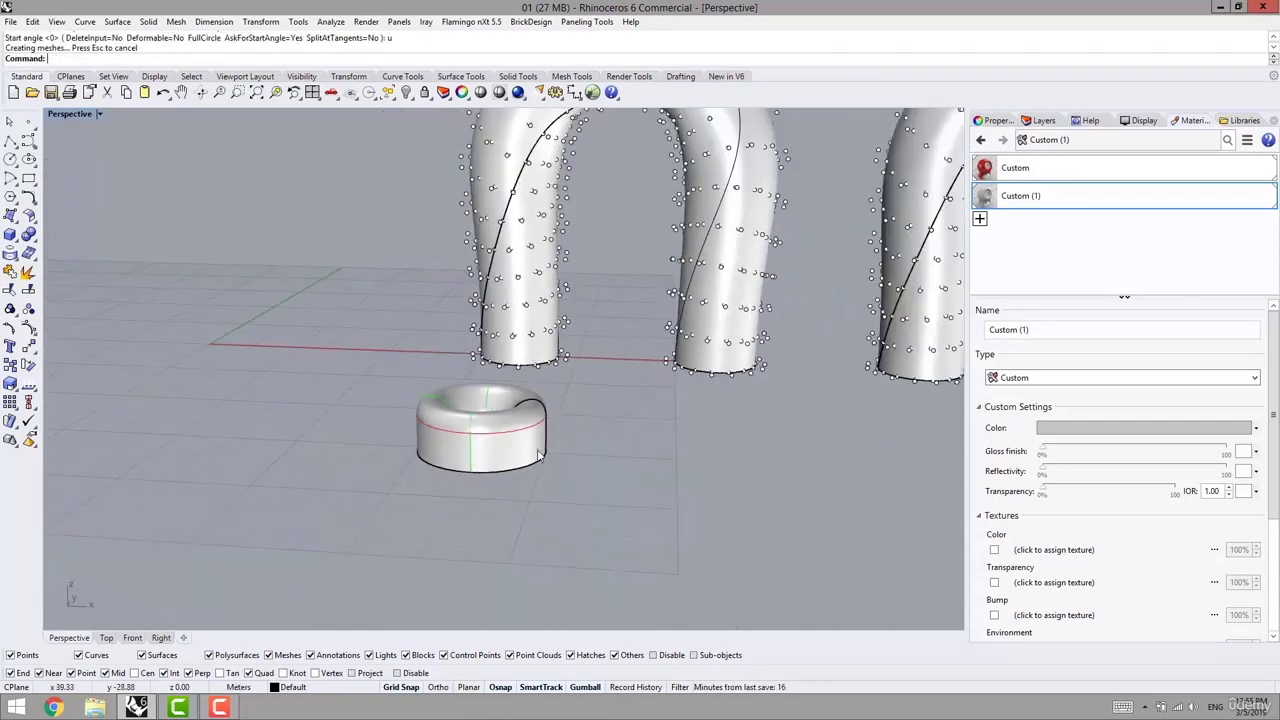
right_drag(540, 456, 512, 488)
scroll(512, 488, up, 5)
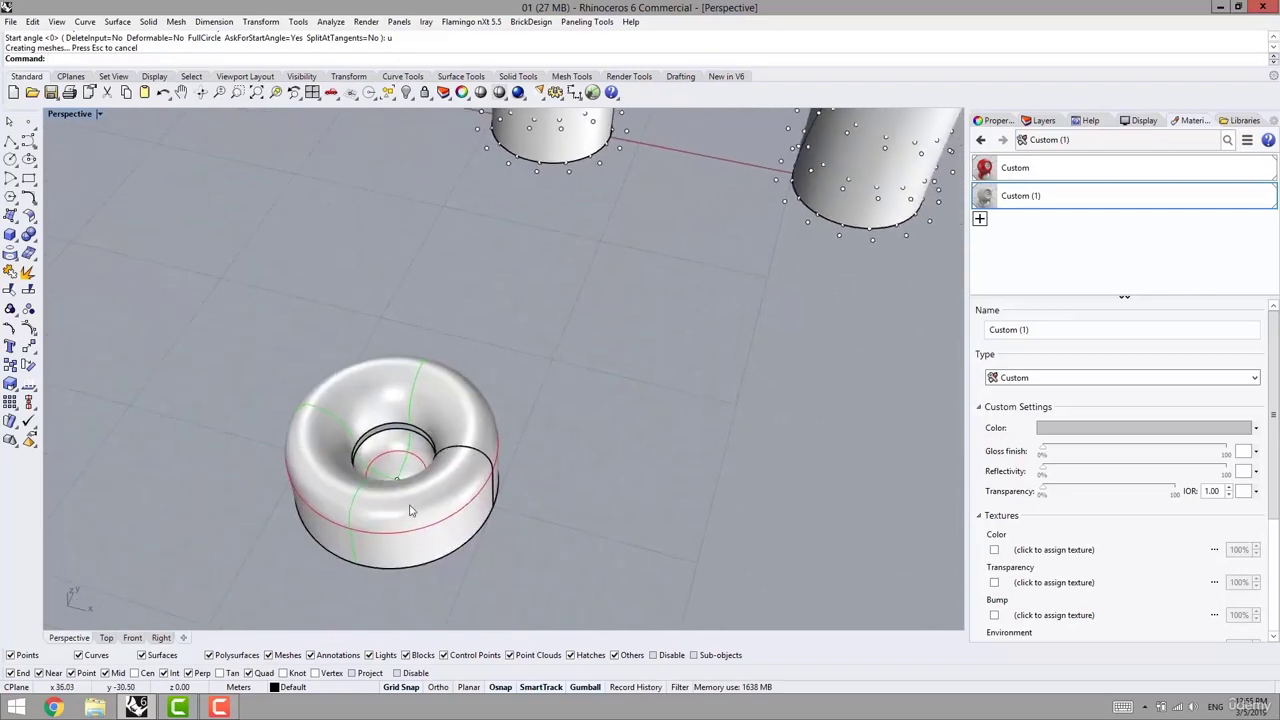
Turn on the control points of the revolved ring surface
mouse_move(410, 510)
right_down()
mouse_move(414, 414)
mouse_move(403, 507)
right_up()
click(378, 364)
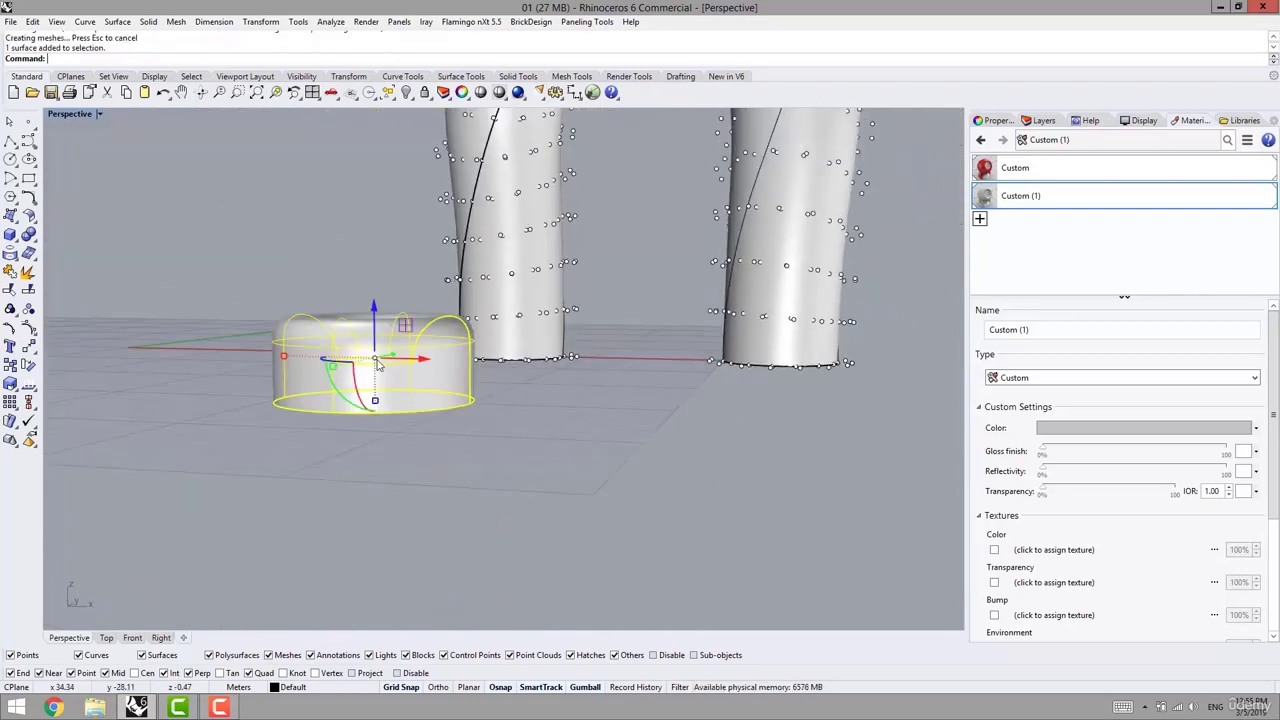
right_drag(419, 453, 435, 462)
click(29, 364)
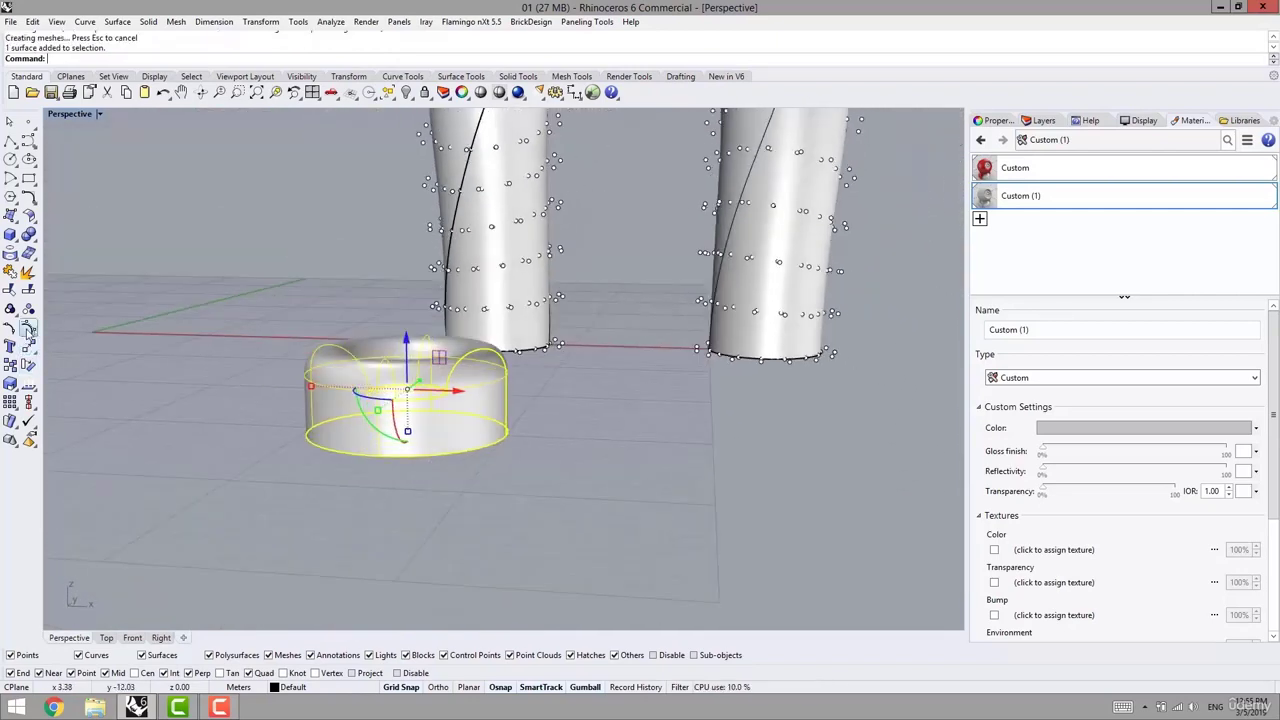
right_drag(242, 434, 468, 478)
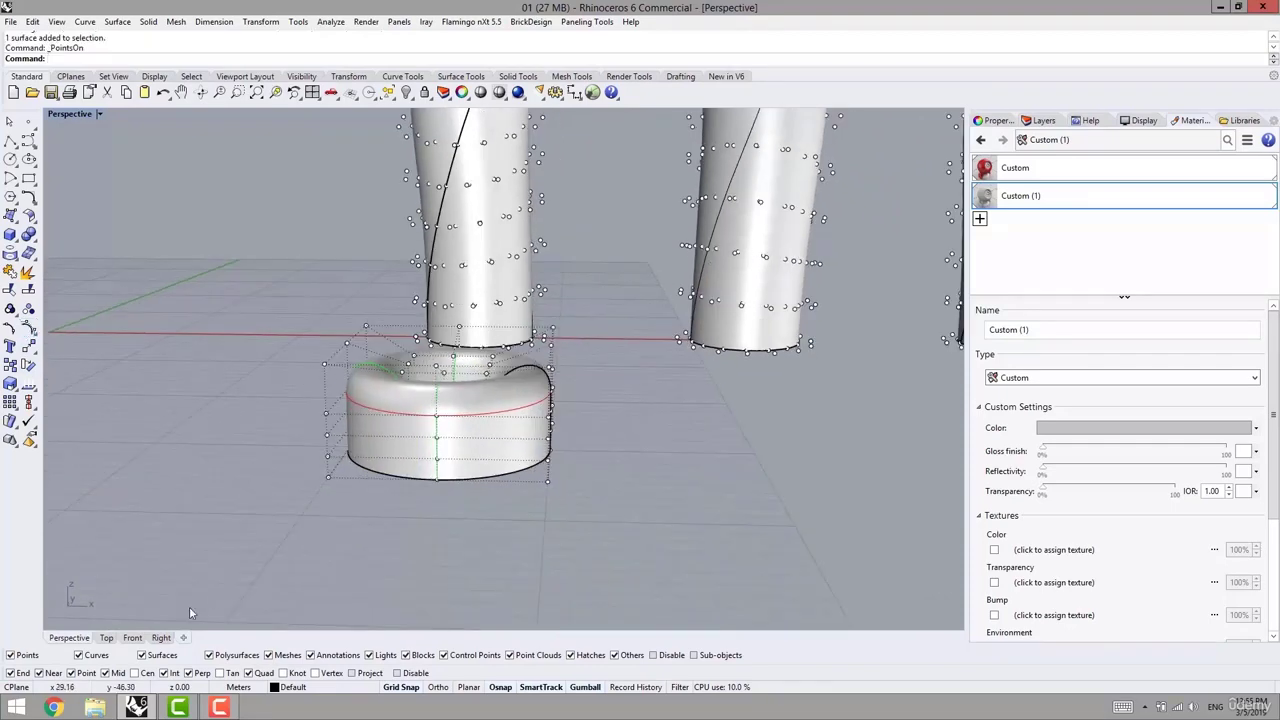
Scale the ring's bottom row of control points outward together with its base circle to flare the base
click(133, 638)
scroll(442, 474, down, 5)
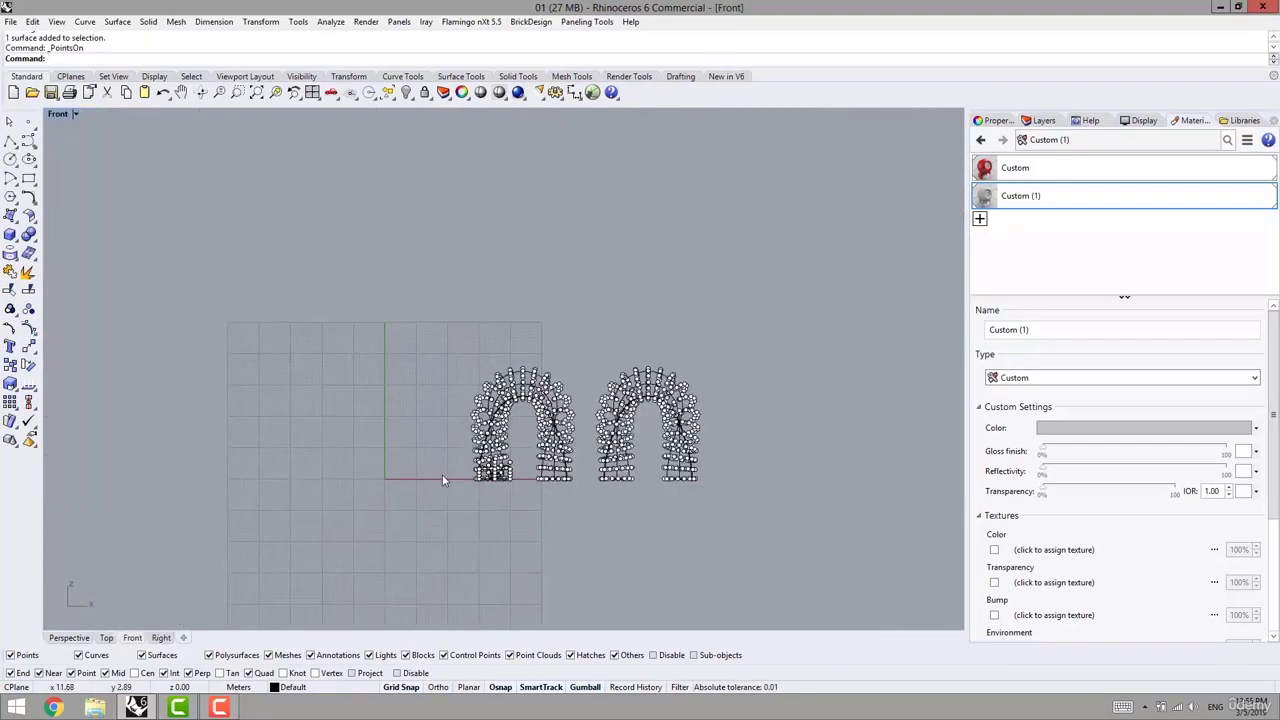
click(161, 638)
scroll(570, 368, up, 5)
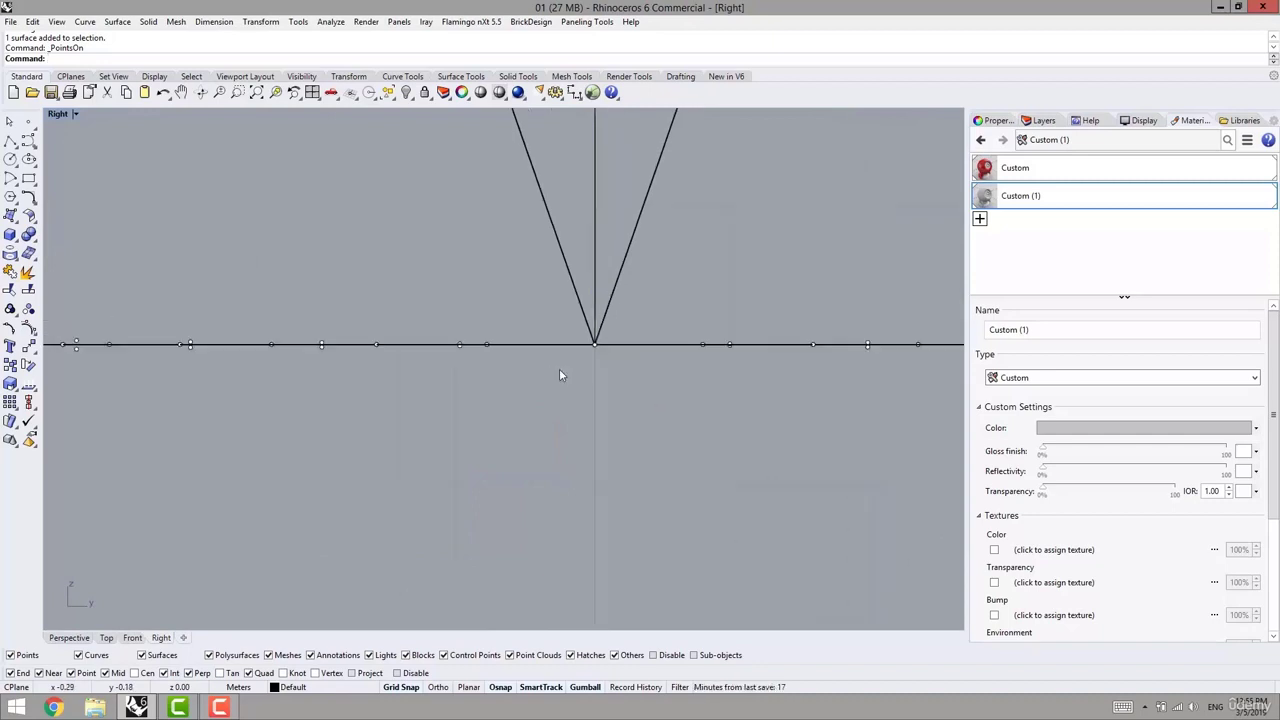
scroll(570, 390, down, 3)
scroll(315, 374, up, 5)
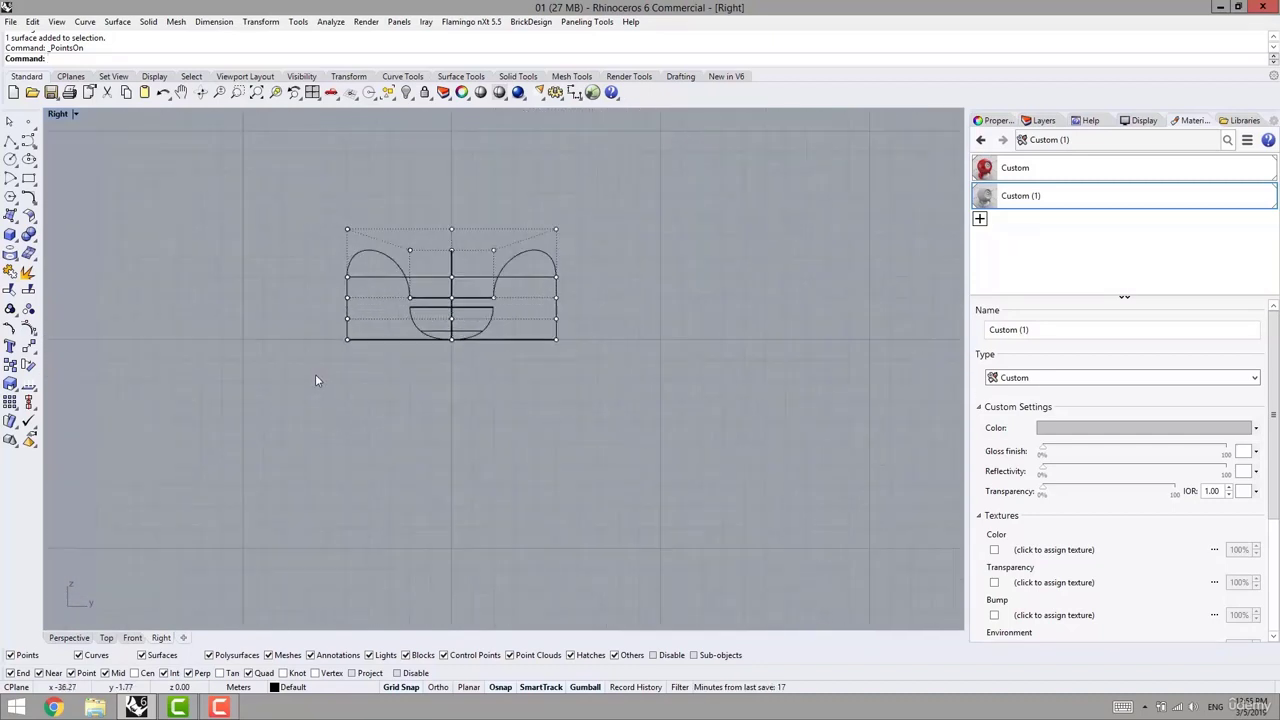
drag(312, 368, 583, 331)
scroll(427, 351, up, 3)
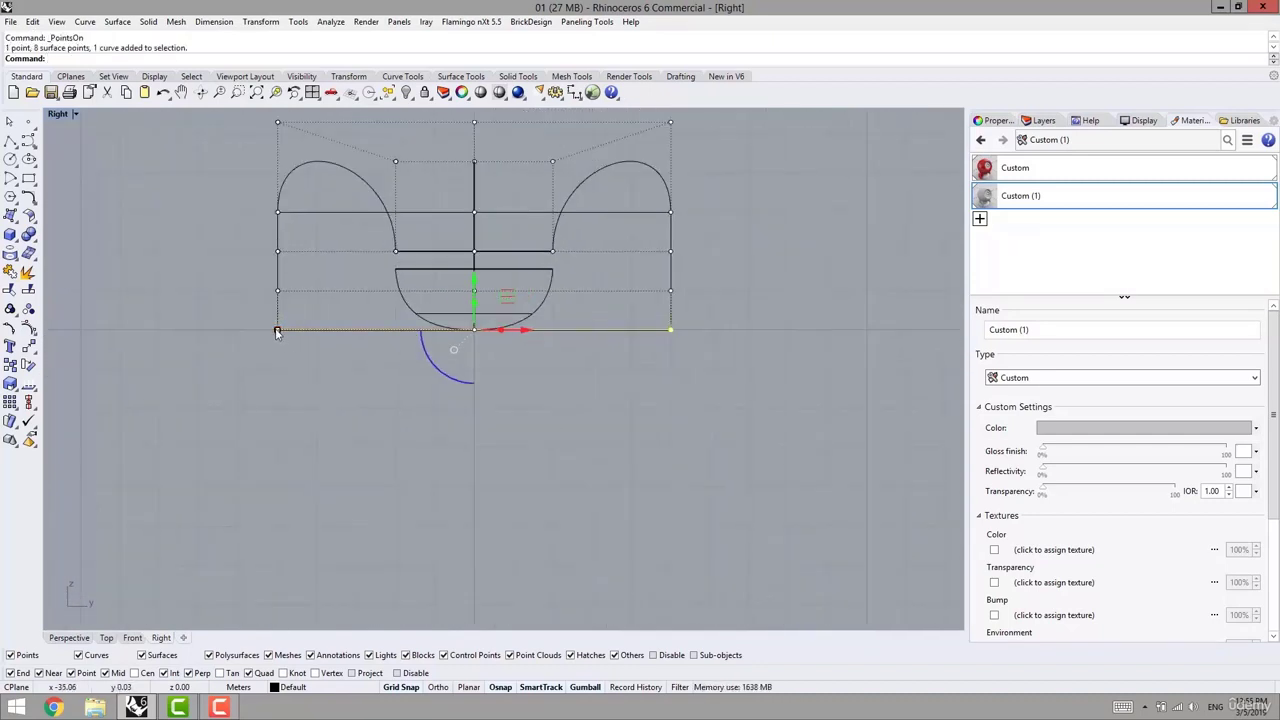
drag(278, 333, 239, 330)
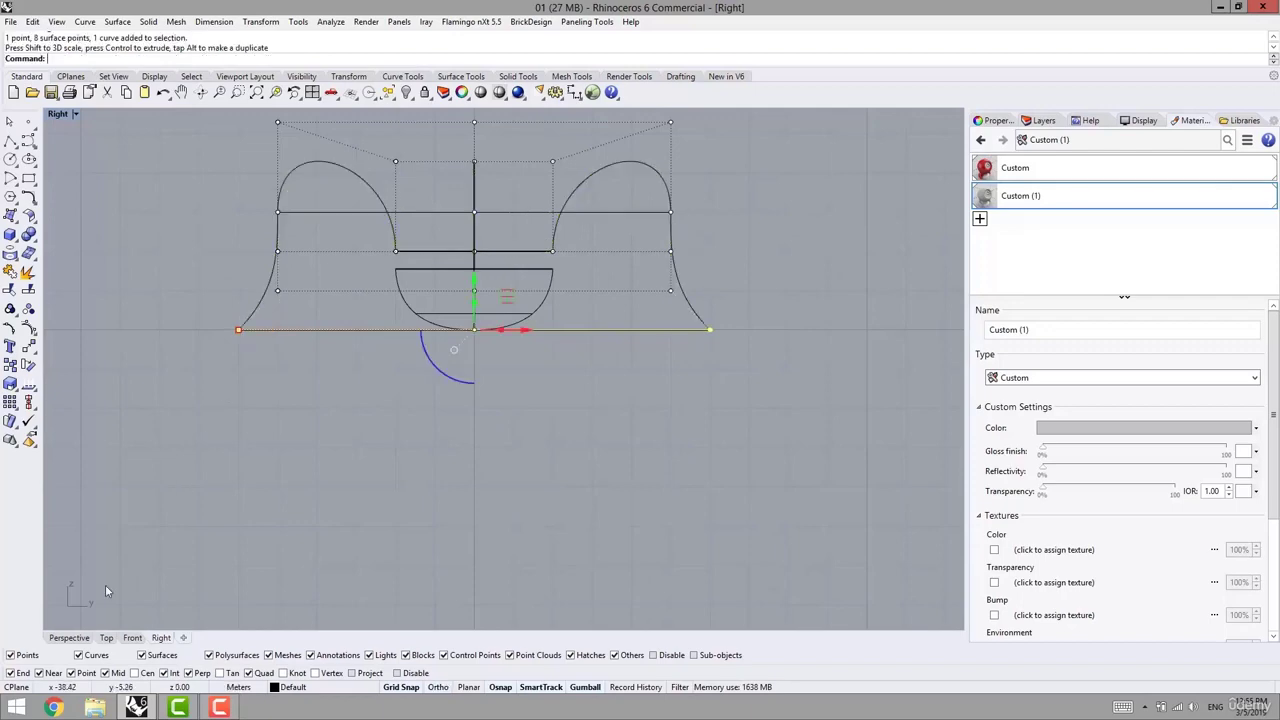
Raise the ring's topmost row of control points straight up to make its rim taller, and turn off the control points
click(70, 637)
right_drag(130, 566, 118, 480)
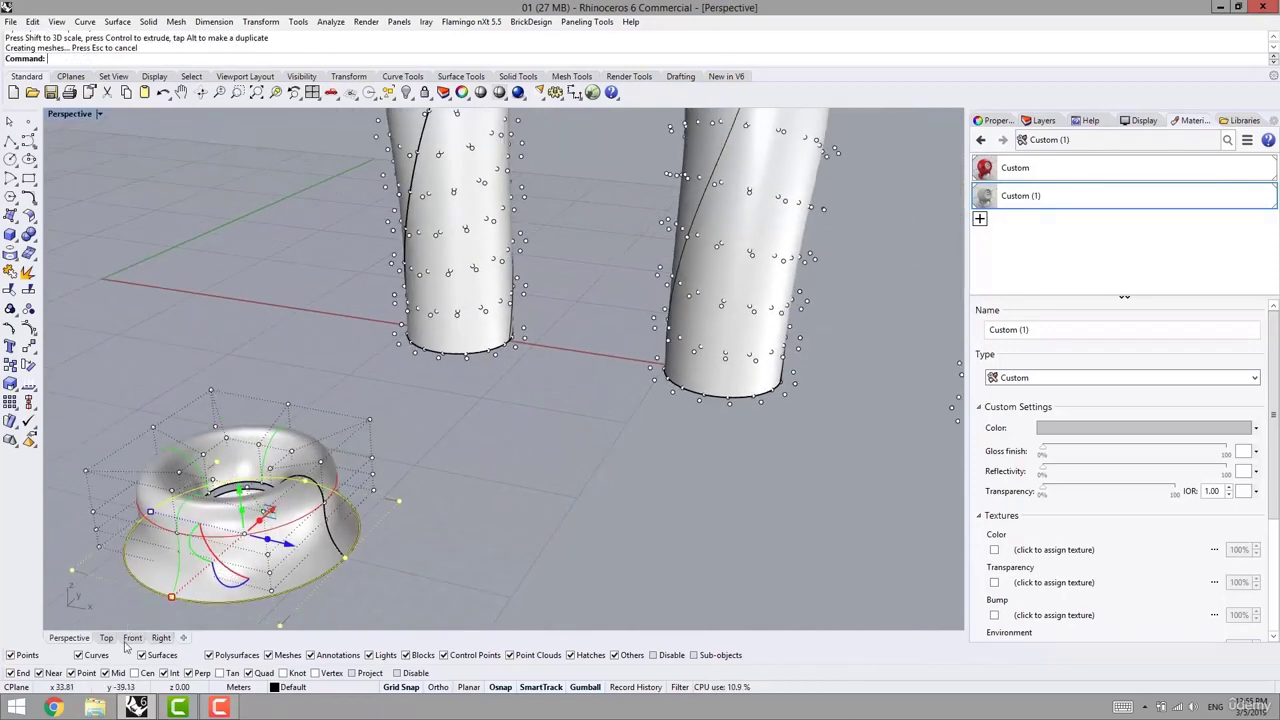
click(161, 637)
scroll(306, 420, down, 3)
drag(250, 226, 498, 299)
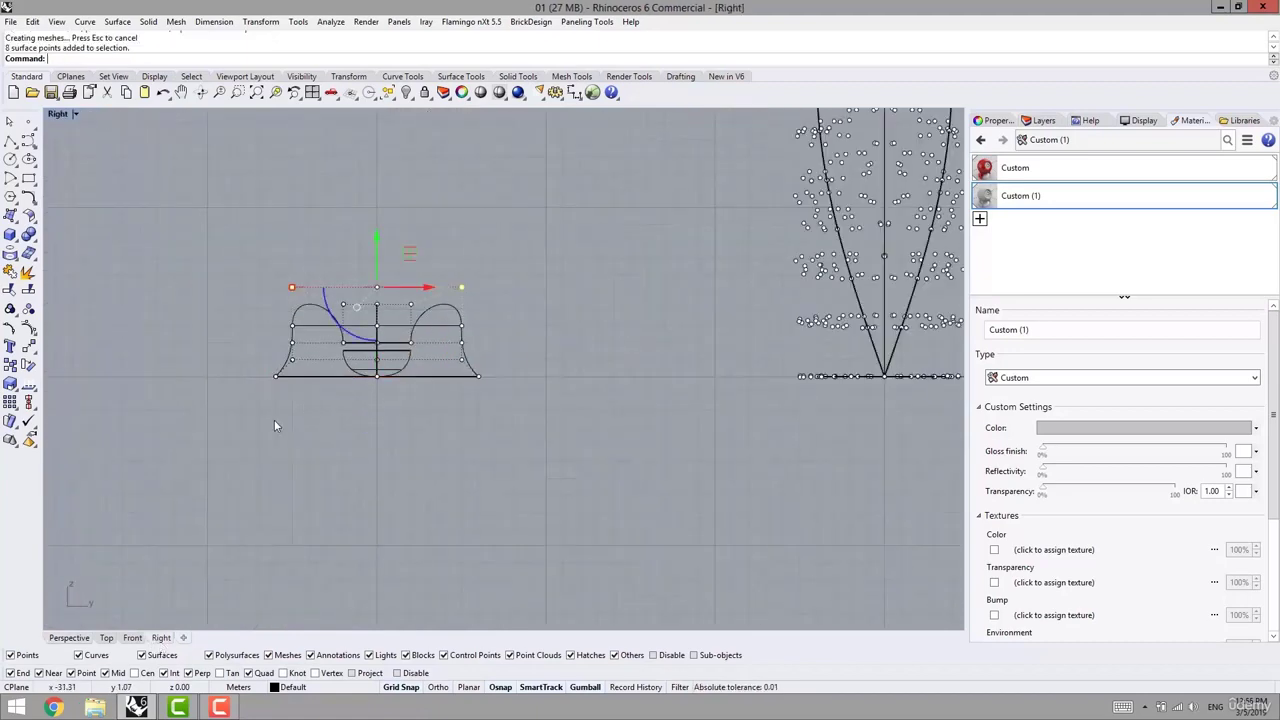
click(68, 638)
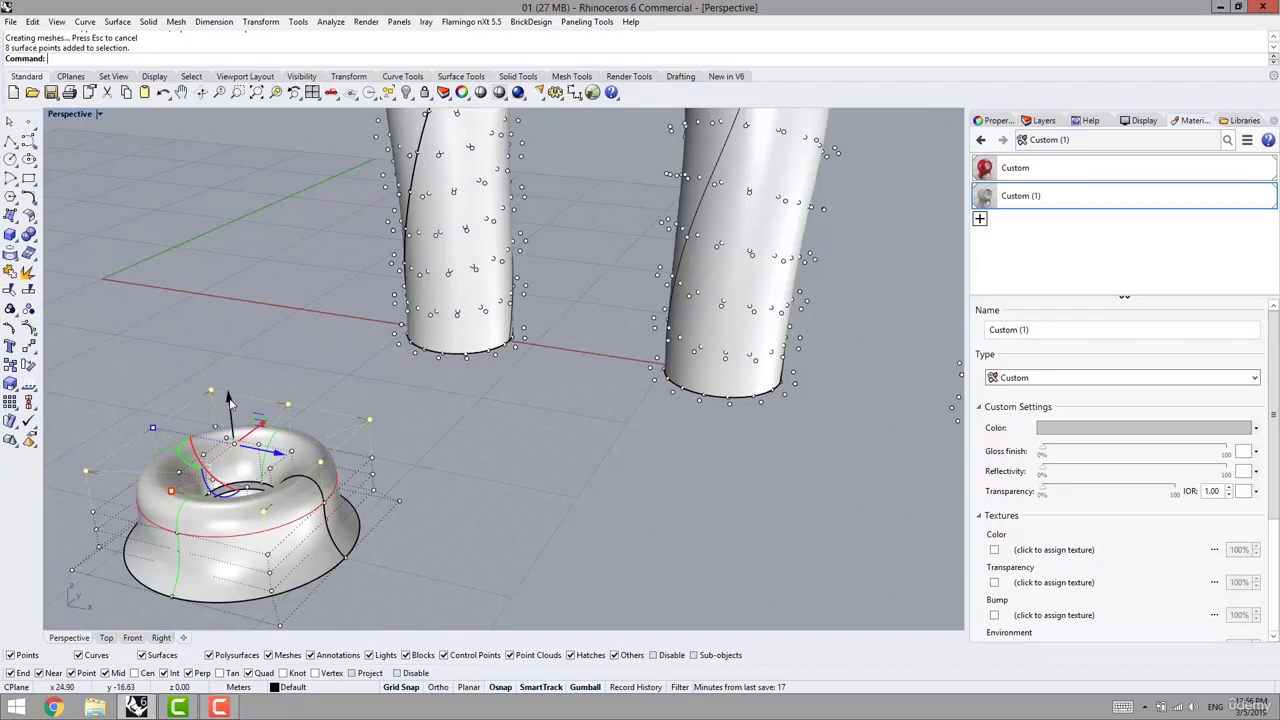
drag(231, 404, 228, 355)
key(Escape)
key(Escape)
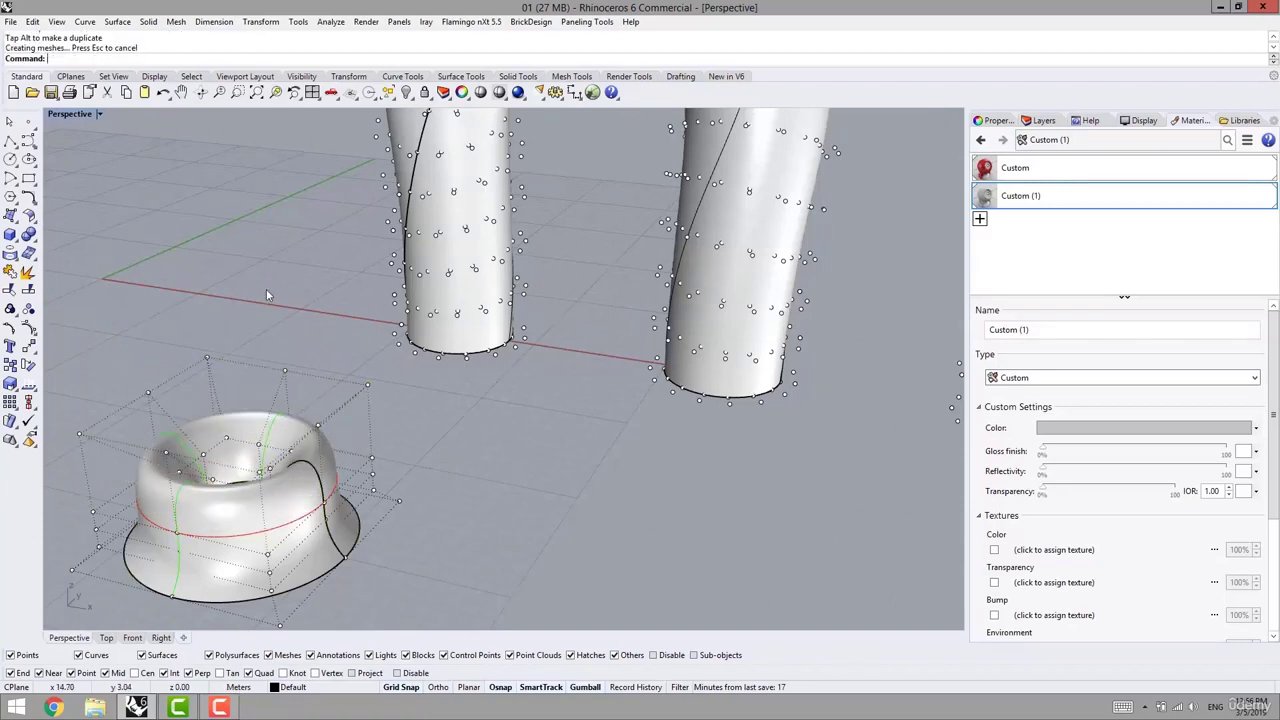
Start Panel Custom 3D with the first arch's surface points as first bounding grid and its offset points as second
scroll(272, 342, down, 4)
shift+right_drag(315, 420, 345, 449)
scroll(366, 468, down, 5)
shift+right_drag(377, 509, 371, 552)
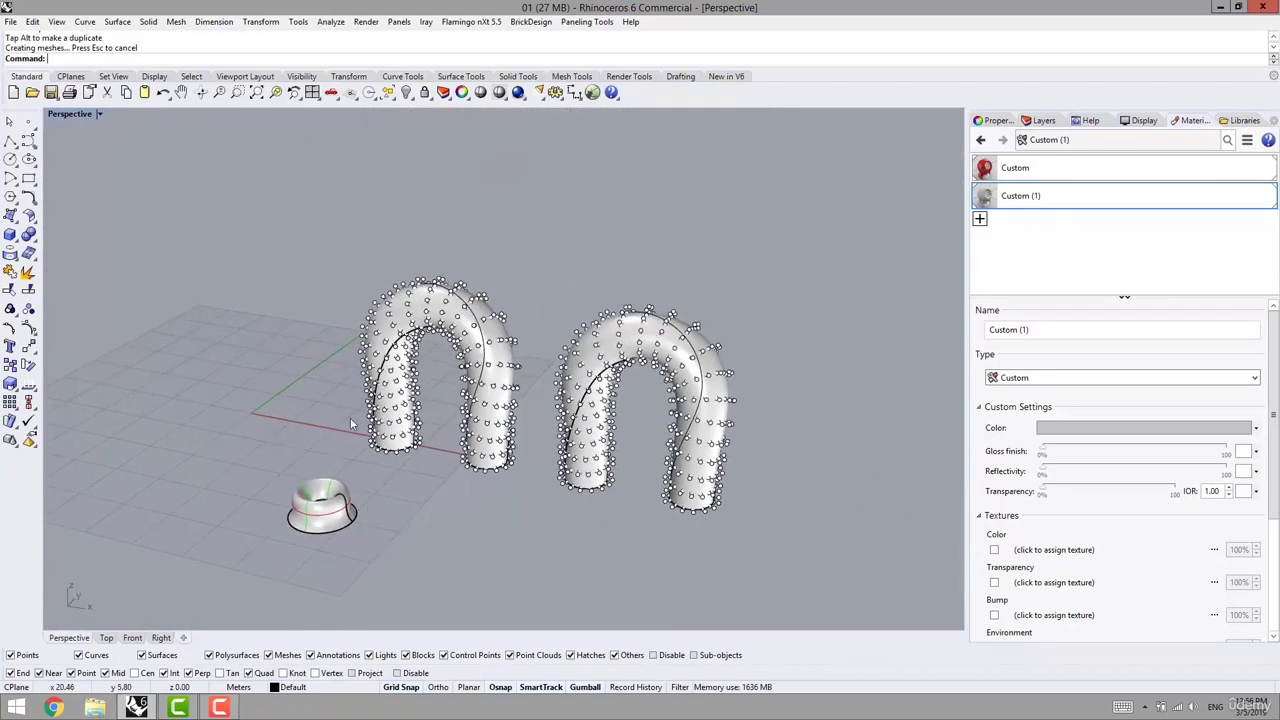
scroll(350, 420, up, 4)
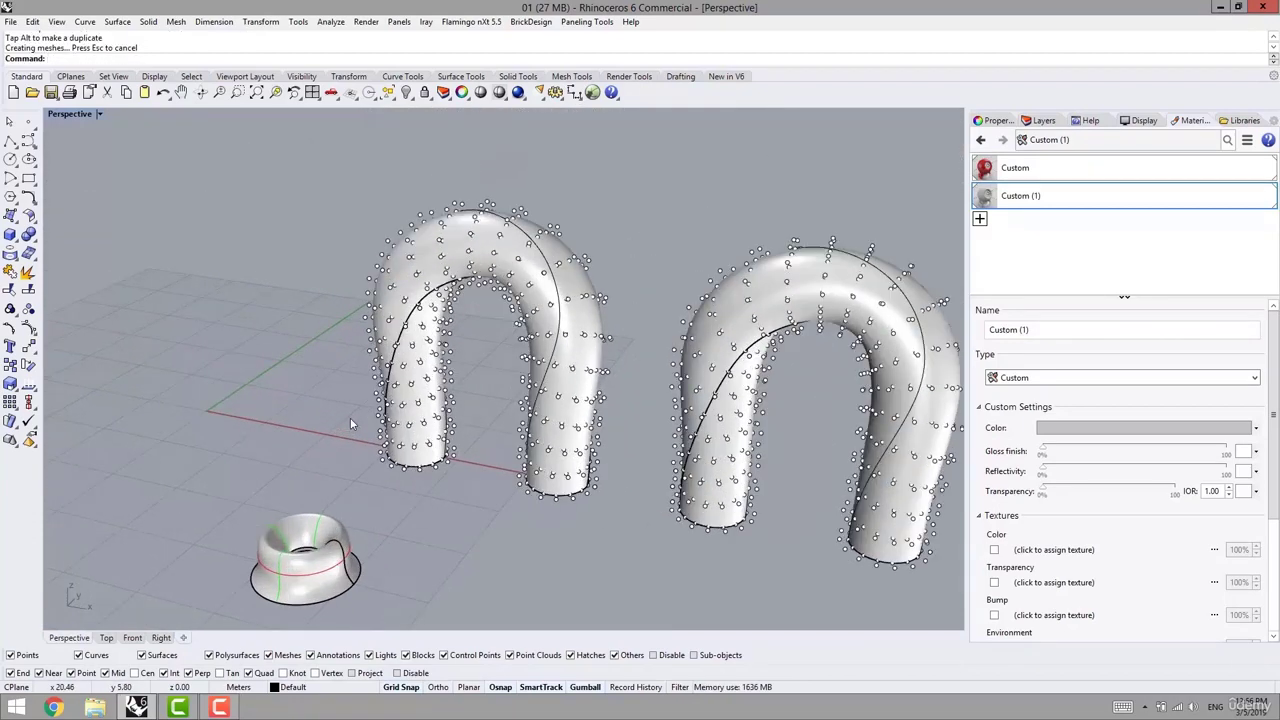
click(587, 21)
mouse_move(549, 55)
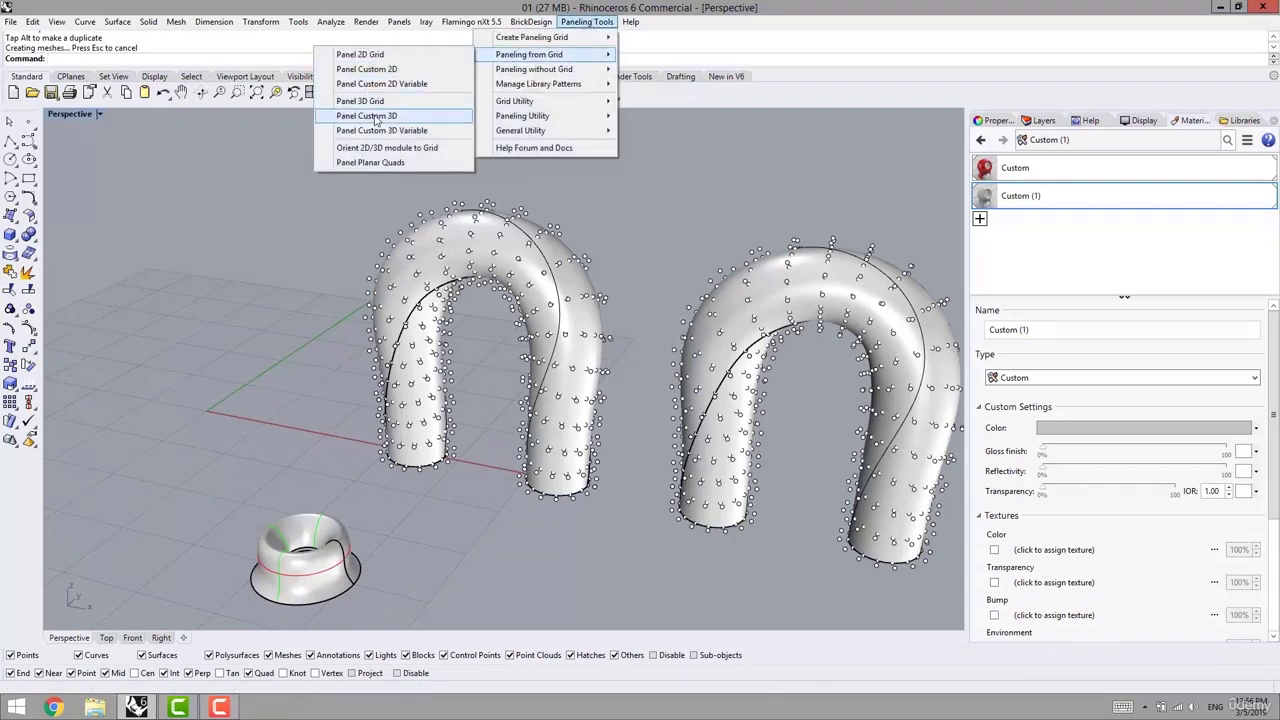
click(374, 121)
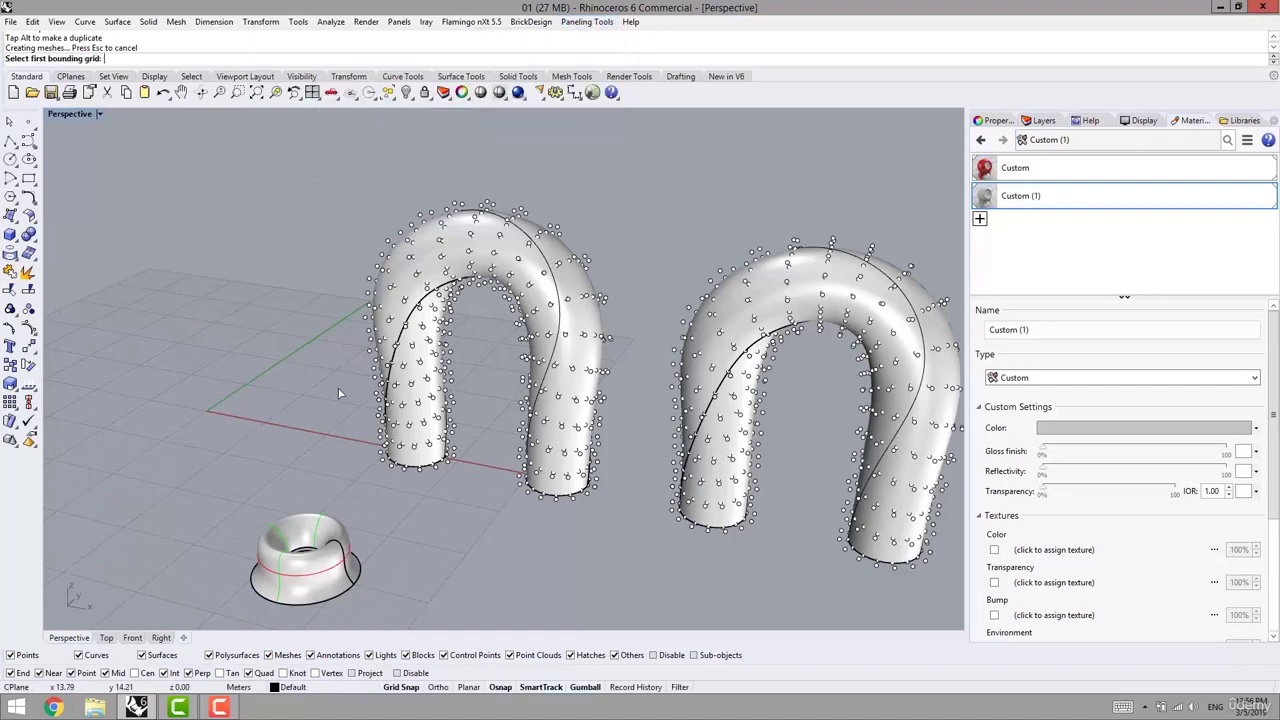
scroll(430, 468, up, 4)
click(414, 466)
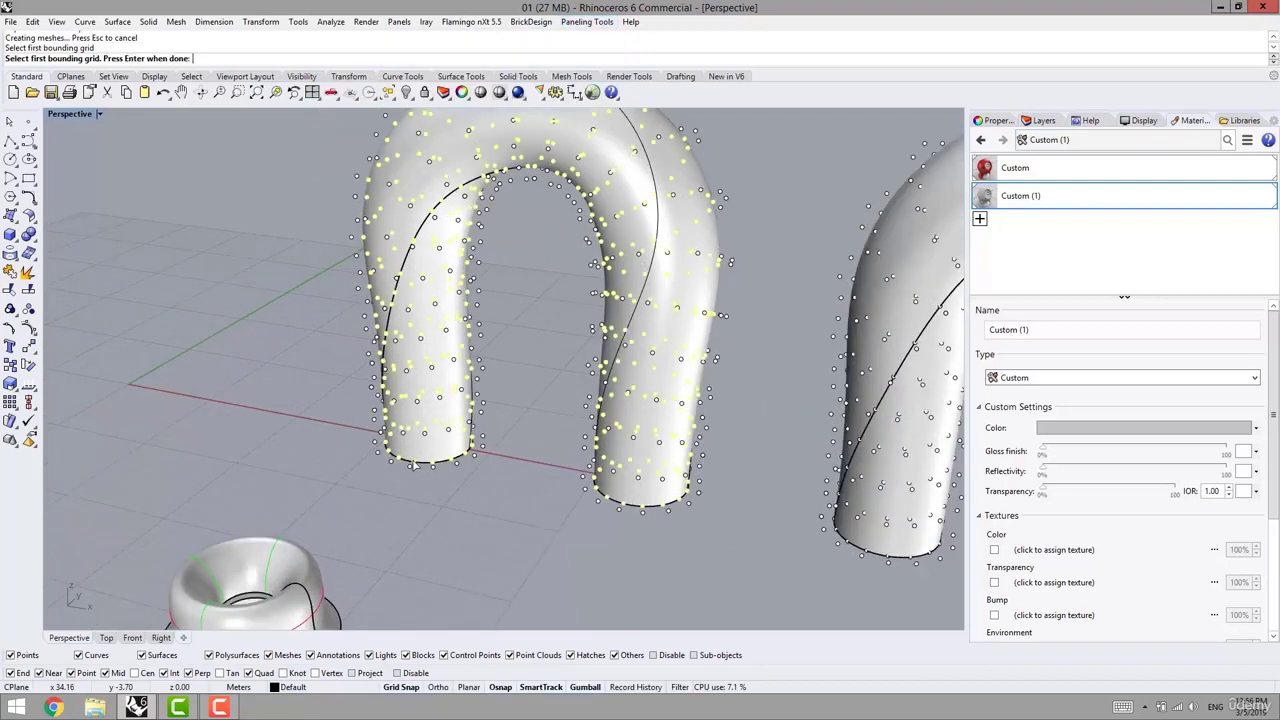
key(Return)
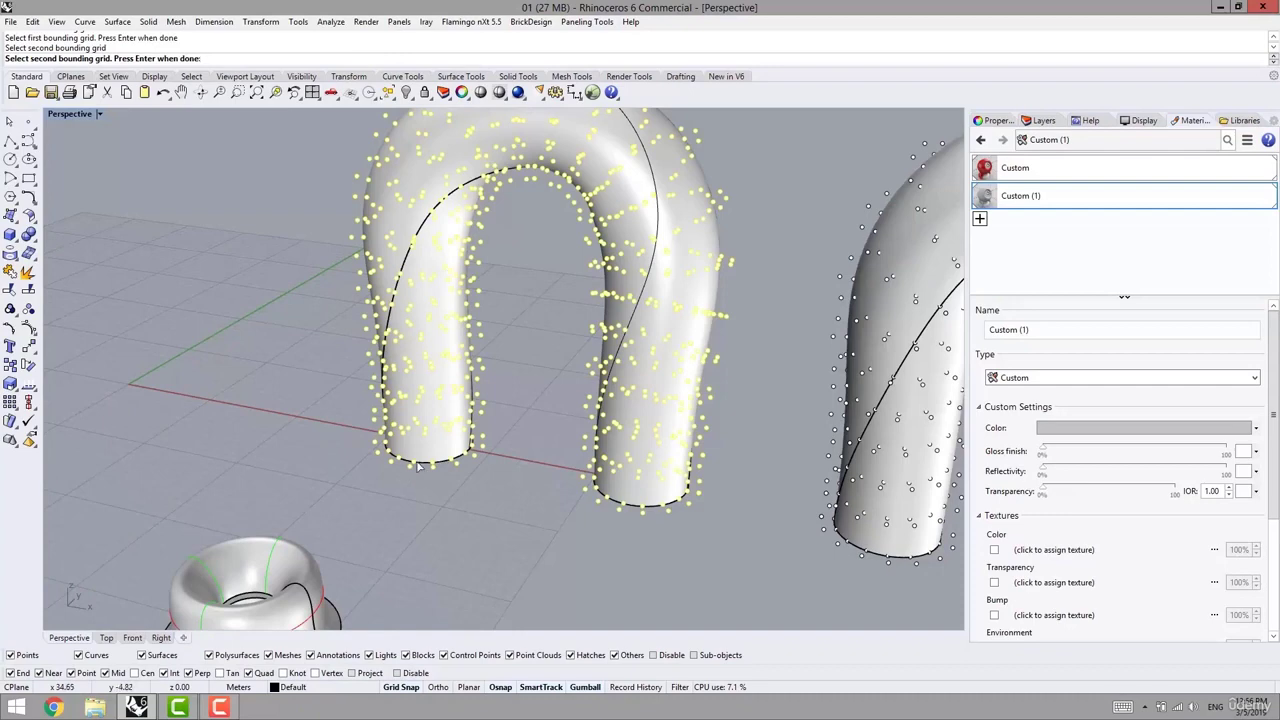
key(Return)
Use the flared ring as the module and panel the first arch with base 0 and shift 1 in both directions
key(Return)
scroll(428, 488, down, 6)
key(Return)
key(Return)
right_drag(399, 520, 418, 500)
click(366, 510)
key(Return)
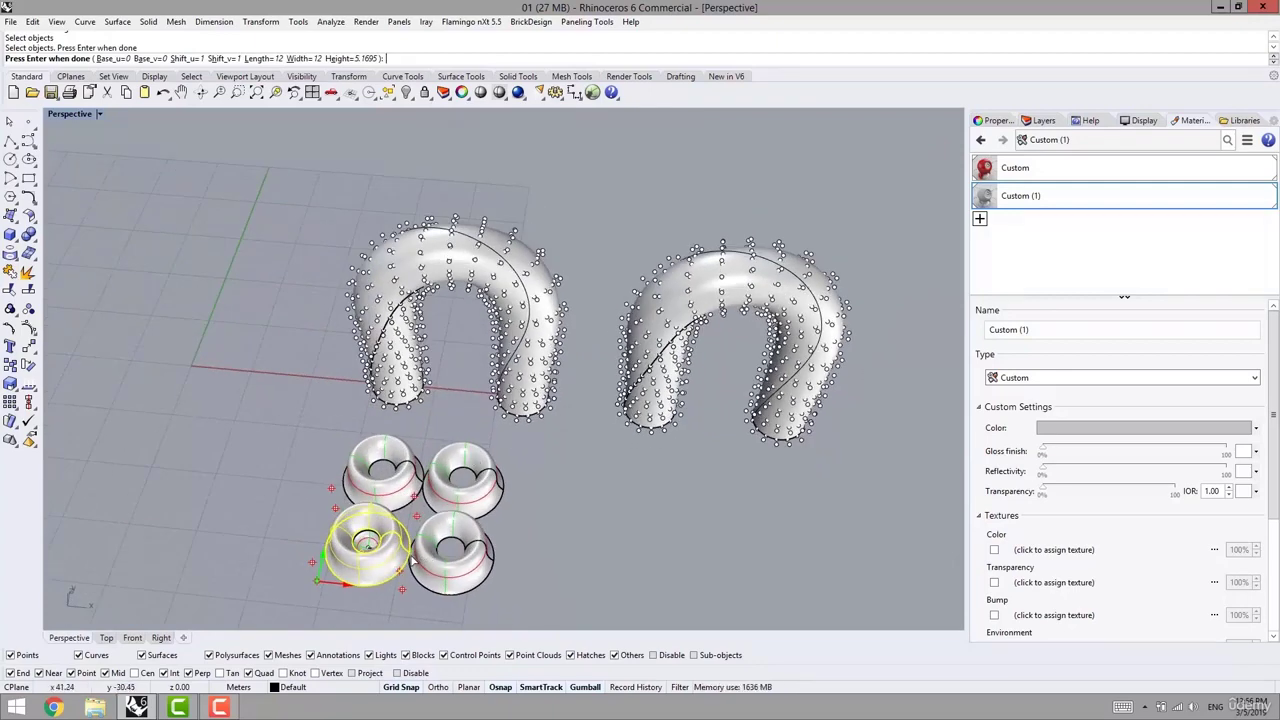
key(Return)
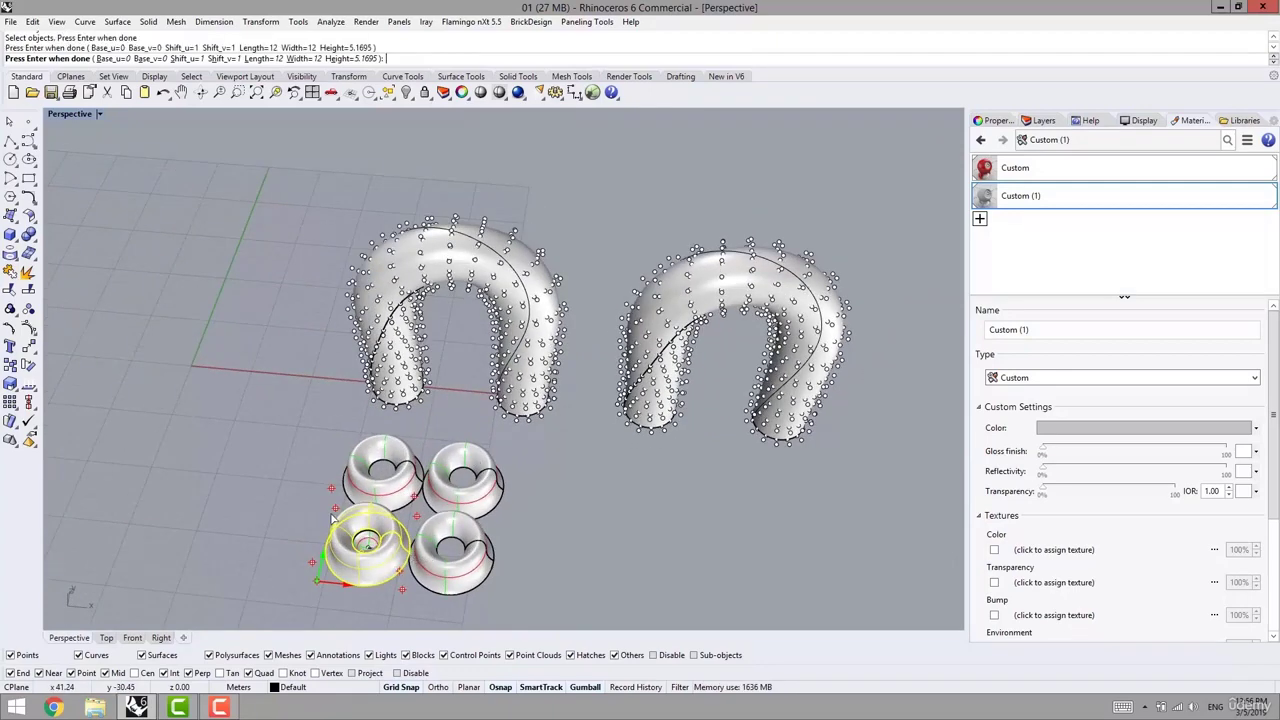
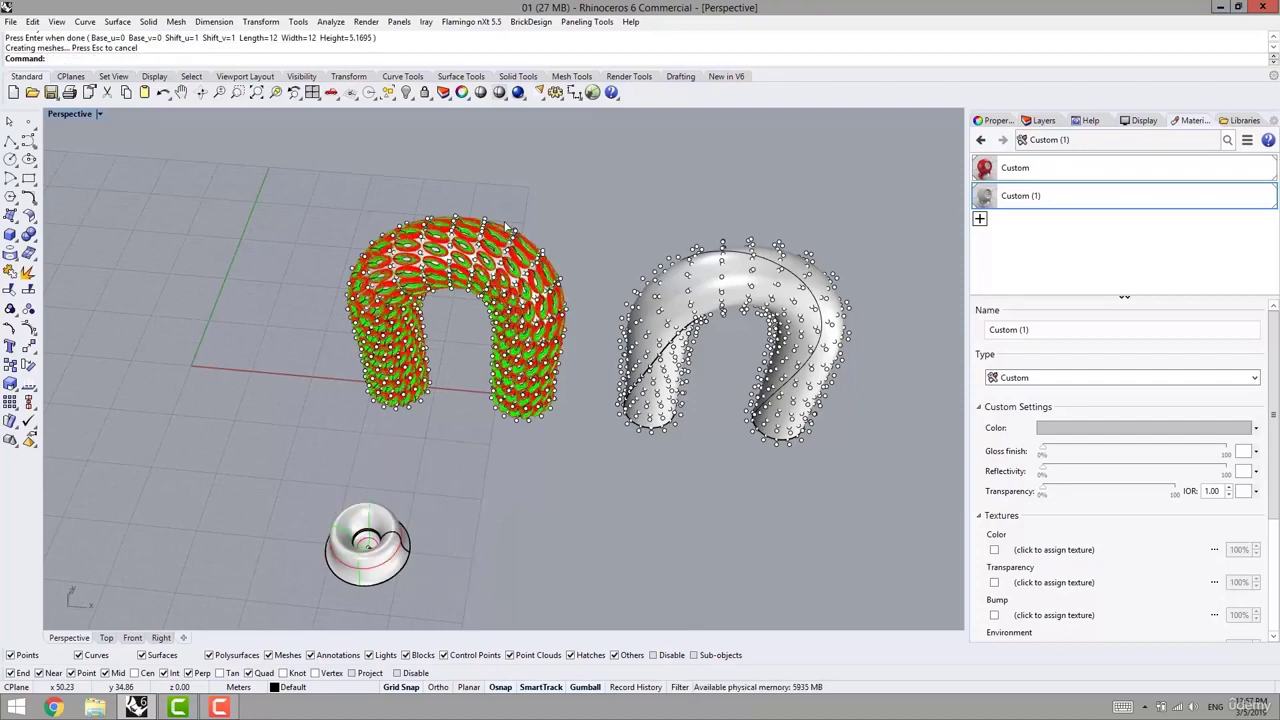
Inspect the rings on the first arch up close and undo the custom 3D paneling
shift+right_drag(518, 438, 531, 508)
right_drag(531, 508, 435, 323)
scroll(464, 333, up, 9)
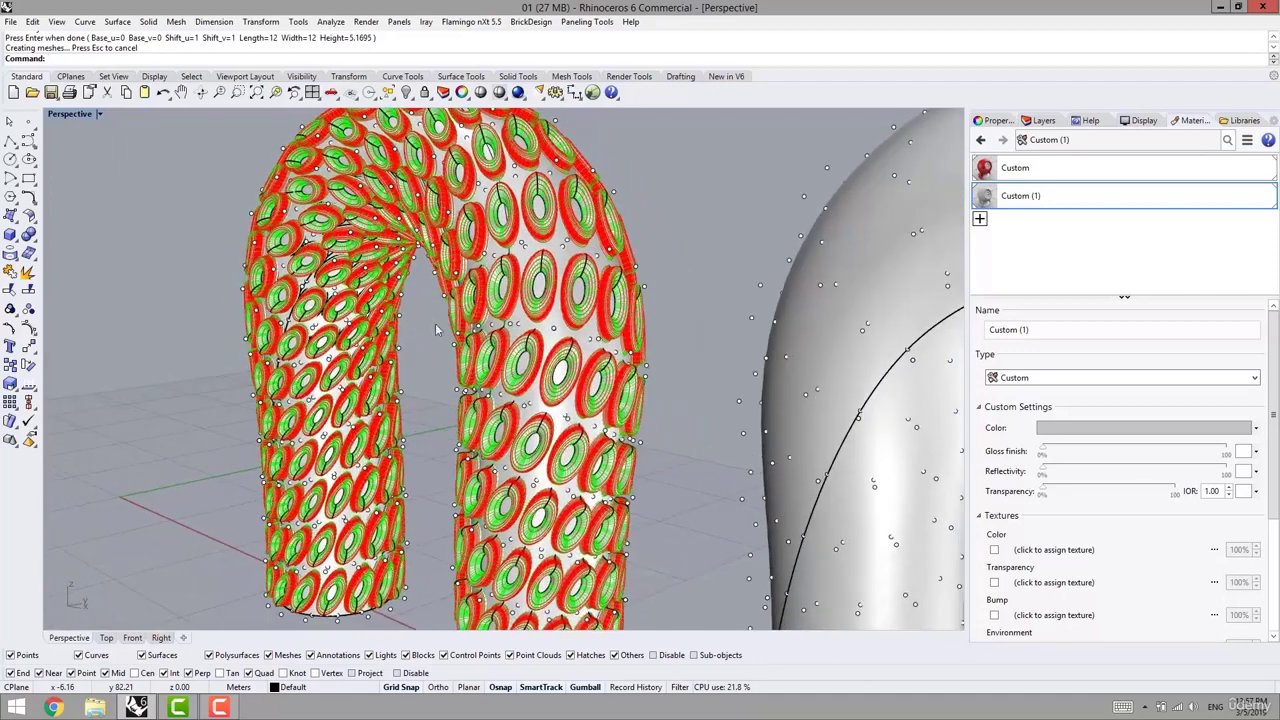
scroll(495, 290, up, 5)
key(ctrl+z)
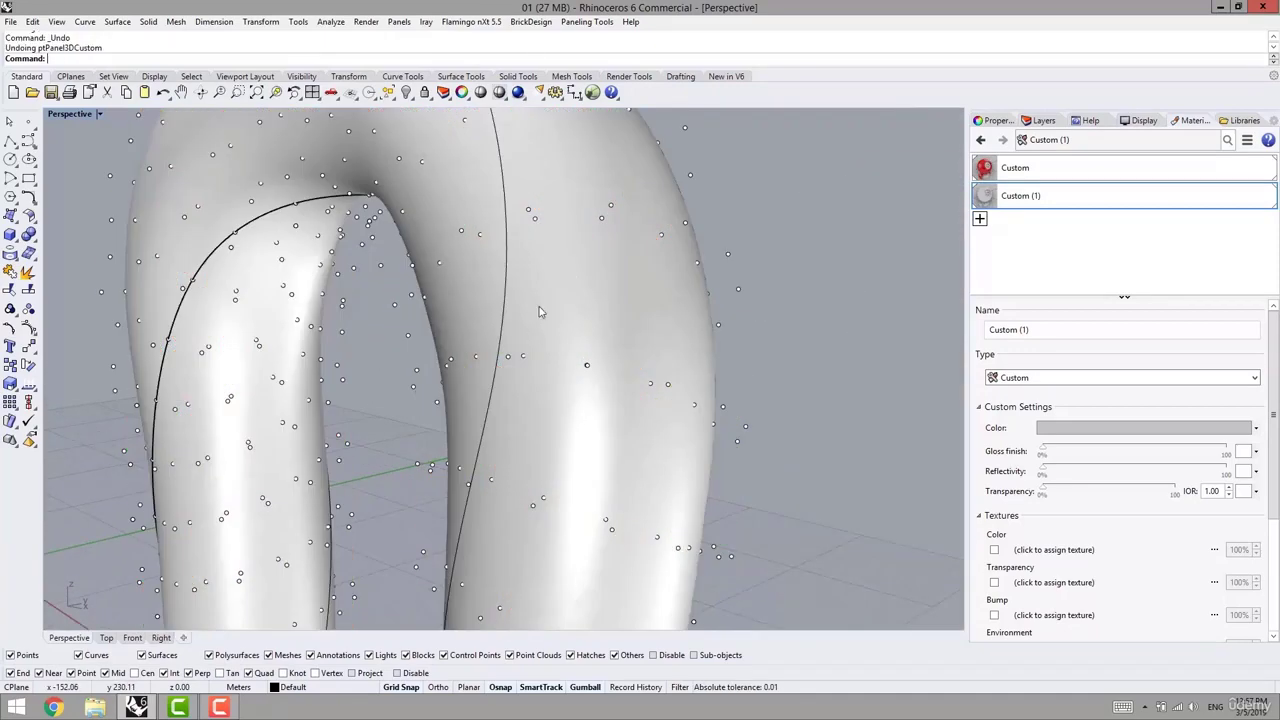
Delete the first arch's offset point grid and the entire second arch with its point grids
scroll(524, 180, down, 5)
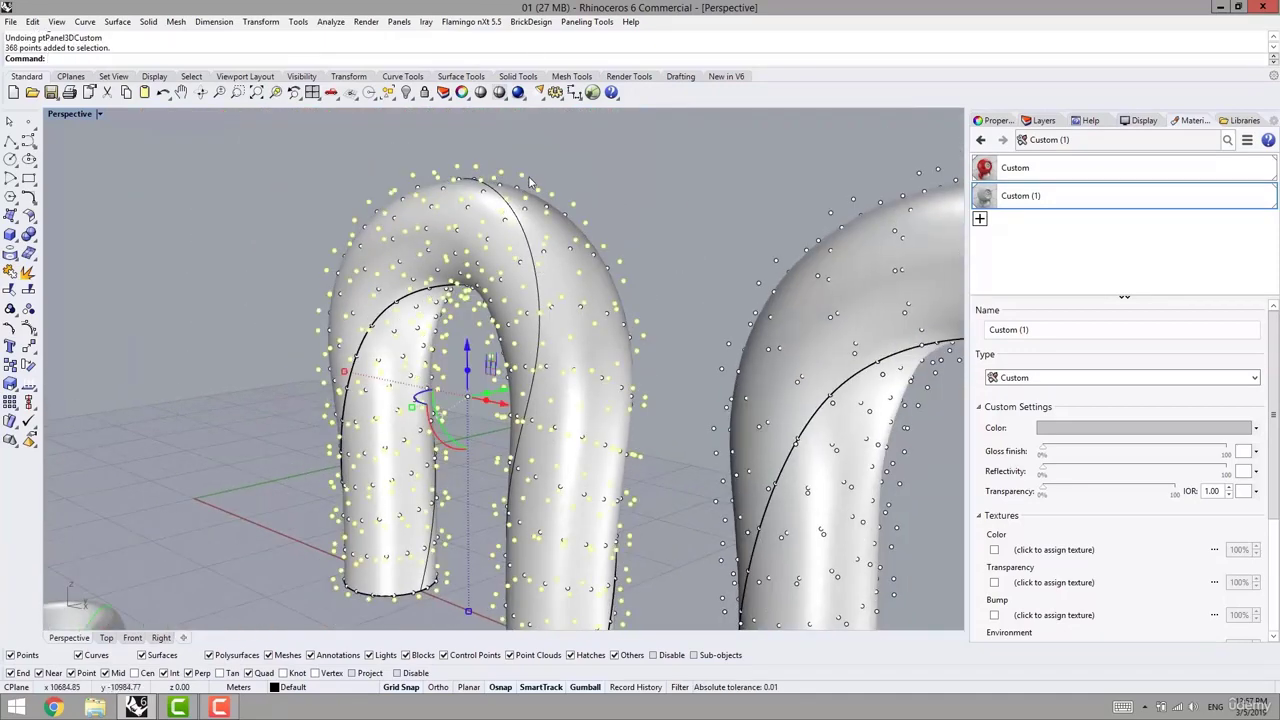
key(Delete)
click(776, 262)
scroll(738, 281, down, 8)
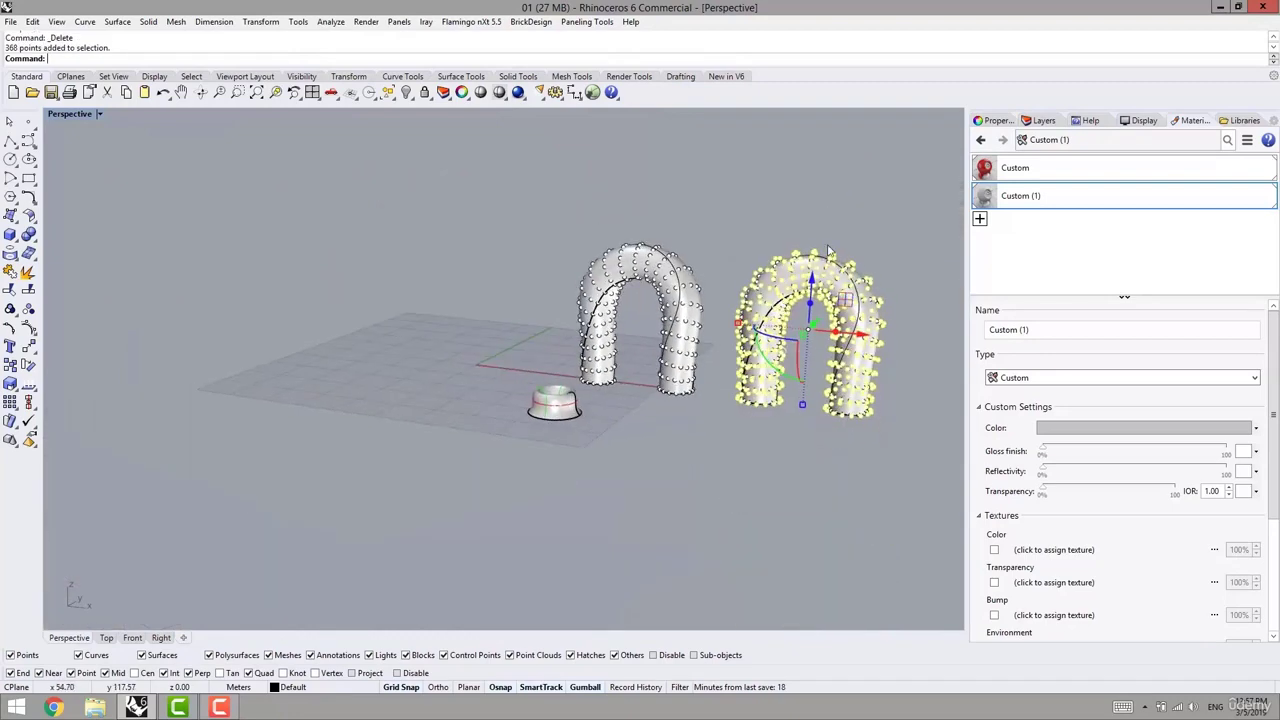
drag(882, 207, 712, 377)
key(Delete)
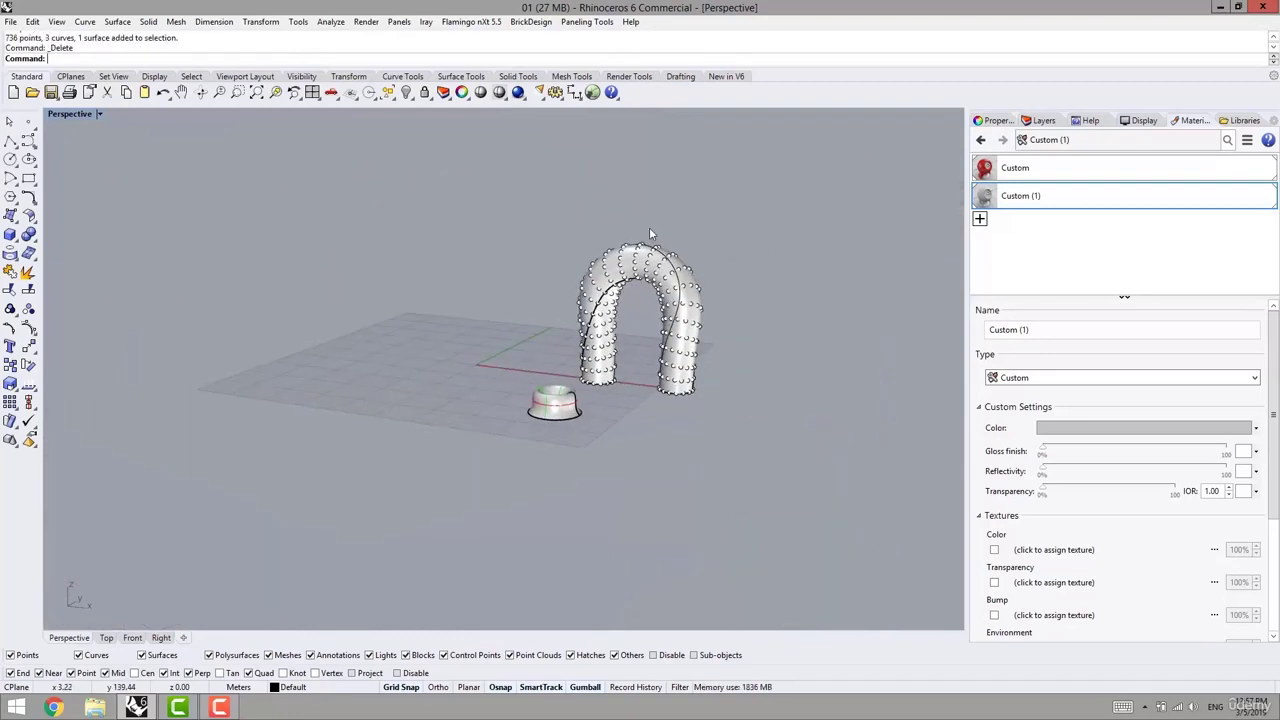
Offset the remaining arch's surface point grid by a fixed distance of 2.5, using the arch as the base surface
click(578, 22)
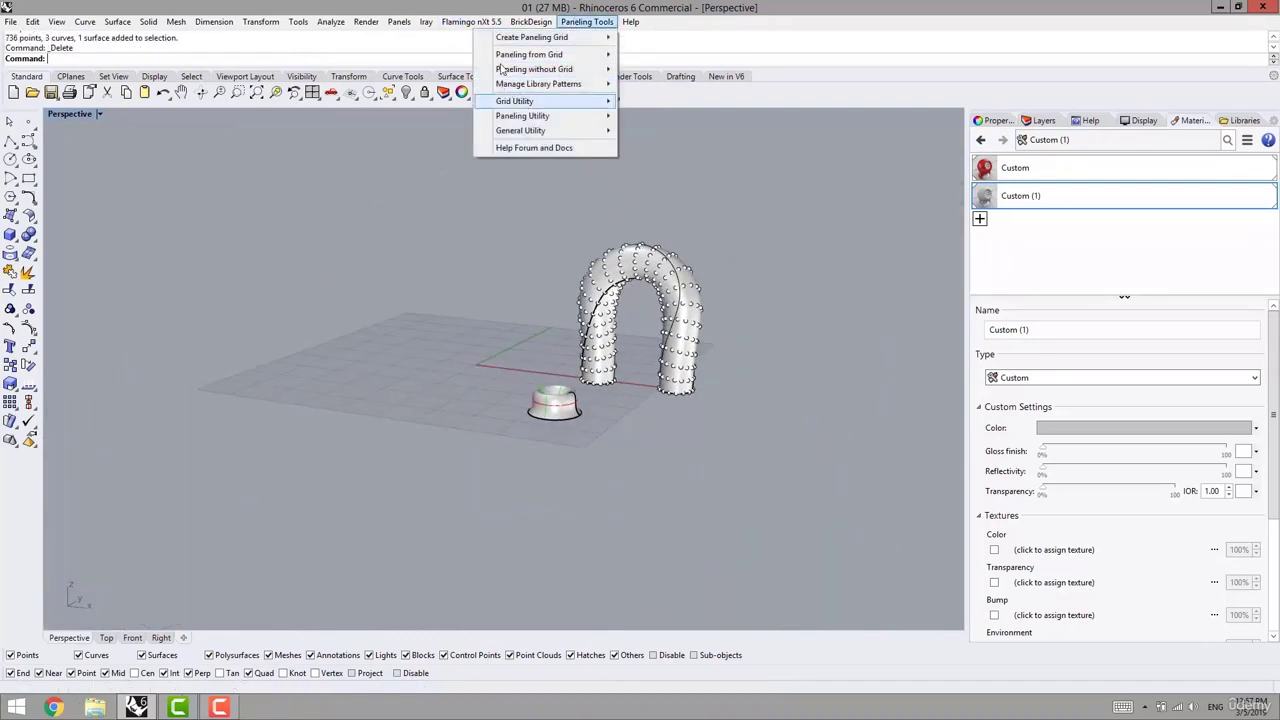
mouse_move(509, 105)
click(370, 283)
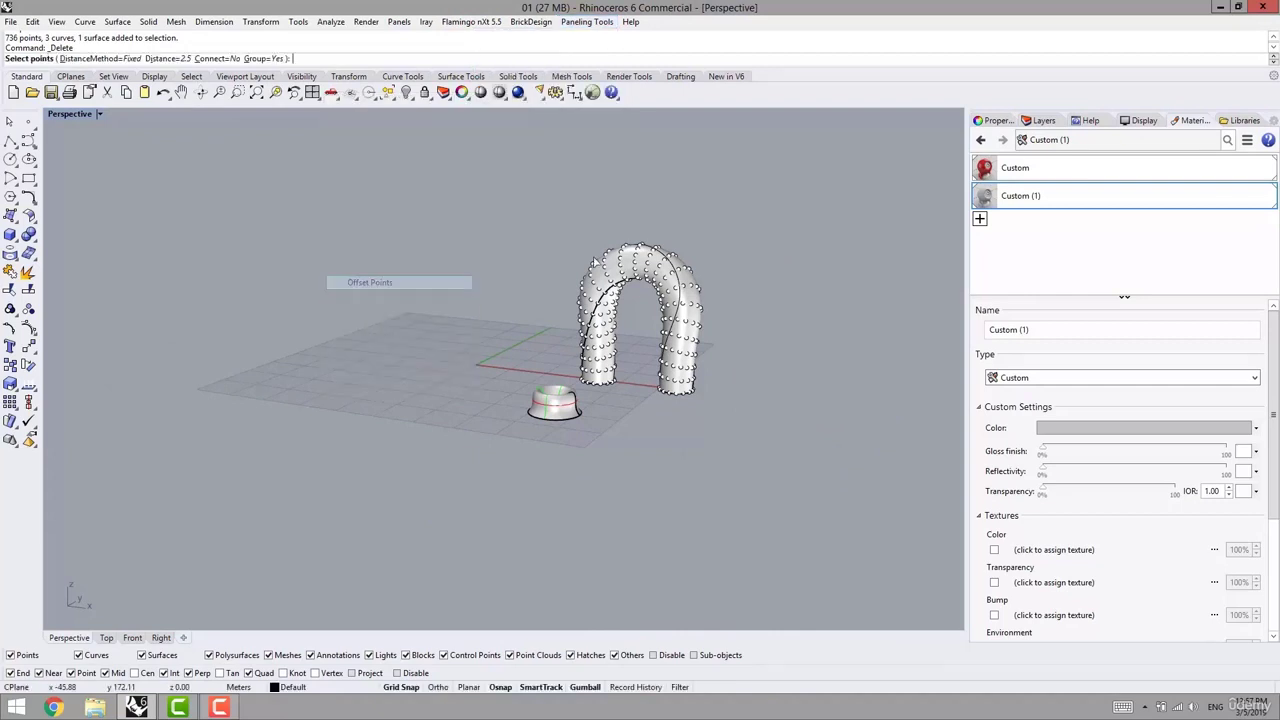
scroll(622, 262, up, 2)
click(626, 264)
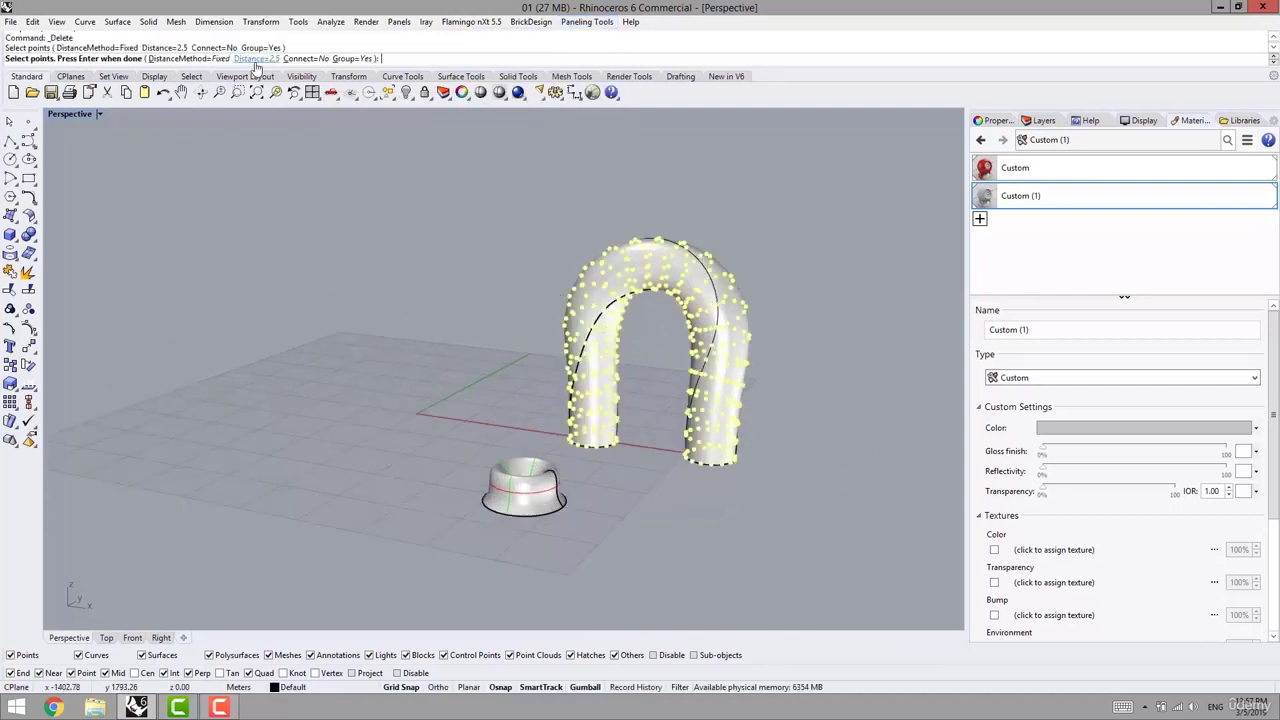
scroll(539, 274, up, 2)
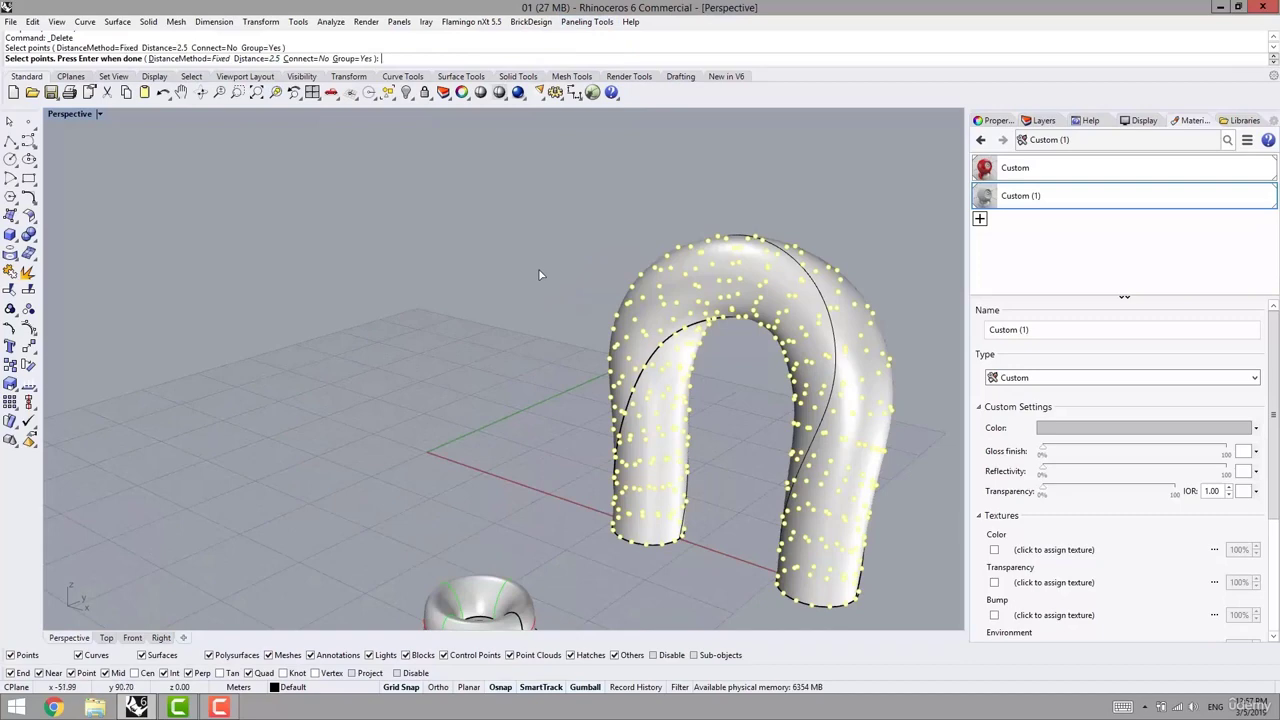
key(Return)
scroll(537, 286, down, 2)
click(483, 278)
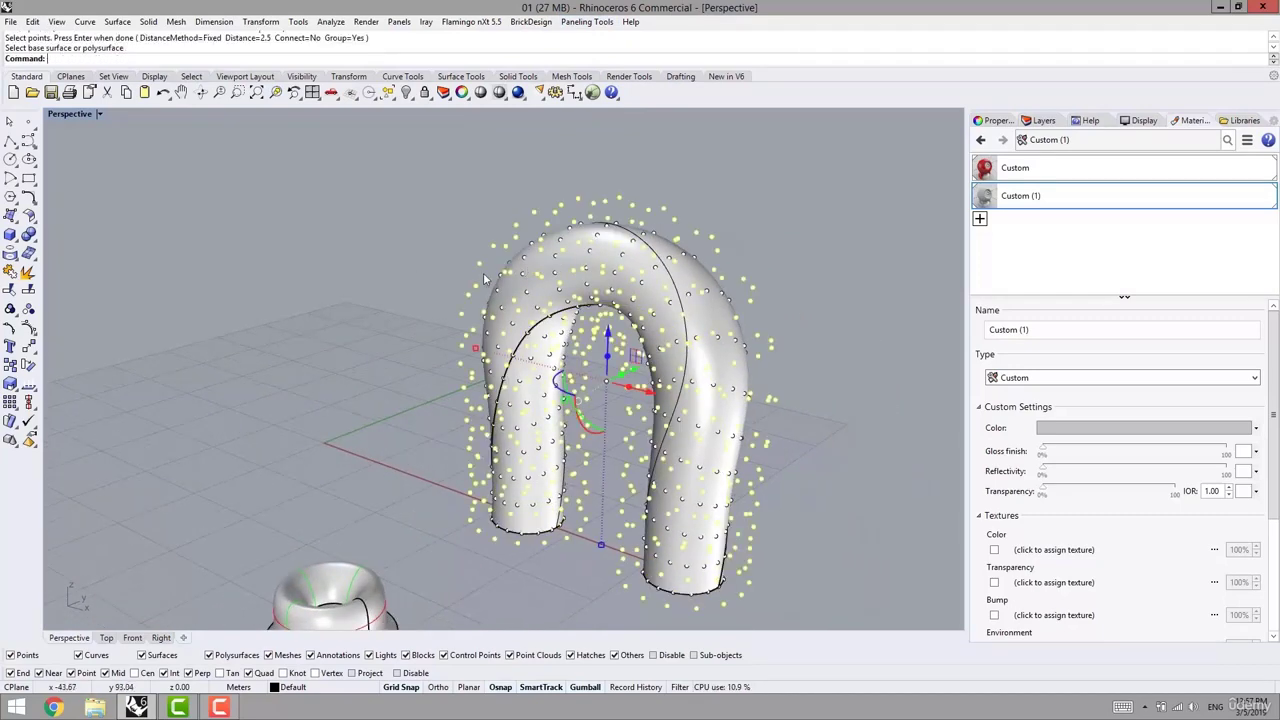
Copy the arch with its curves and both point grids to a spot beside it along the X axis
click(380, 297)
right_drag(382, 297, 520, 285)
click(571, 273)
scroll(560, 388, down, 10)
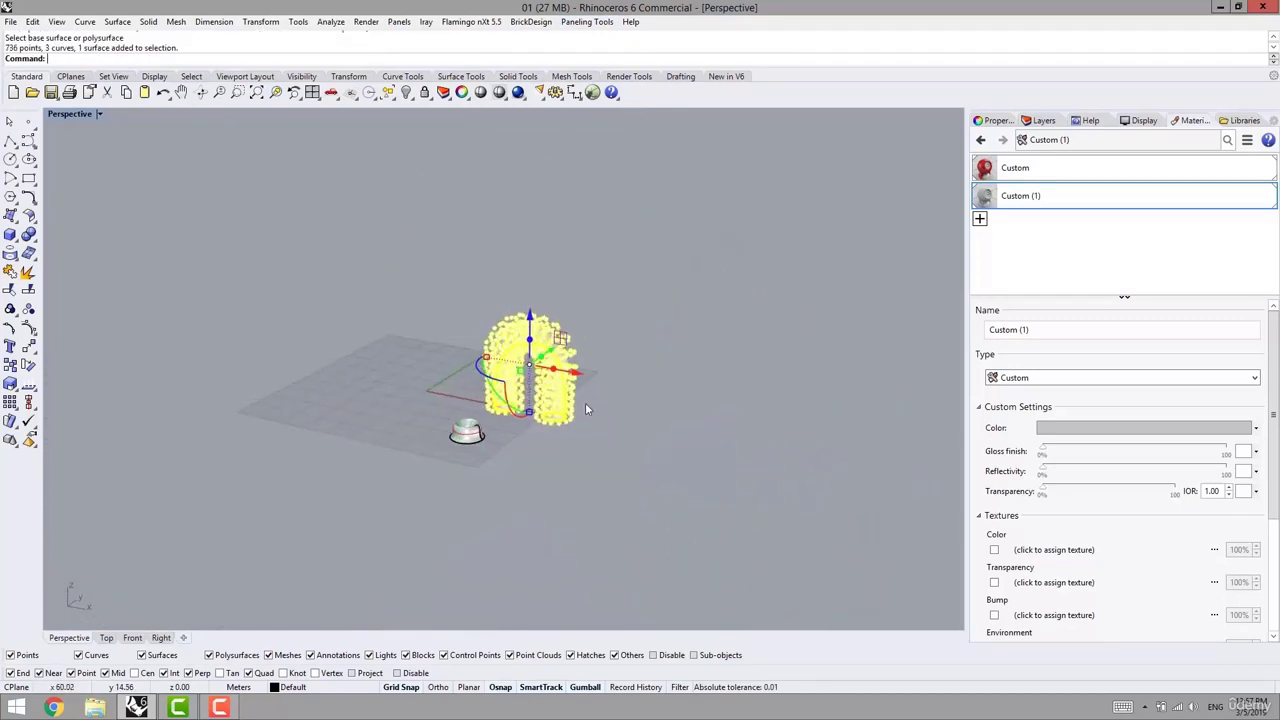
alt+drag(574, 375, 748, 404)
click(586, 331)
right_drag(586, 331, 555, 322)
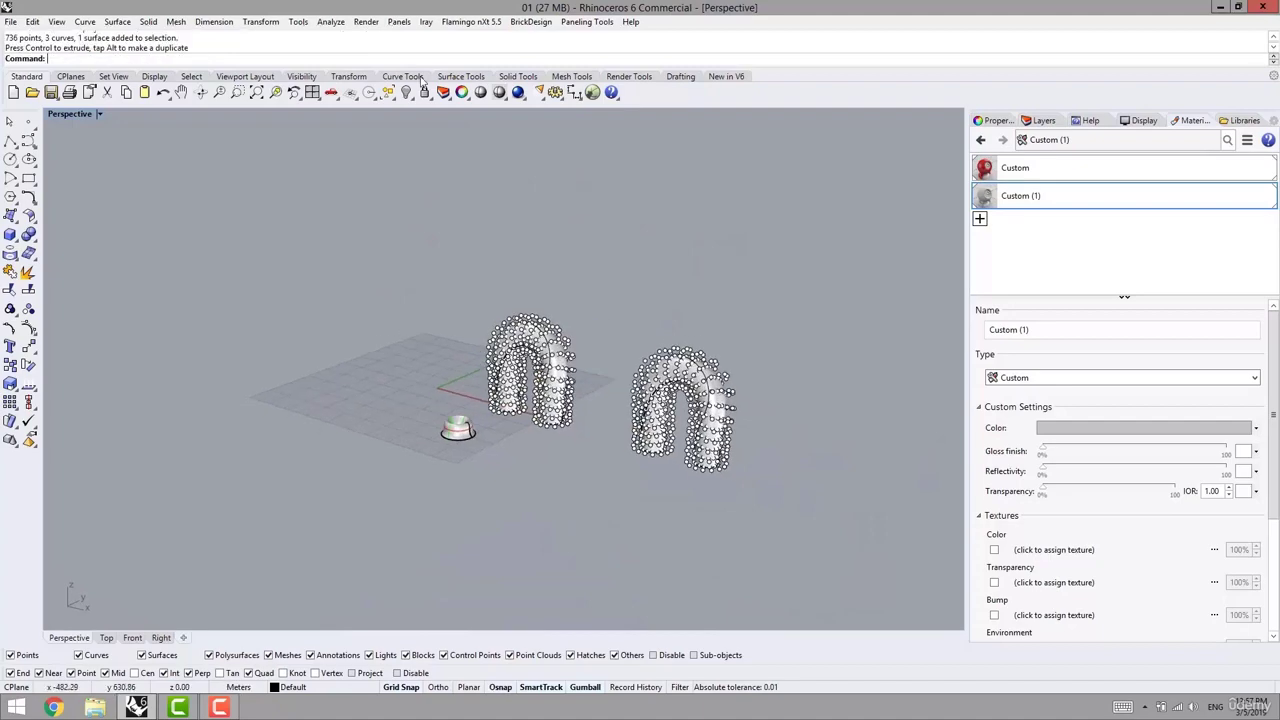
Panel the first arch with the flared ring module using custom 3D paneling between its surface and offset point grids, without bounding surfaces
right_click(374, 47)
click(428, 131)
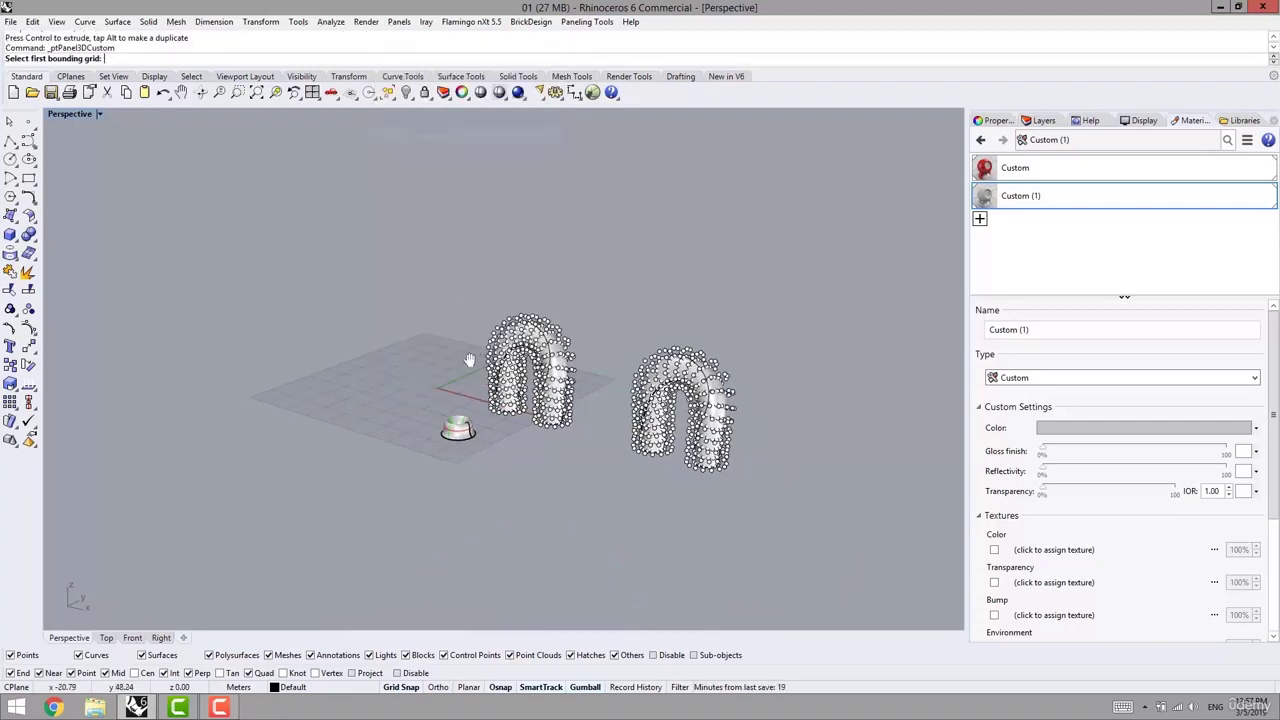
right_drag(471, 363, 419, 360)
scroll(431, 383, up, 9)
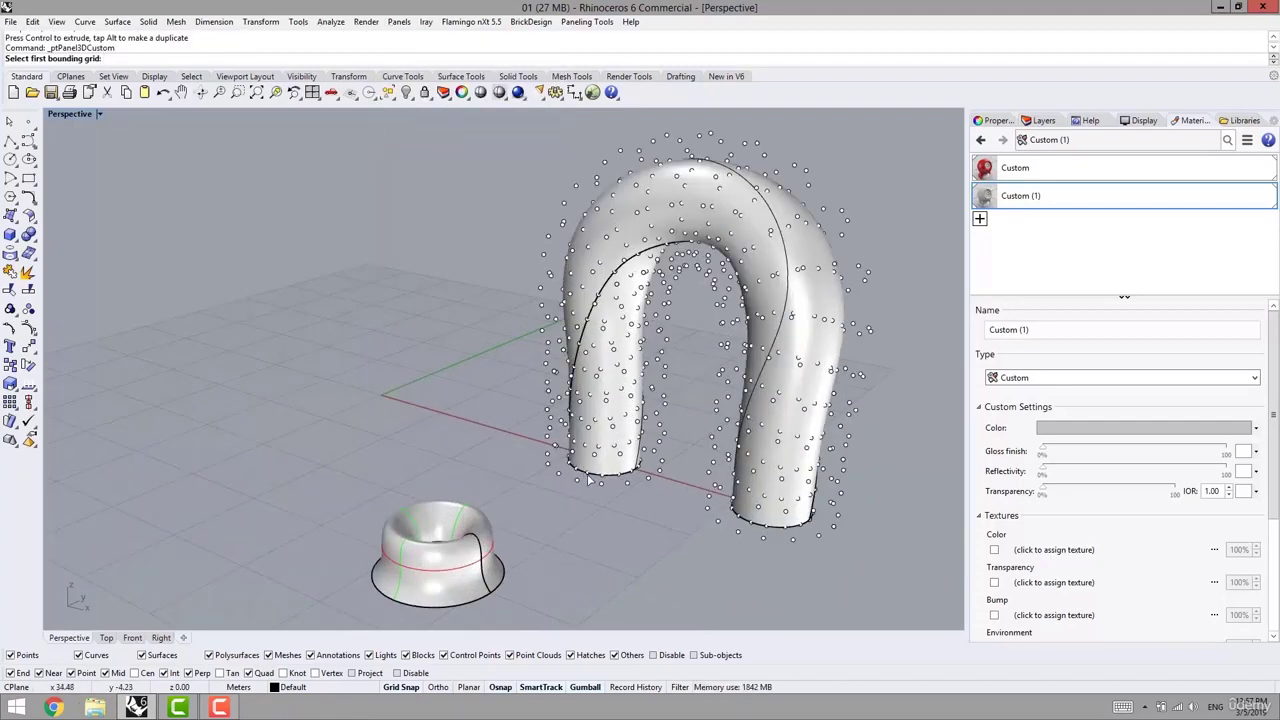
click(587, 474)
key(Return)
click(577, 480)
key(Return)
click(571, 466)
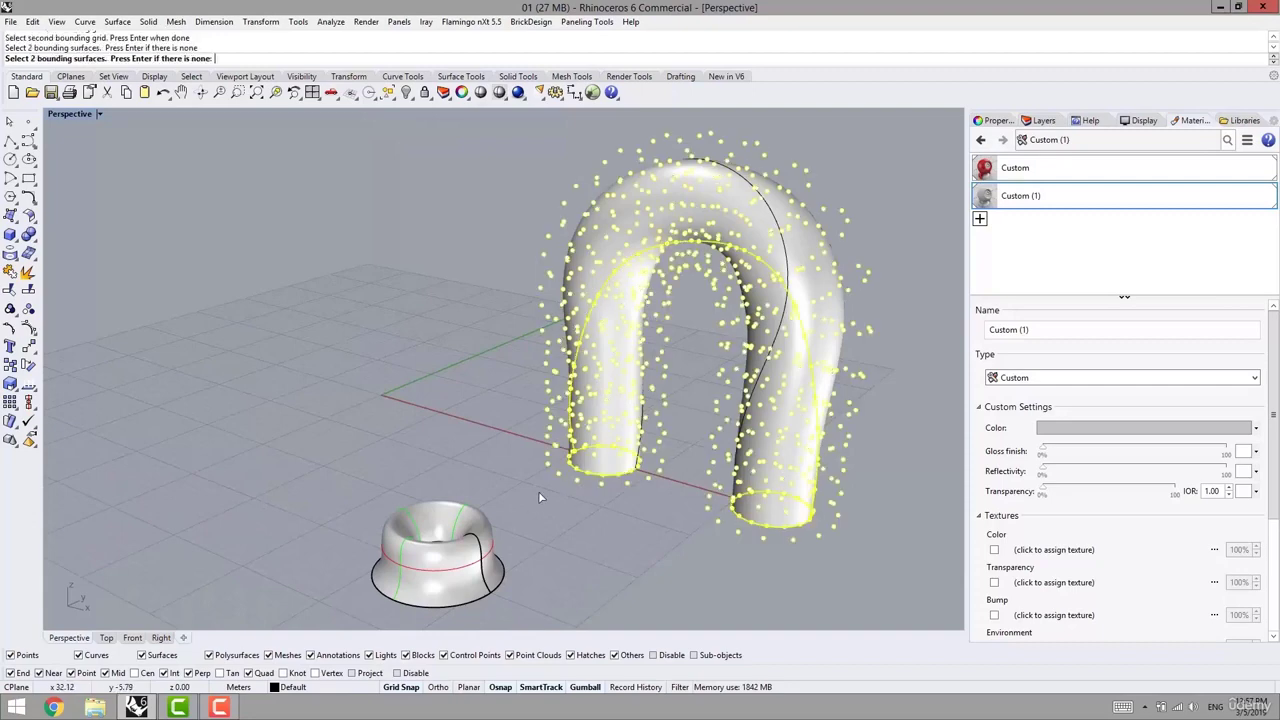
key(Return)
click(455, 515)
key(Return)
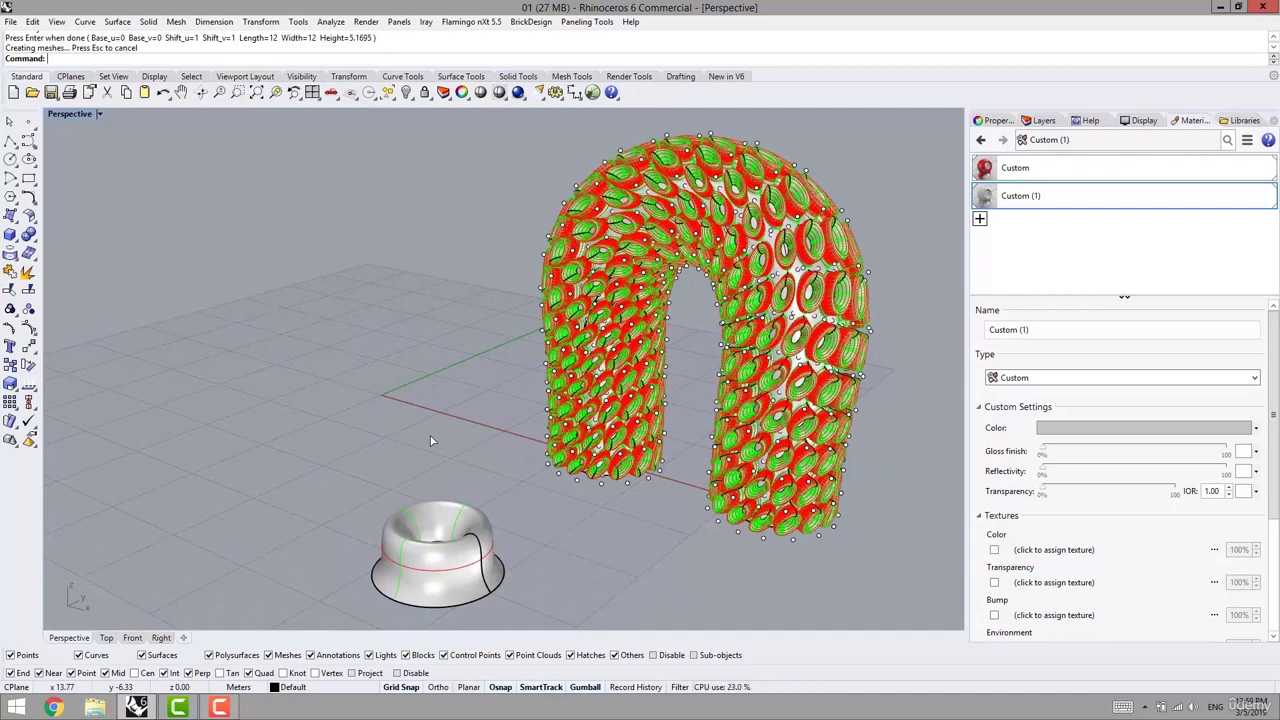
Assign the red Custom material to all the new ring panels on the first arch and display the viewport as Rendered
middle_click(641, 453)
click(665, 455)
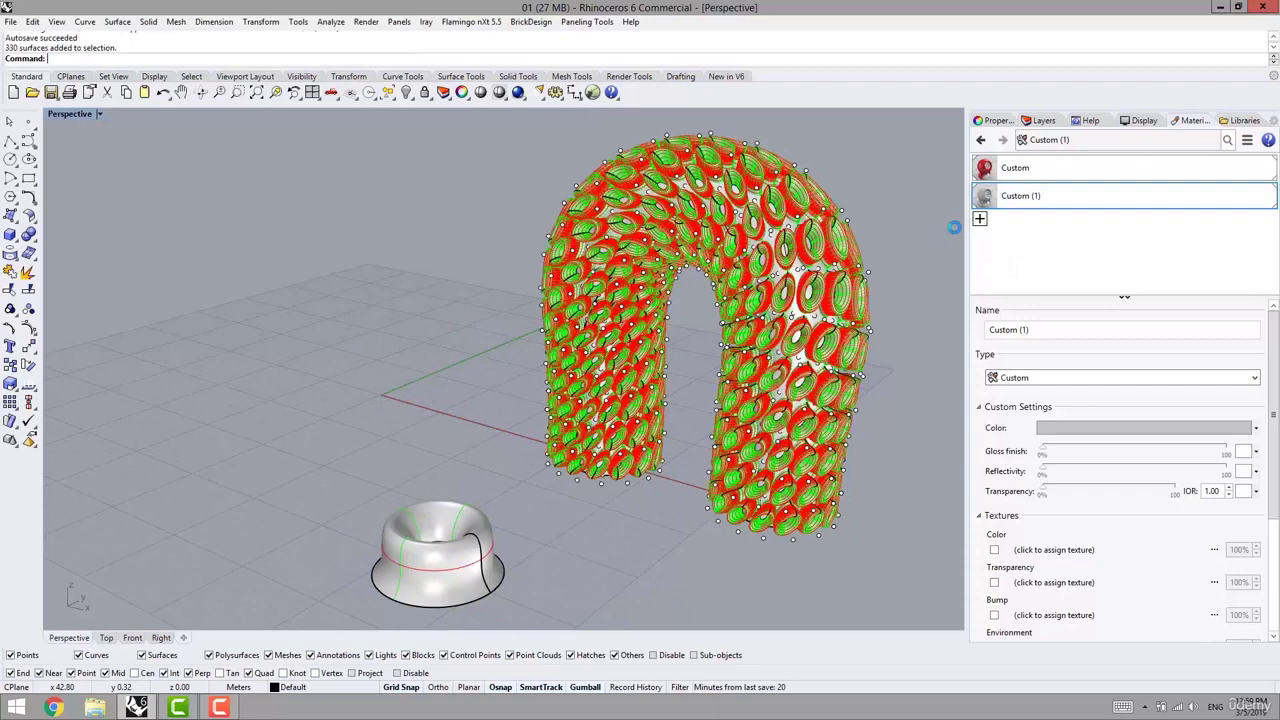
right_click(1016, 174)
click(1030, 178)
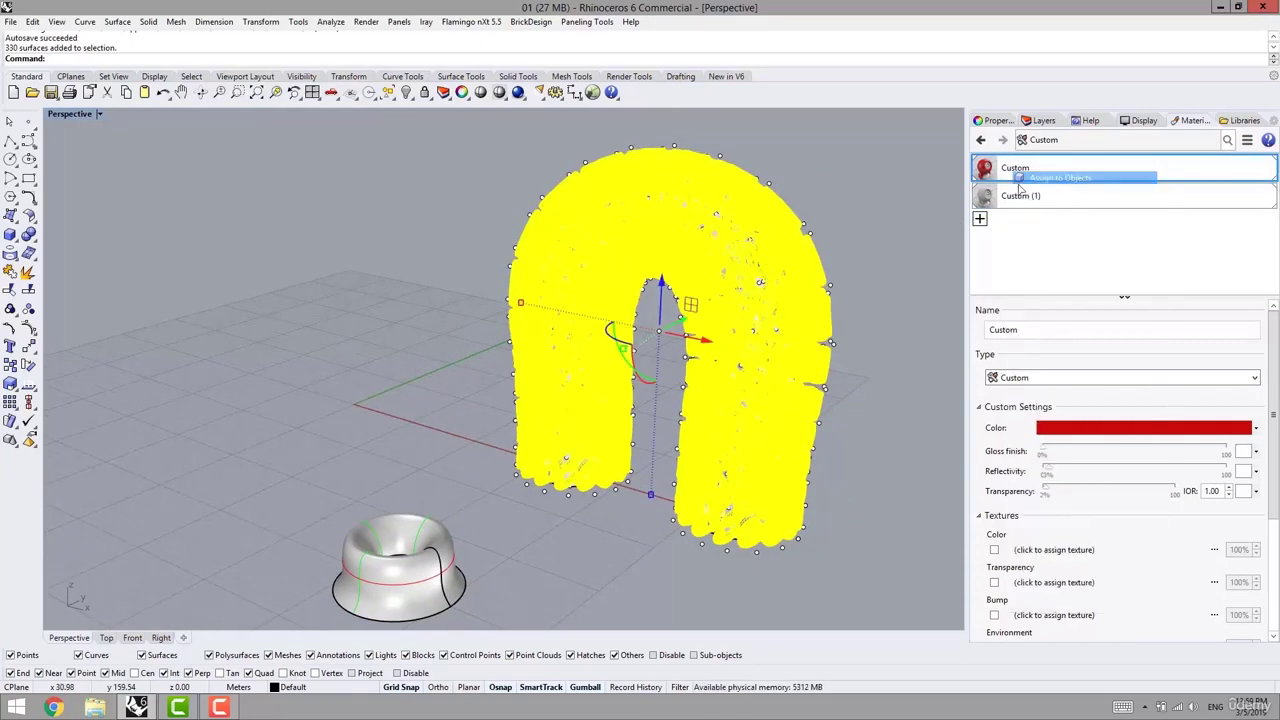
right_drag(860, 424, 890, 369)
middle_click(890, 369)
click(880, 373)
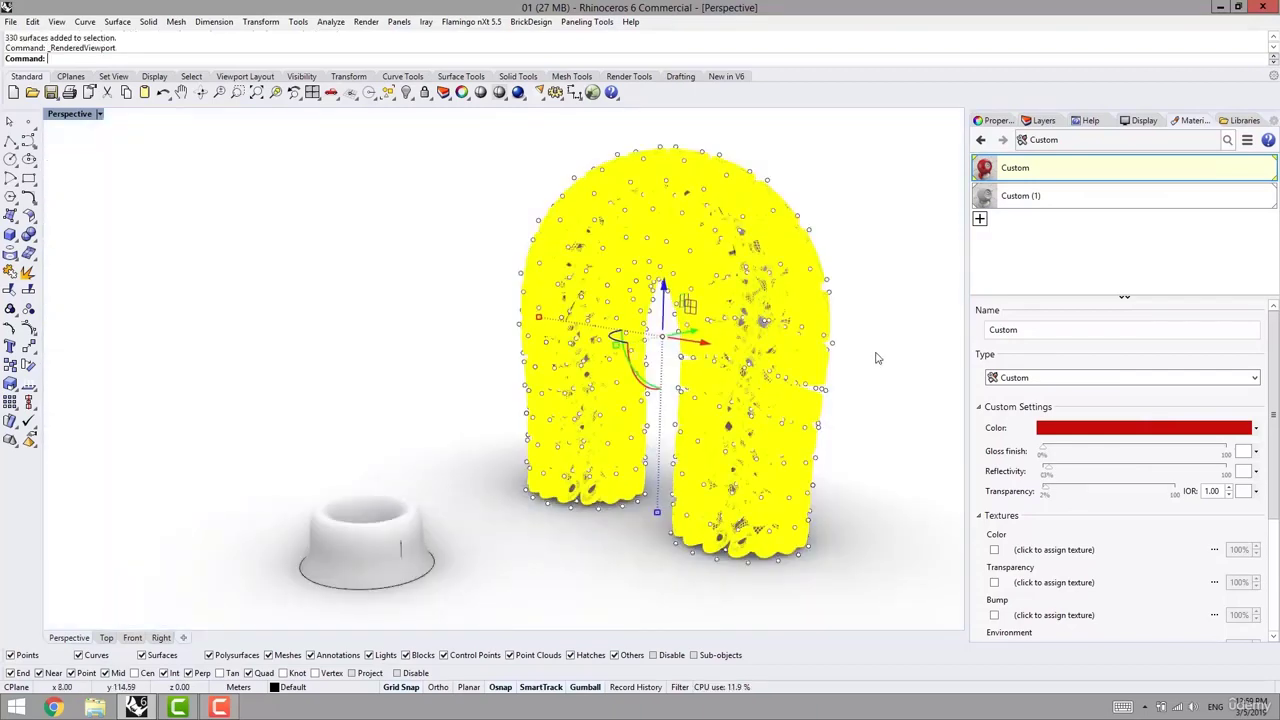
click(875, 354)
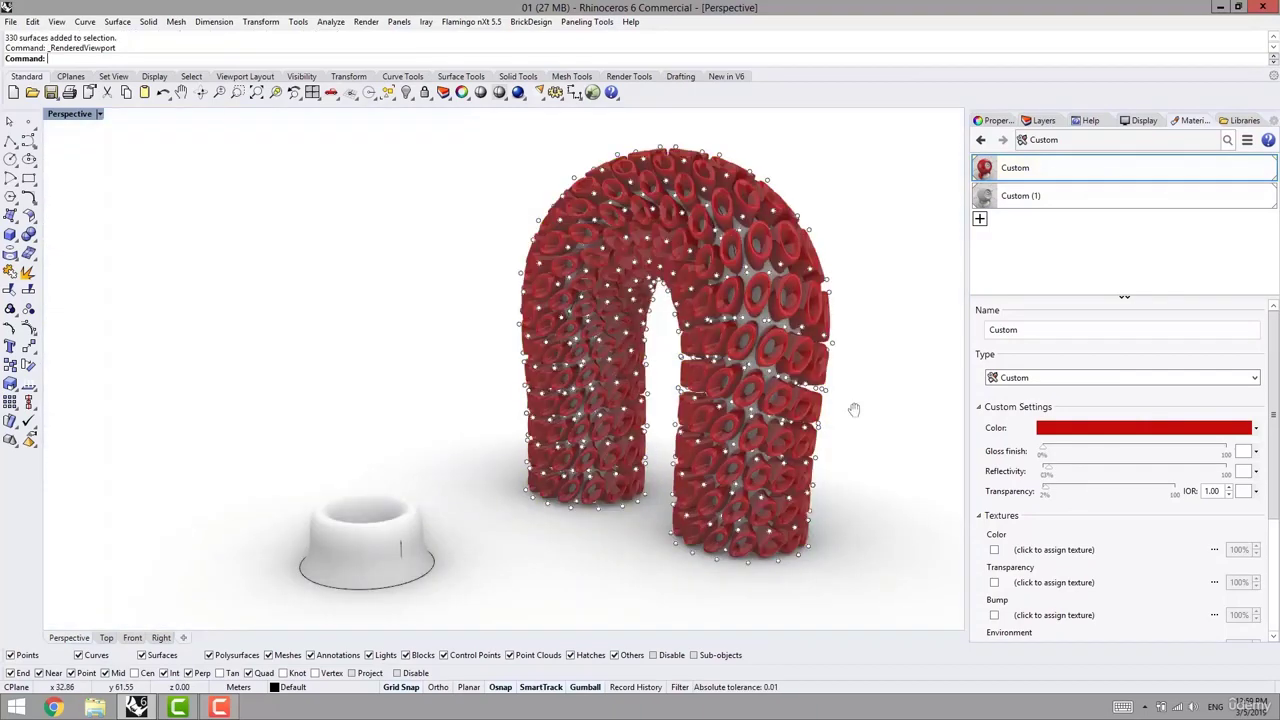
Examine the red rings around the arch and along its inner bend, and return the viewport to Shaded display
right_drag(766, 443, 437, 395)
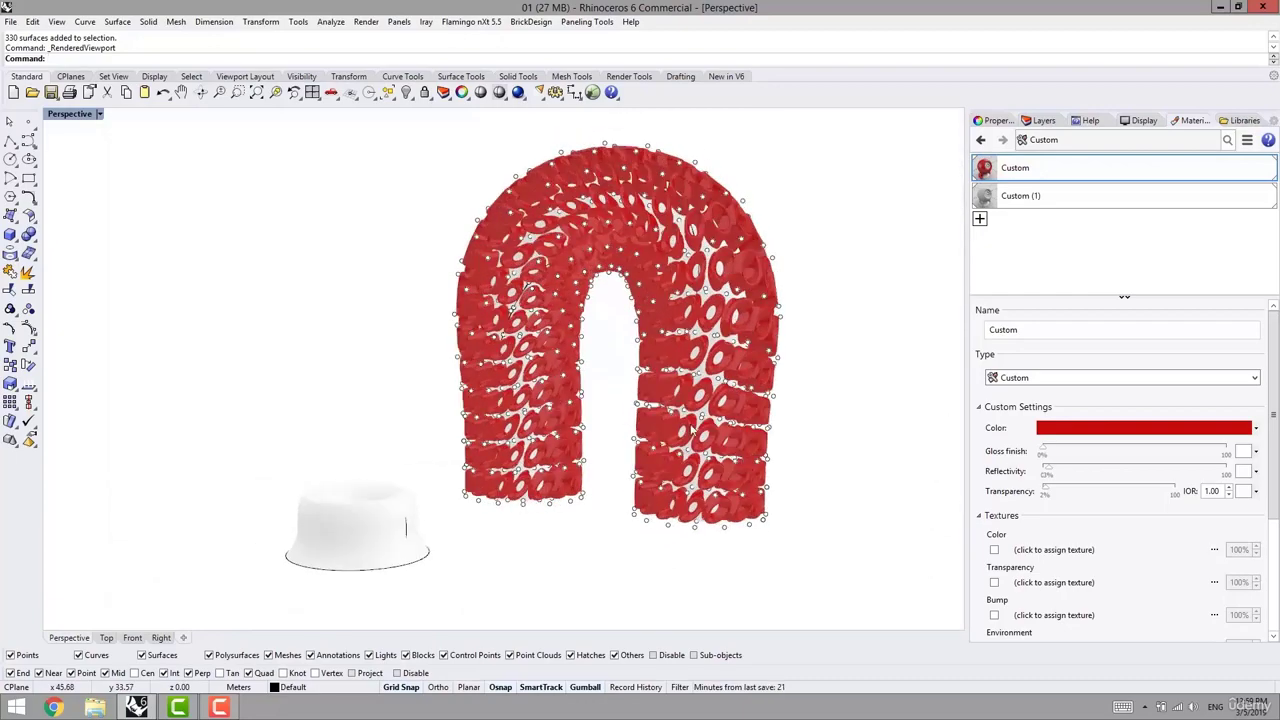
right_drag(341, 389, 386, 423)
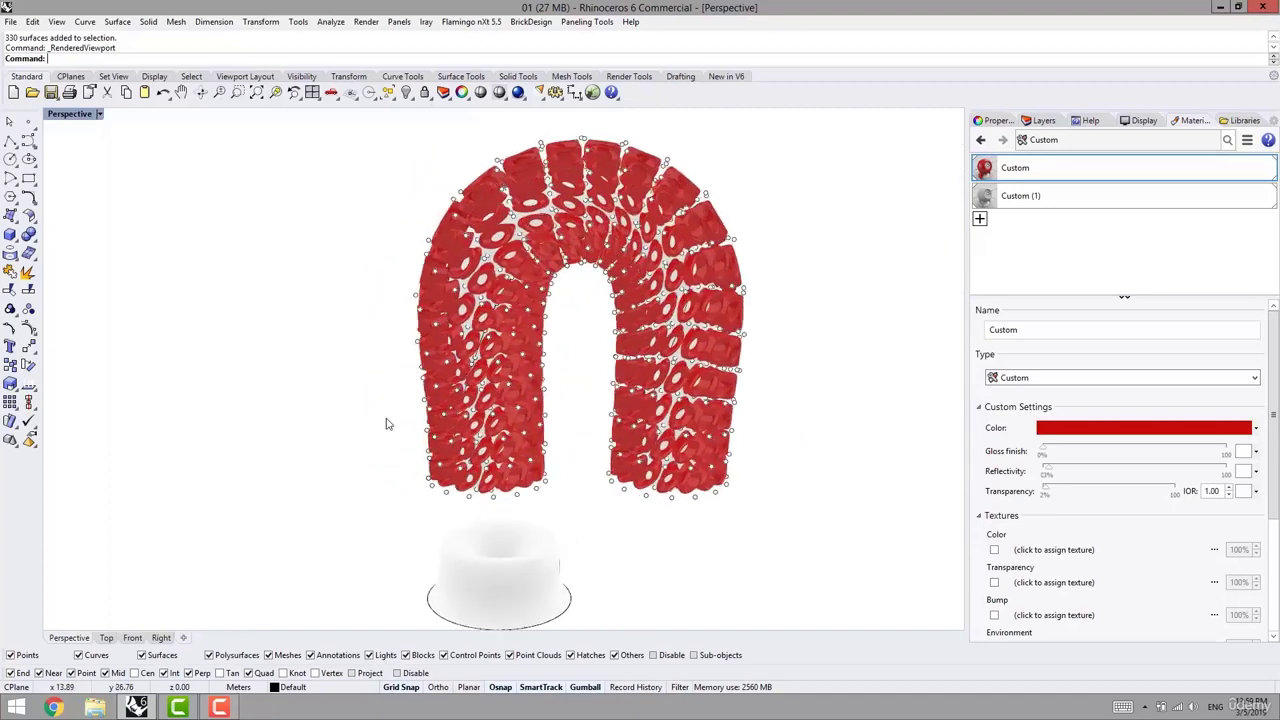
scroll(552, 257, up, 5)
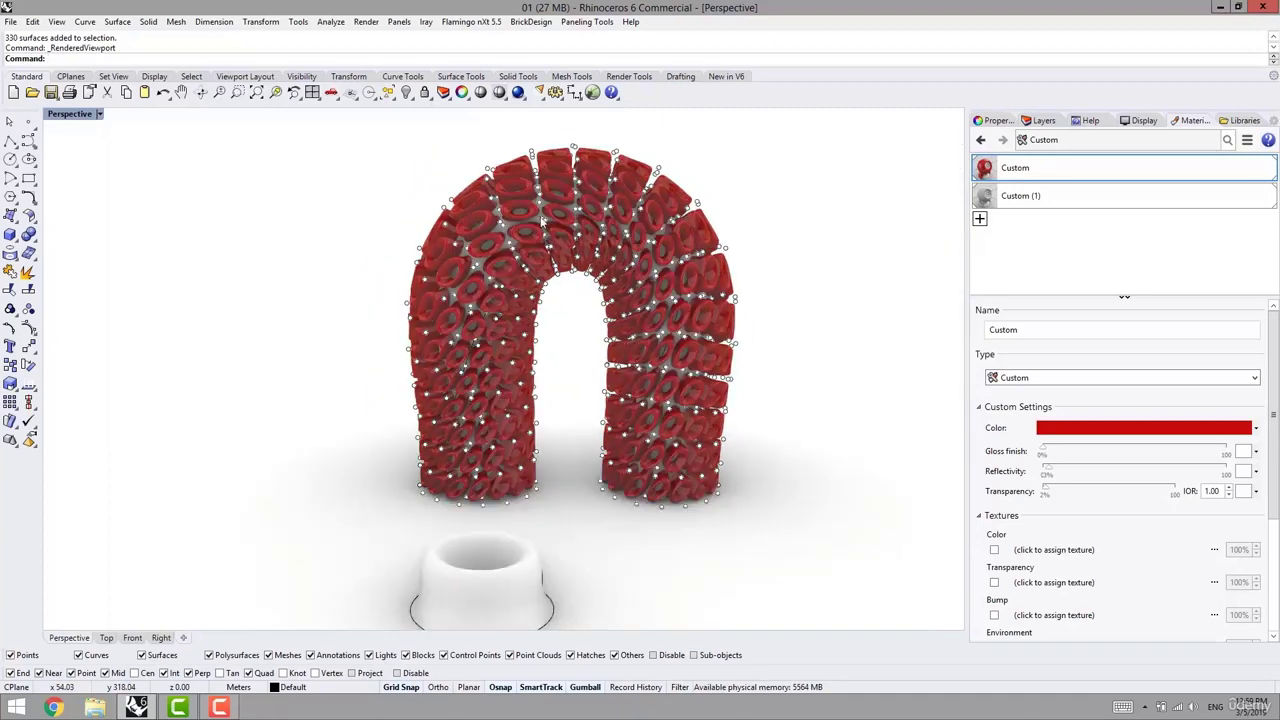
scroll(540, 228, up, 2)
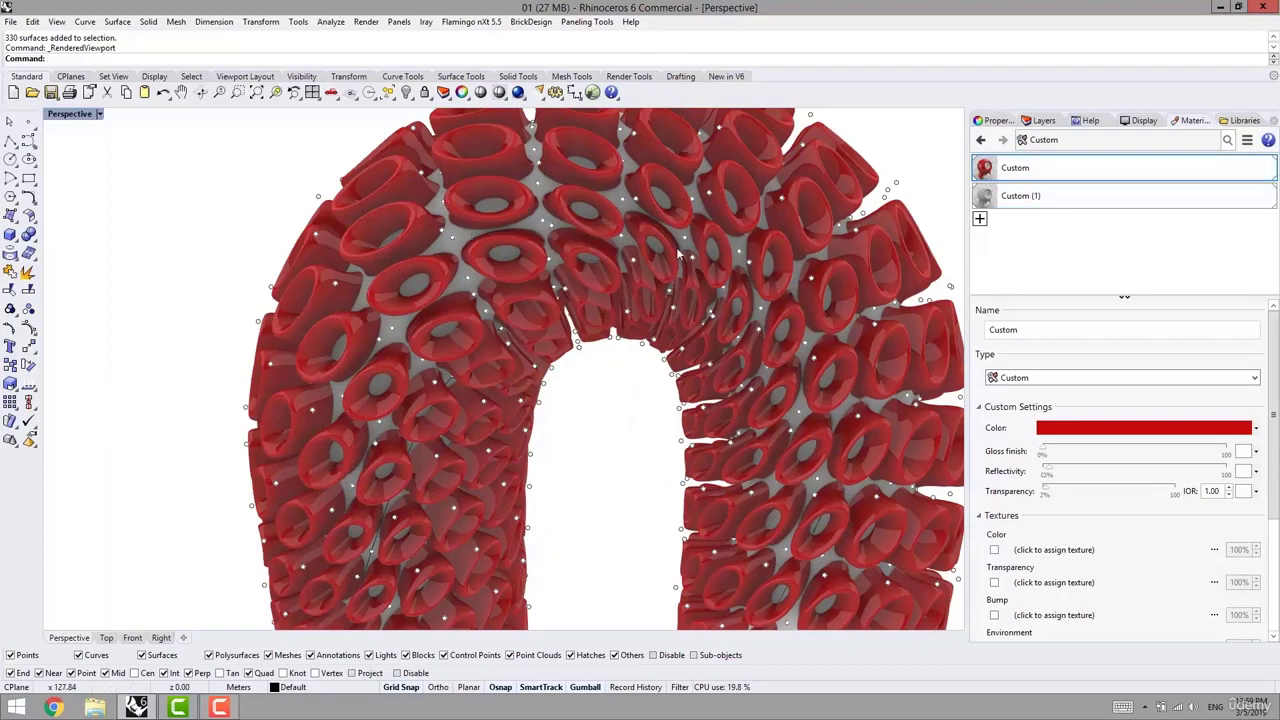
key(ctrl+alt+s)
scroll(602, 383, down, 5)
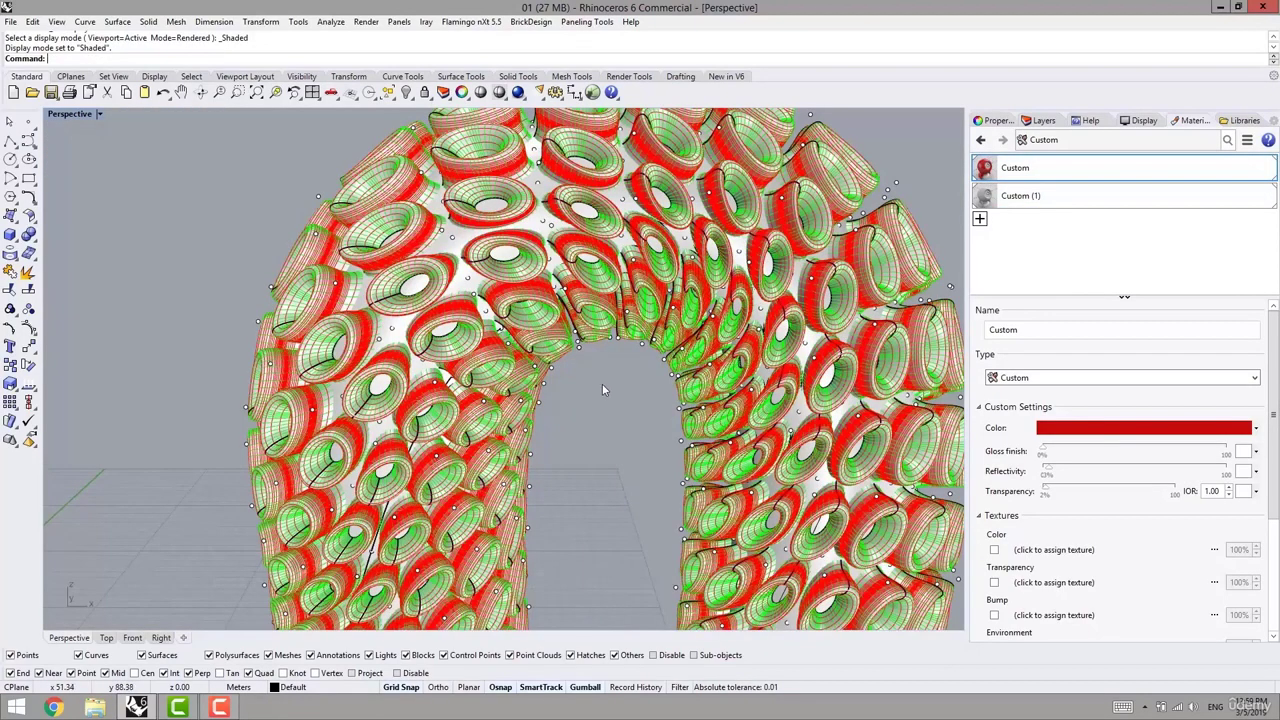
Hide the first arch with all its ring panels and both of its point grids
scroll(571, 216, down, 3)
drag(580, 197, 342, 349)
key(Escape)
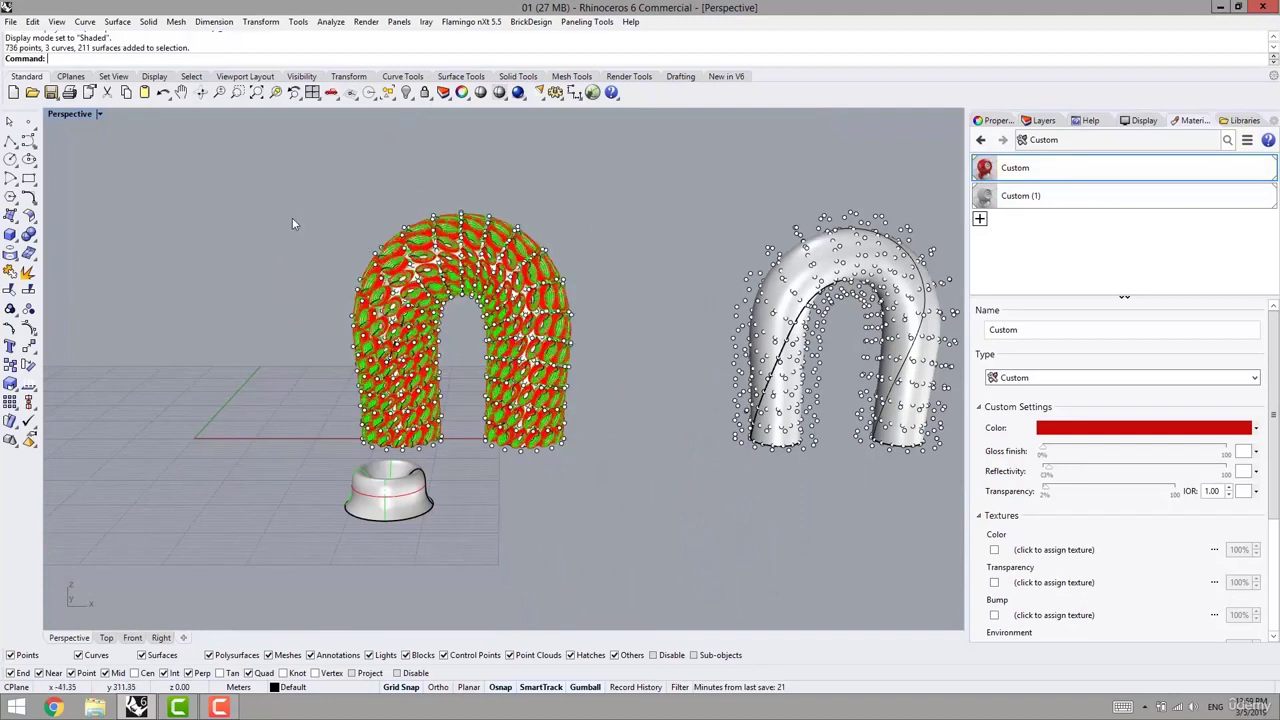
drag(292, 217, 617, 467)
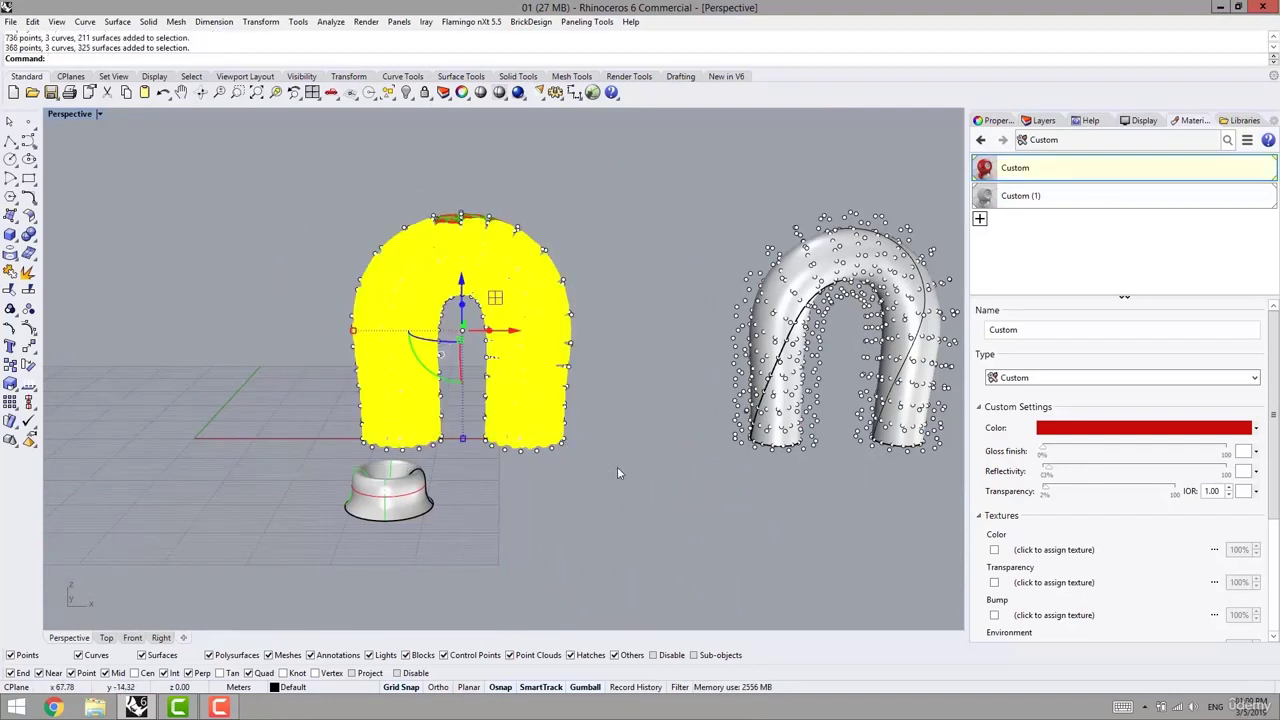
key(ctrl+h)
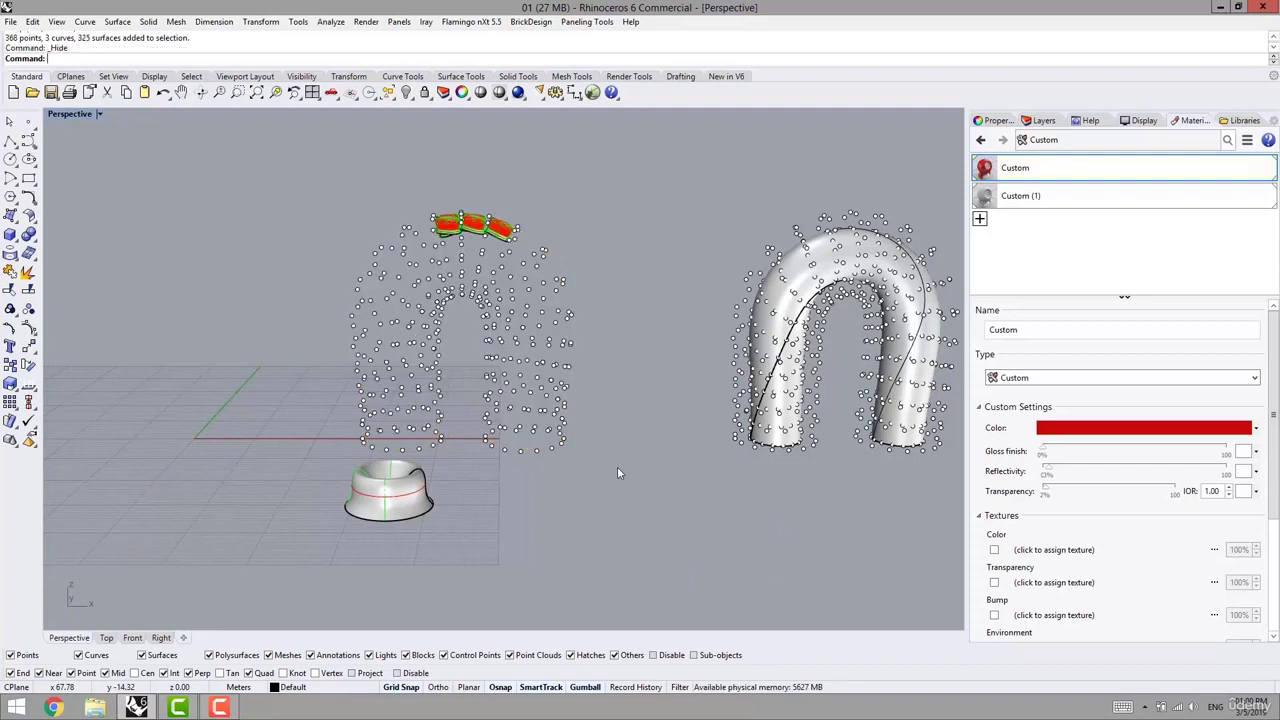
drag(397, 320, 397, 320)
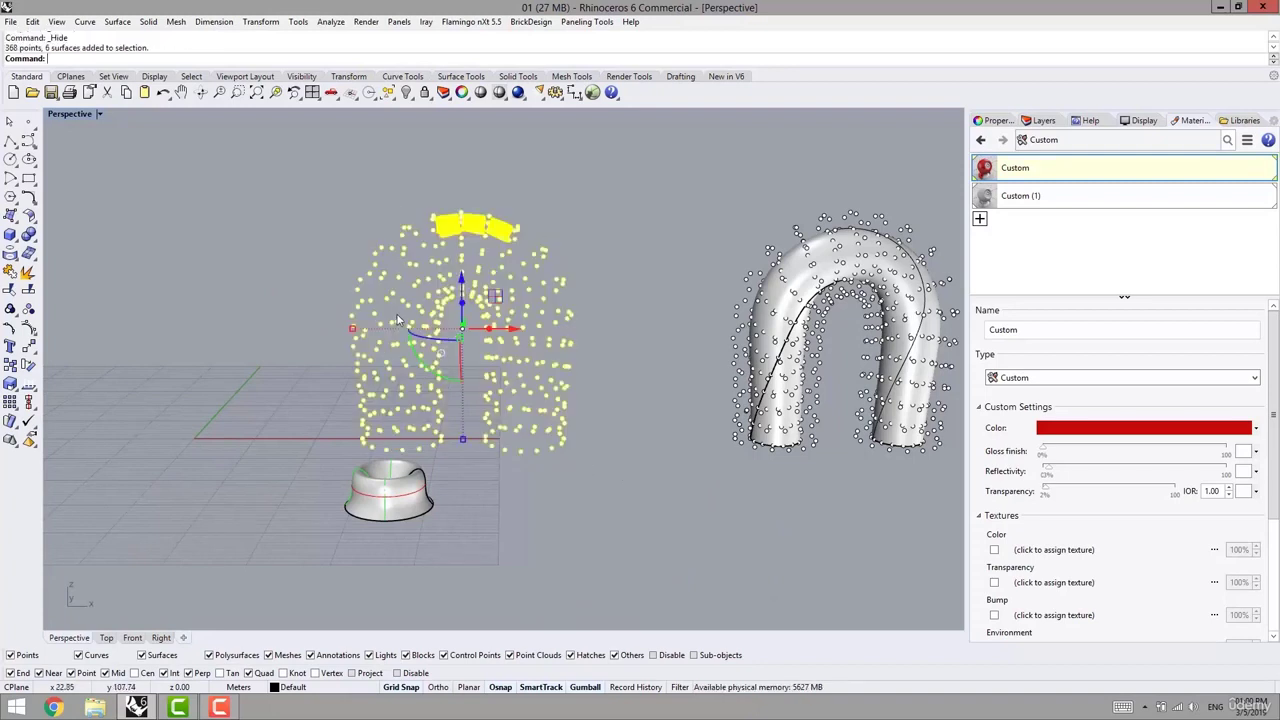
key(ctrl+h)
Hide the flared ring module and its construction curves beside the first arch's former spot
scroll(480, 335, down, 6)
right_drag(566, 354, 480, 383)
scroll(480, 383, up, 3)
drag(384, 345, 222, 453)
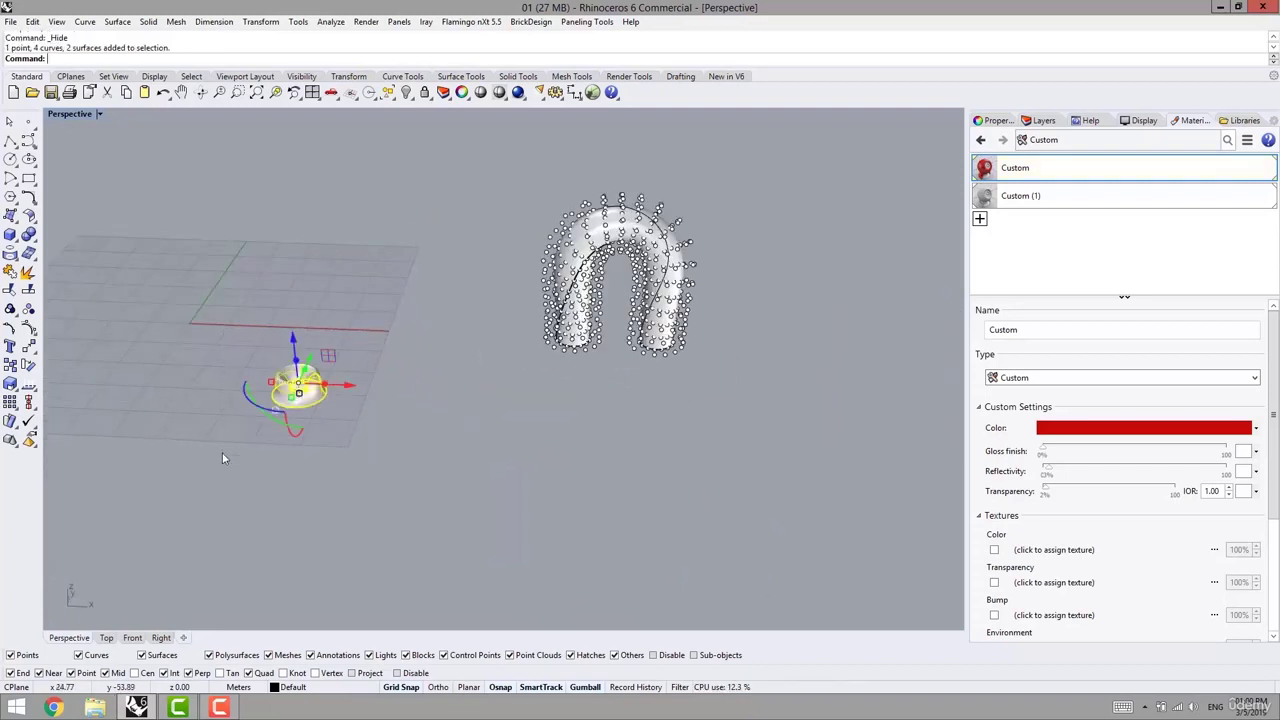
key(ctrl+h)
Draw a circle of about 4 m radius on the ground in front of the remaining arch
shift+right_drag(527, 380, 396, 407)
scroll(488, 270, up, 8)
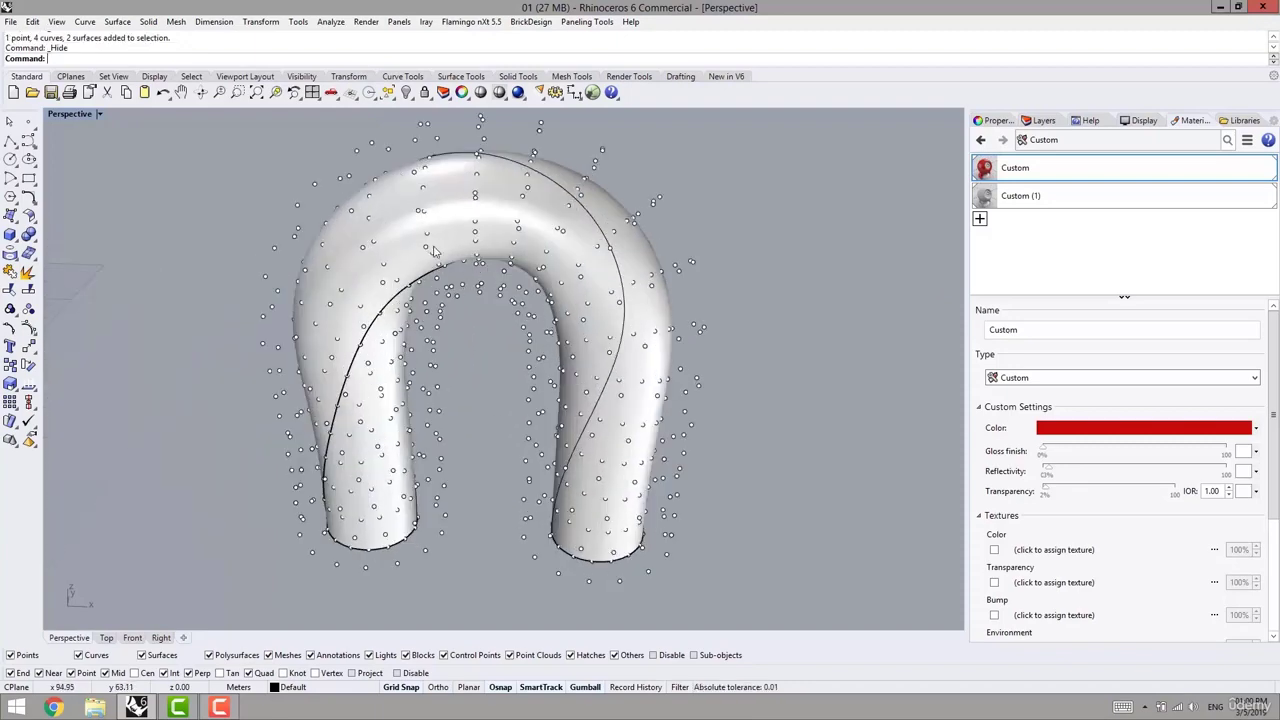
shift+right_drag(320, 305, 328, 250)
scroll(275, 278, down, 4)
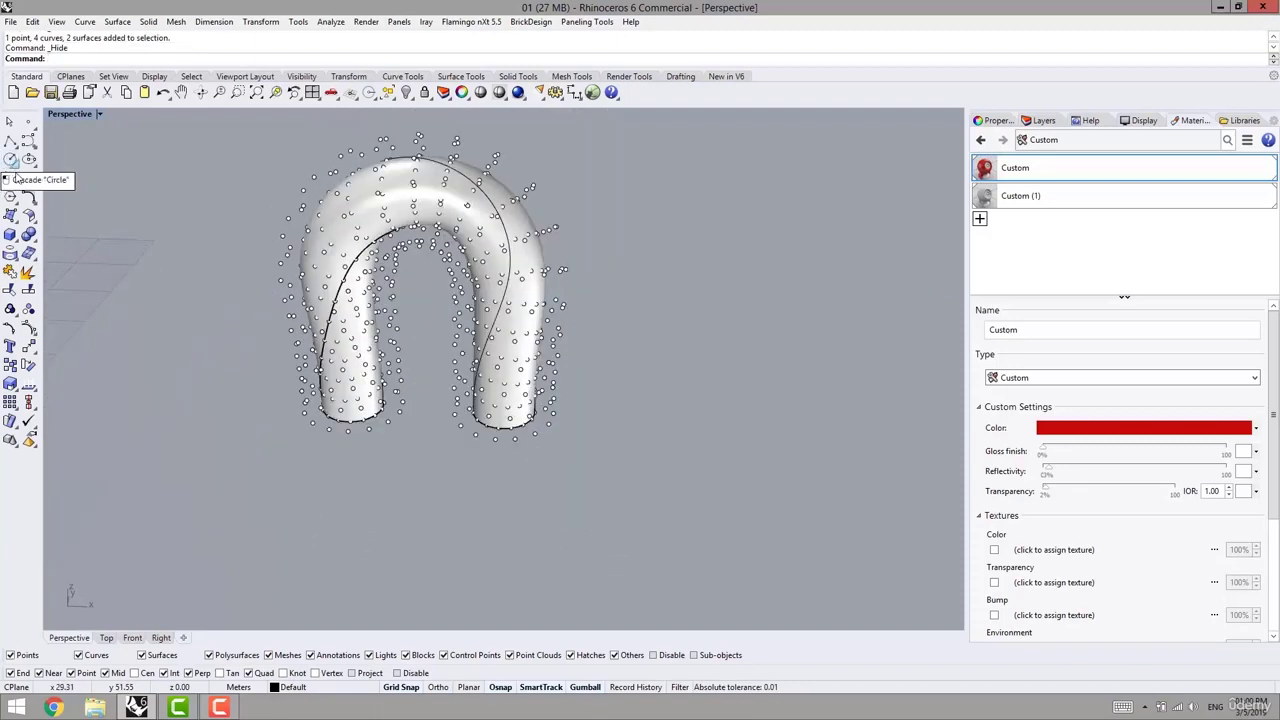
shift+right_drag(45, 316, 110, 262)
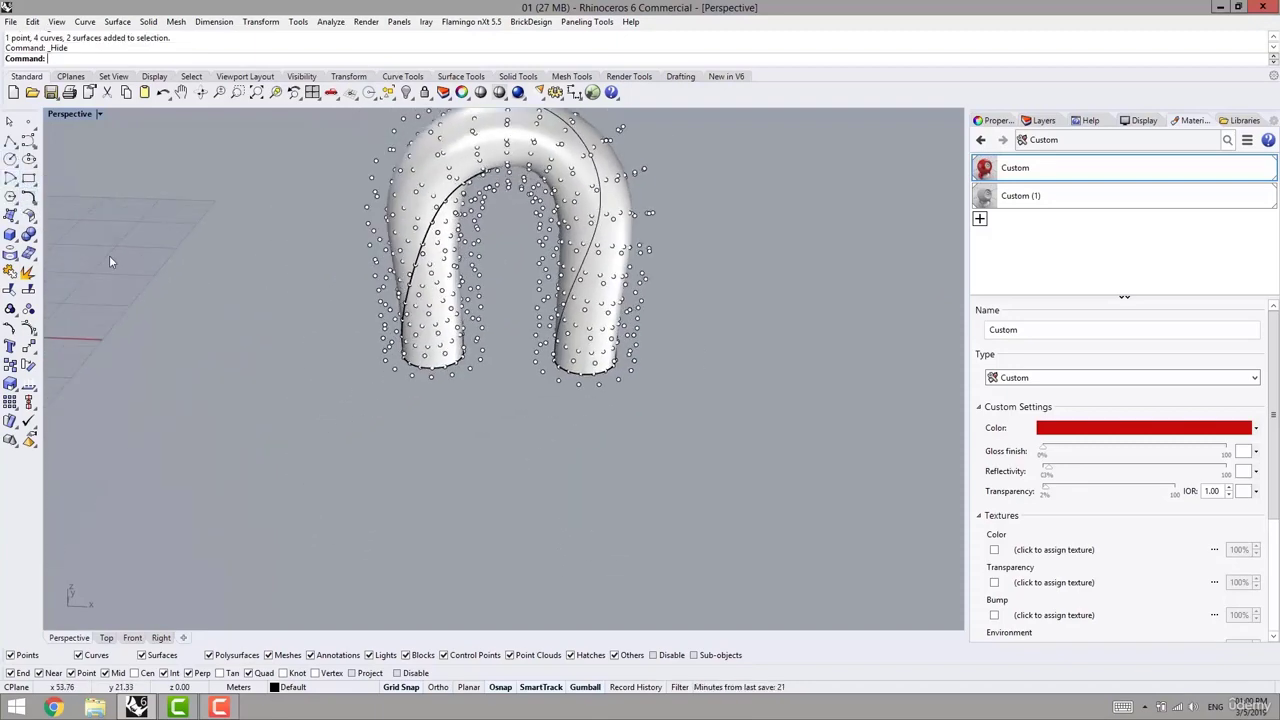
click(10, 162)
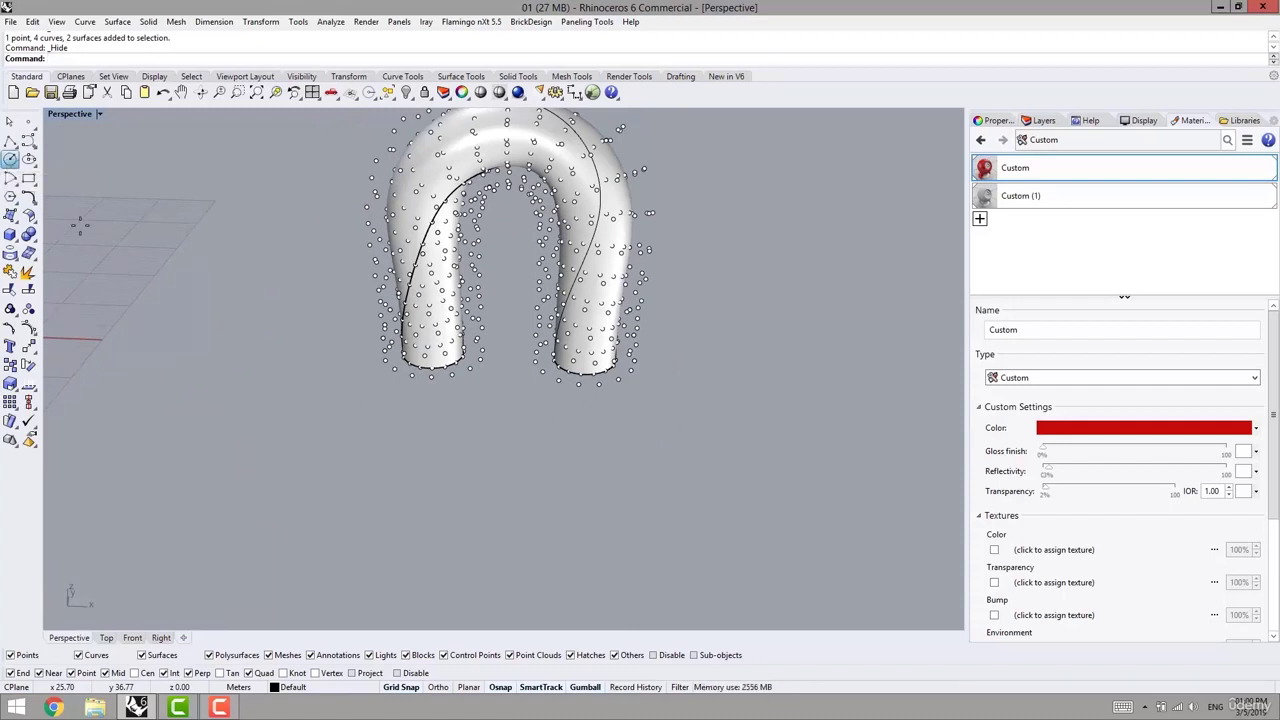
click(335, 455)
click(369, 455)
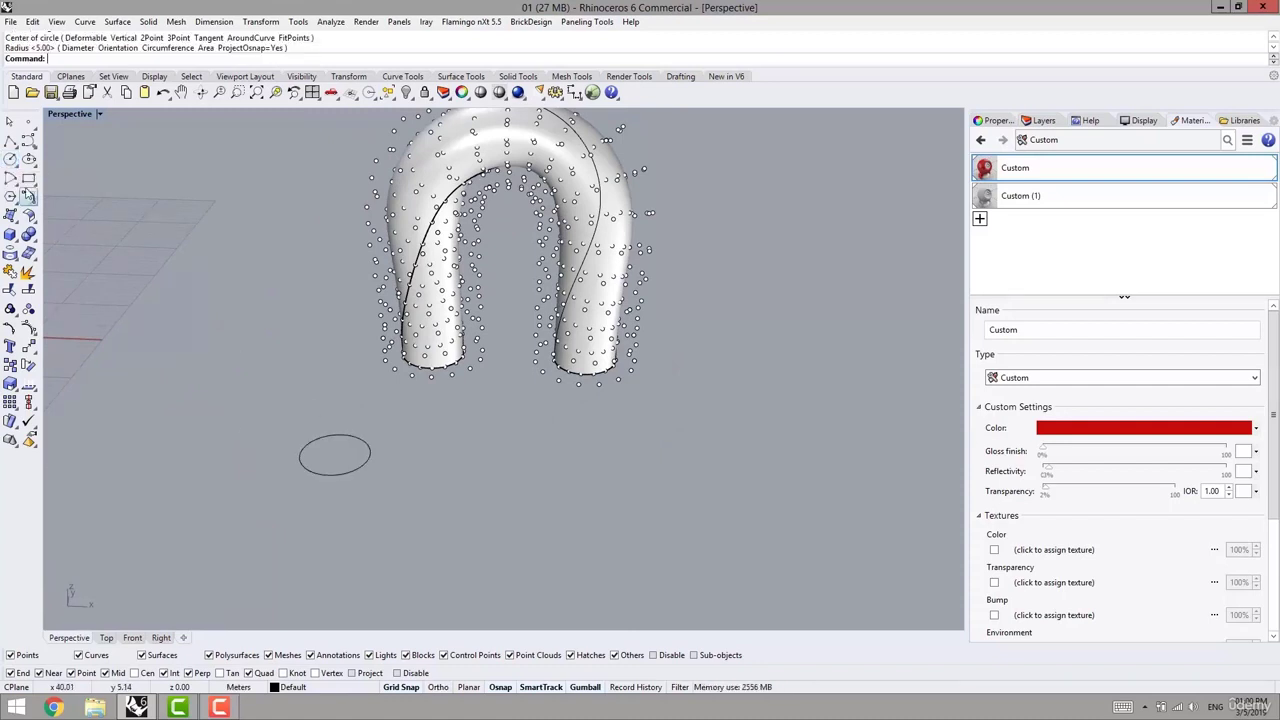
Create a bounding box around the new circle
drag(313, 464, 313, 466)
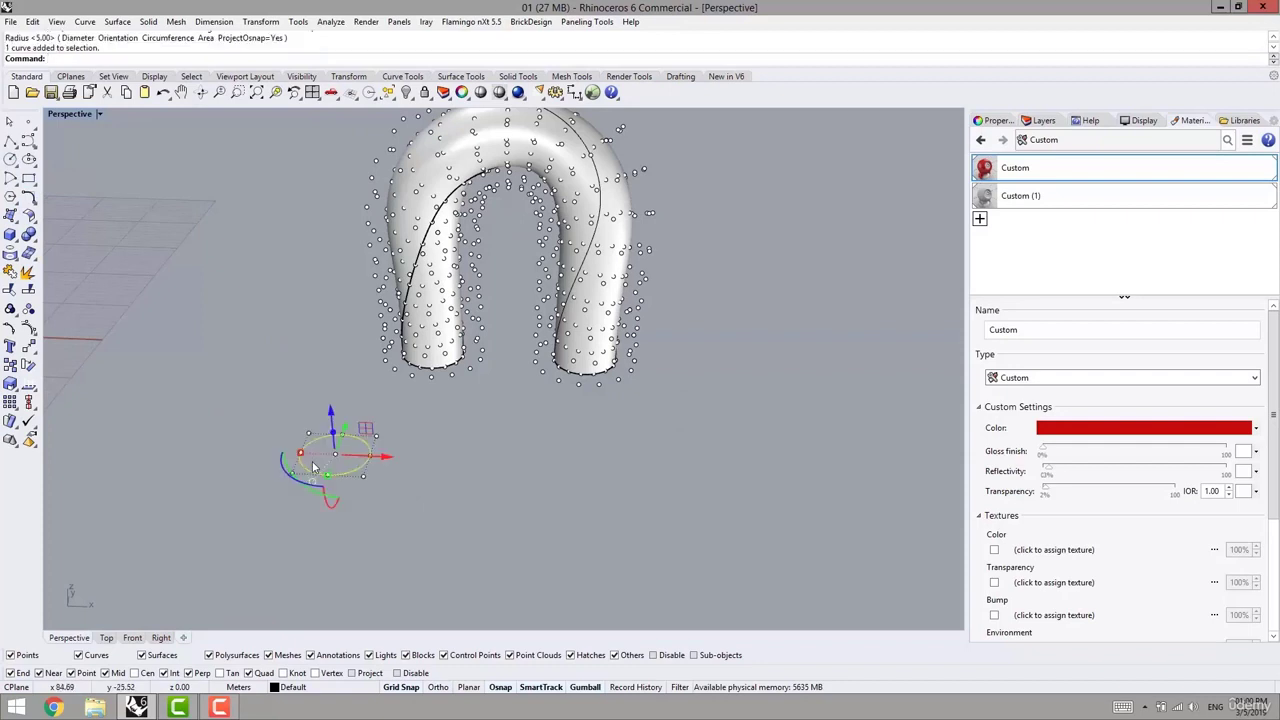
key(Return)
key(Return)
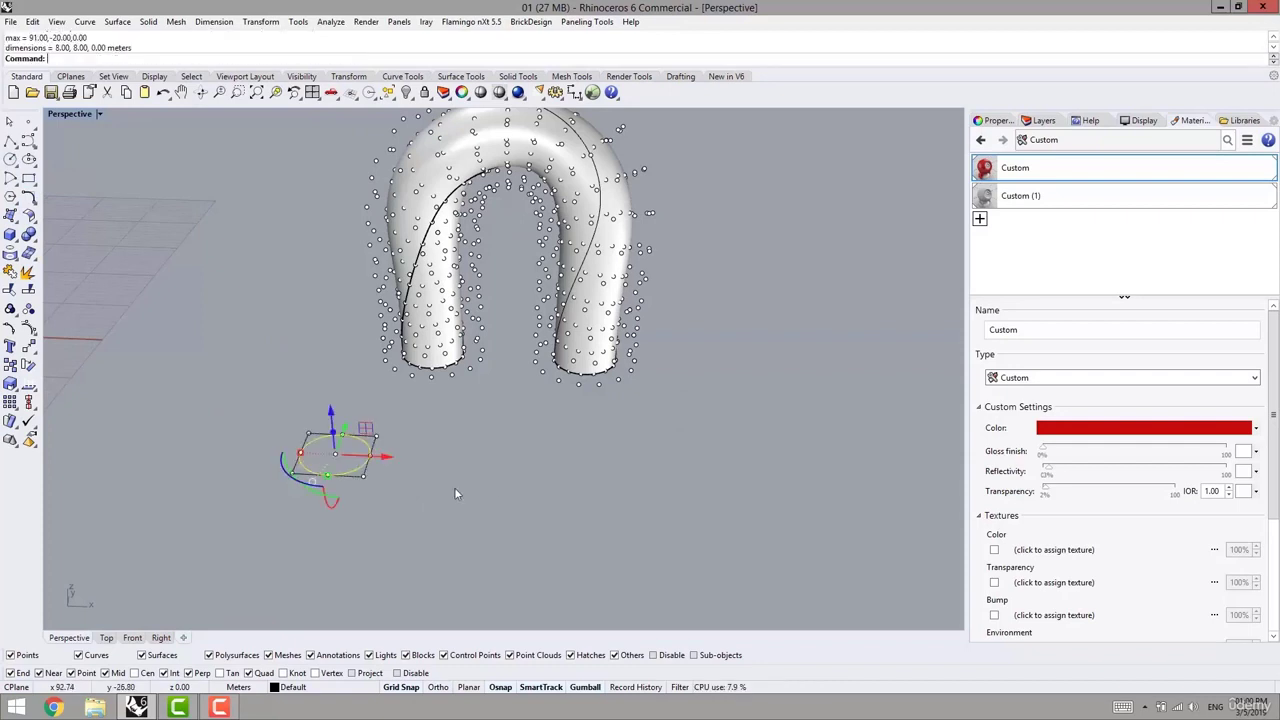
Raise the circle slightly above its bounding square and scale it down evenly to about three quarters of its size
scroll(378, 425, up, 2)
click(378, 425)
right_drag(417, 508, 470, 500)
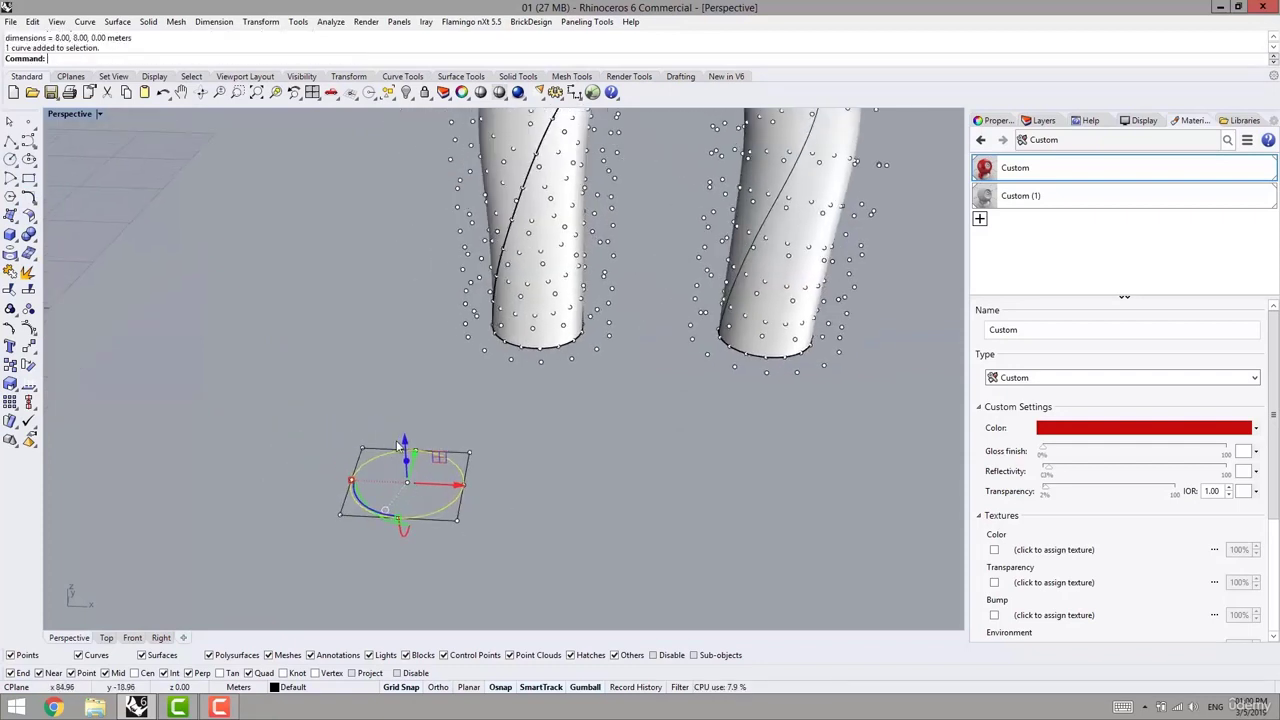
drag(401, 443, 404, 425)
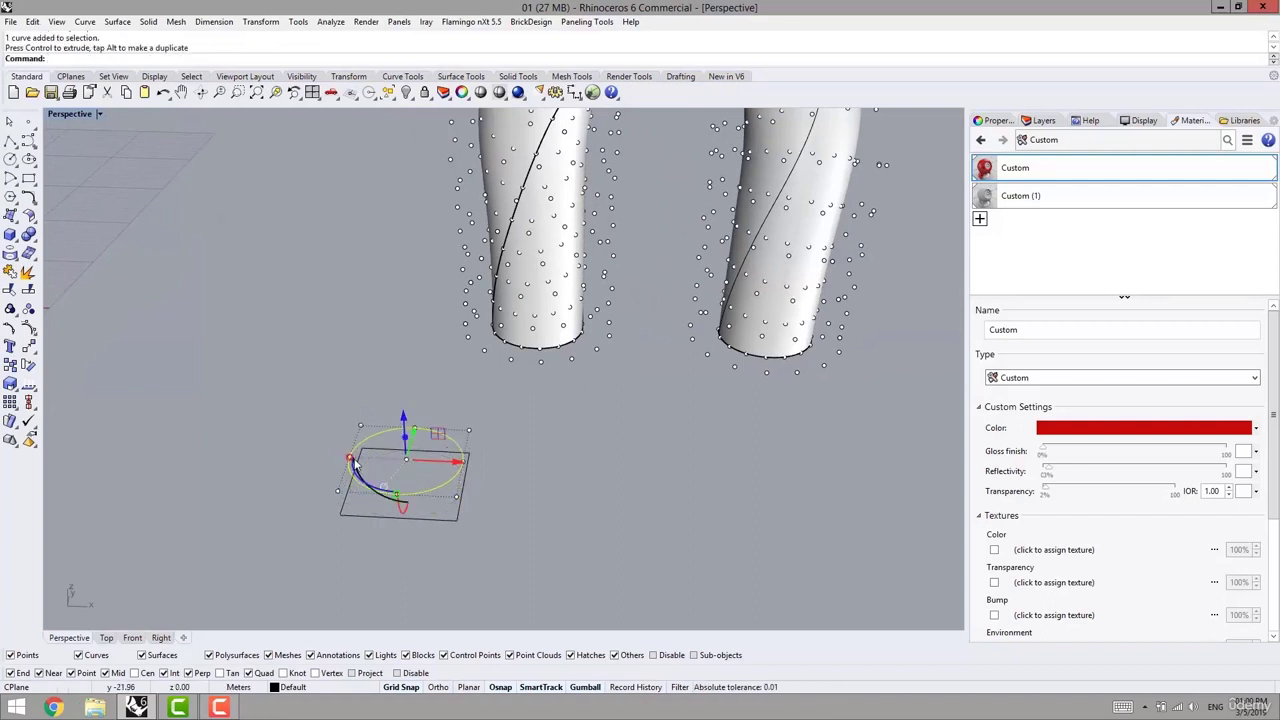
mouse_move(354, 463)
mouse_down()
mouse_move(349, 451)
mouse_move(363, 457)
mouse_up()
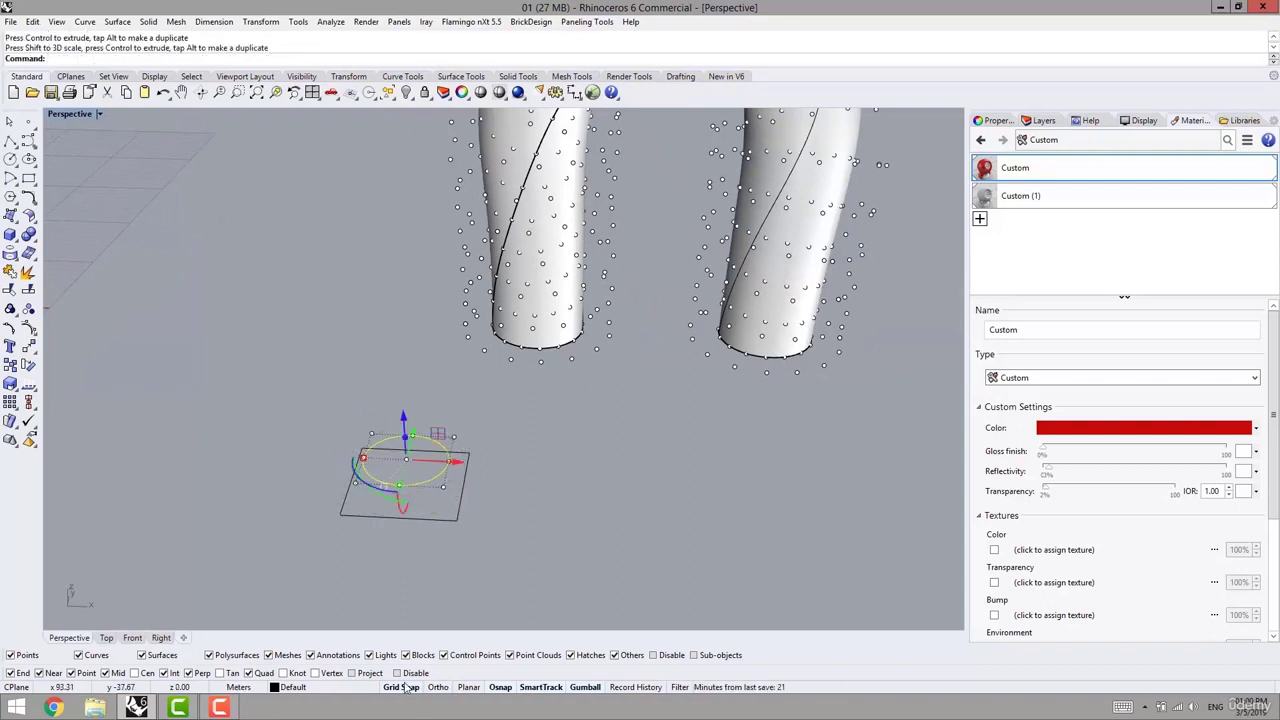
Copy the raised circle straight up a short distance and scale the copy down evenly to about half its size
scroll(508, 528, up, 3)
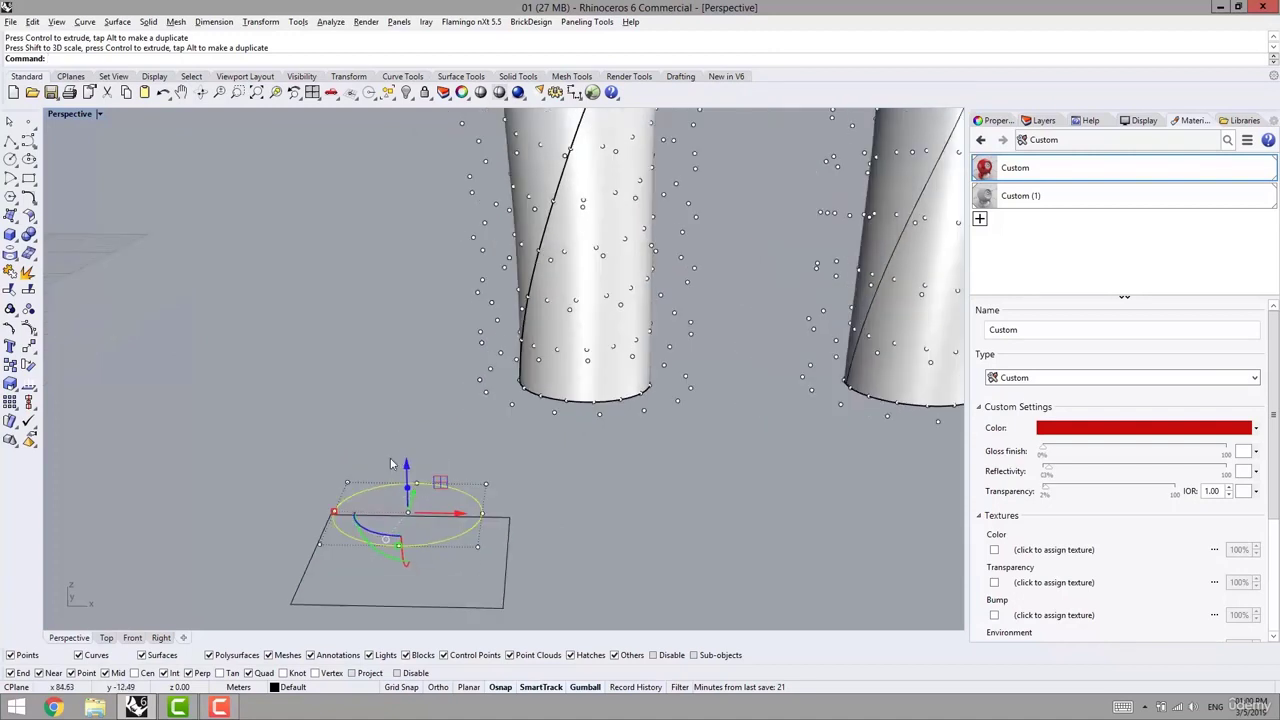
drag(405, 467, 405, 436)
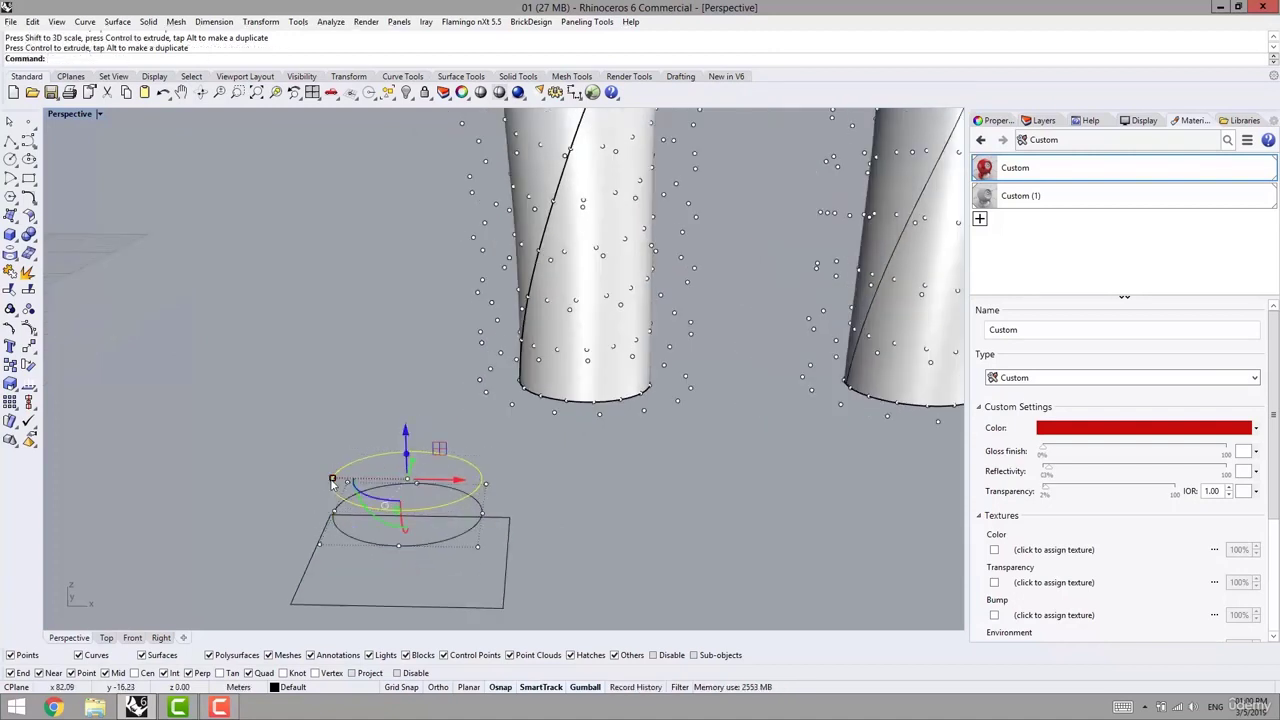
drag(332, 480, 366, 480)
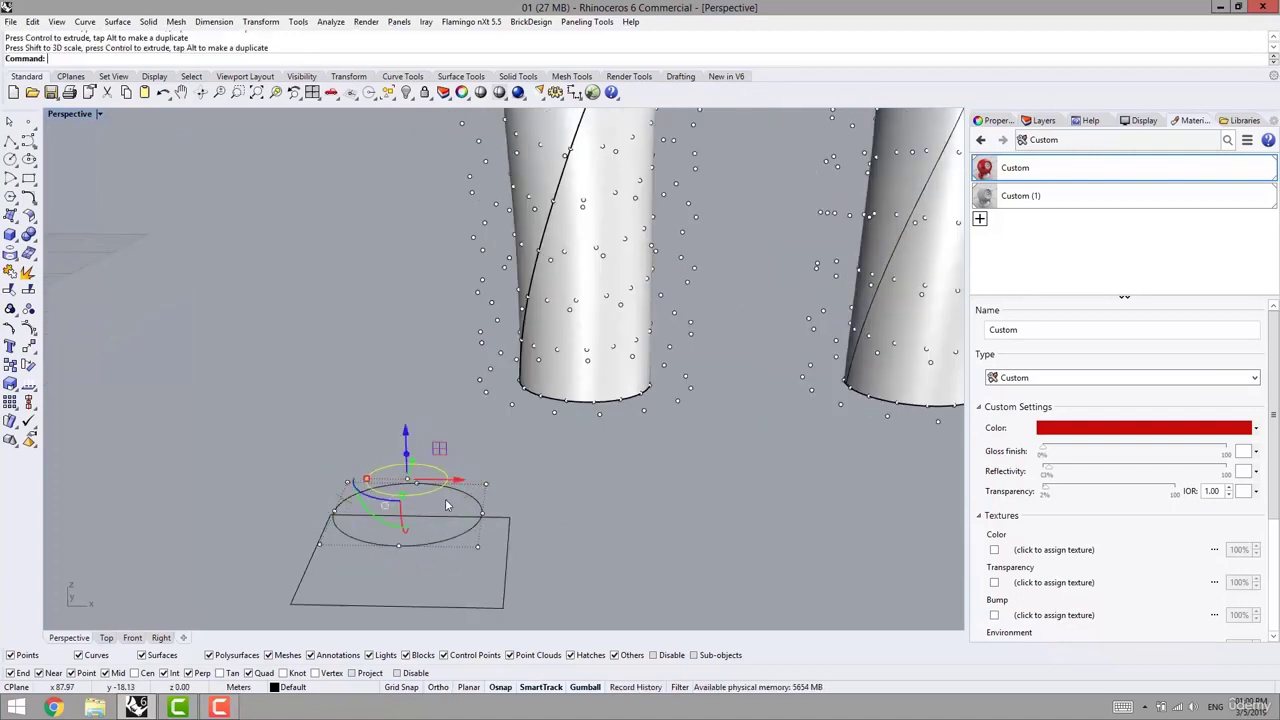
Move the small circle sideways so its quadrant point lines up with the matching quadrant point of the larger circle below
text(M)
key(Return)
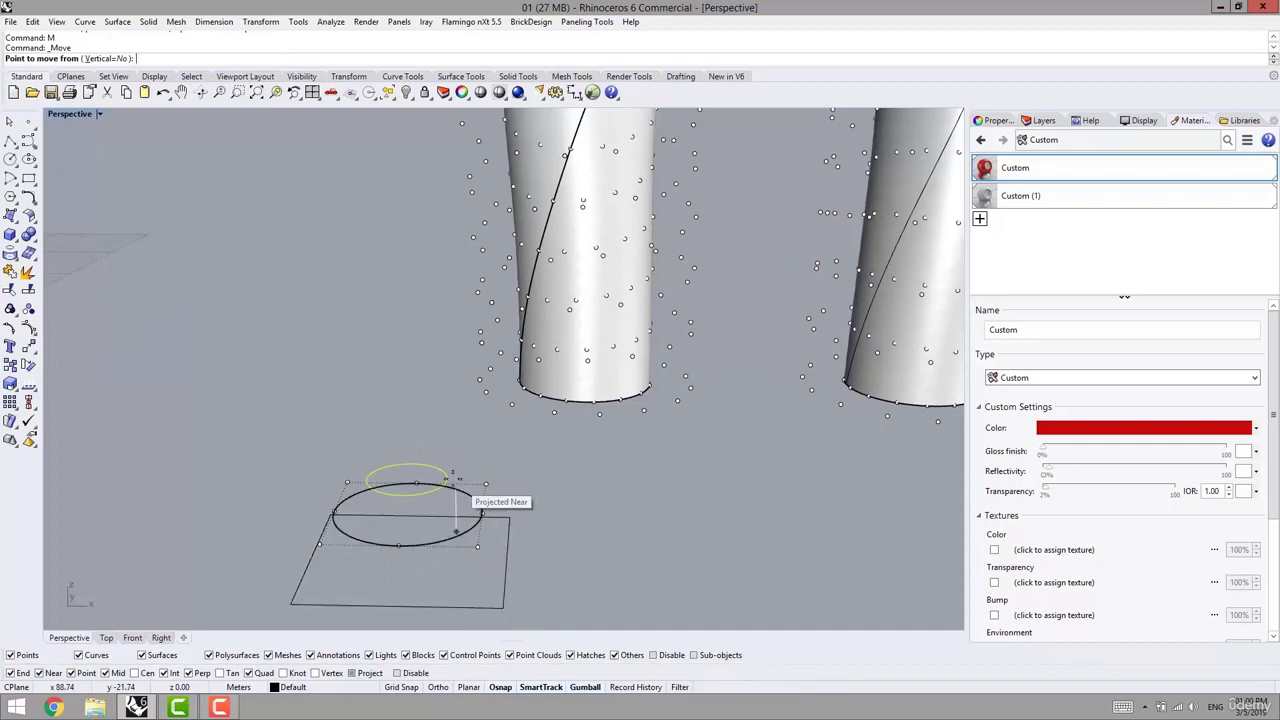
click(455, 477)
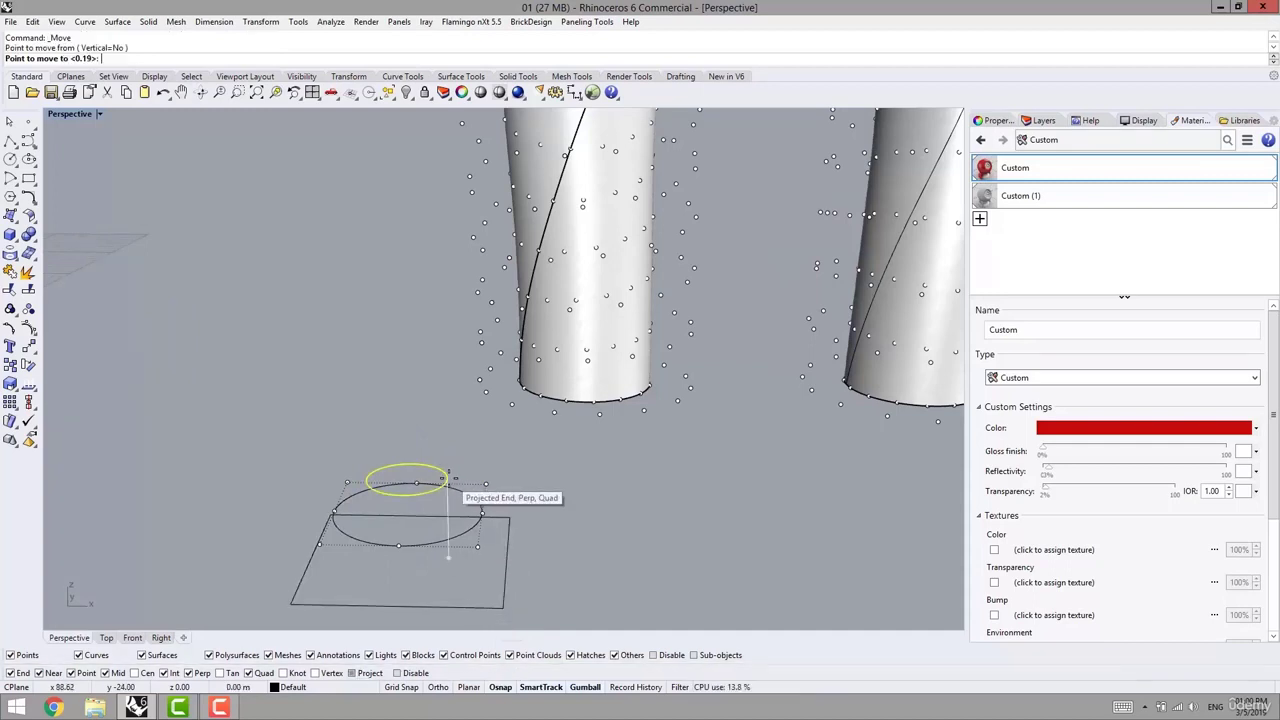
click(482, 512)
Copy the larger raised circle straight up to a level above the small offset circle
right_drag(542, 494, 560, 510)
click(493, 562)
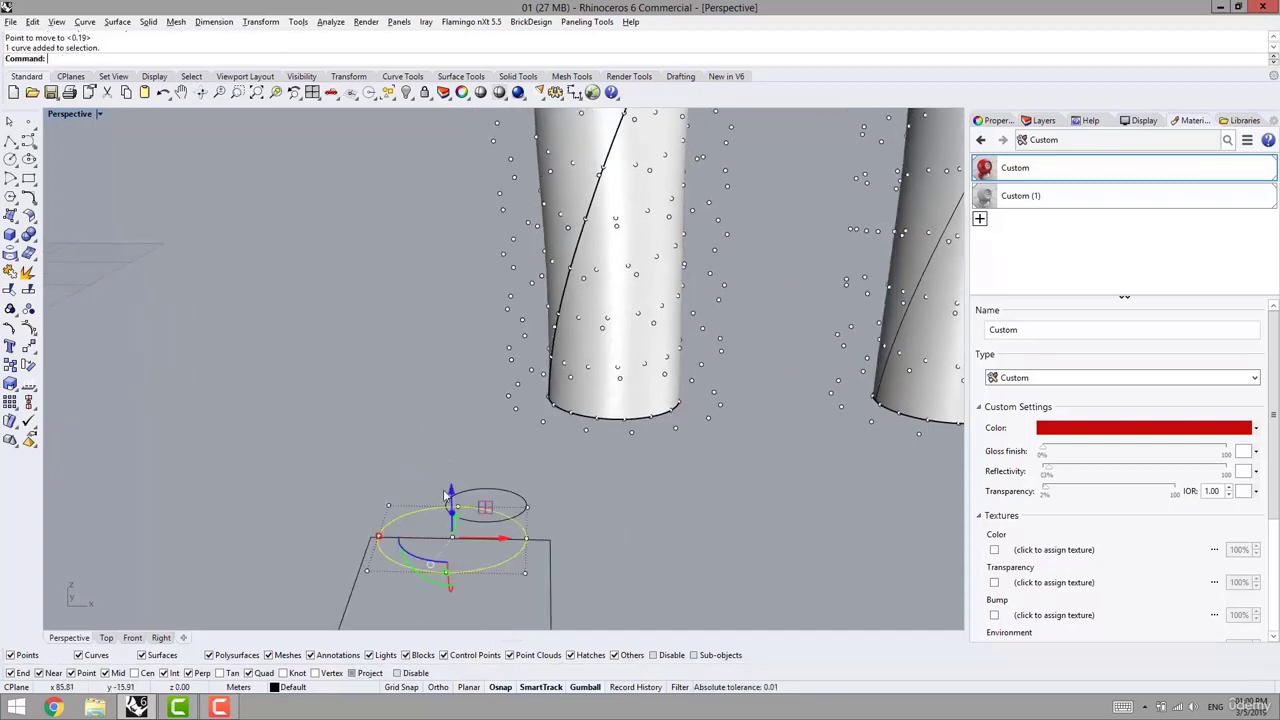
key(alt)
drag(450, 490, 452, 418)
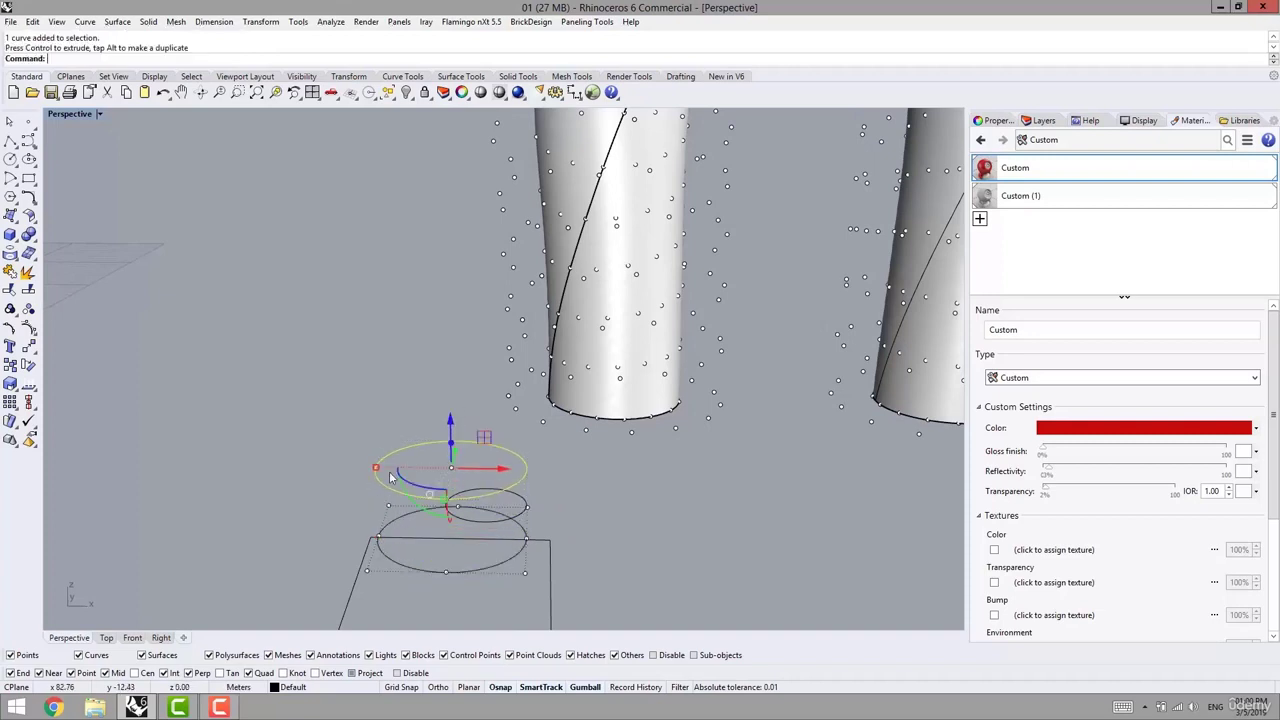
Scale the topmost circle down evenly to about 70 percent of its size and lower it slightly
drag(390, 474, 432, 471)
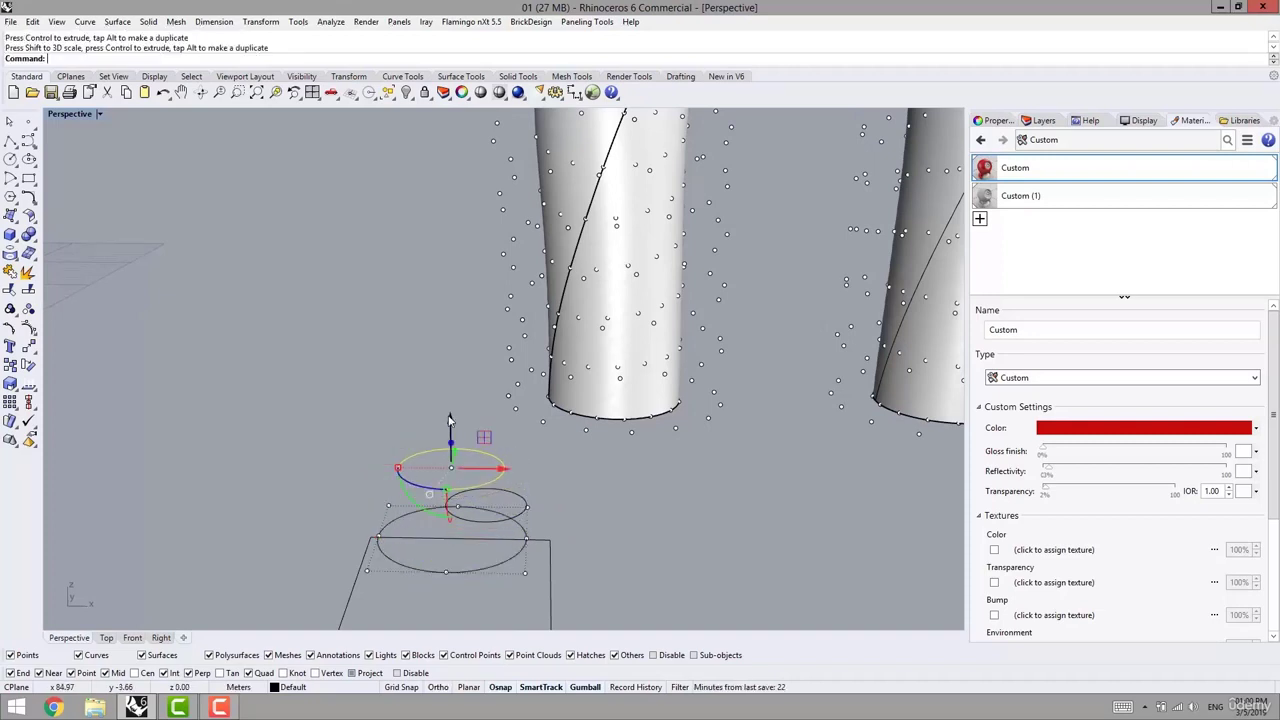
drag(450, 420, 451, 430)
click(562, 523)
Loft a surface through the three stacked circles from the lowest to the highest
right_drag(562, 523, 504, 546)
text(LO)
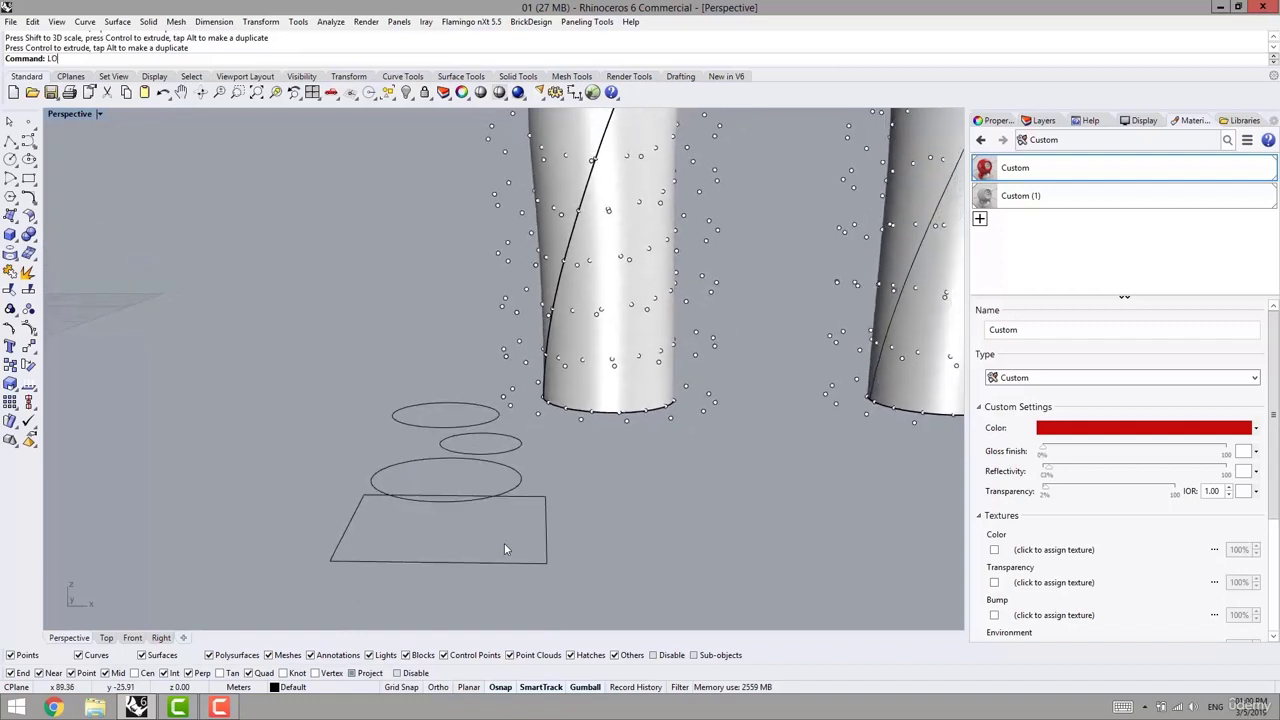
text(F)
key(Return)
click(519, 482)
click(518, 442)
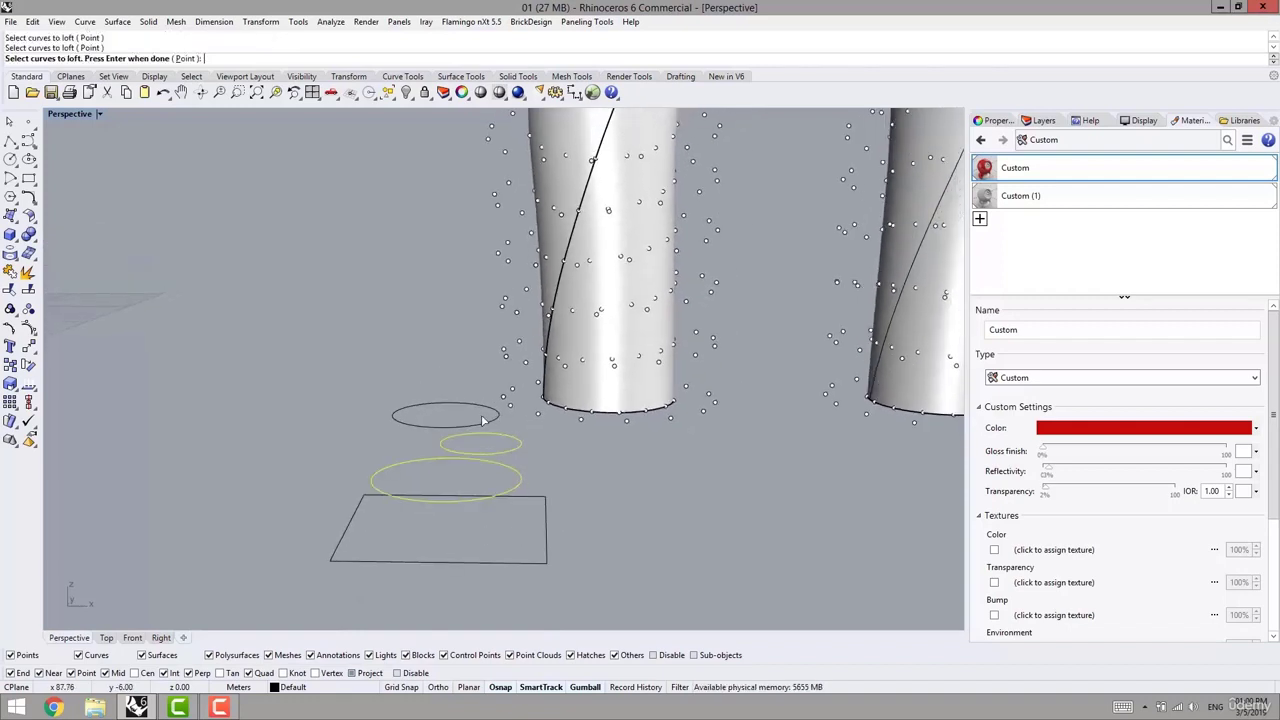
click(493, 424)
key(Return)
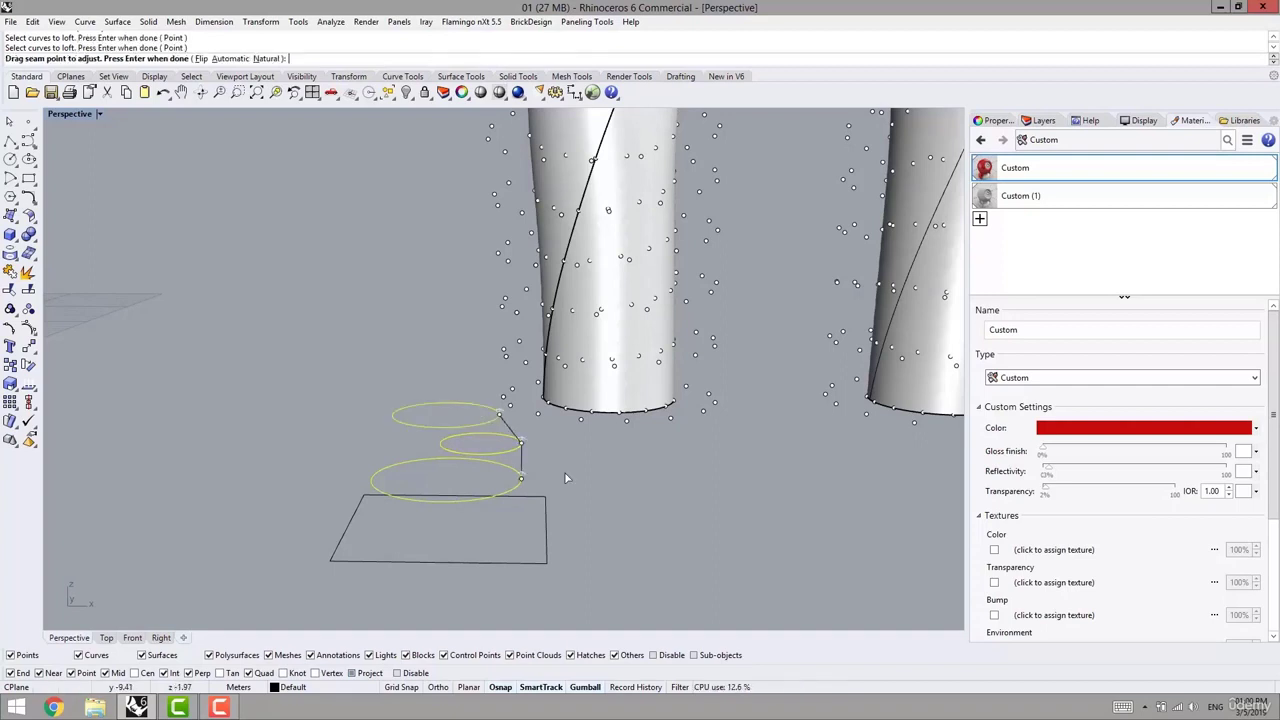
key(Return)
right_drag(444, 508, 490, 487)
click(618, 447)
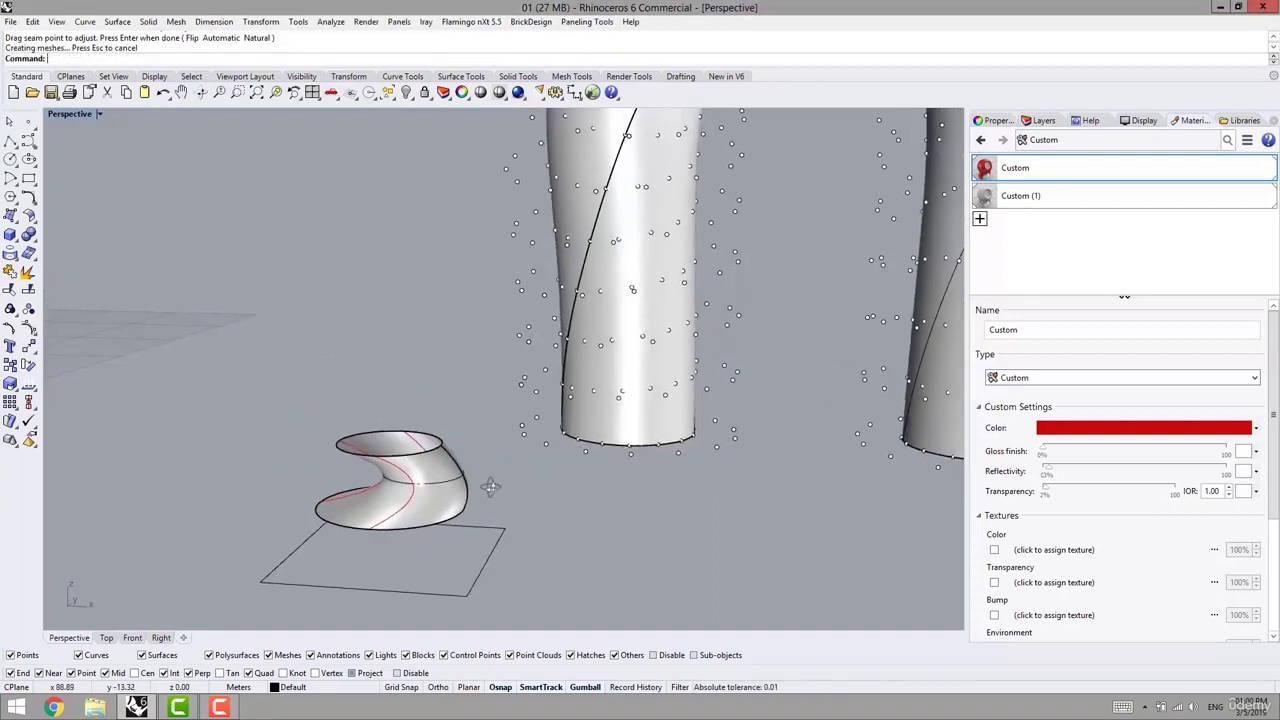
Loft between the lowest circle and the base square with Normal style and Do not simplify
right_drag(466, 546, 378, 518)
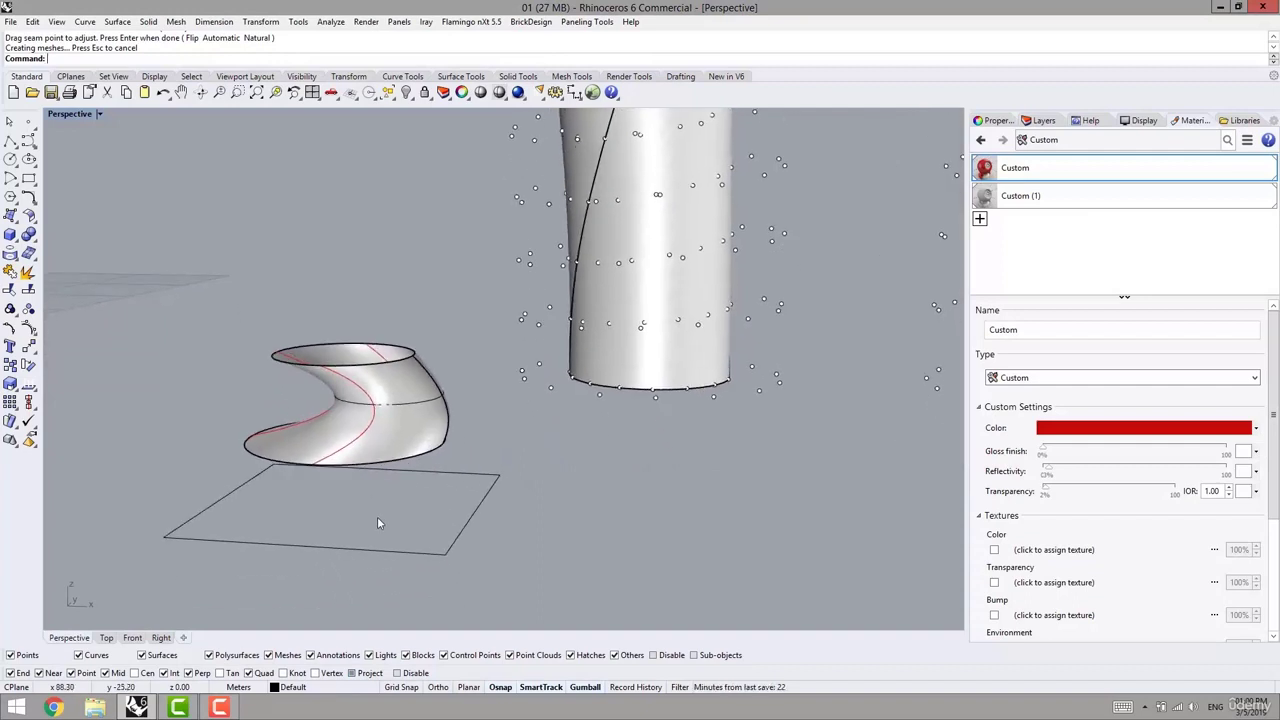
key(Return)
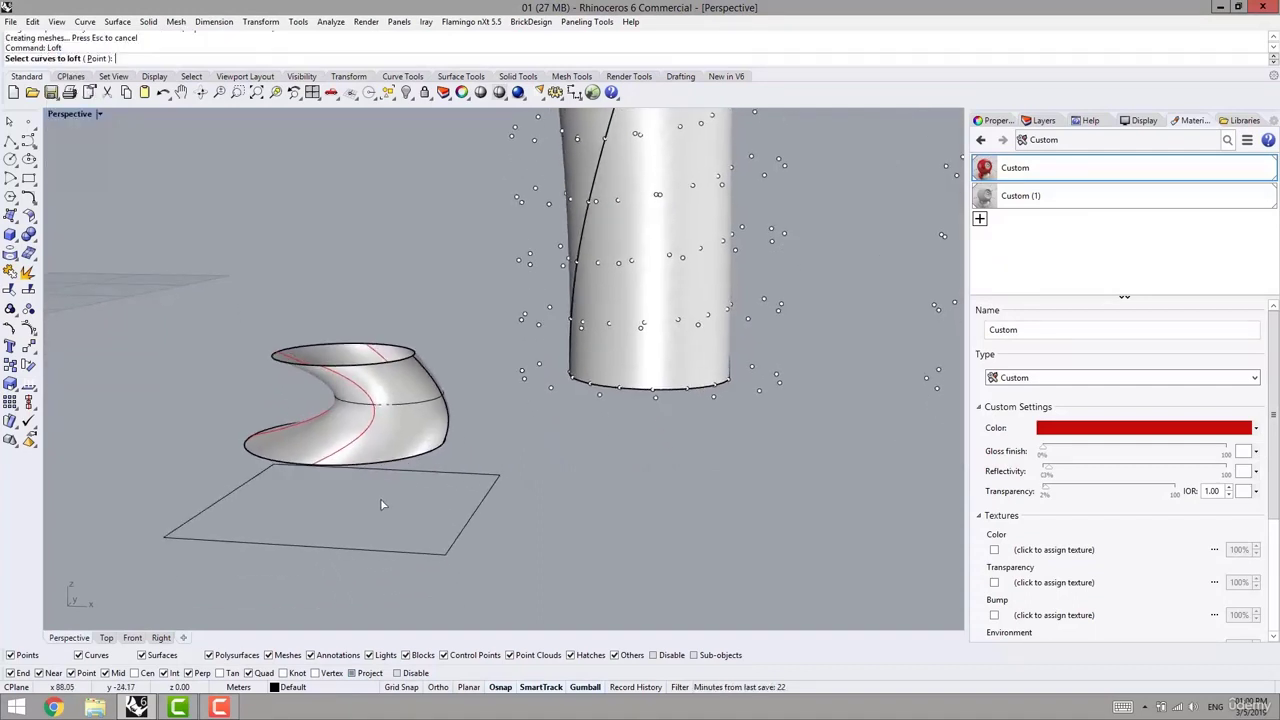
click(428, 457)
click(480, 485)
click(463, 535)
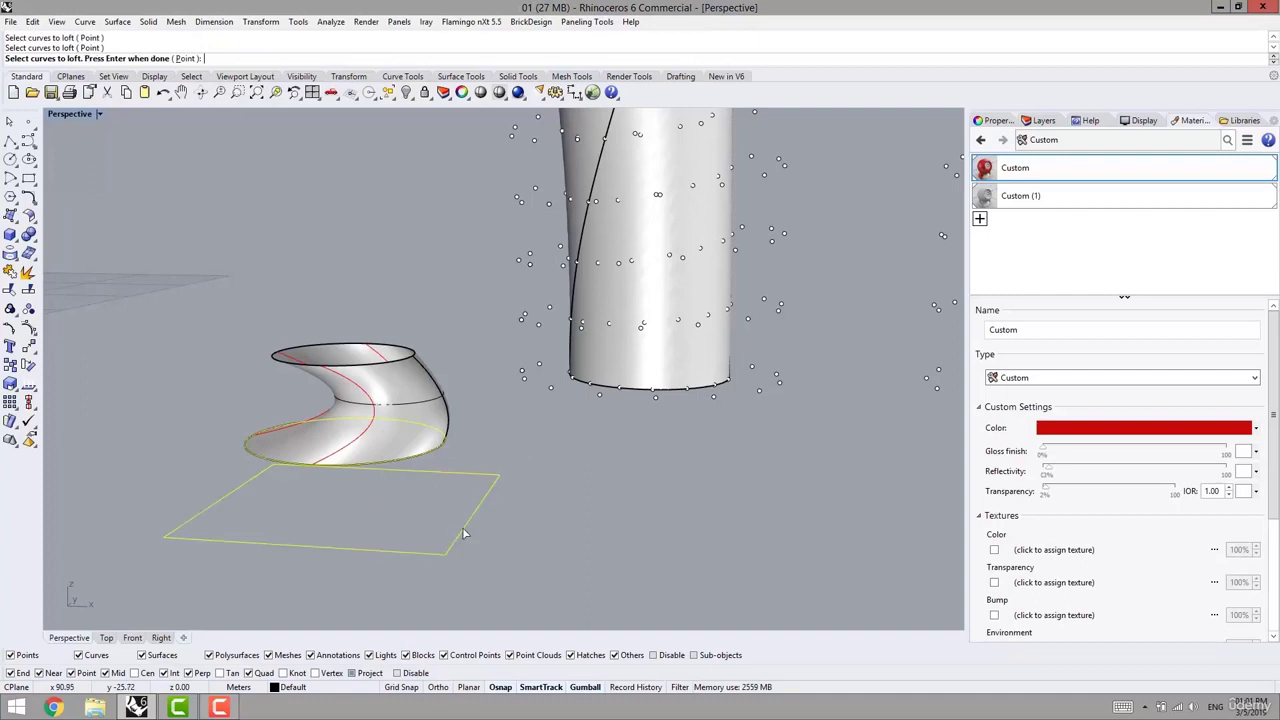
key(Return)
key(Return)
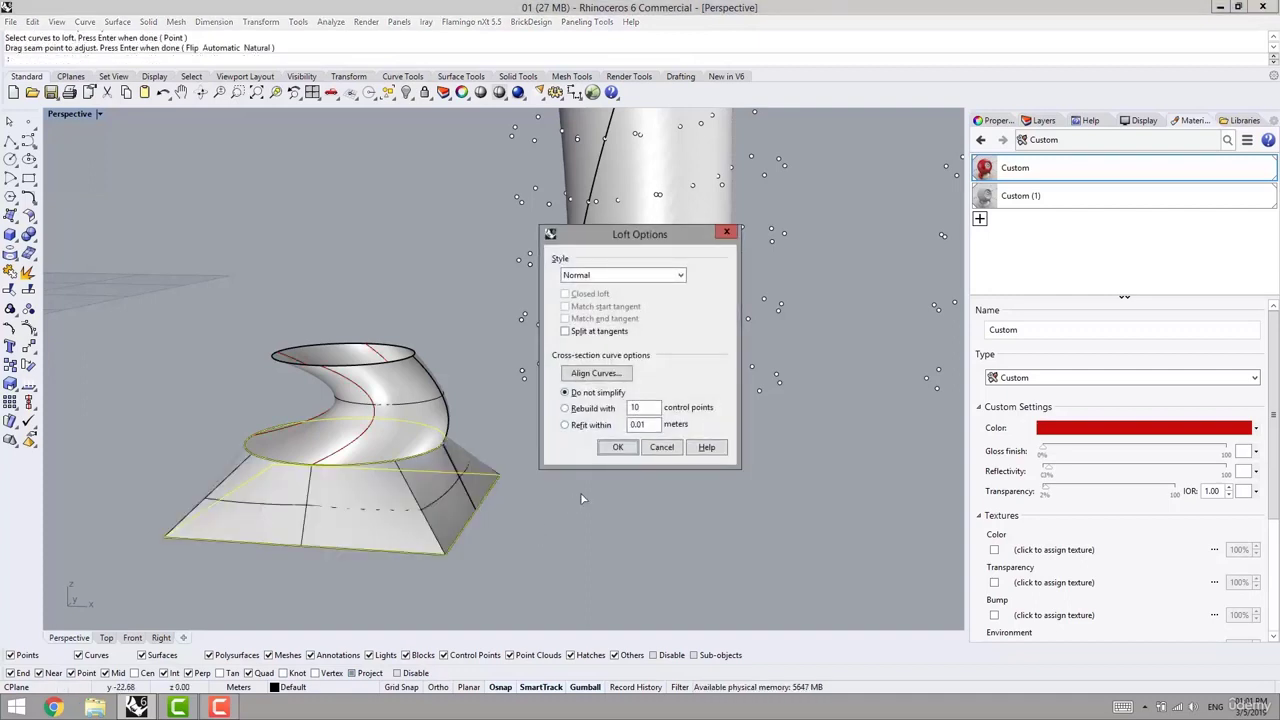
click(617, 447)
Raise the base square closer to the lowest circle and shrink it slightly so the base loft becomes flatter
scroll(557, 544, down, 5)
right_drag(515, 505, 547, 523)
scroll(478, 450, up, 5)
drag(401, 404, 600, 480)
right_drag(368, 436, 346, 530)
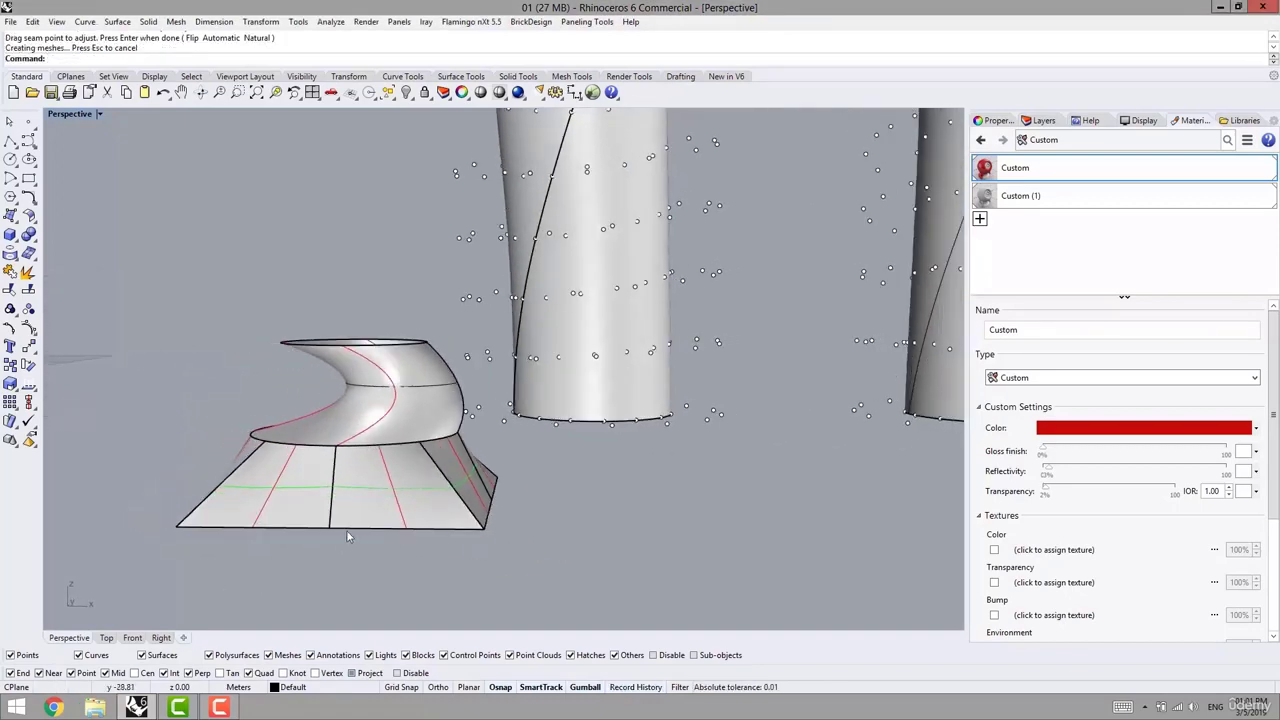
click(347, 531)
click(400, 571)
drag(355, 450, 355, 420)
drag(227, 476, 233, 480)
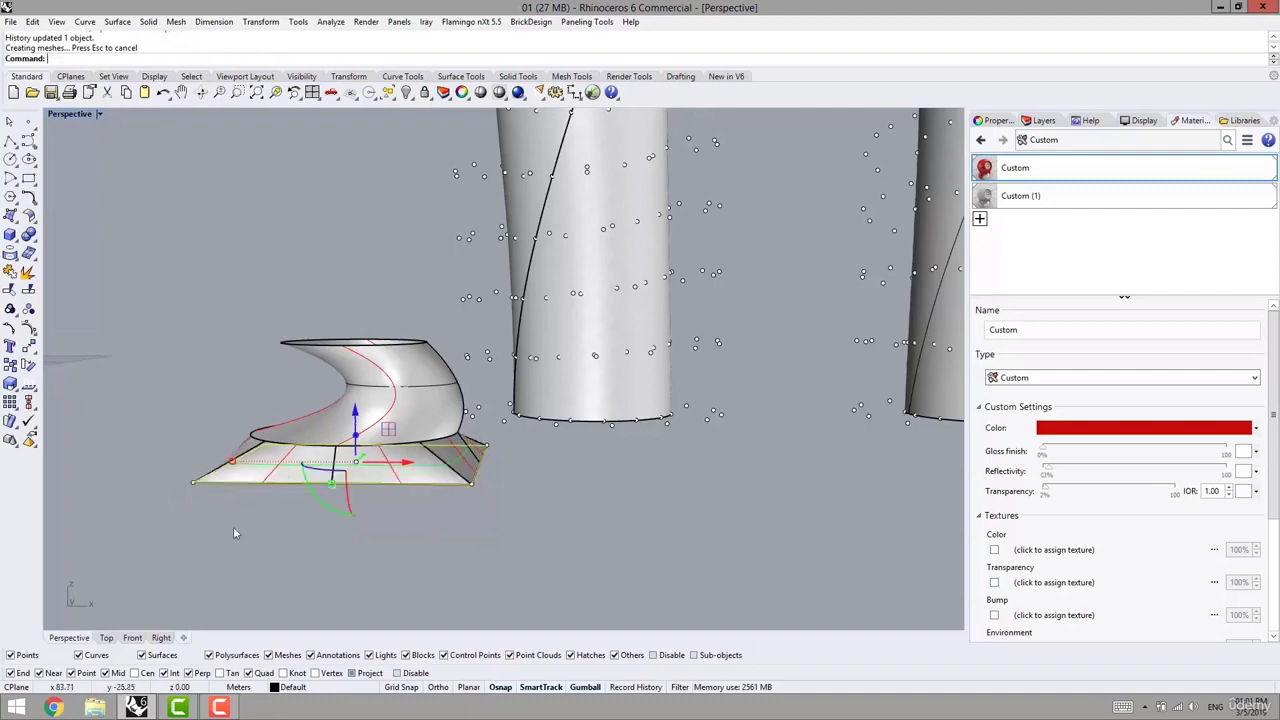
right_drag(233, 526, 222, 537)
click(222, 537)
Turn on the upper loft's control points and enlarge and raise its top ring together with the top circle
right_drag(406, 484, 406, 490)
click(406, 497)
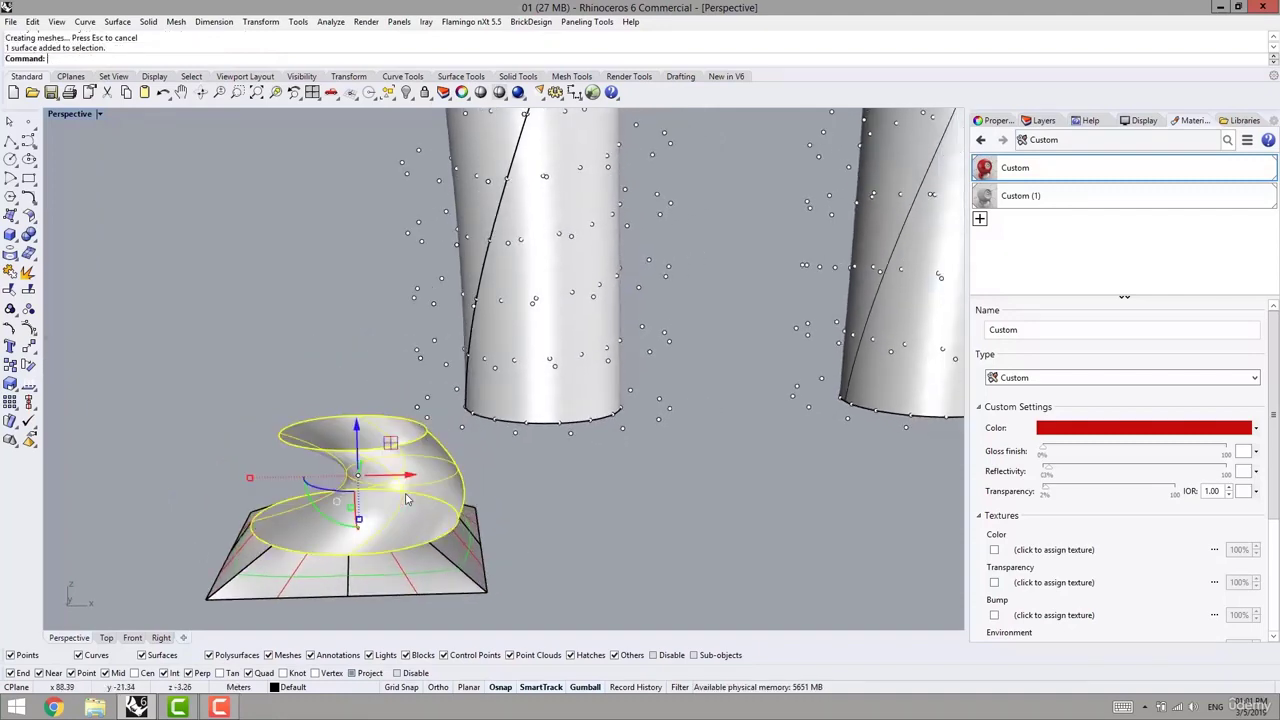
key(F10)
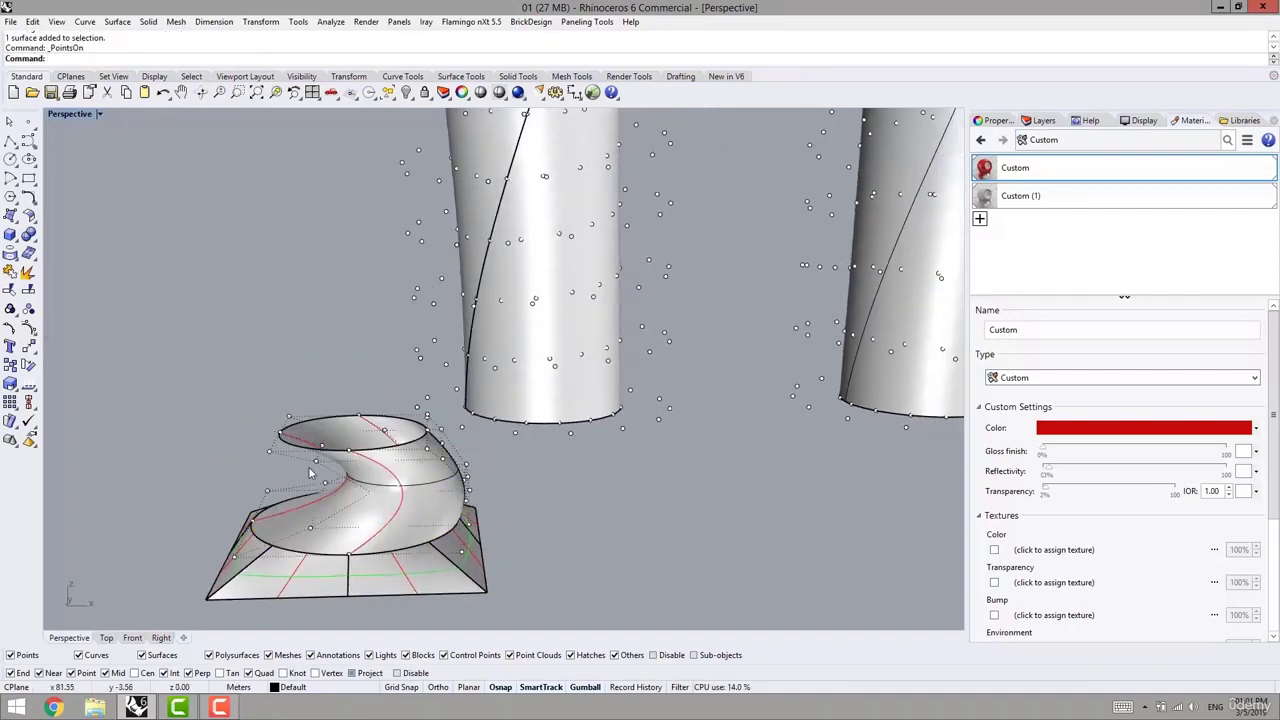
right_drag(310, 473, 270, 453)
right_drag(136, 371, 147, 280)
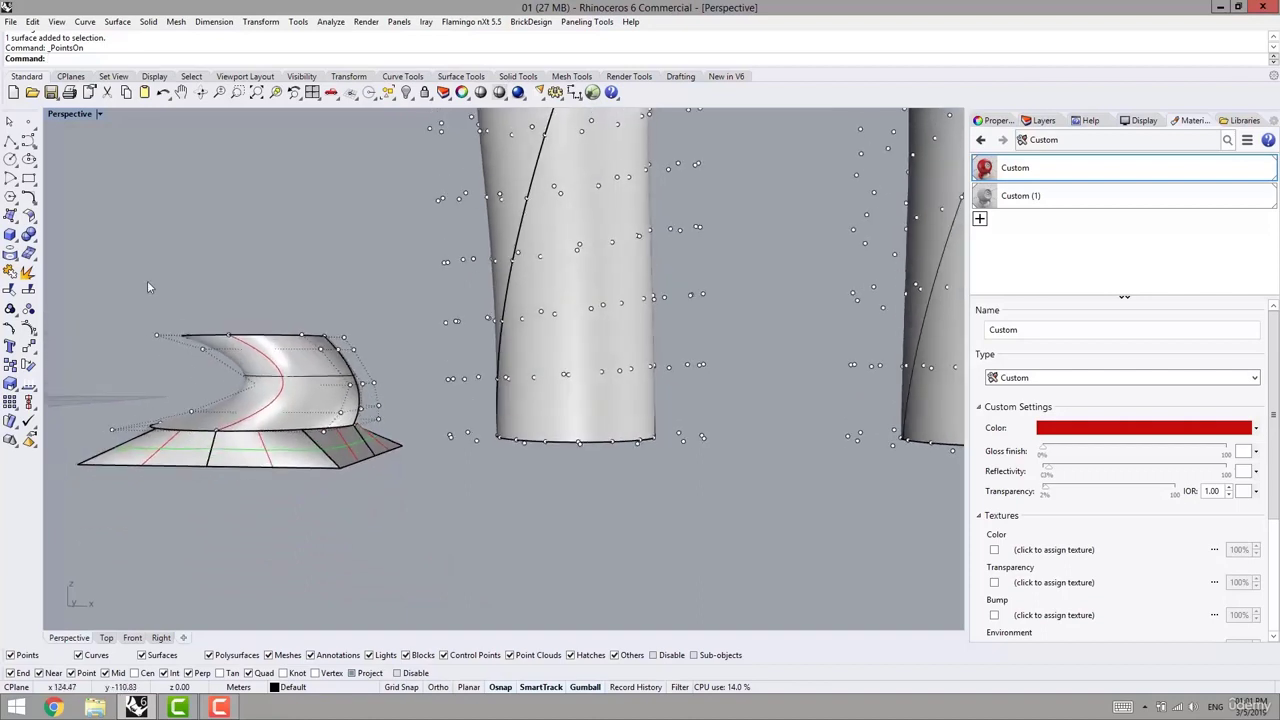
drag(119, 287, 366, 342)
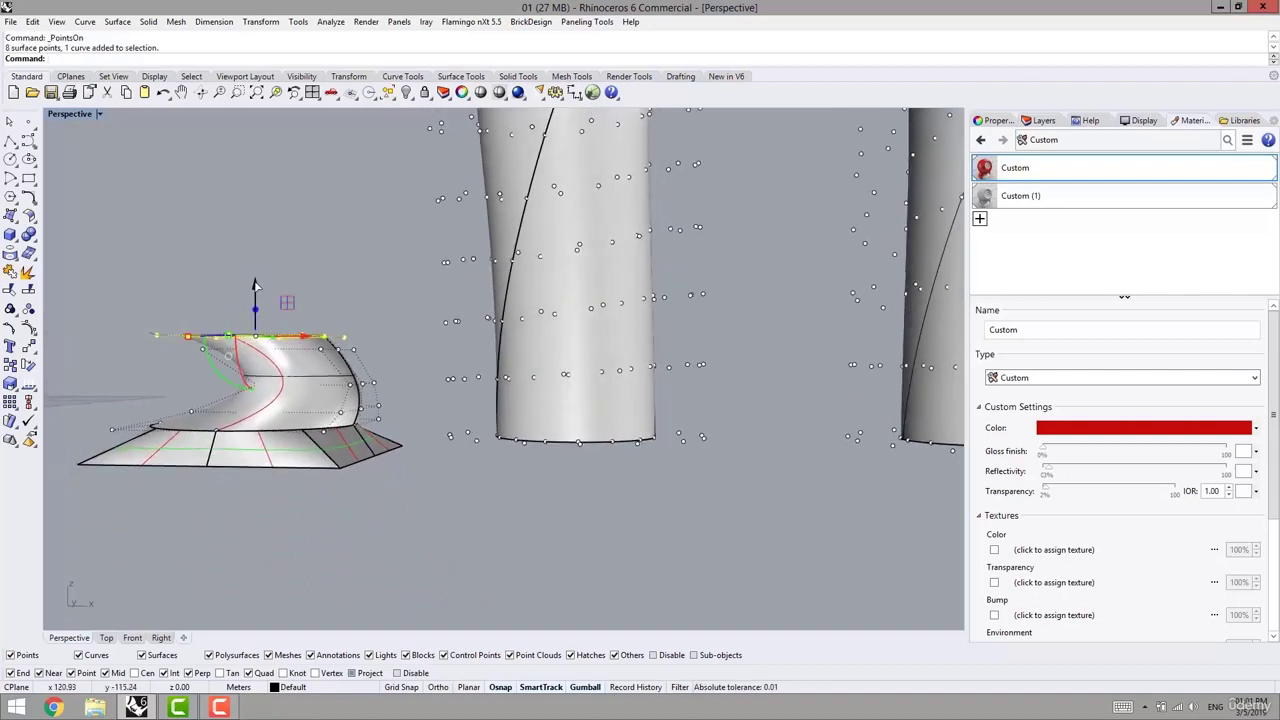
drag(233, 339, 177, 327)
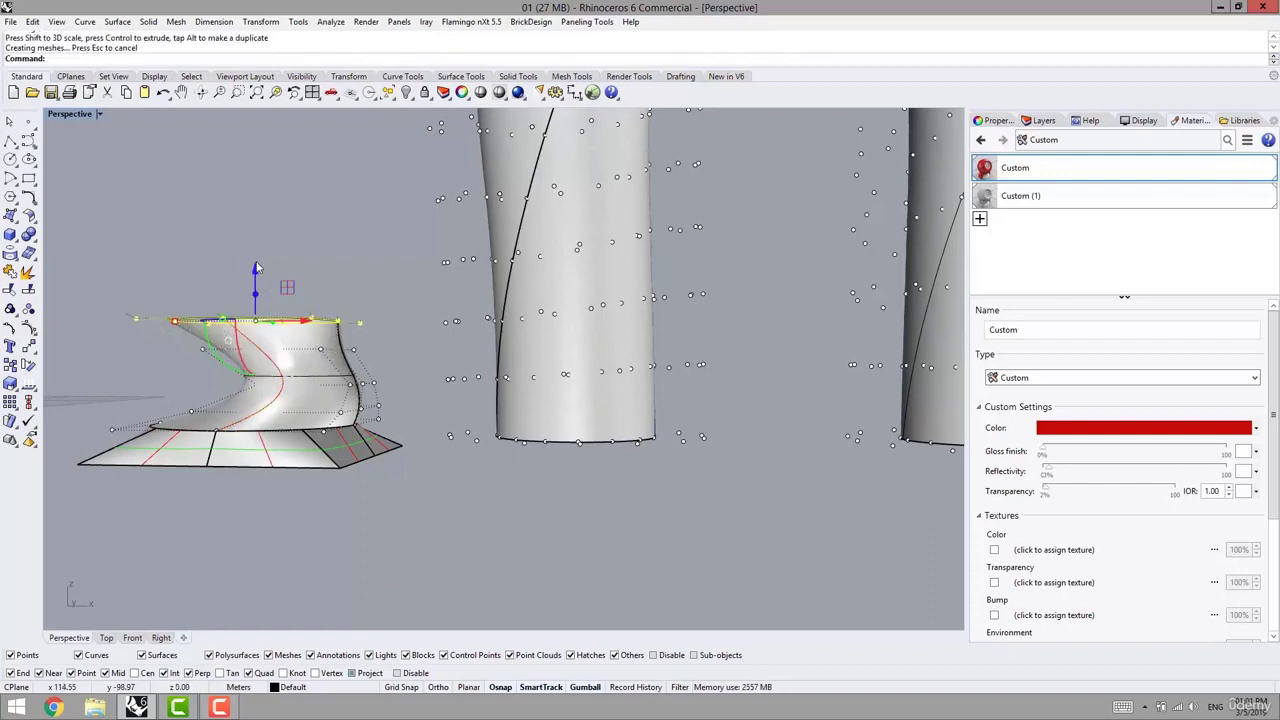
drag(256, 268, 265, 243)
right_drag(176, 303, 351, 480)
click(342, 250)
Join the square-based loft and the upper loft into one polysurface, accepting the history break
scroll(290, 385, down, 6)
scroll(304, 448, up, 7)
click(351, 480)
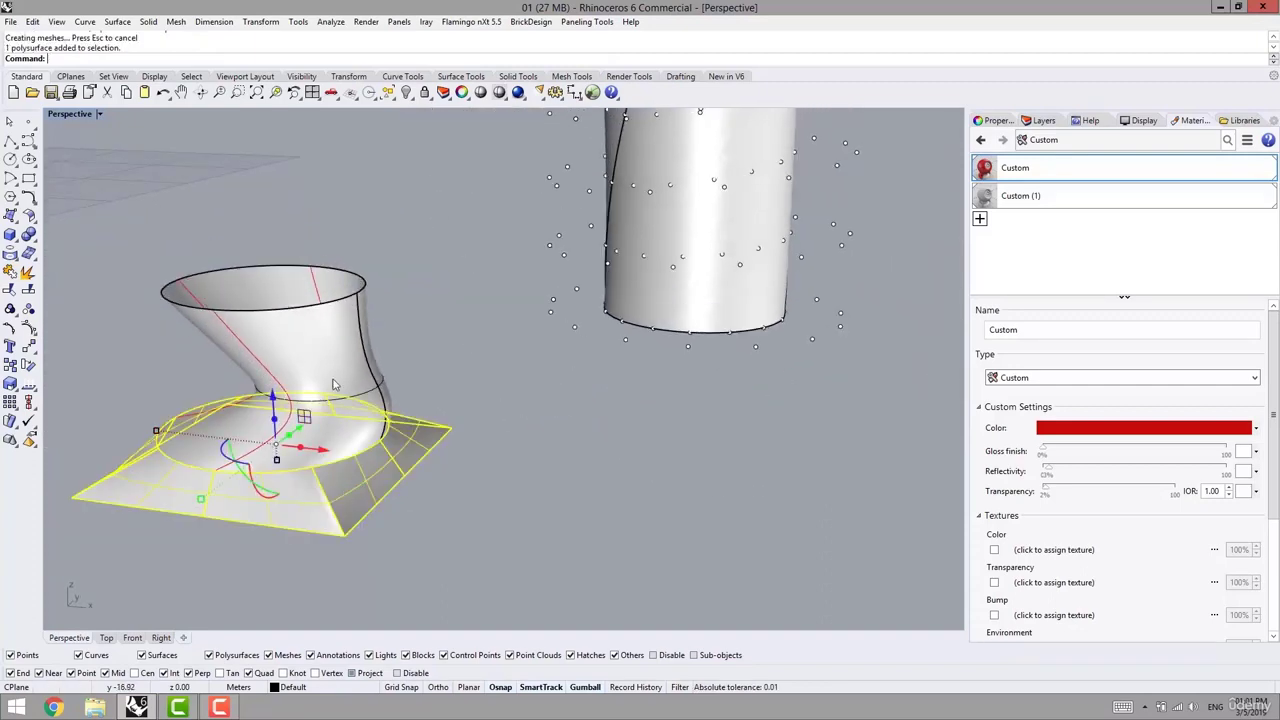
shift+click(337, 376)
key(ctrl+j)
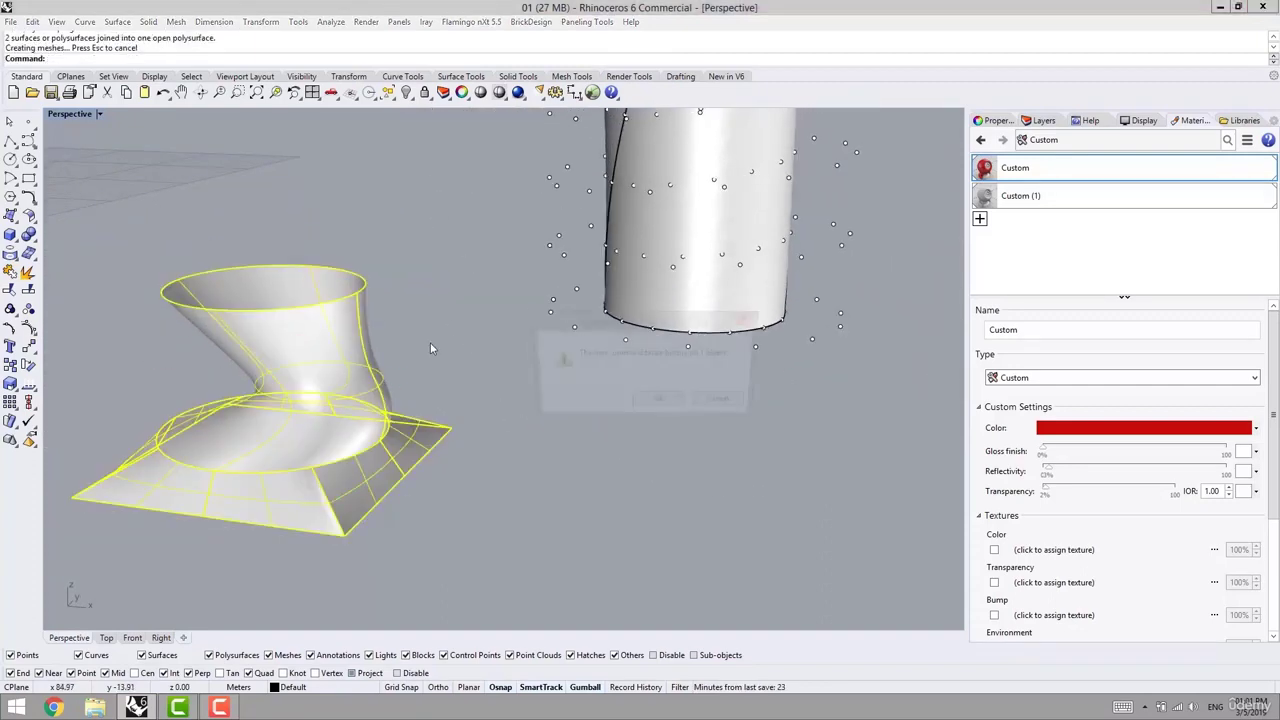
click(660, 403)
Assign the red Custom material to the joined module and switch the viewport to Rendered display
shift+right_drag(545, 463, 604, 480)
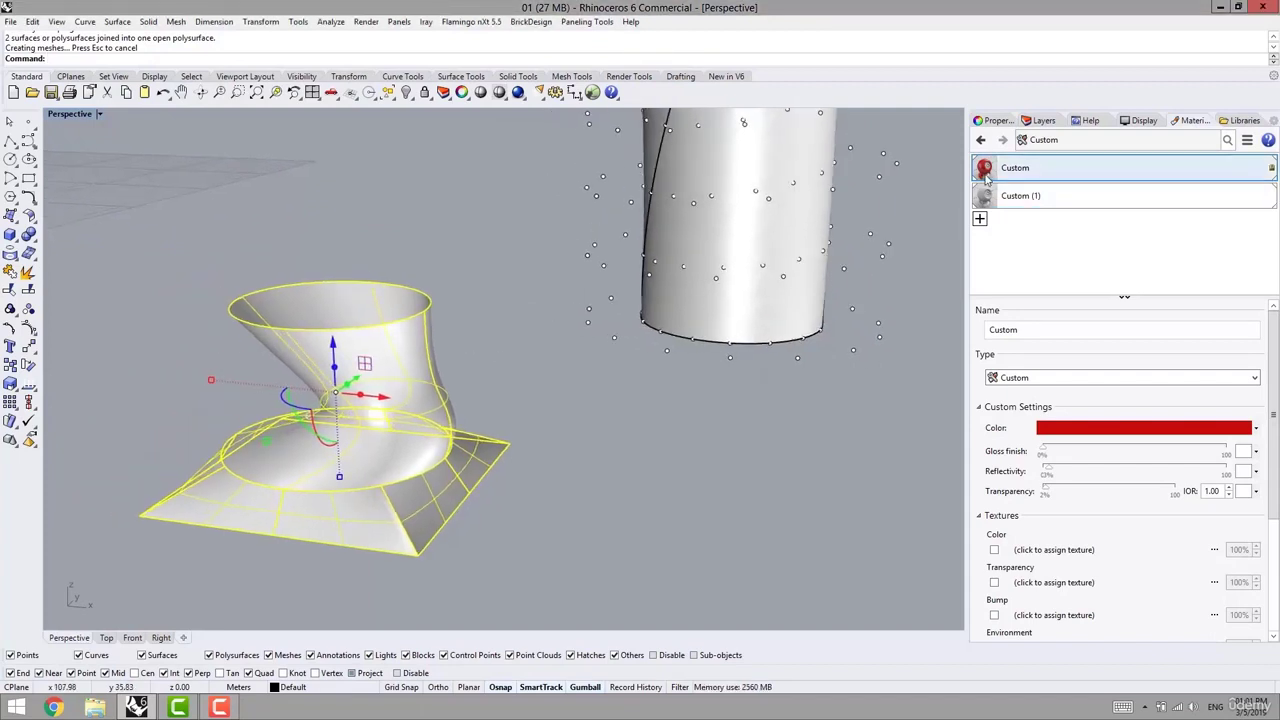
drag(995, 175, 381, 390)
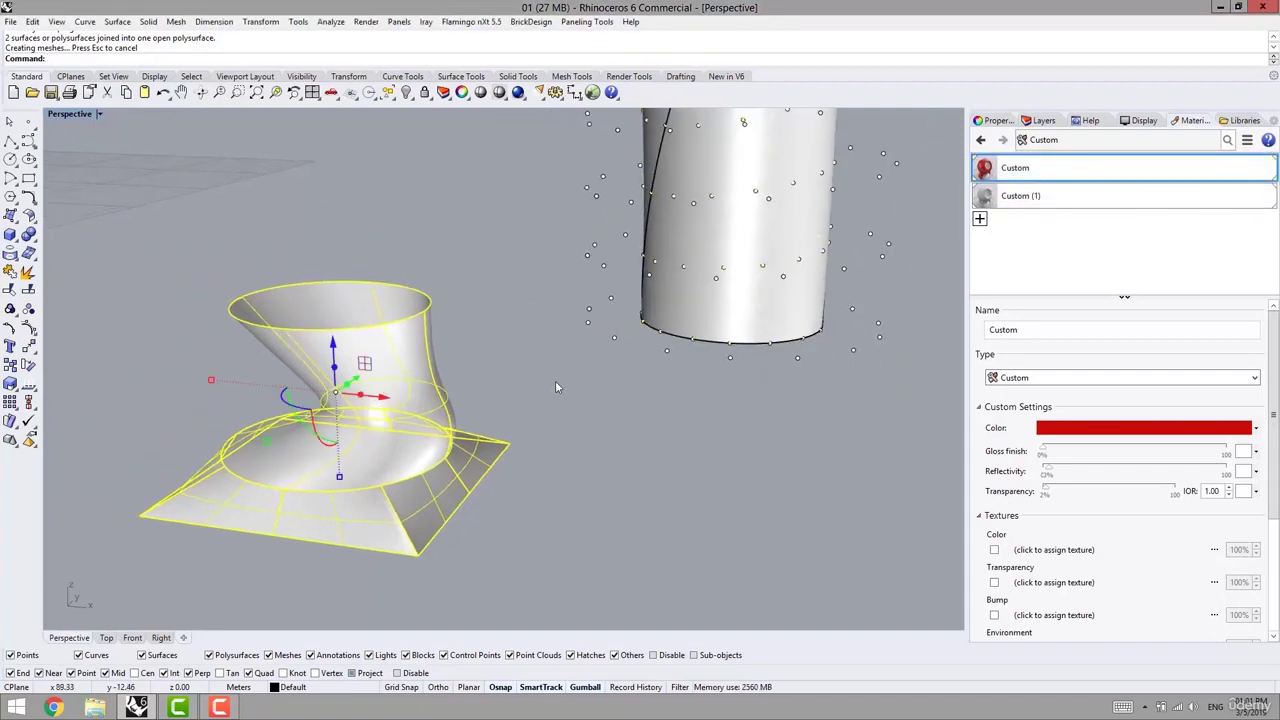
key(Escape)
click(513, 452)
right_drag(482, 480, 471, 521)
scroll(500, 497, down, 3)
scroll(483, 520, down, 3)
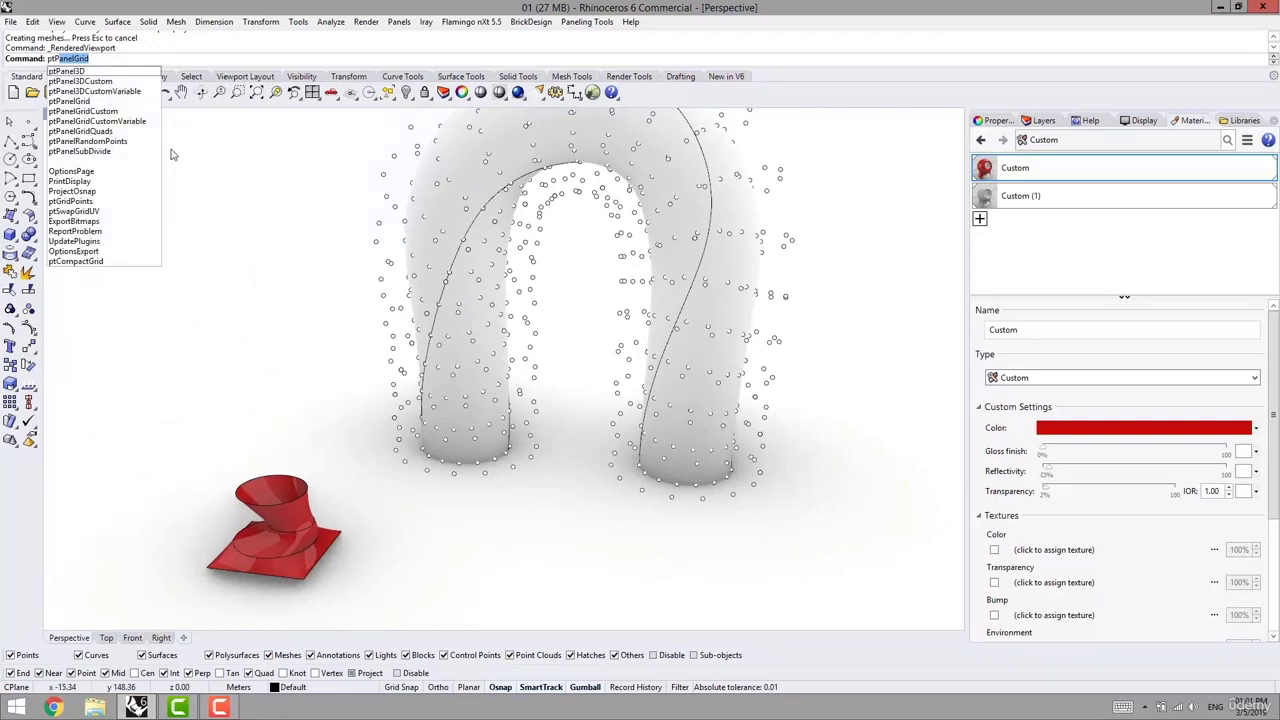
click(108, 82)
click(447, 441)
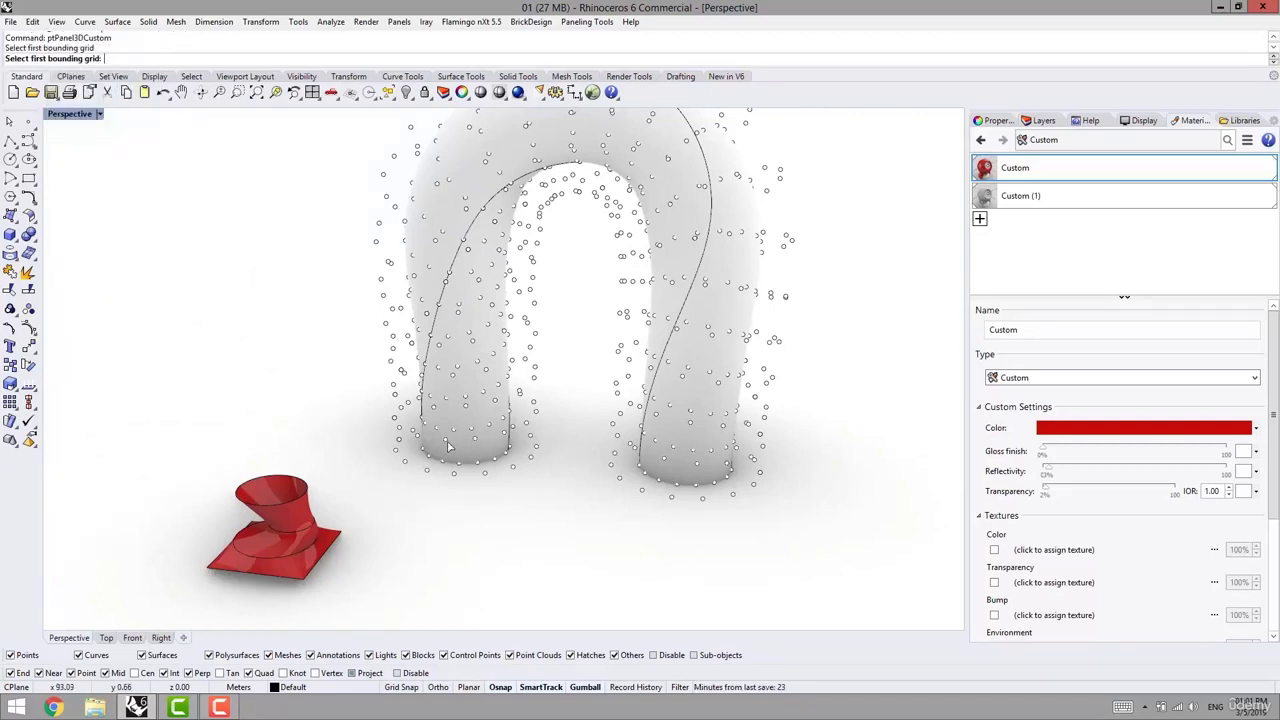
key(Return)
key(Return)
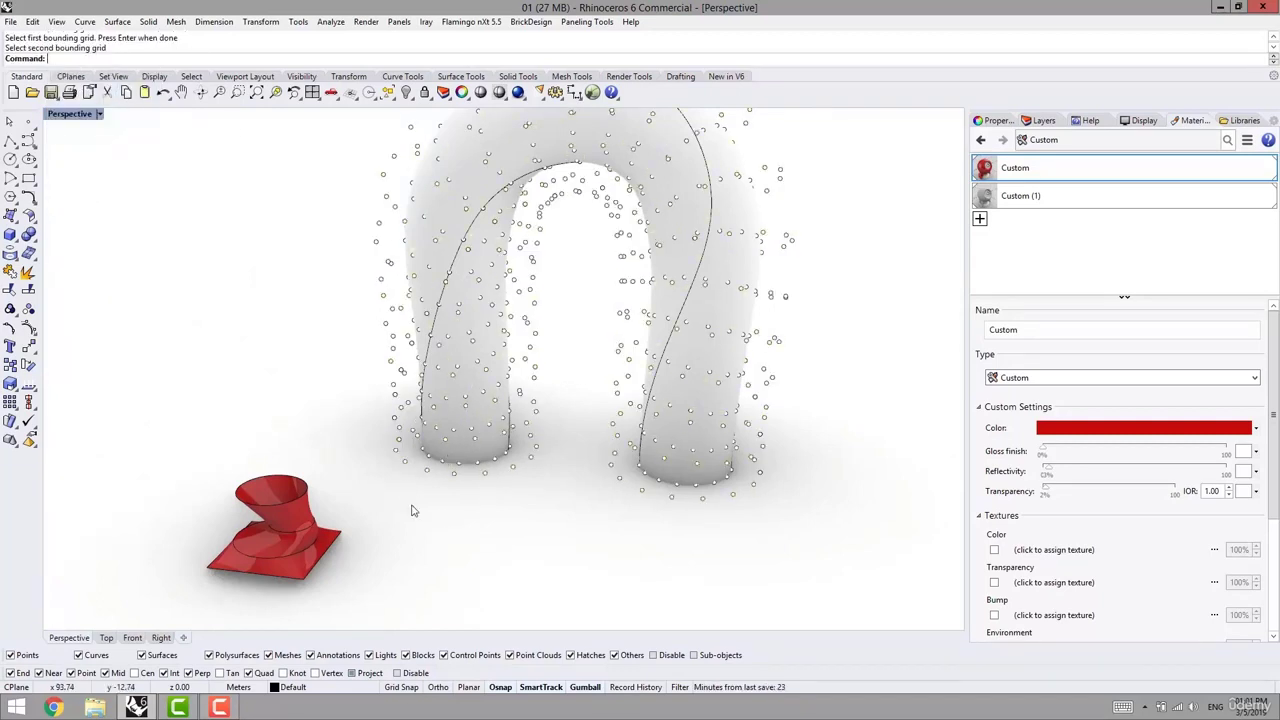
Panel the red module between the arch's two bounding grids with ptPanel3DCustom, using no bounding surfaces, base 0 and shift 1 in both directions
key(Return)
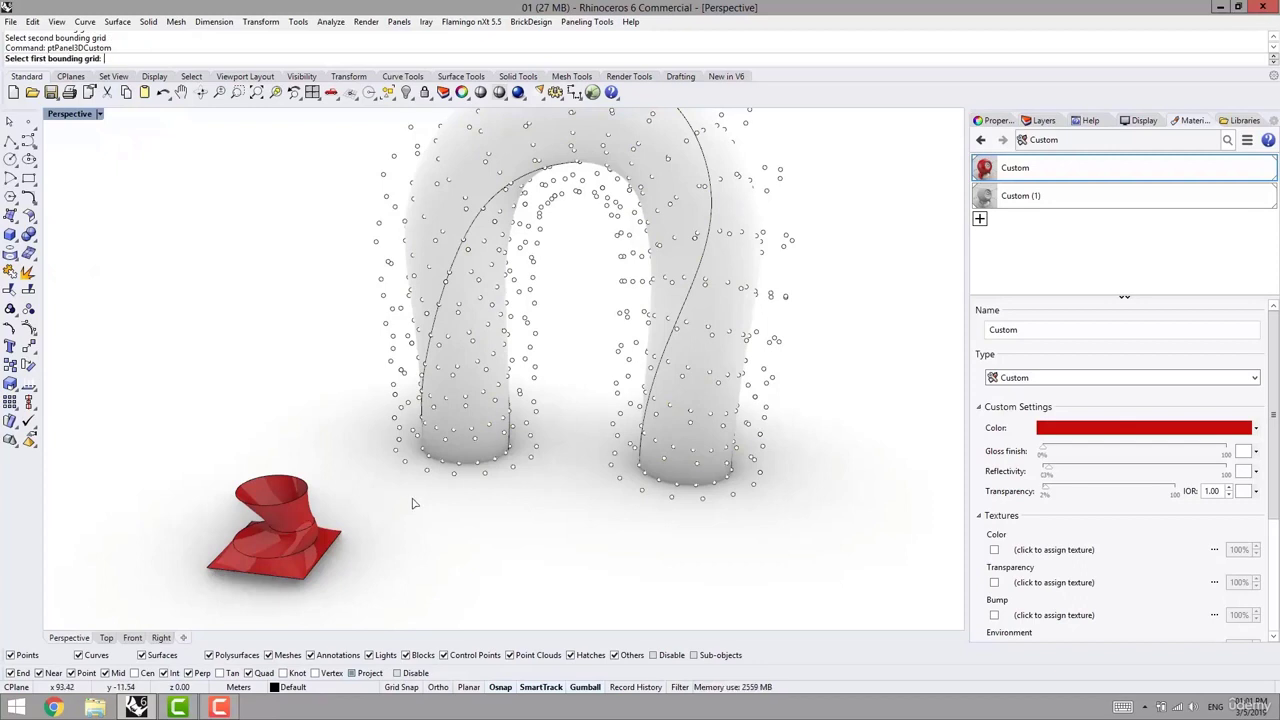
click(455, 440)
key(Return)
click(452, 452)
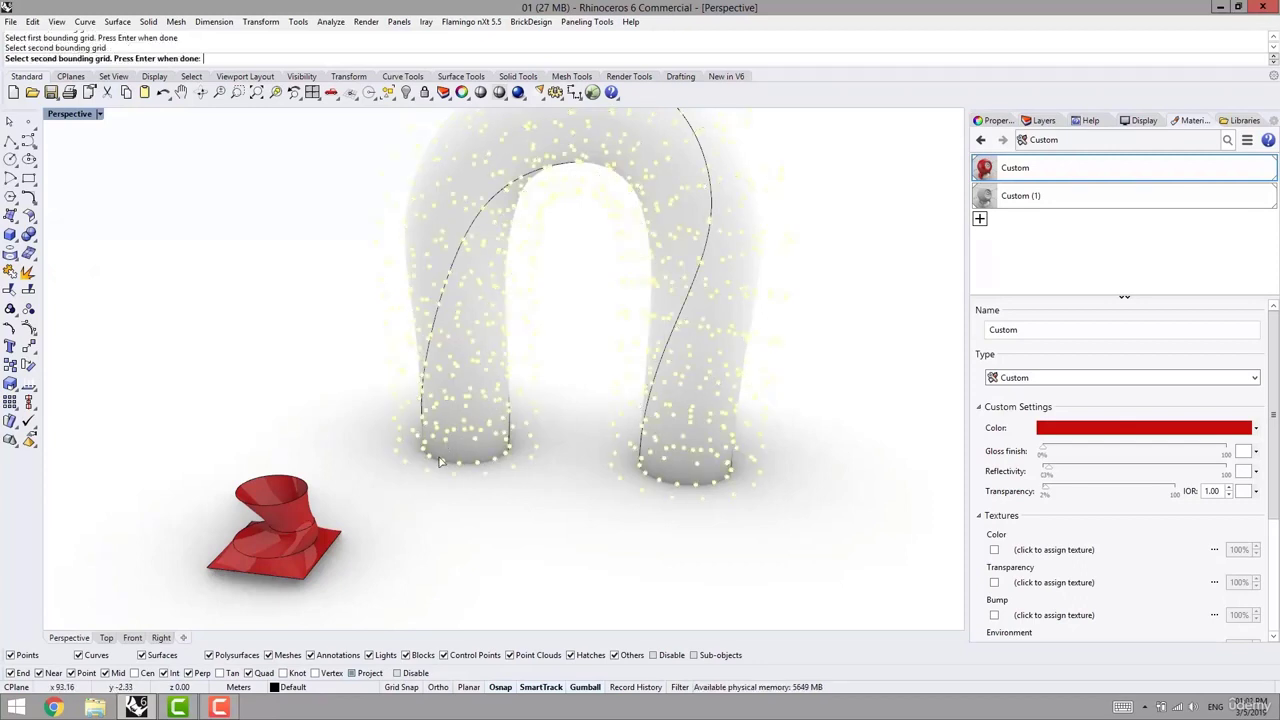
key(Return)
key(Return)
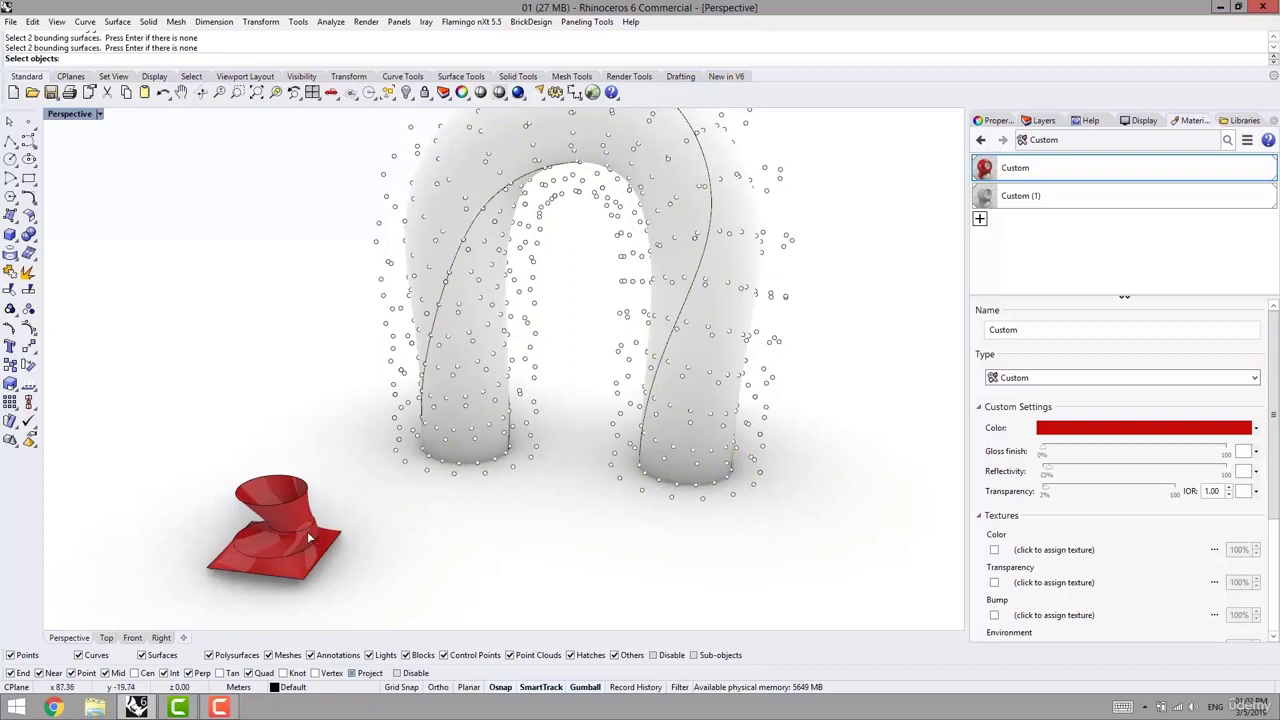
click(305, 528)
ctrl+click(310, 528)
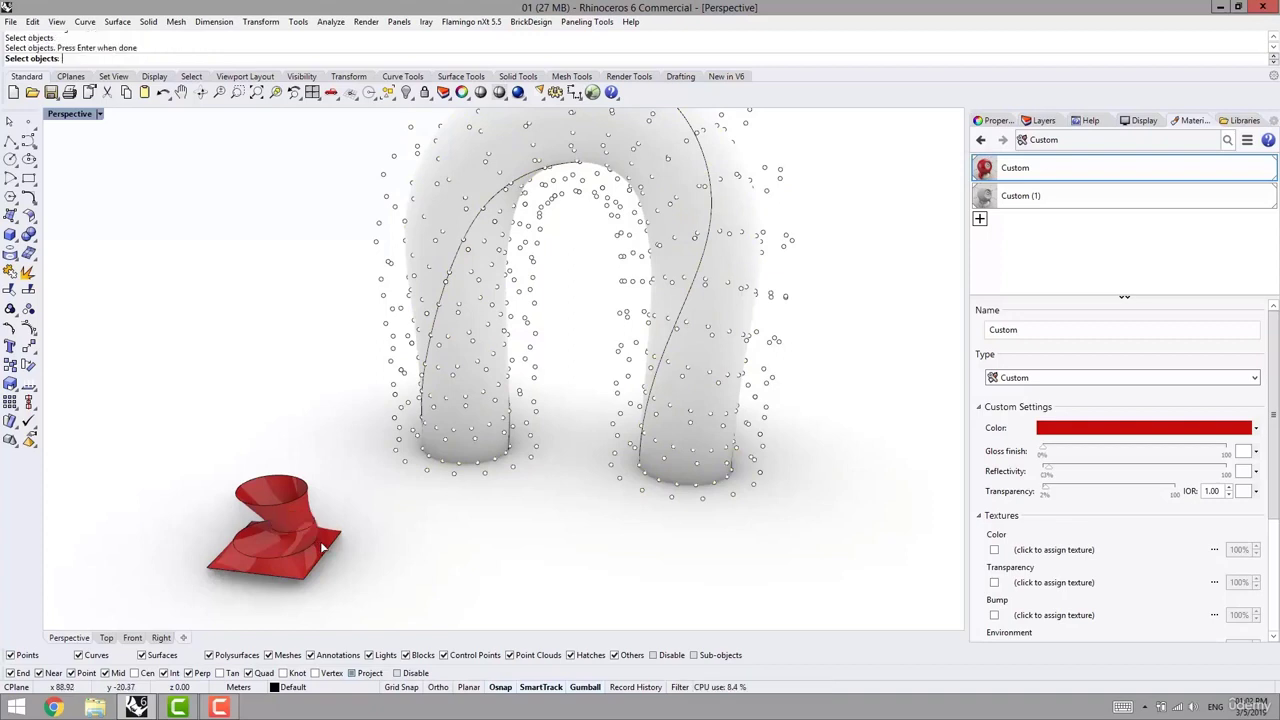
click(321, 547)
key(Return)
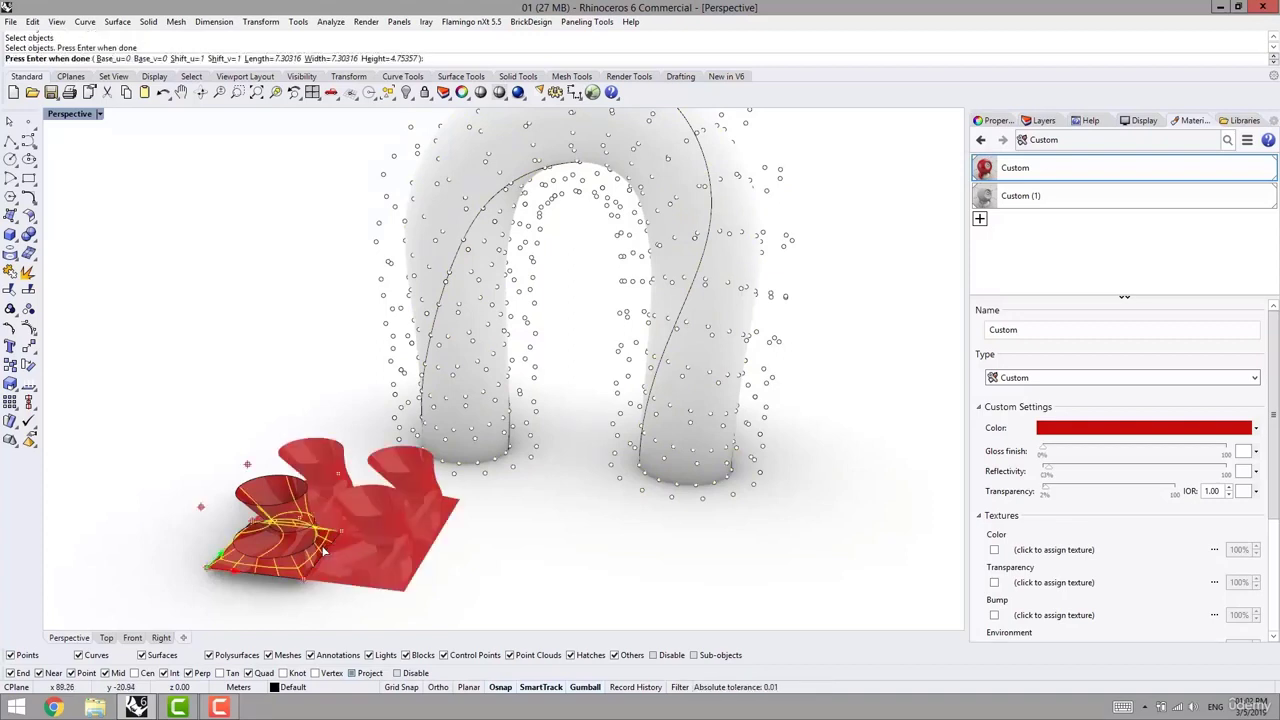
key(Return)
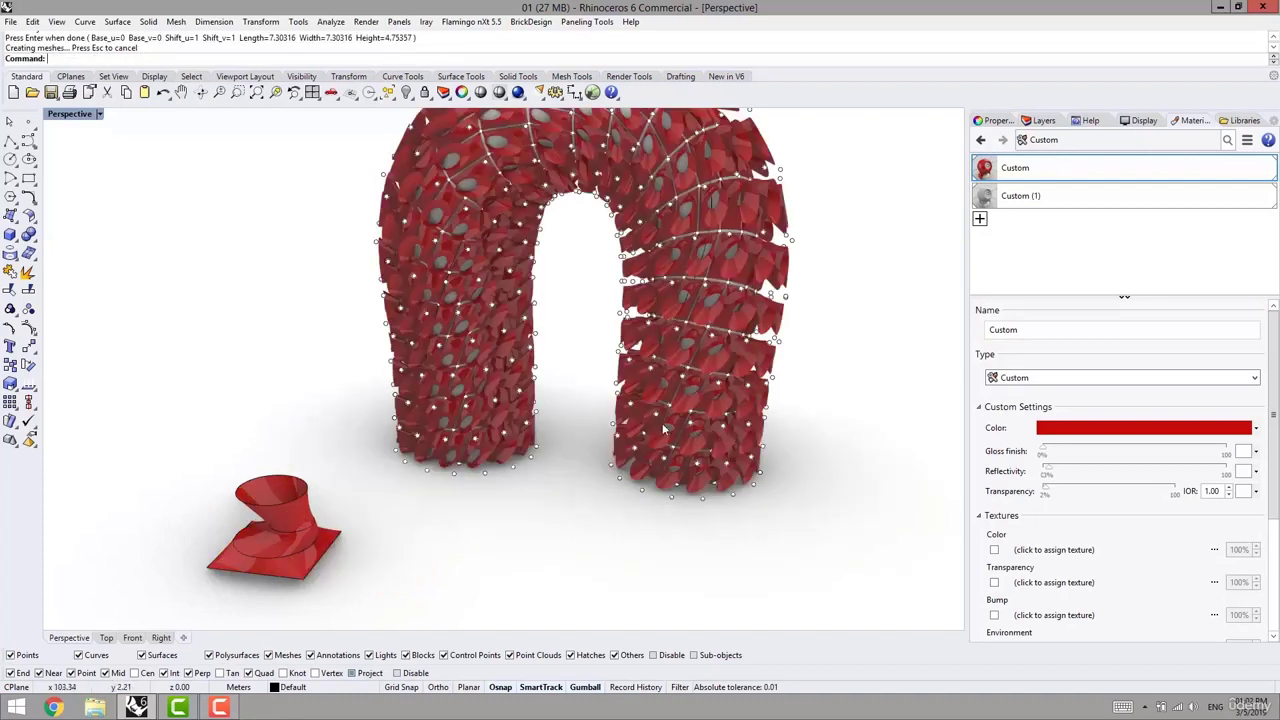
Inspect the paneled red arch, show all hidden objects and switch the viewport to Shaded display
right_drag(725, 440, 610, 486)
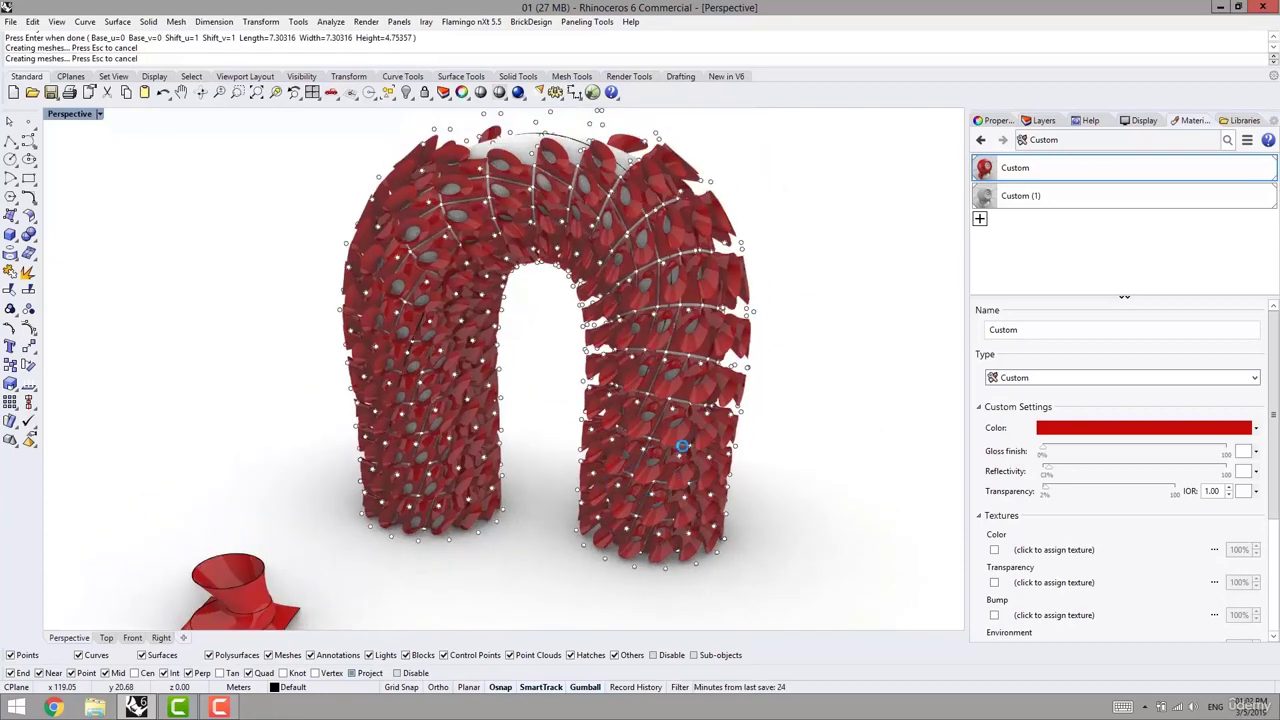
right_drag(604, 170, 788, 496)
scroll(716, 474, up, 4)
right_drag(514, 512, 487, 511)
scroll(487, 511, down, 9)
right_drag(607, 520, 684, 294)
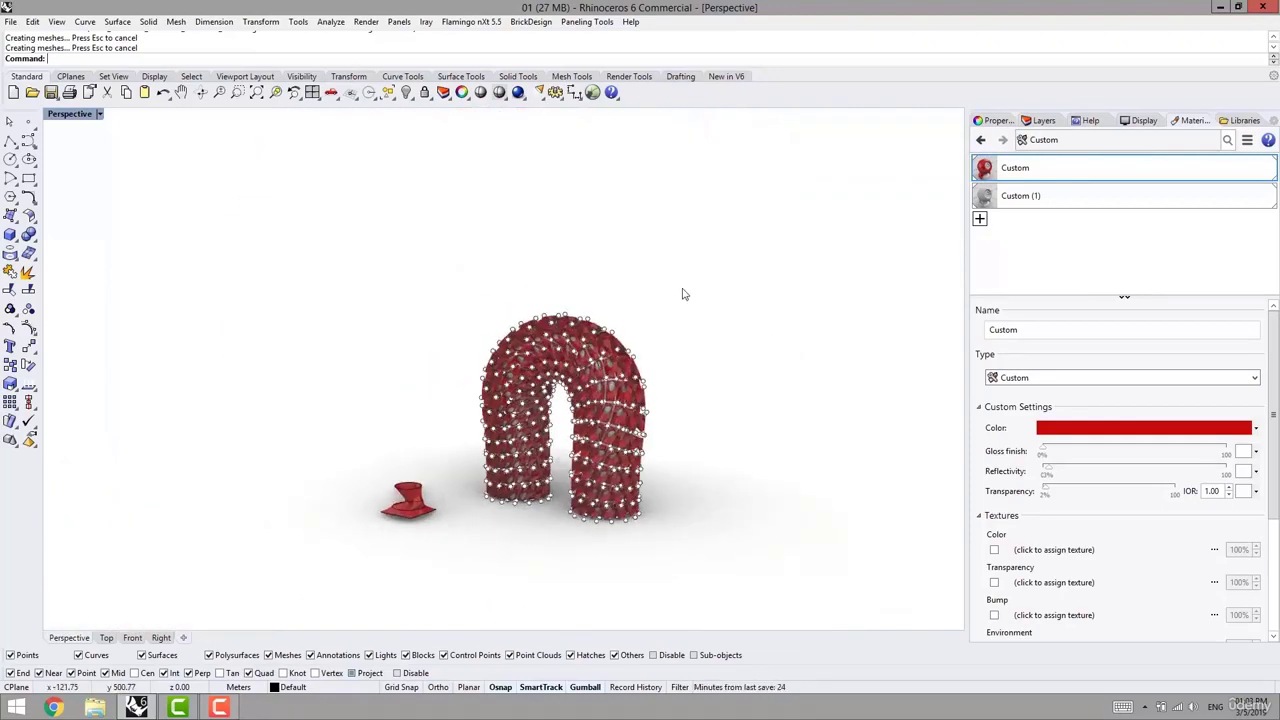
key(ctrl+alt+h)
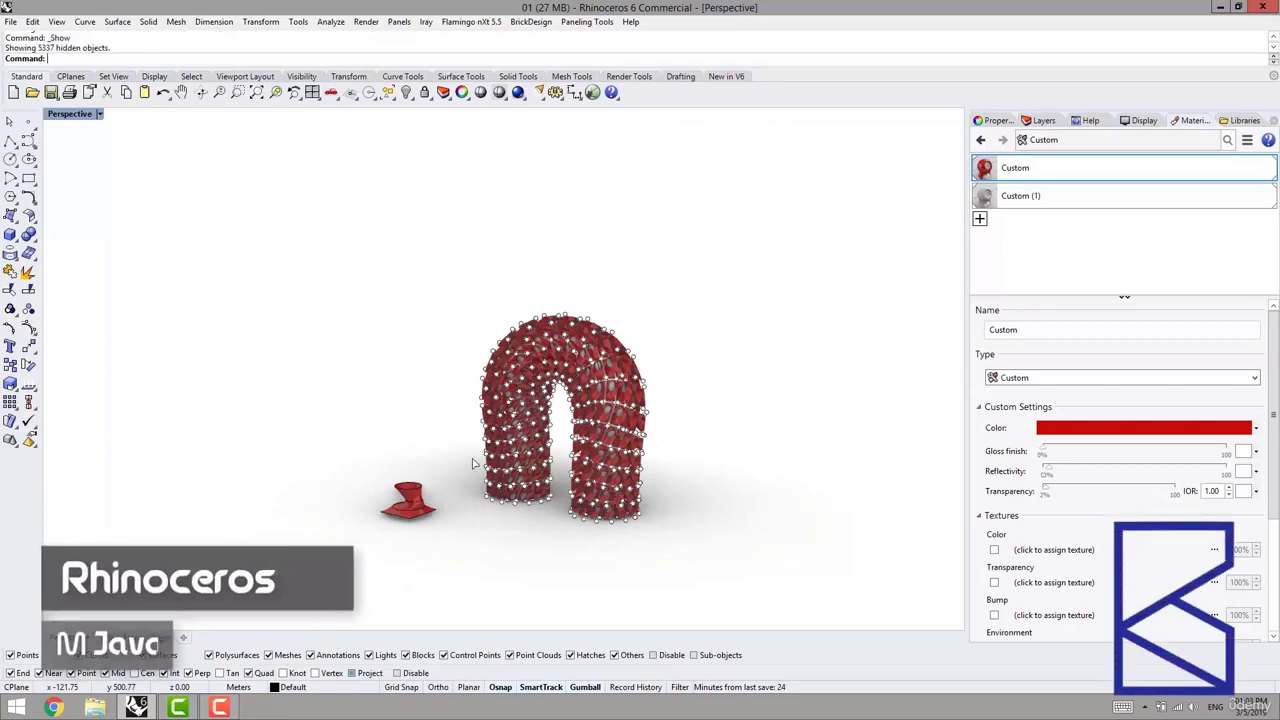
key(ctrl+alt+s)
Delete the two leftover curves lying on the ground in front of the earlier arches
shift+right_drag(437, 446, 555, 442)
scroll(434, 518, down, 2)
scroll(433, 527, down, 2)
right_drag(433, 527, 408, 536)
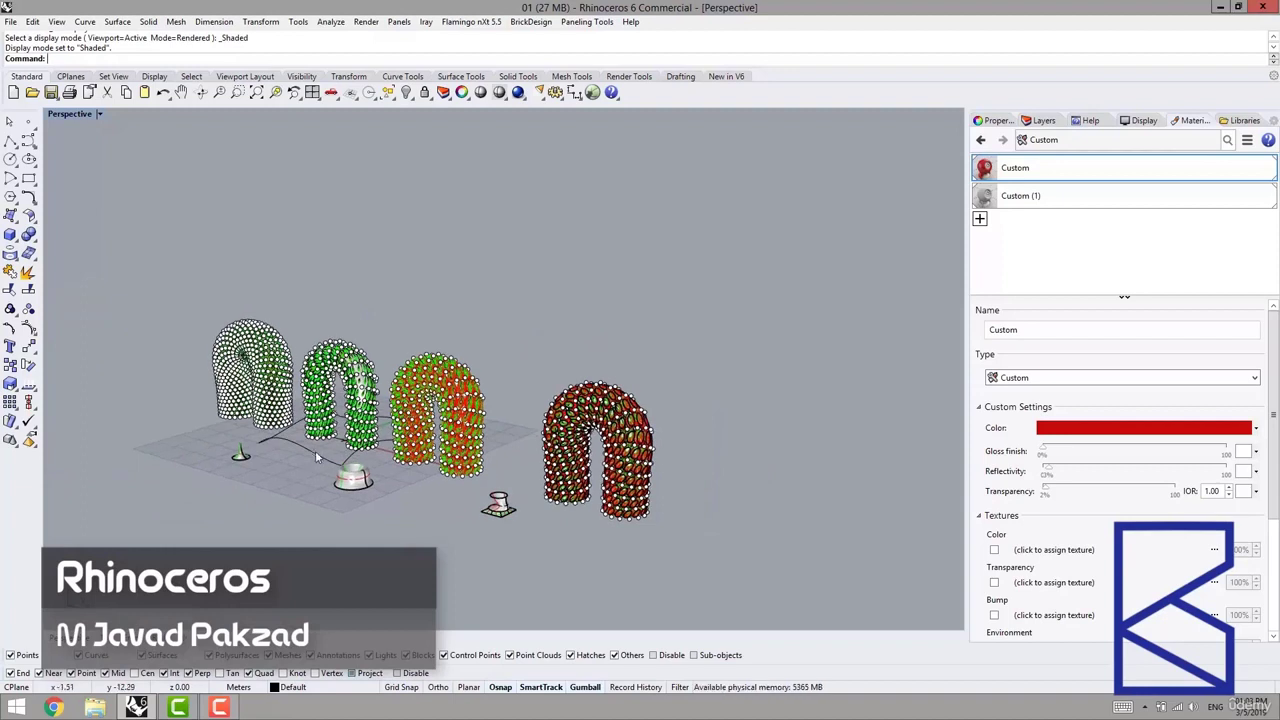
click(340, 459)
shift+click(357, 453)
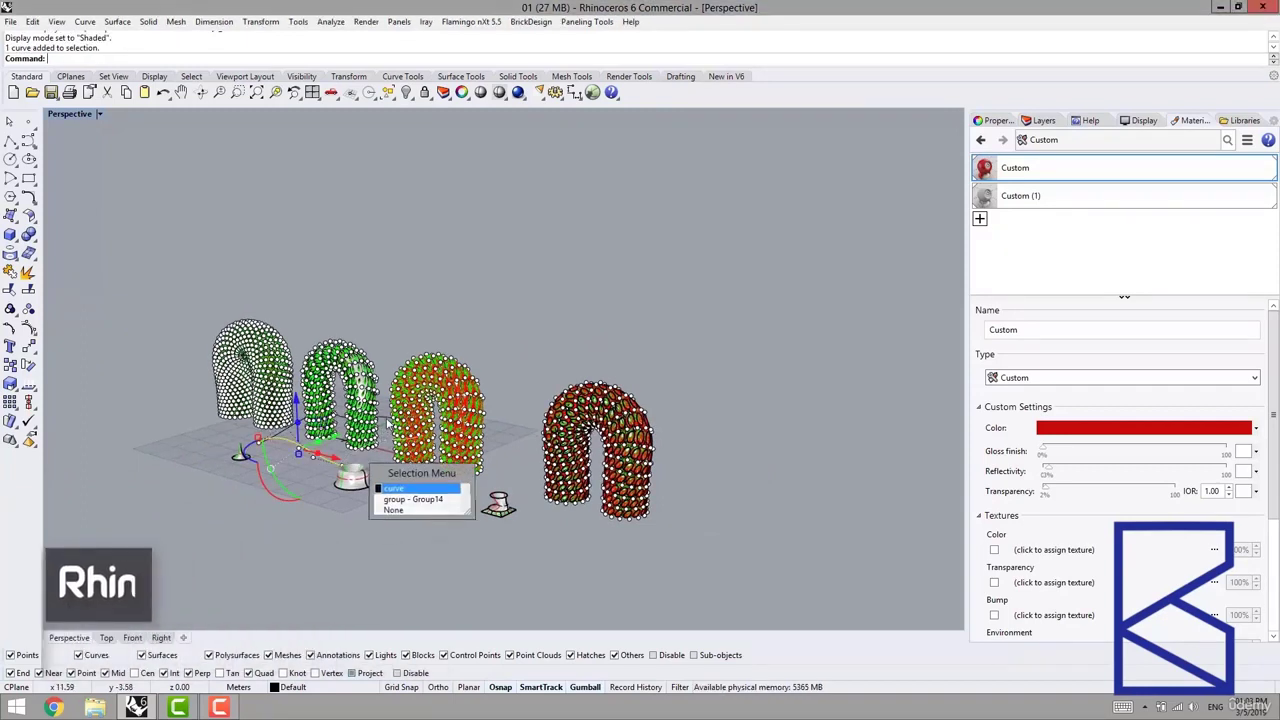
click(395, 487)
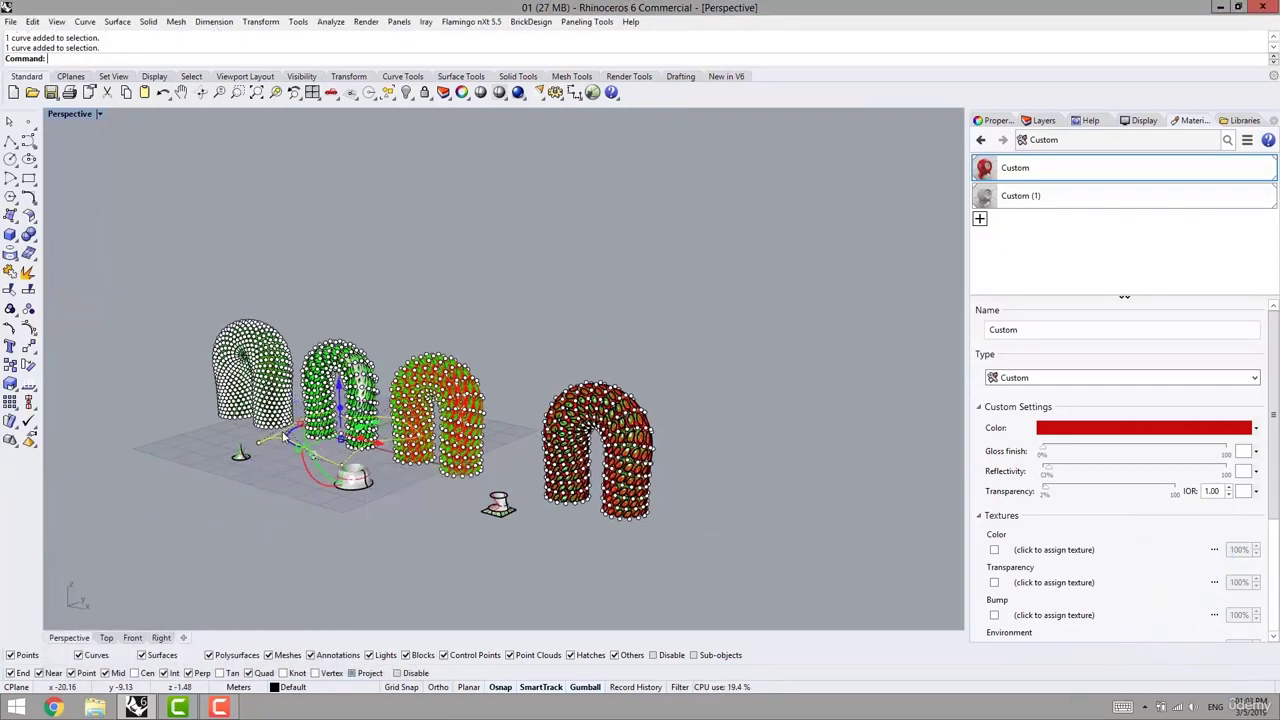
shift+right_drag(471, 352, 576, 334)
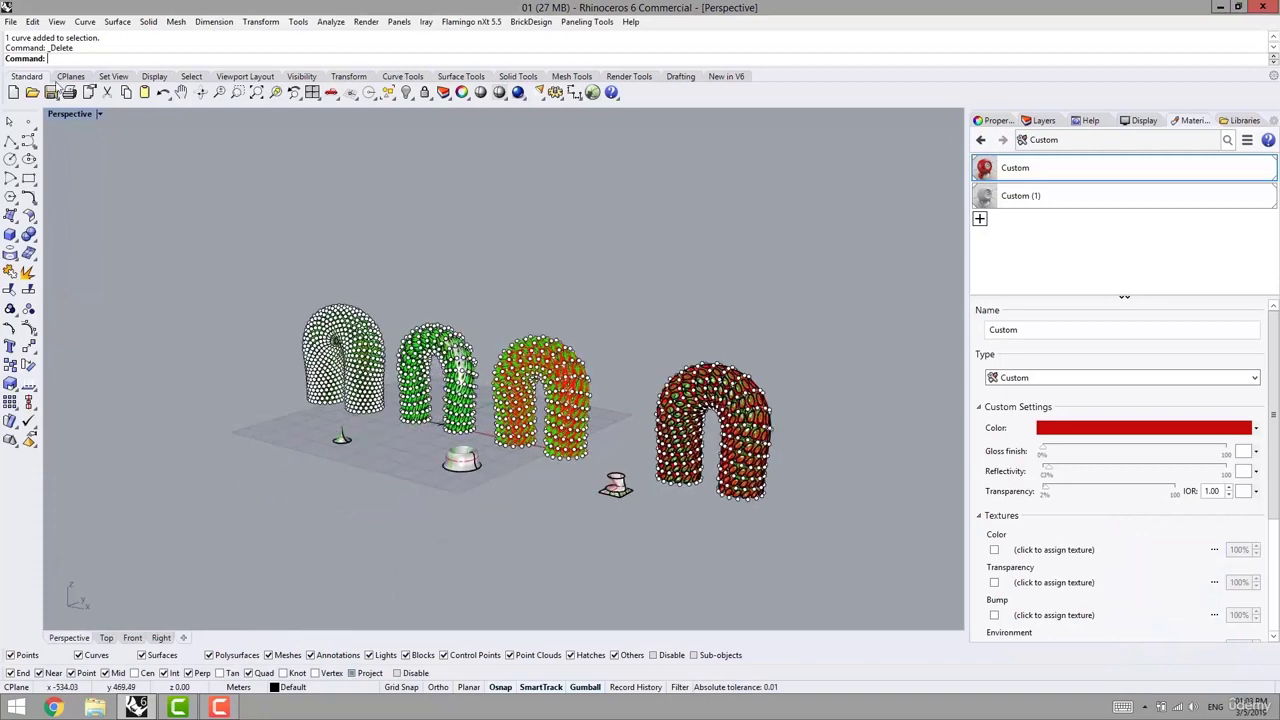
Save the model as a new Rhino 6 file named 02 in the Paneling Tools folder
click(11, 22)
click(45, 129)
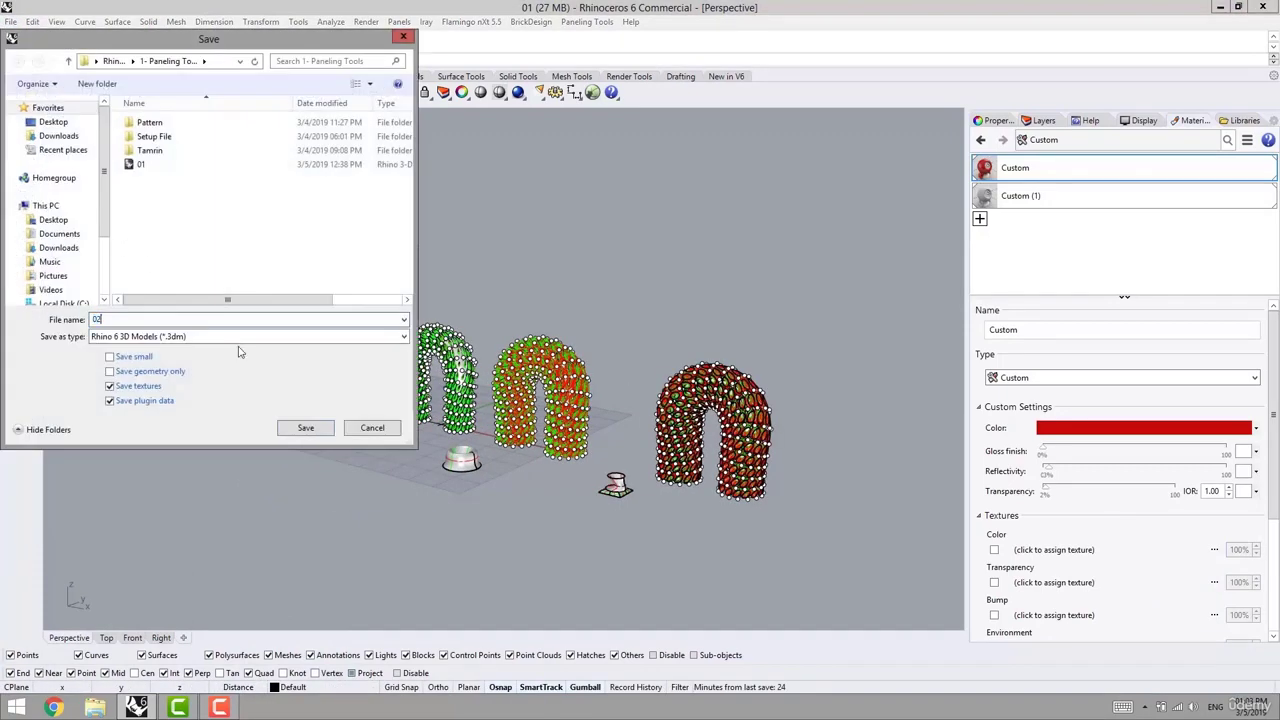
key(Return)
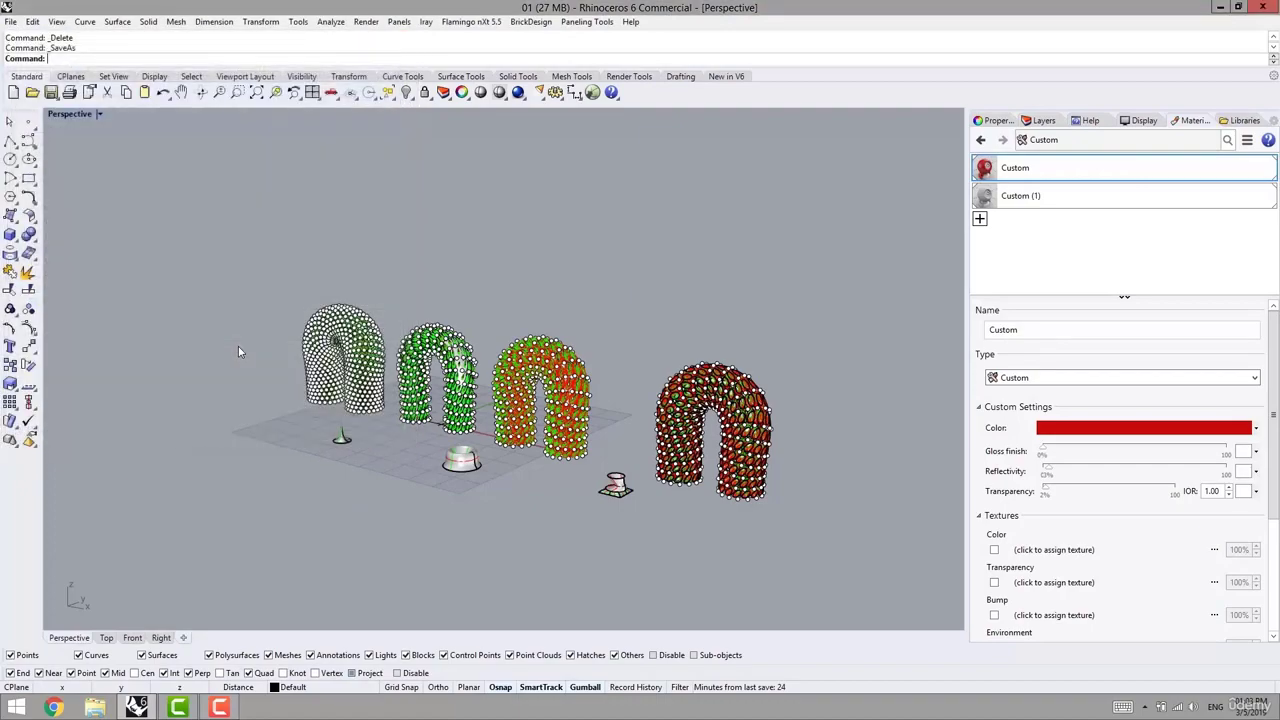